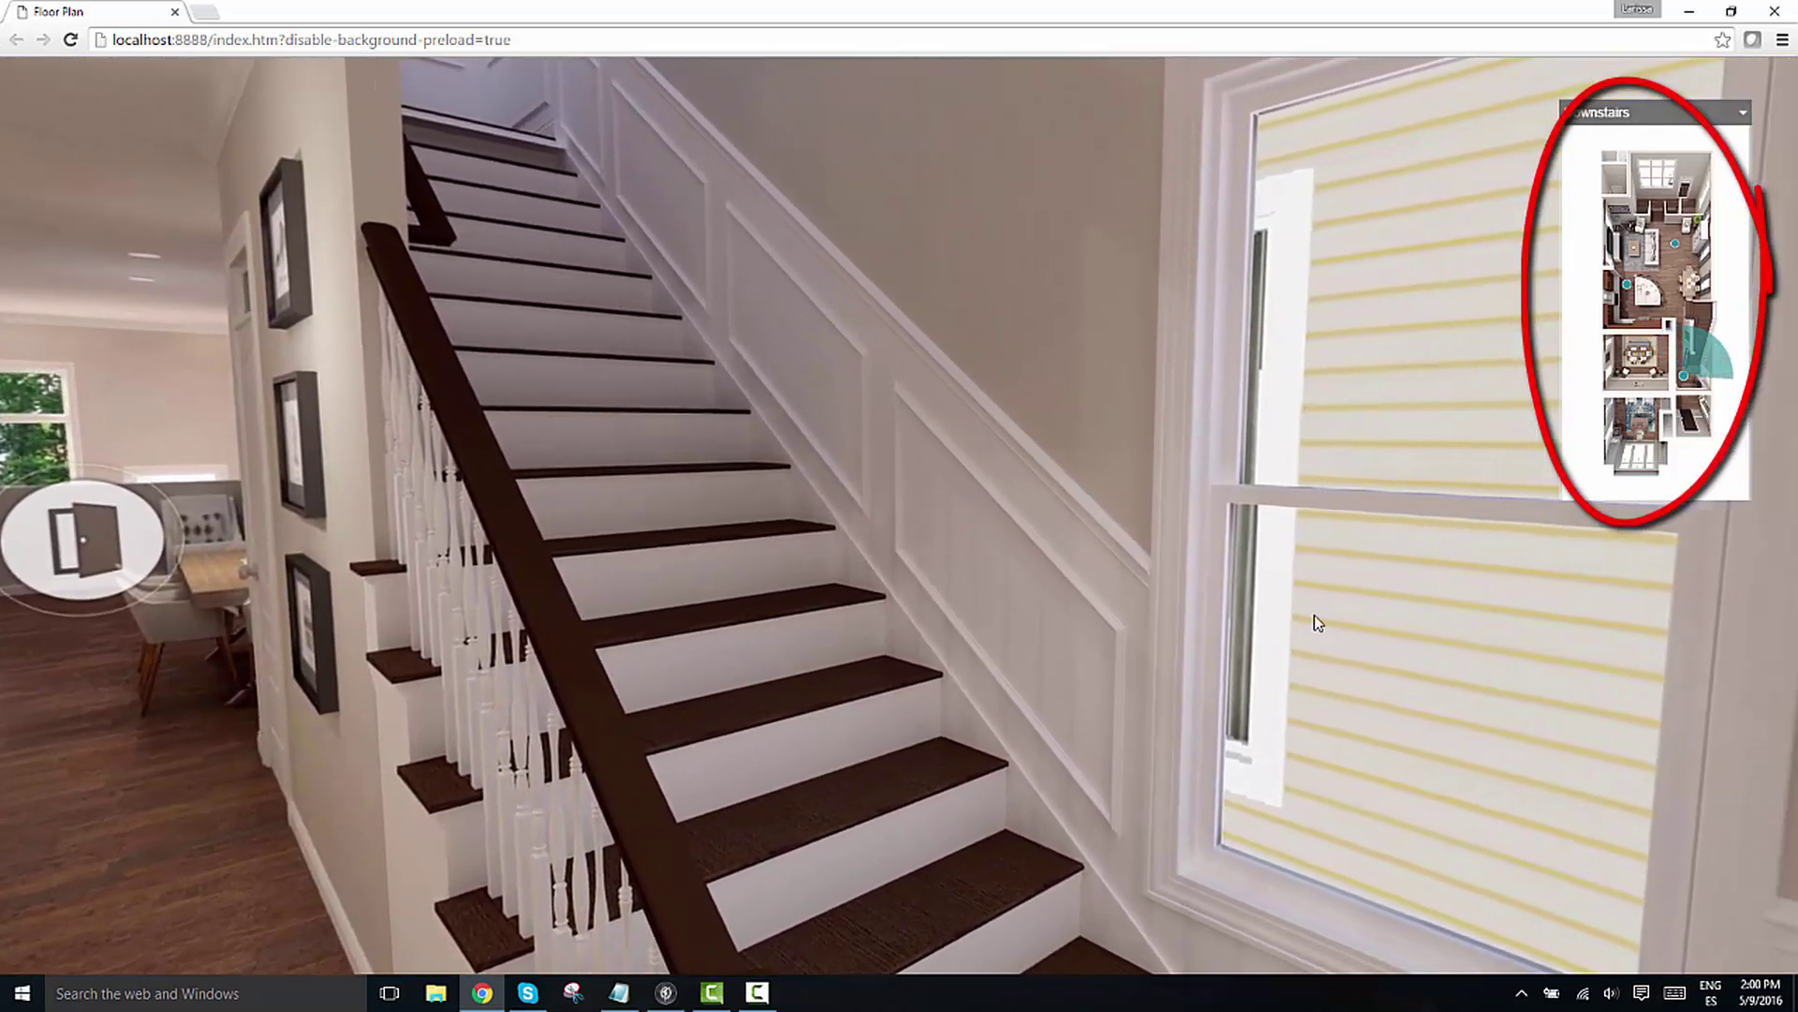
Look toward the hallway, visit the Kitchen from the plan, then return to the staircase hallway
mouse_move(1336, 586)
left_mouse_down()
mouse_move(1073, 609)
mouse_move(885, 590)
left_mouse_up()
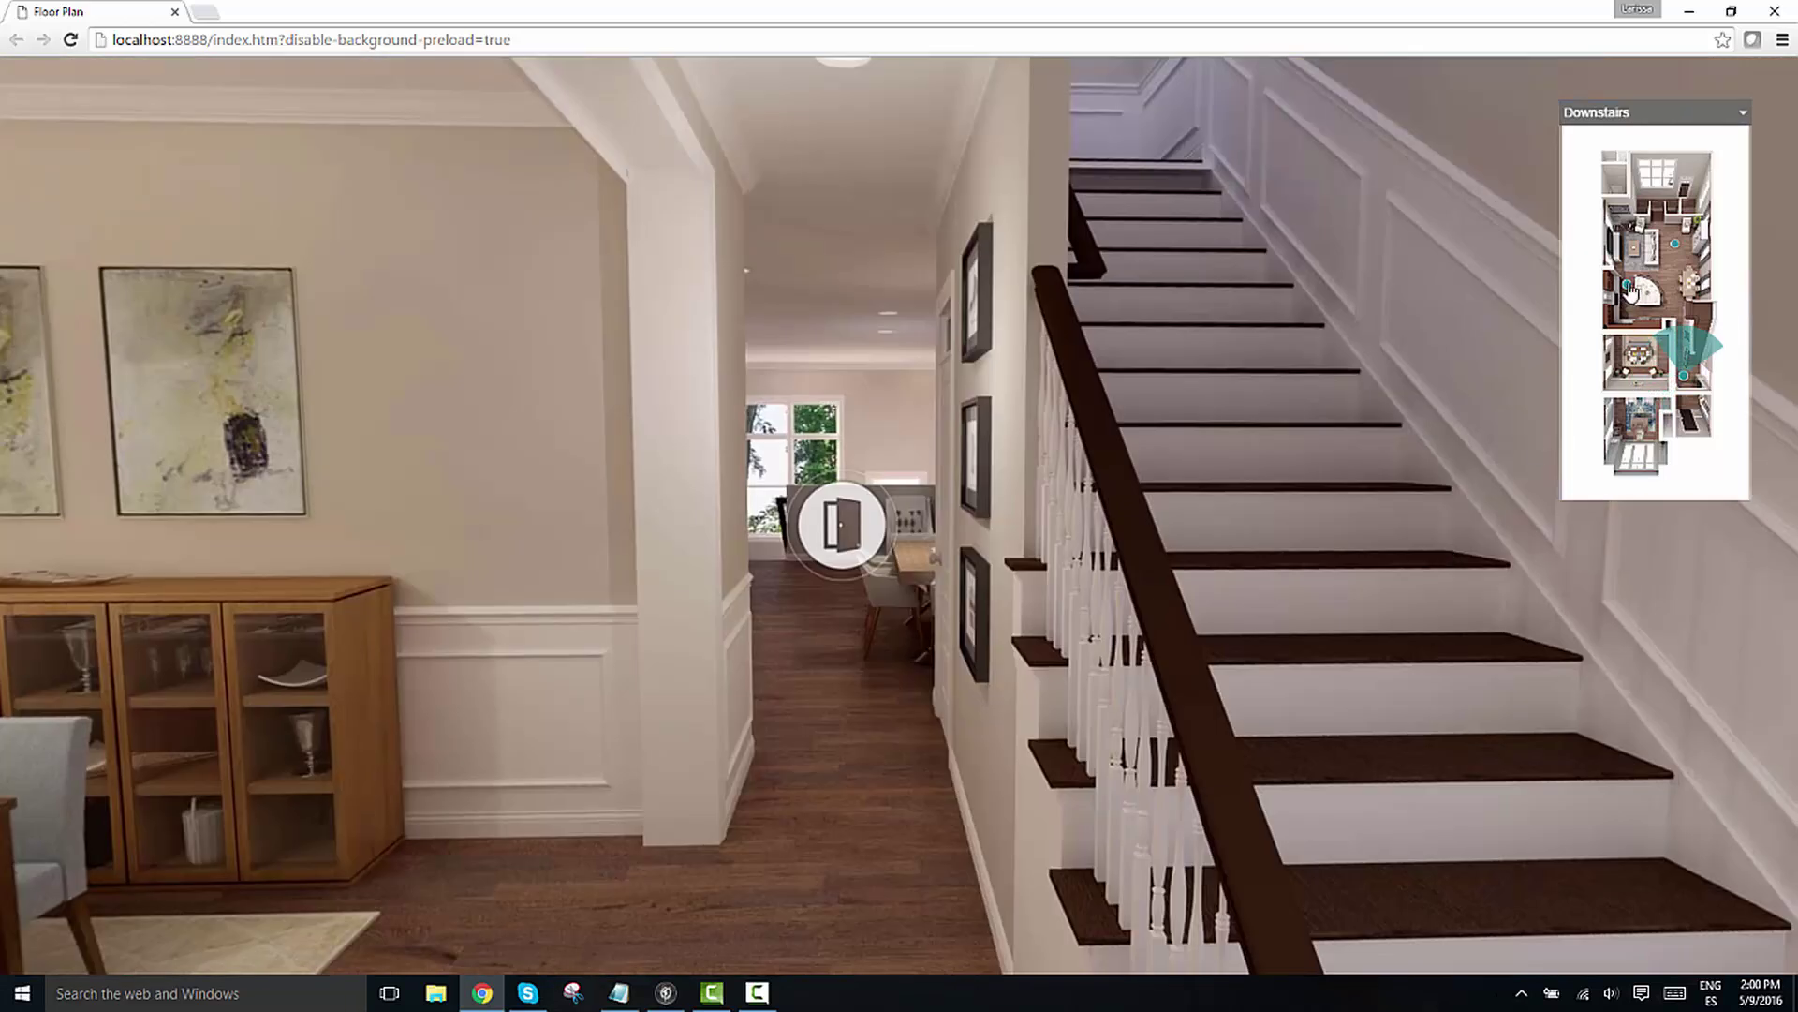
left_click(1630, 288)
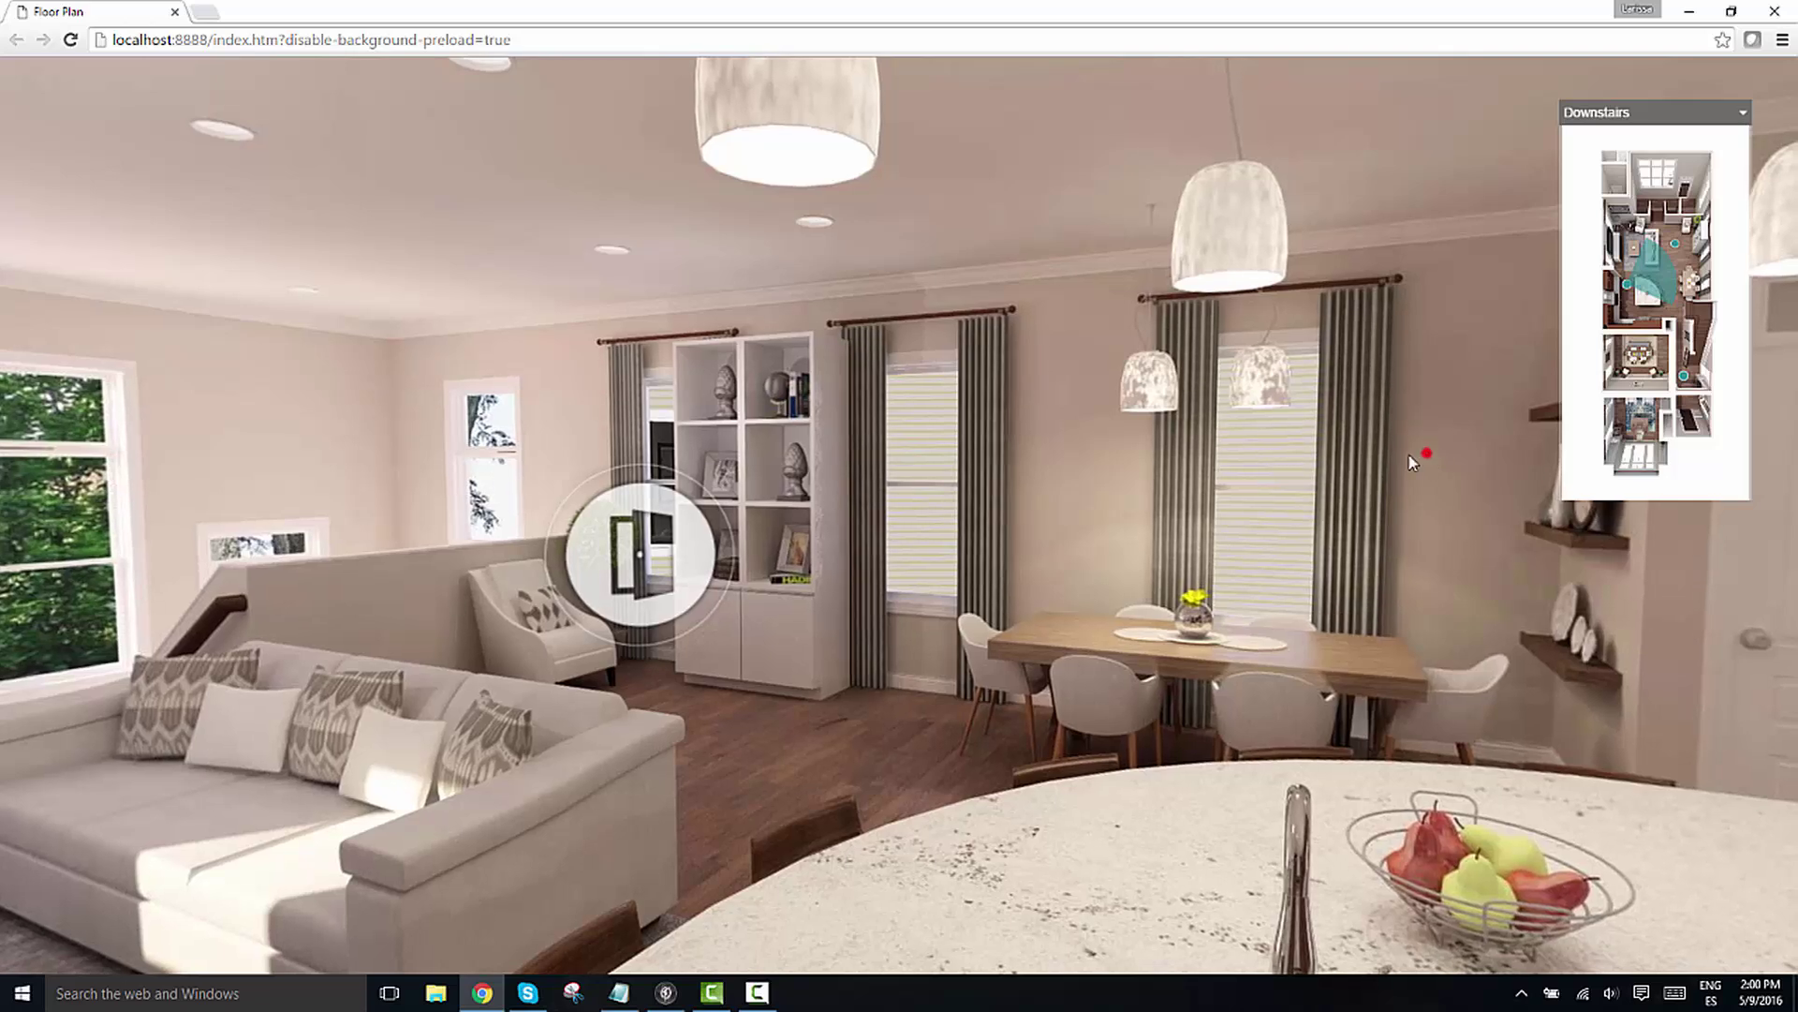
left_click_drag(1412, 461, 1220, 478)
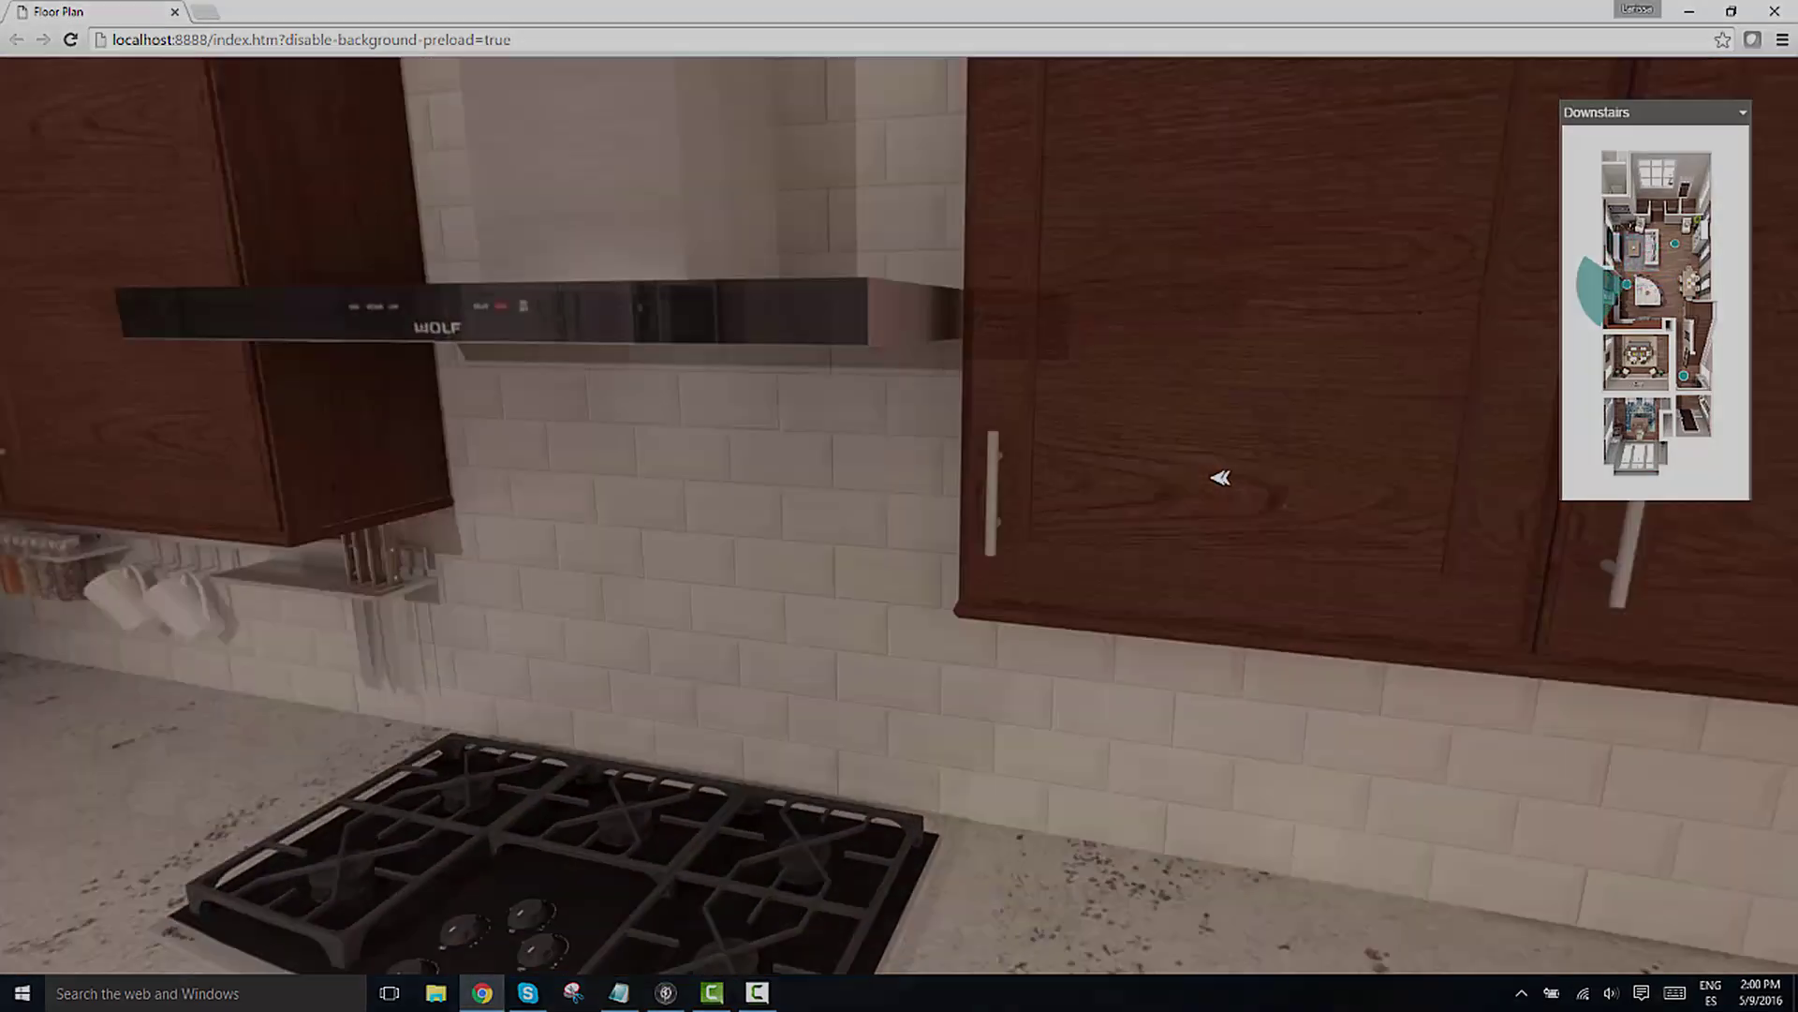
left_click(888, 531)
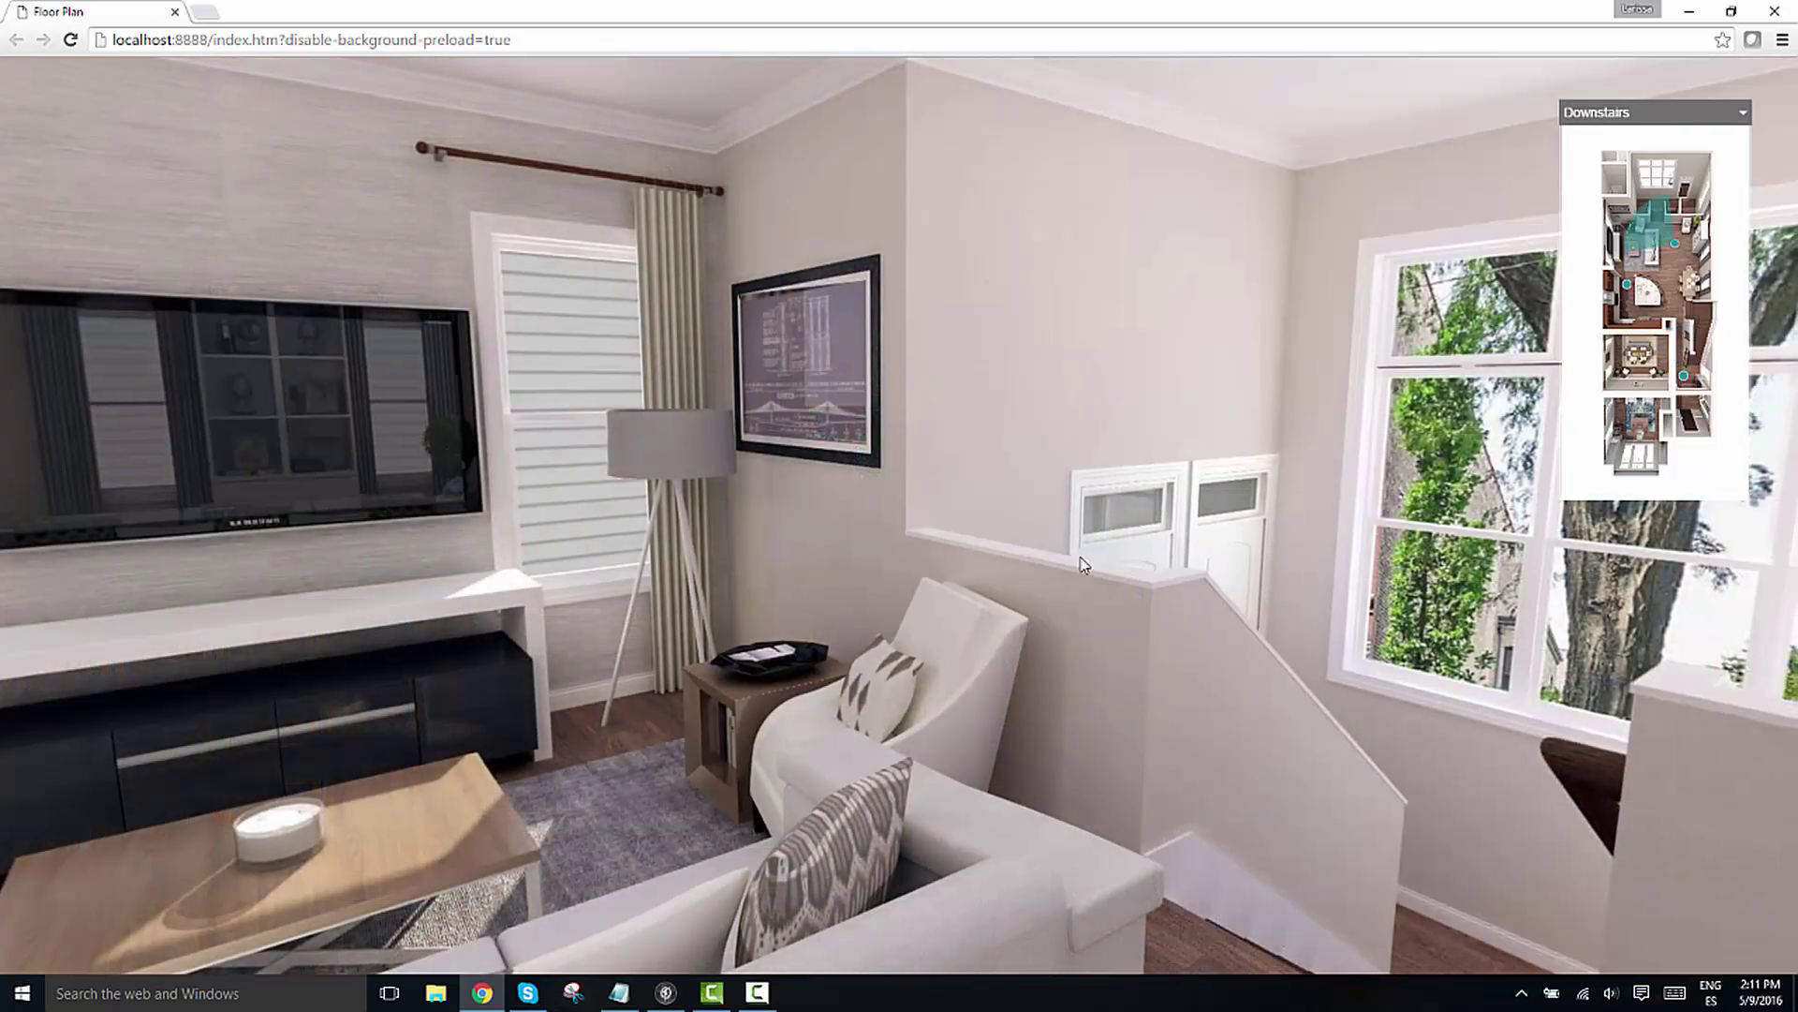
Walk through the living room and dining area, then jump back to the living room from the plan
mouse_move(1079, 557)
left_mouse_down()
mouse_move(871, 572)
mouse_move(1461, 572)
left_mouse_up()
left_click(876, 465)
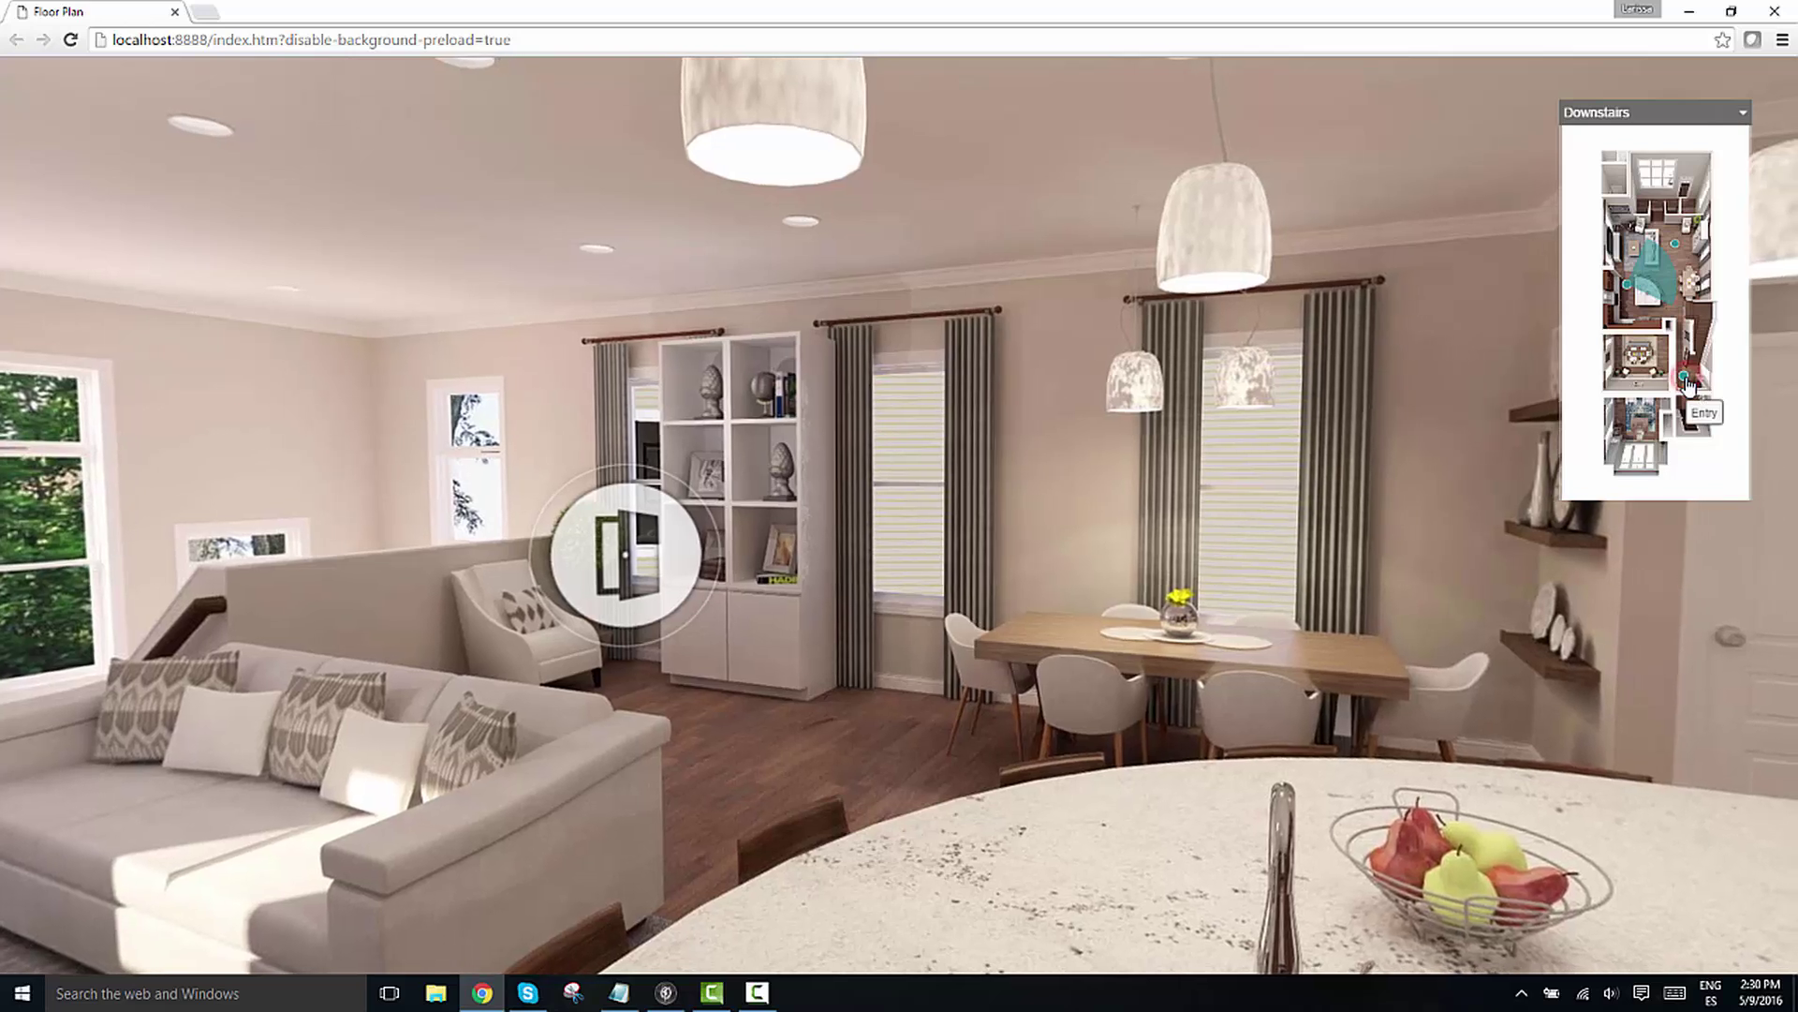
left_click(1691, 338)
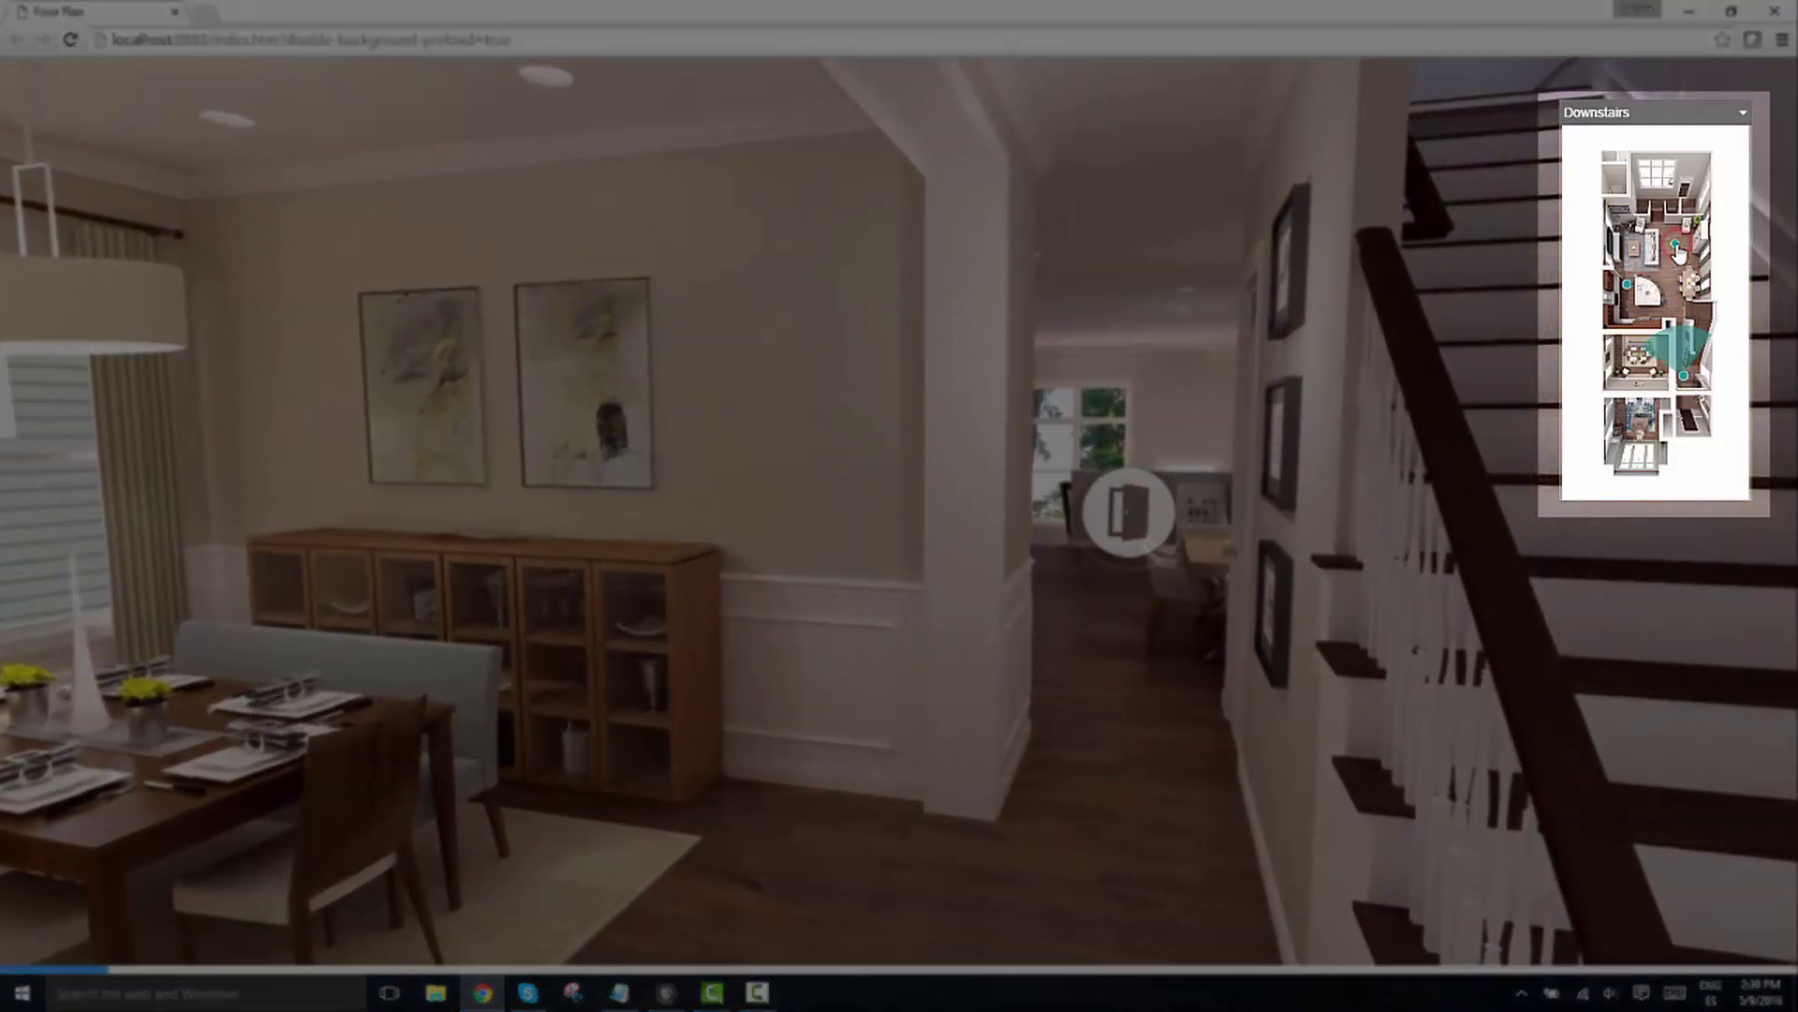
left_click(1662, 211)
Switch the map to the Upstairs plan, visit the bedroom, then jump to the upstairs bathroom
left_click(1741, 113)
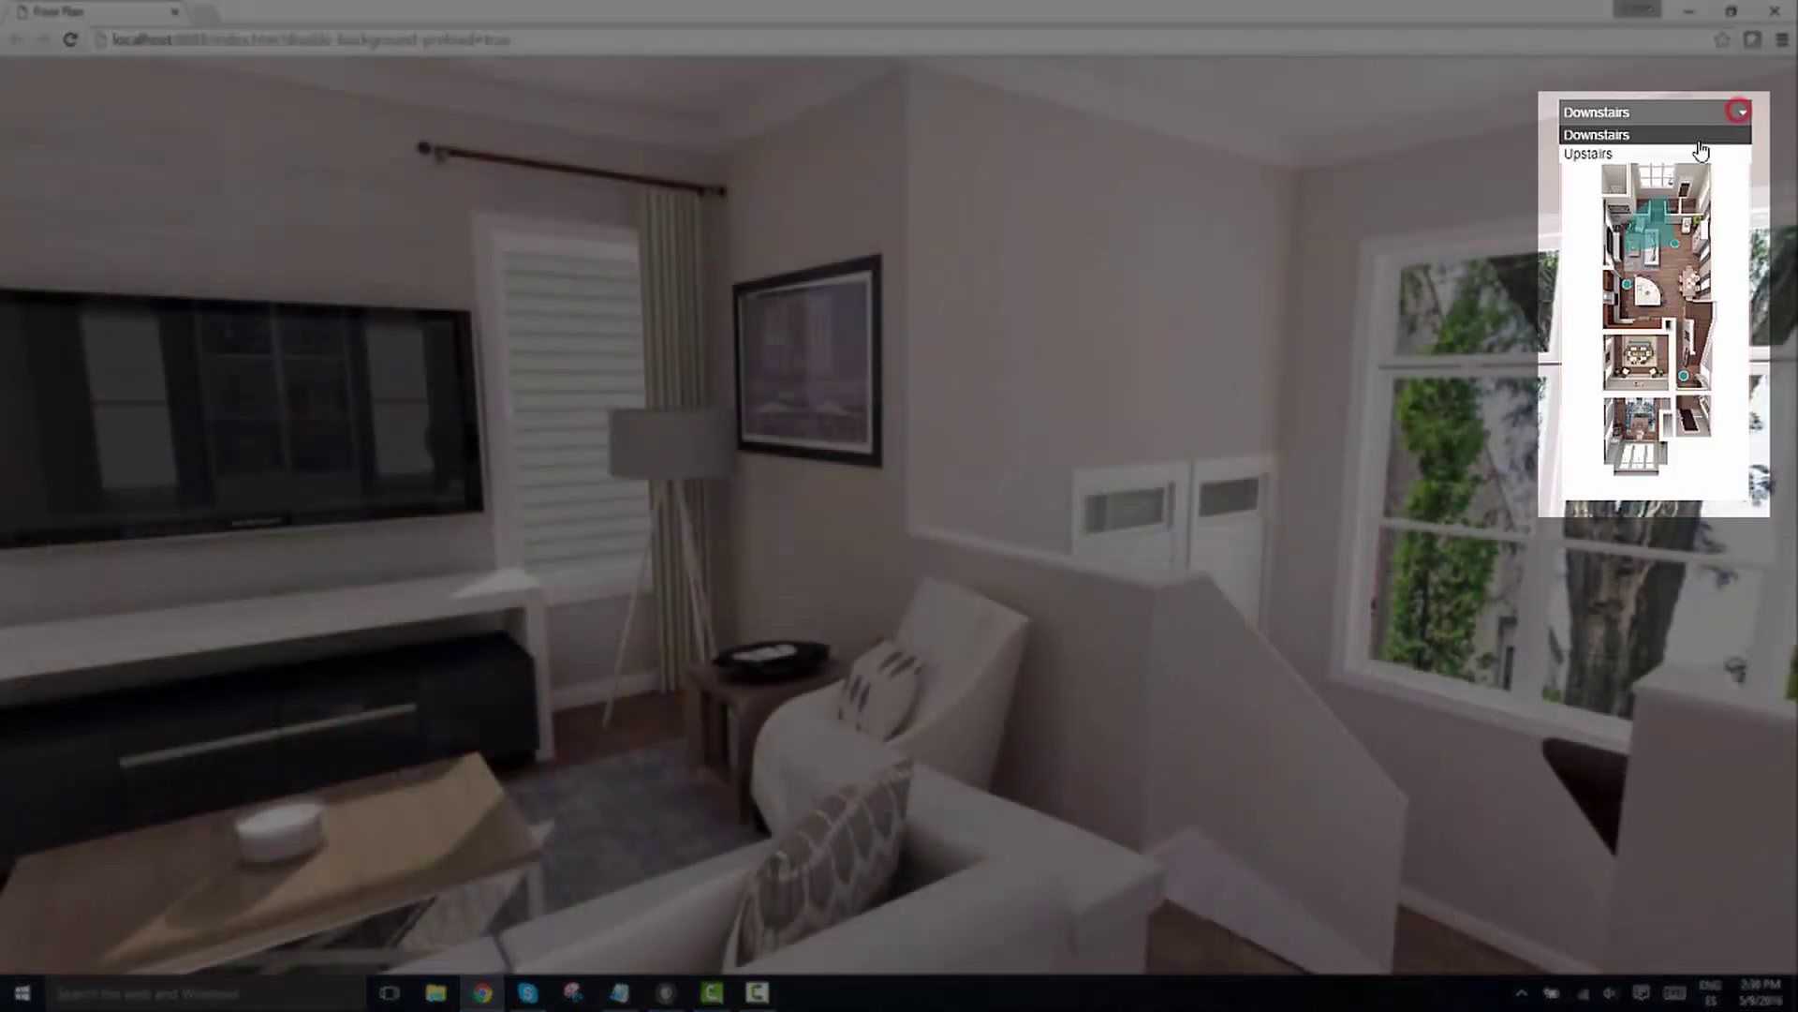
left_click(1638, 146)
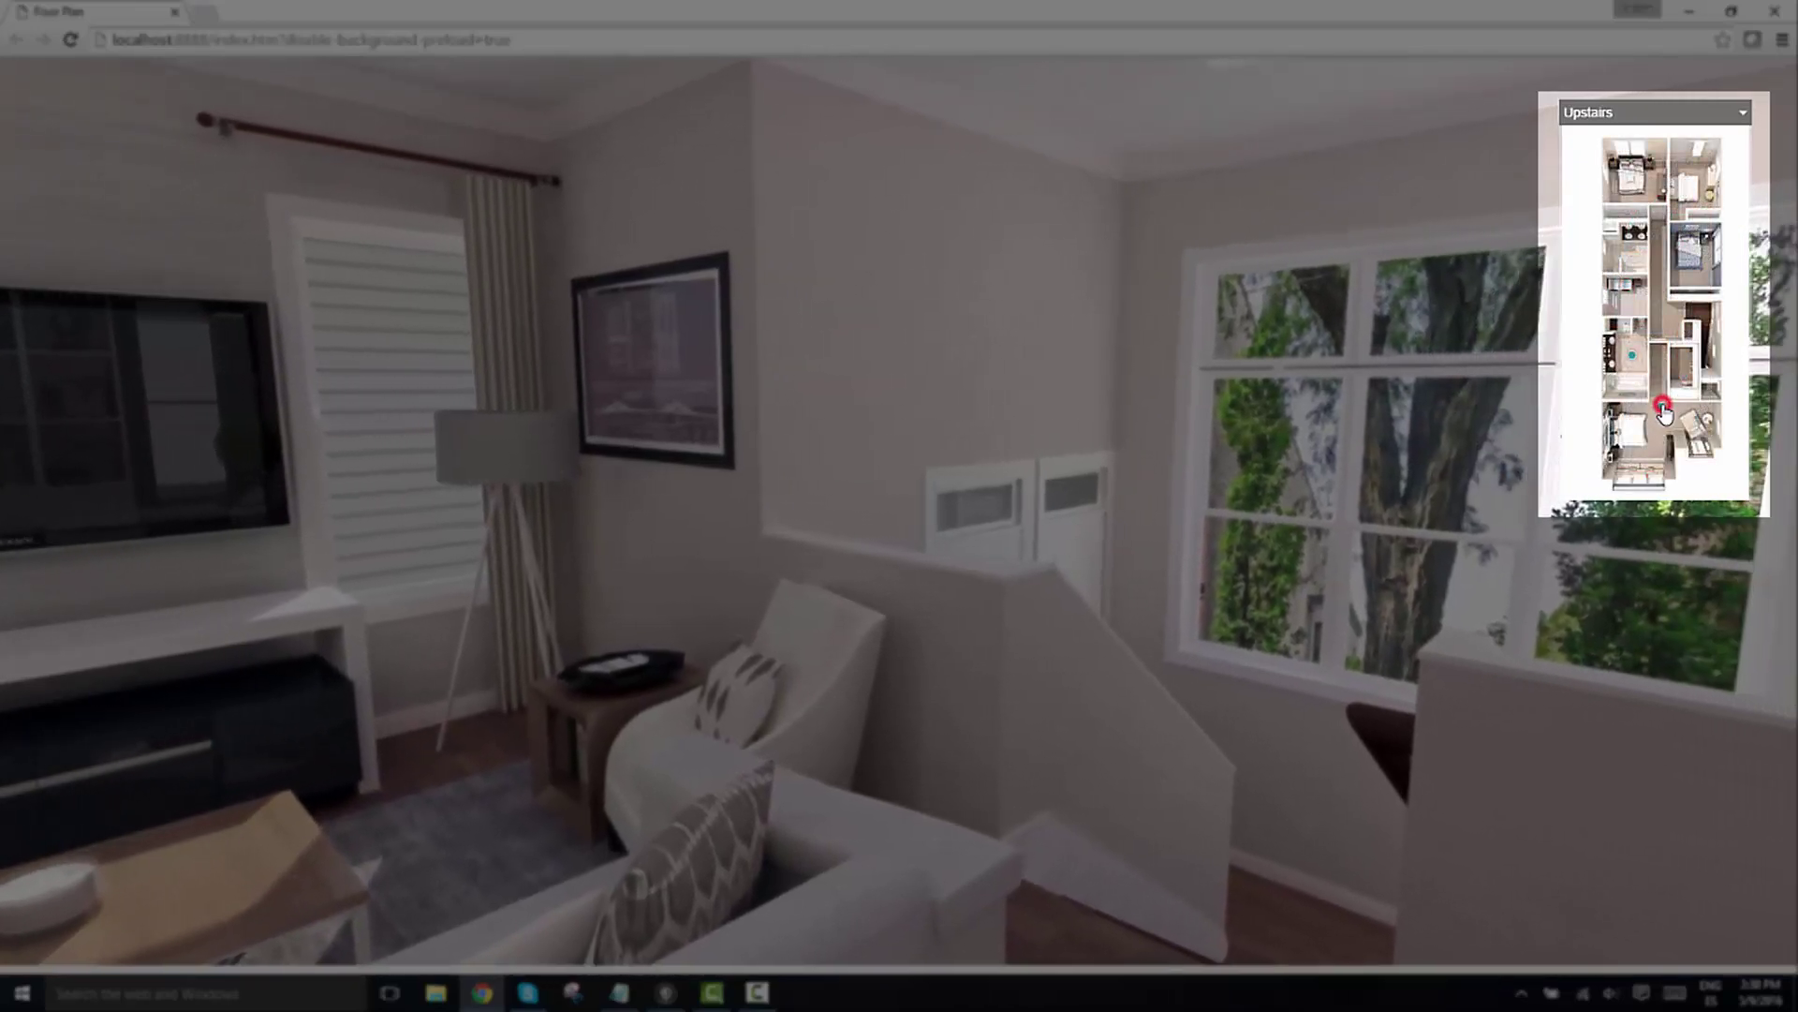
left_click(1665, 407)
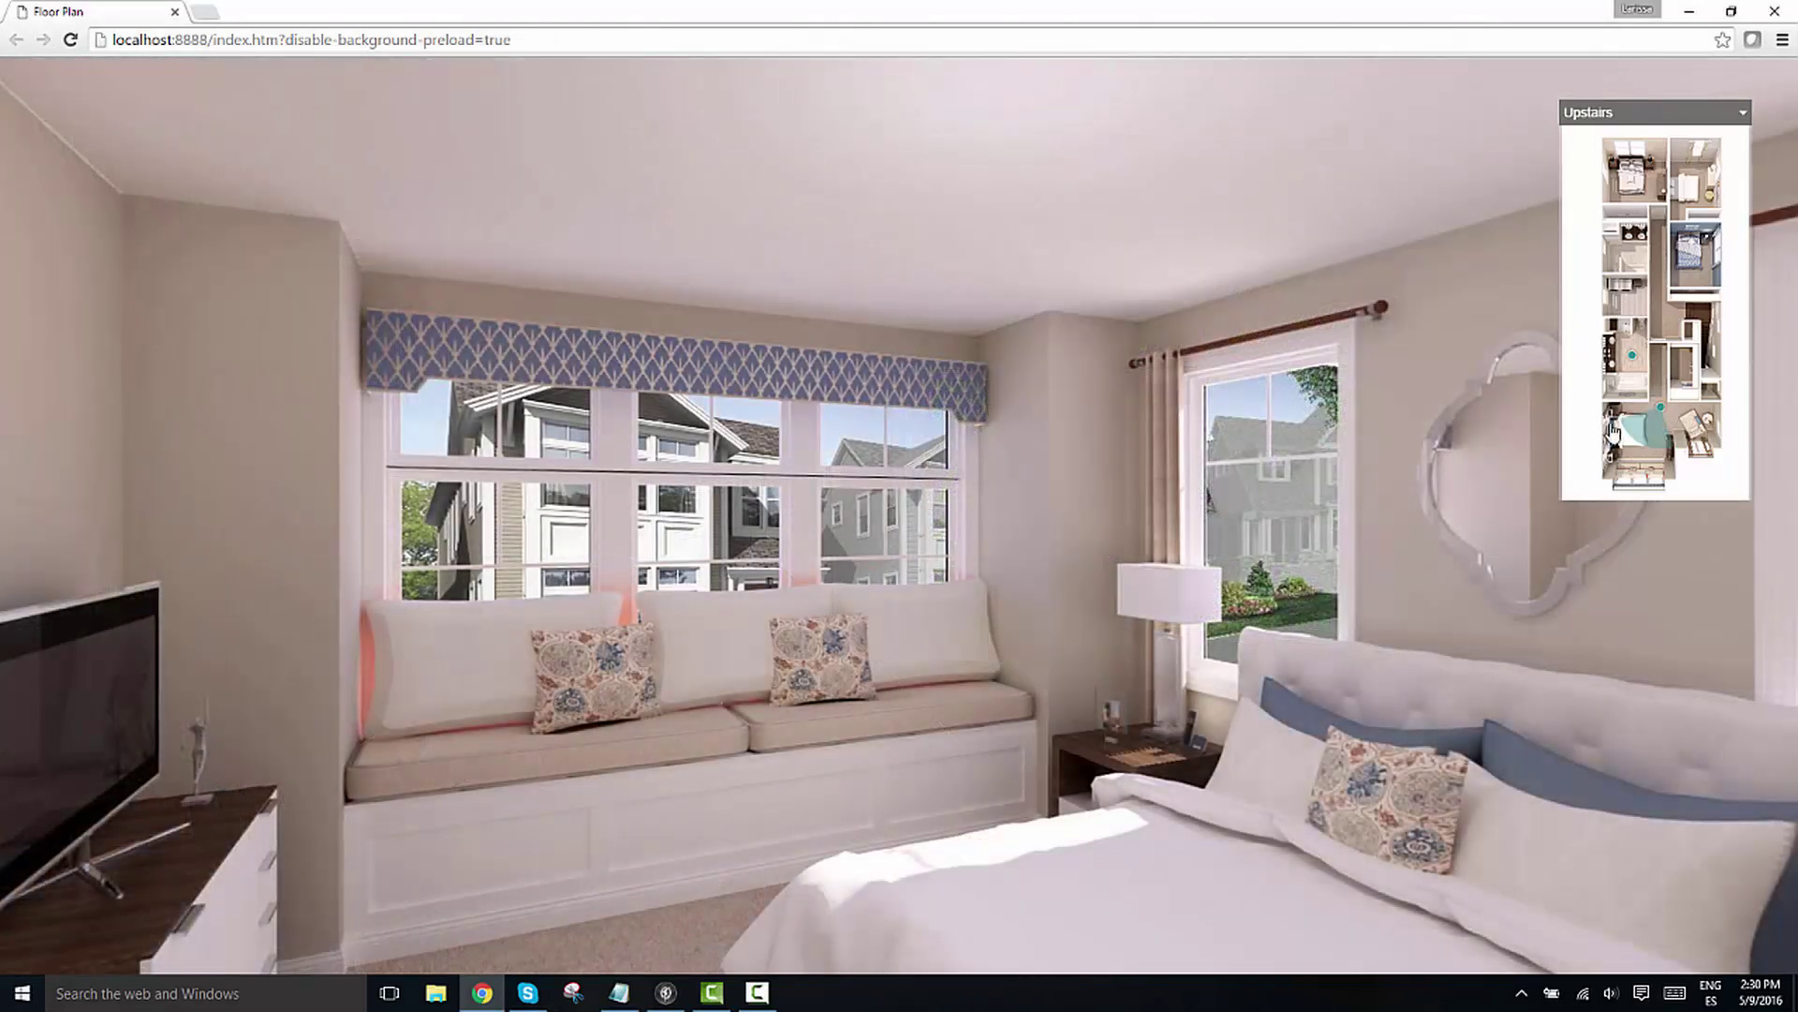
mouse_move(1479, 440)
left_mouse_down()
mouse_move(1260, 484)
mouse_move(1303, 477)
left_mouse_up()
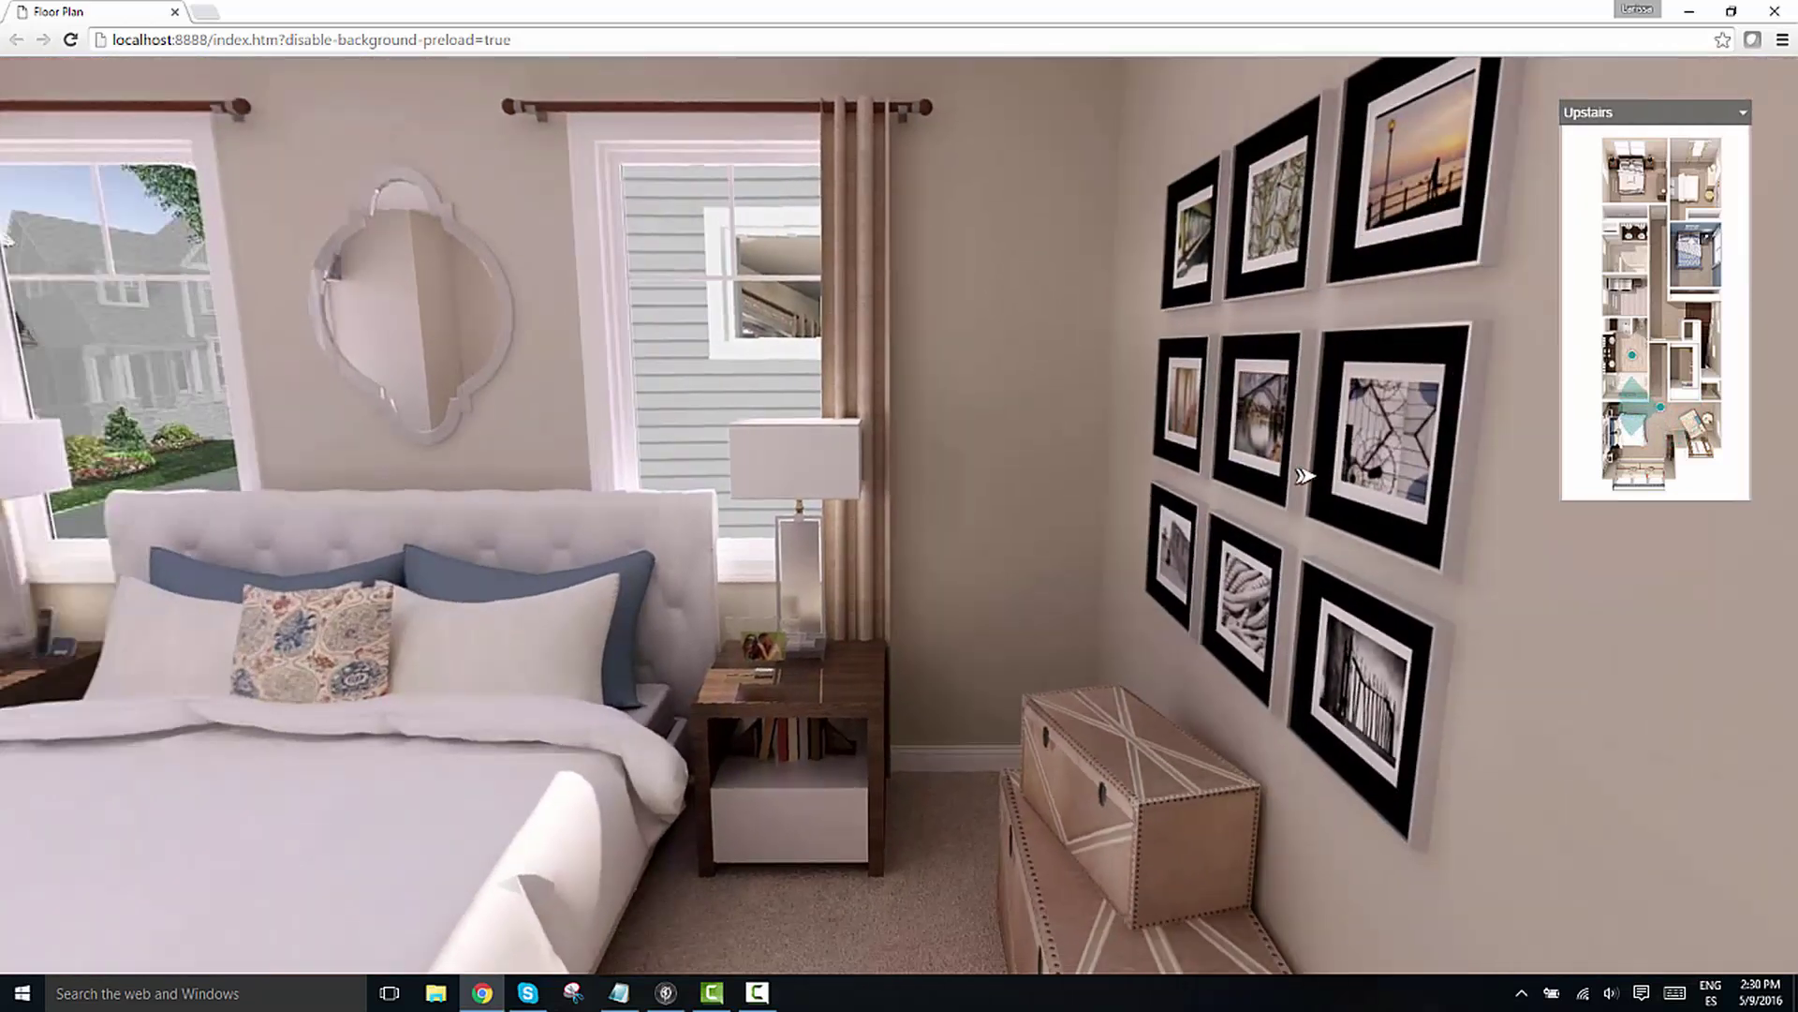
left_click_drag(1302, 479, 1536, 393)
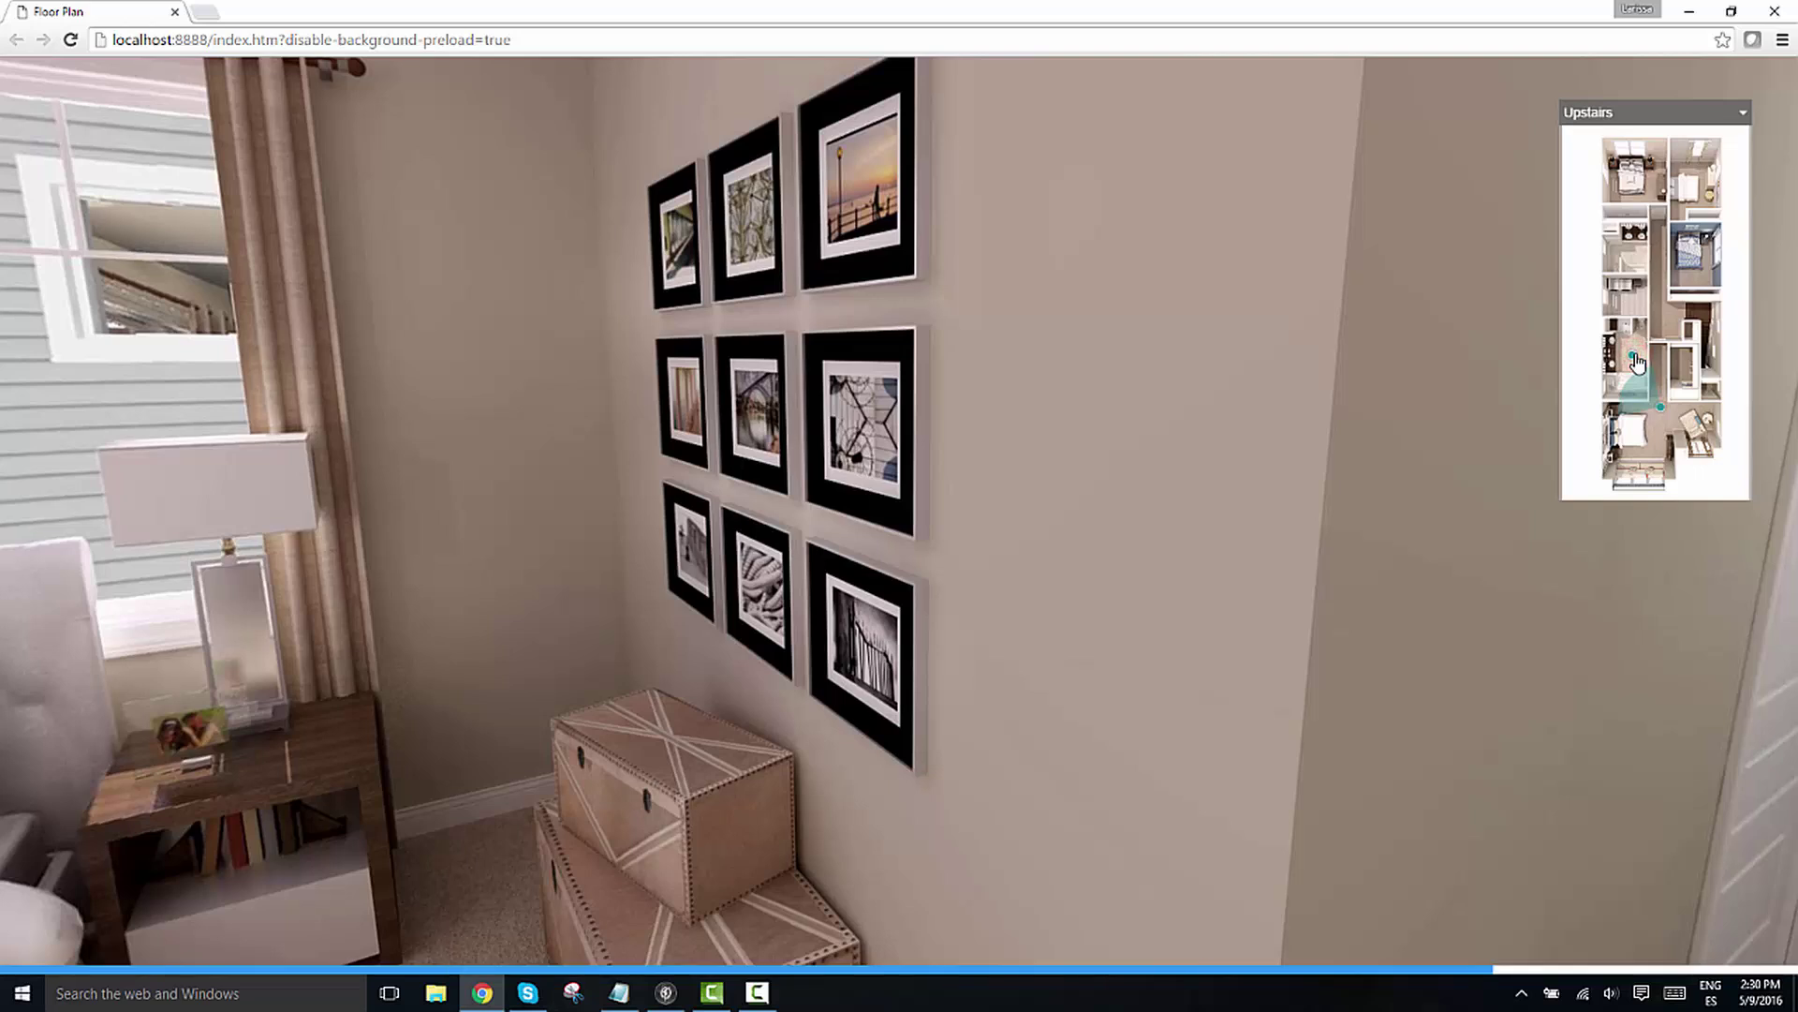
left_click(1637, 363)
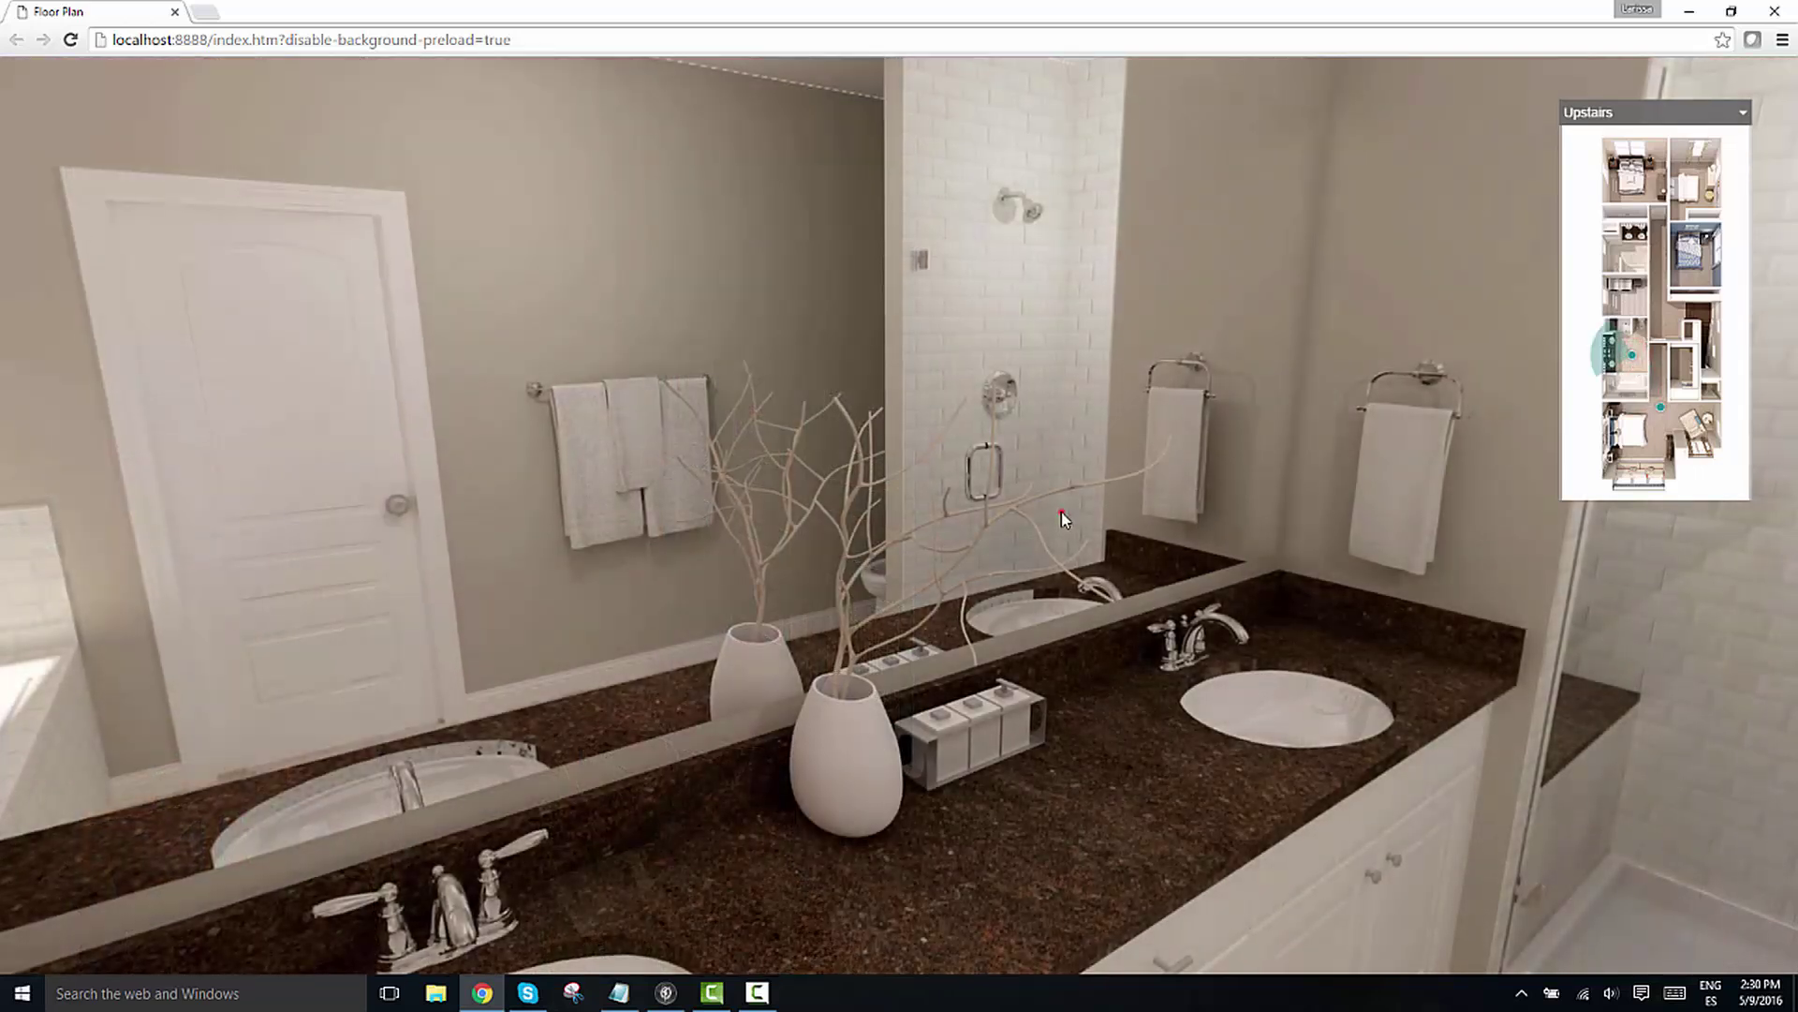
Look around the upstairs bathroom toward the shower
left_click_drag(1061, 518, 1232, 514)
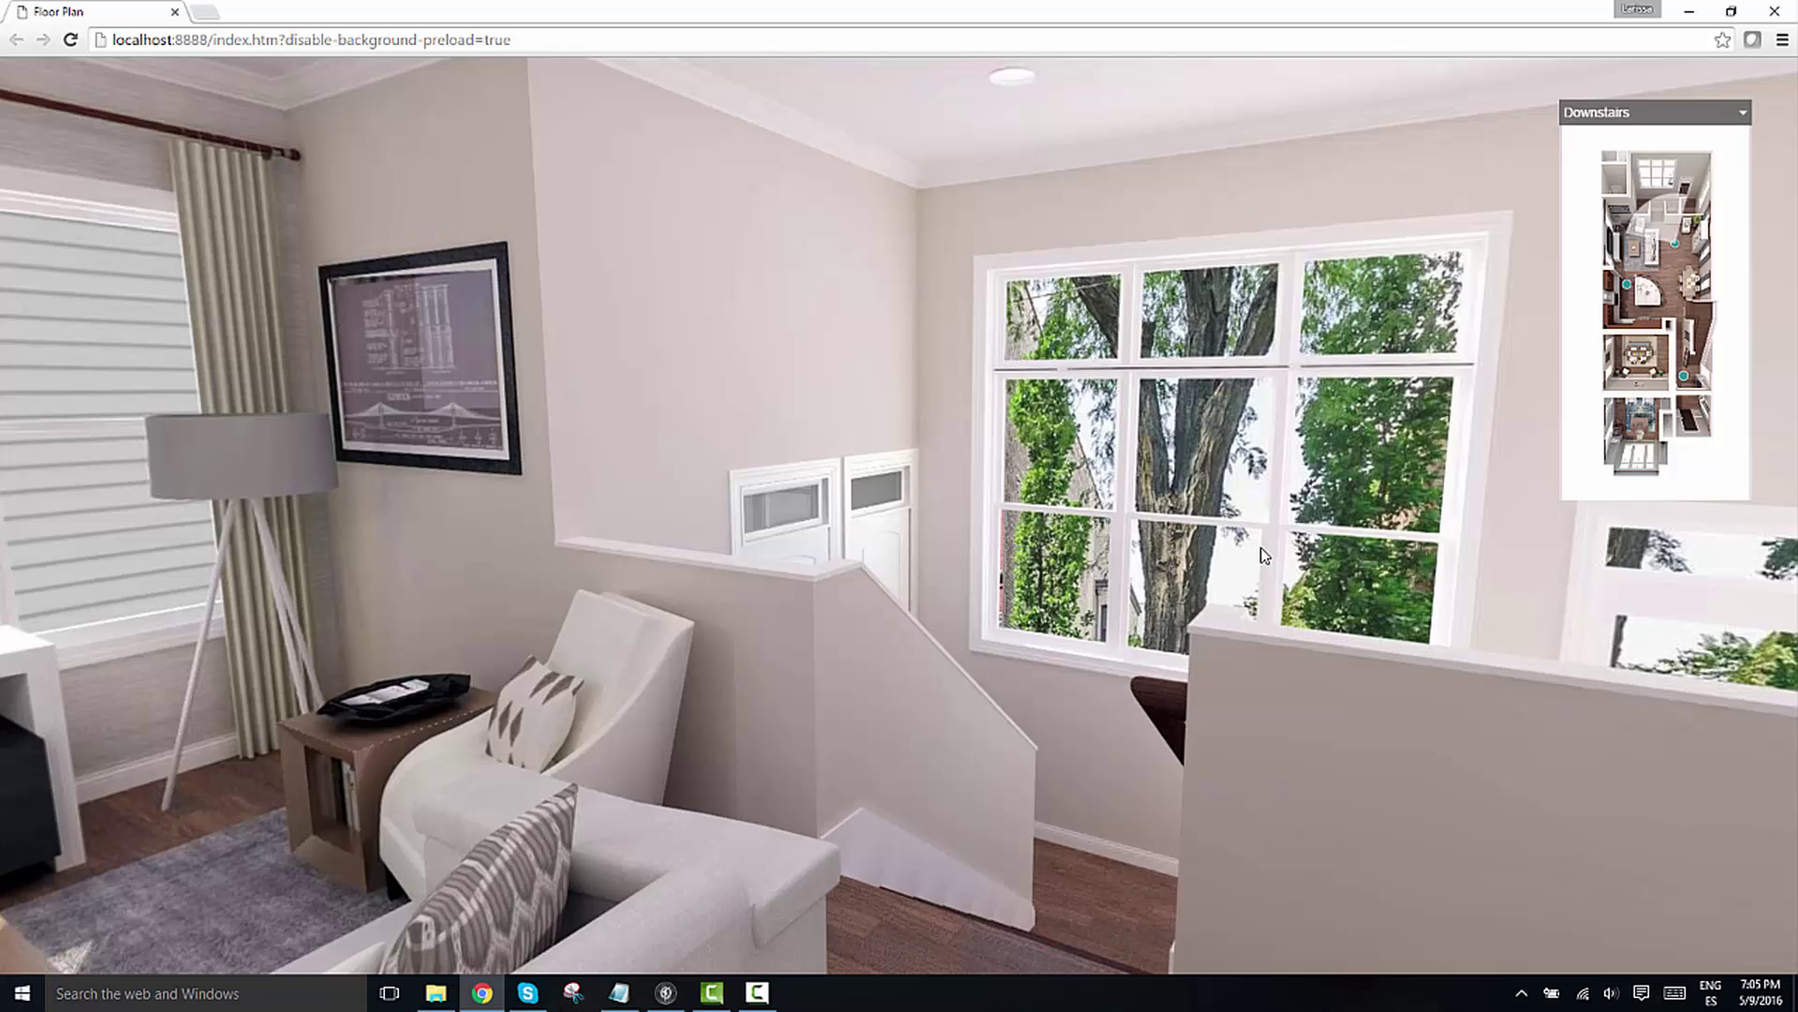
Turn toward the TV wall, switch the map to Upstairs and jump to an upstairs bedroom
left_click_drag(1261, 554, 1082, 564)
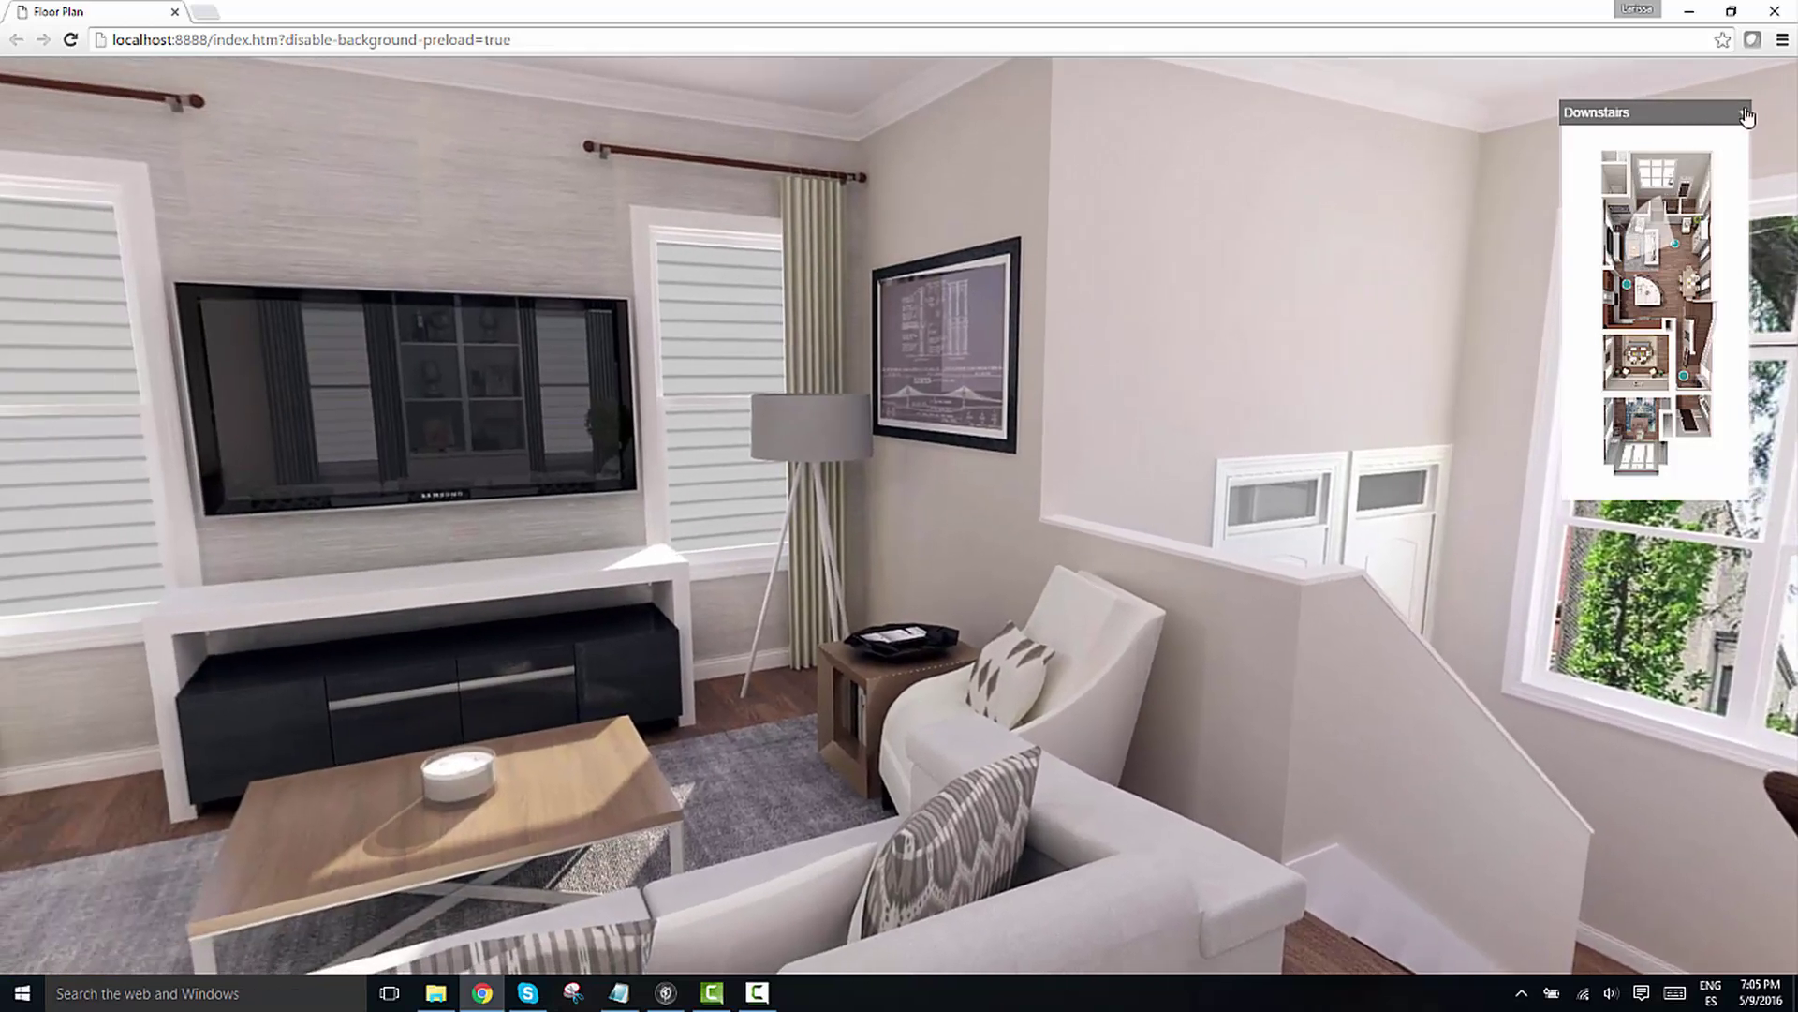
left_click(1744, 113)
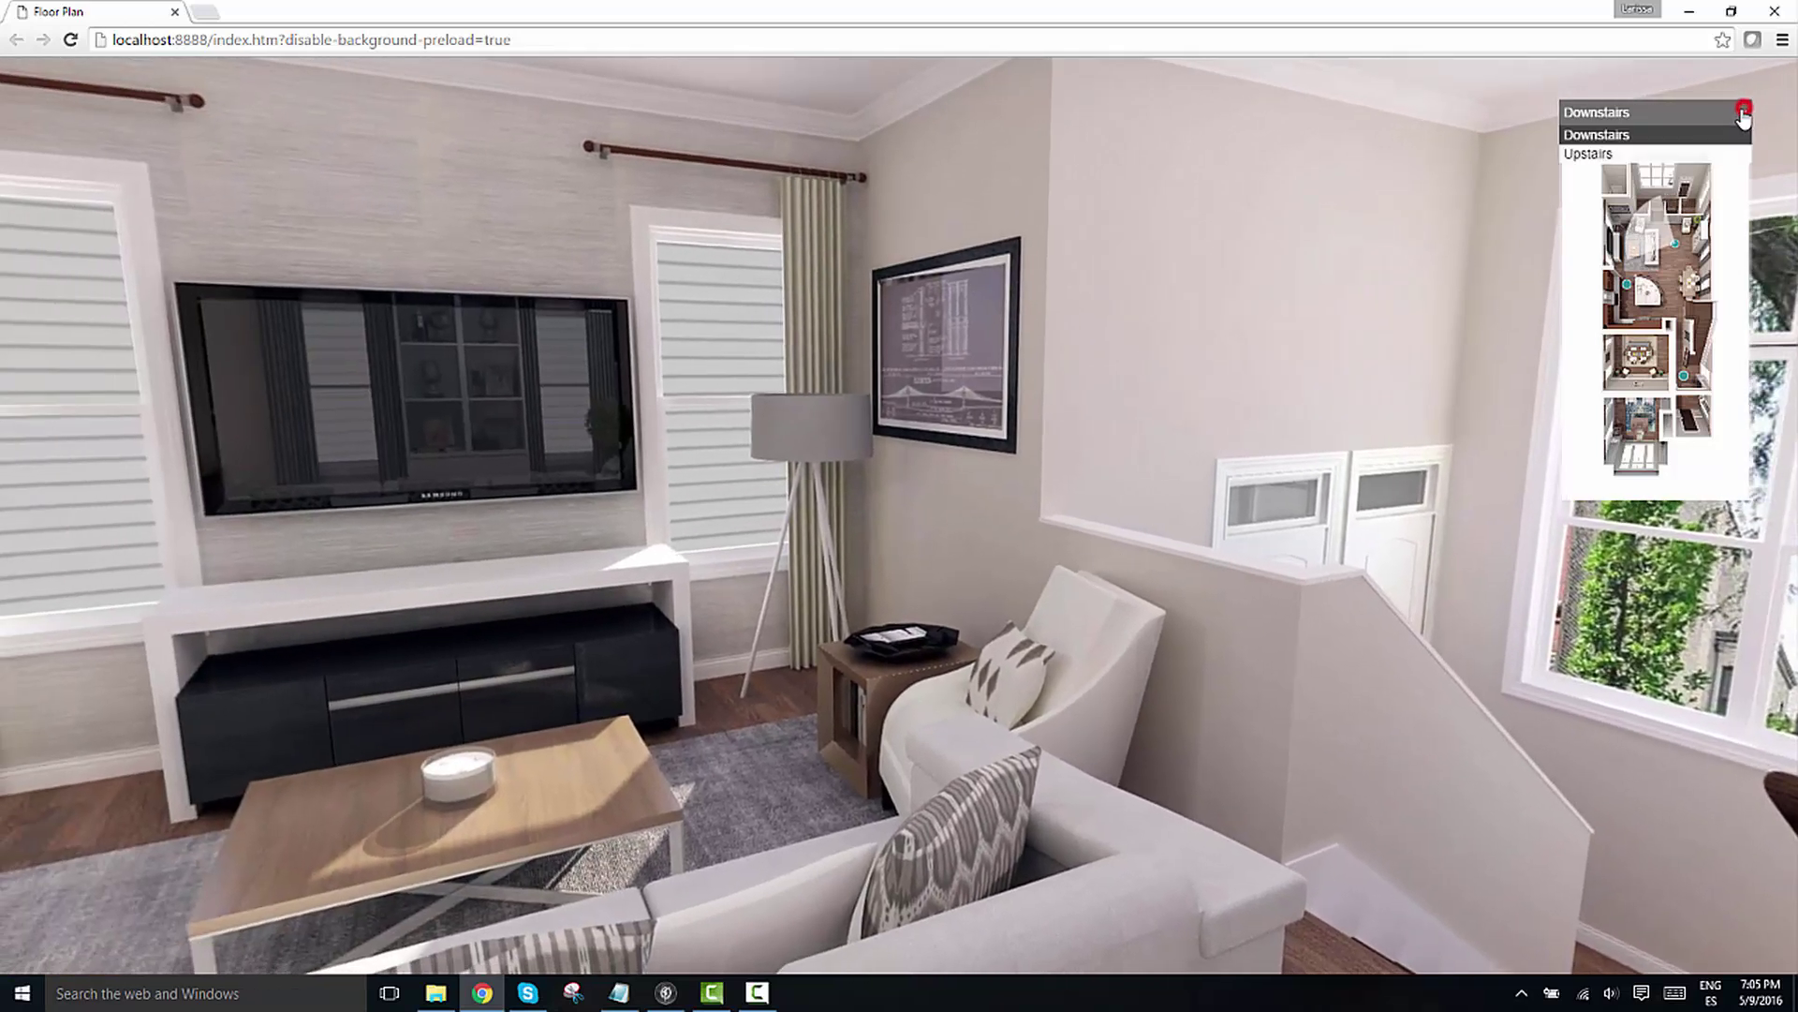
left_click(1629, 153)
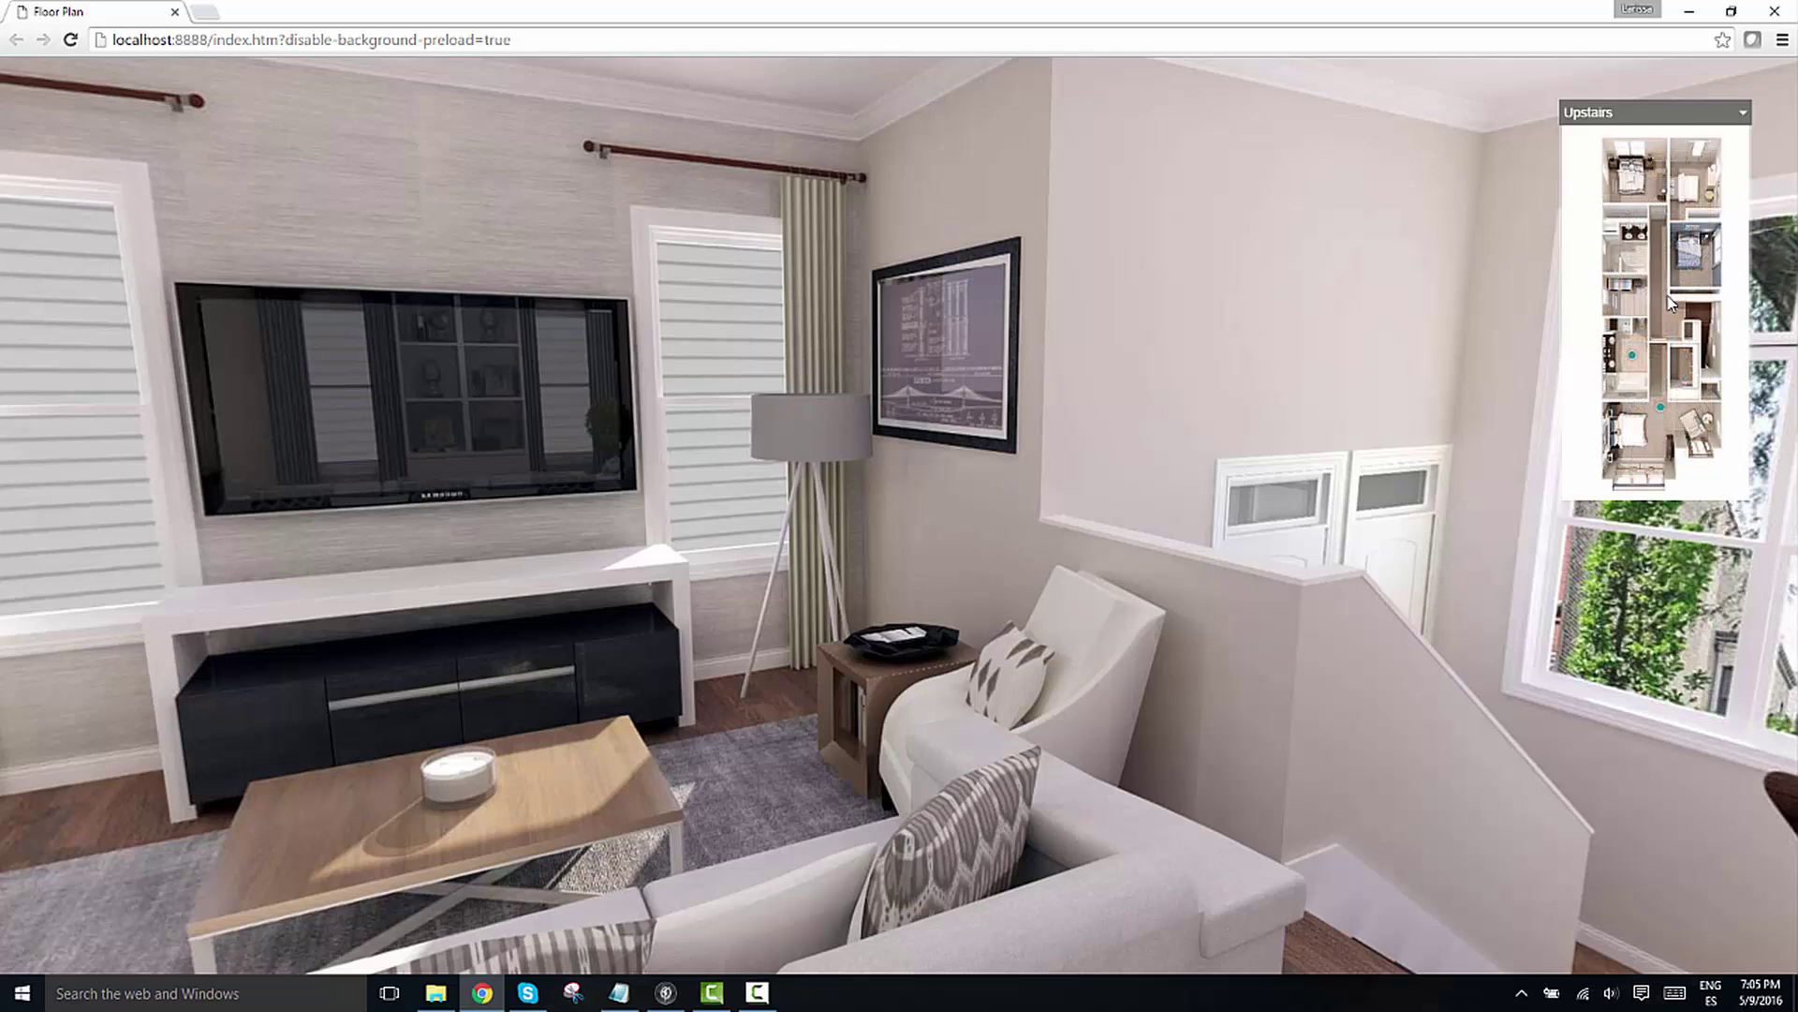
left_click(1662, 415)
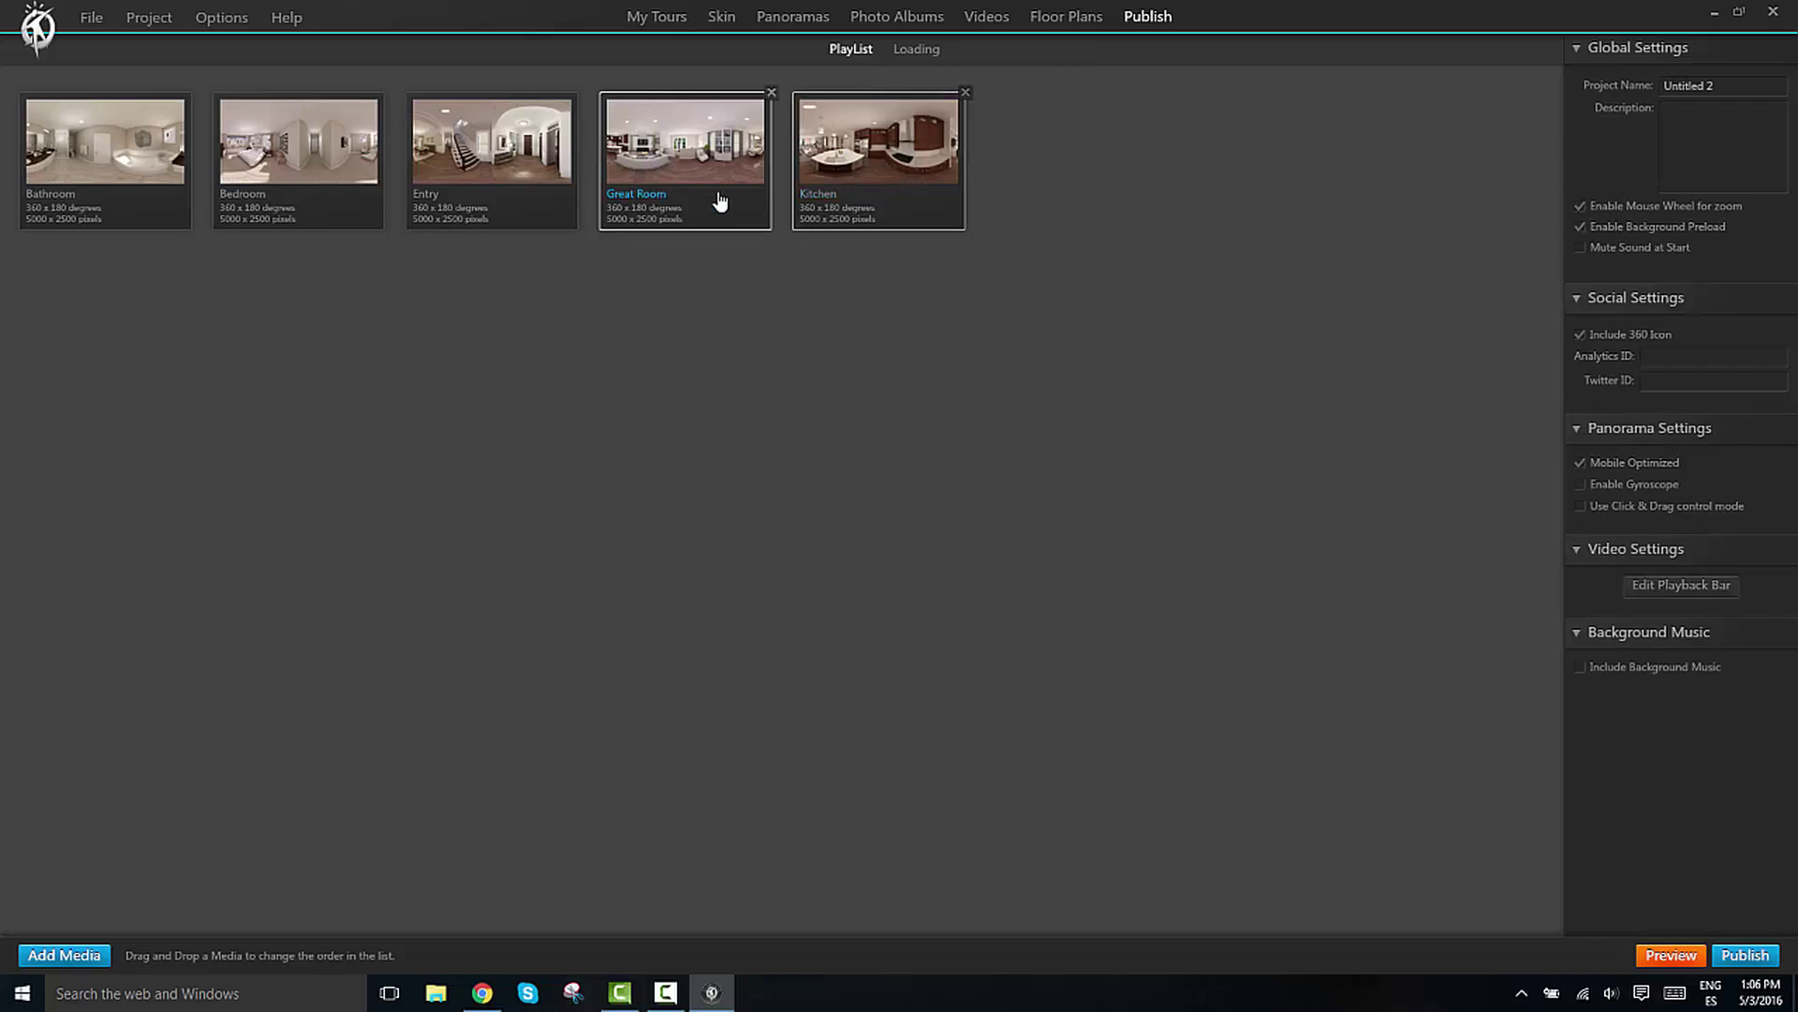
Import the Downstairs and Upstairs plan images via Add Floor Plan, then dismiss a reopened picker
left_click(1072, 19)
left_click(790, 548)
mouse_move(424, 148)
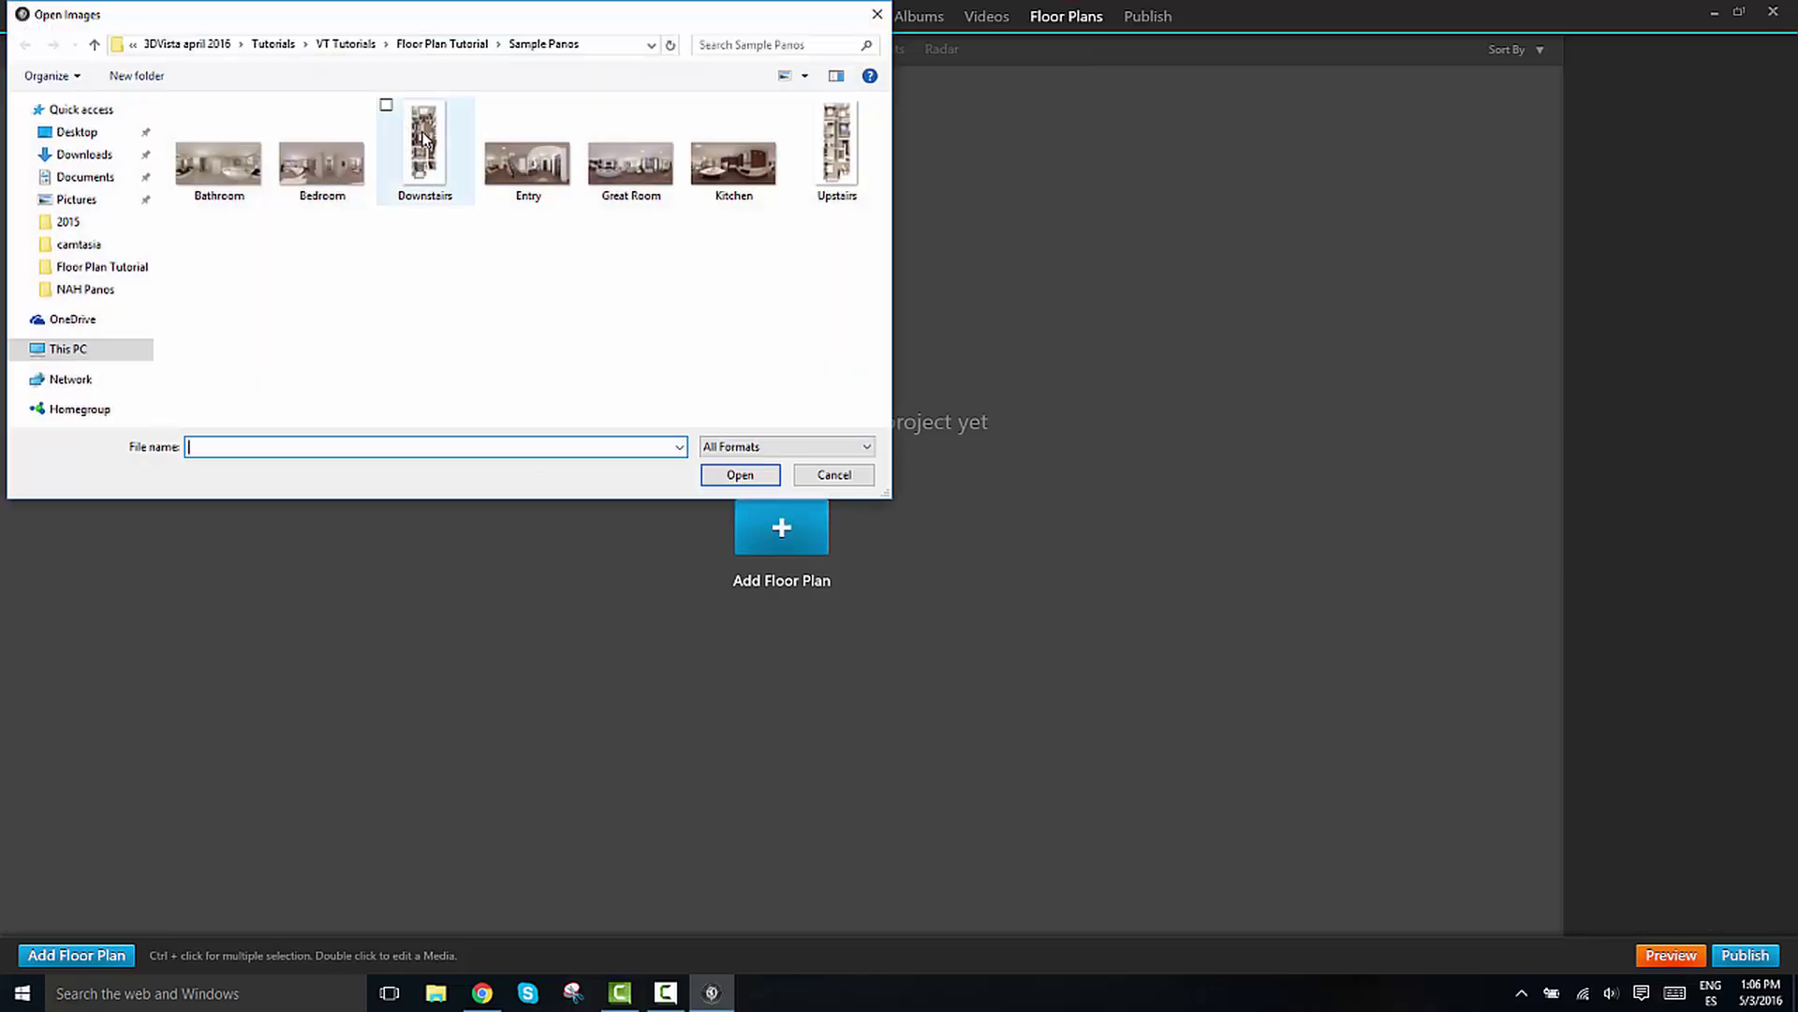
left_click(386, 109)
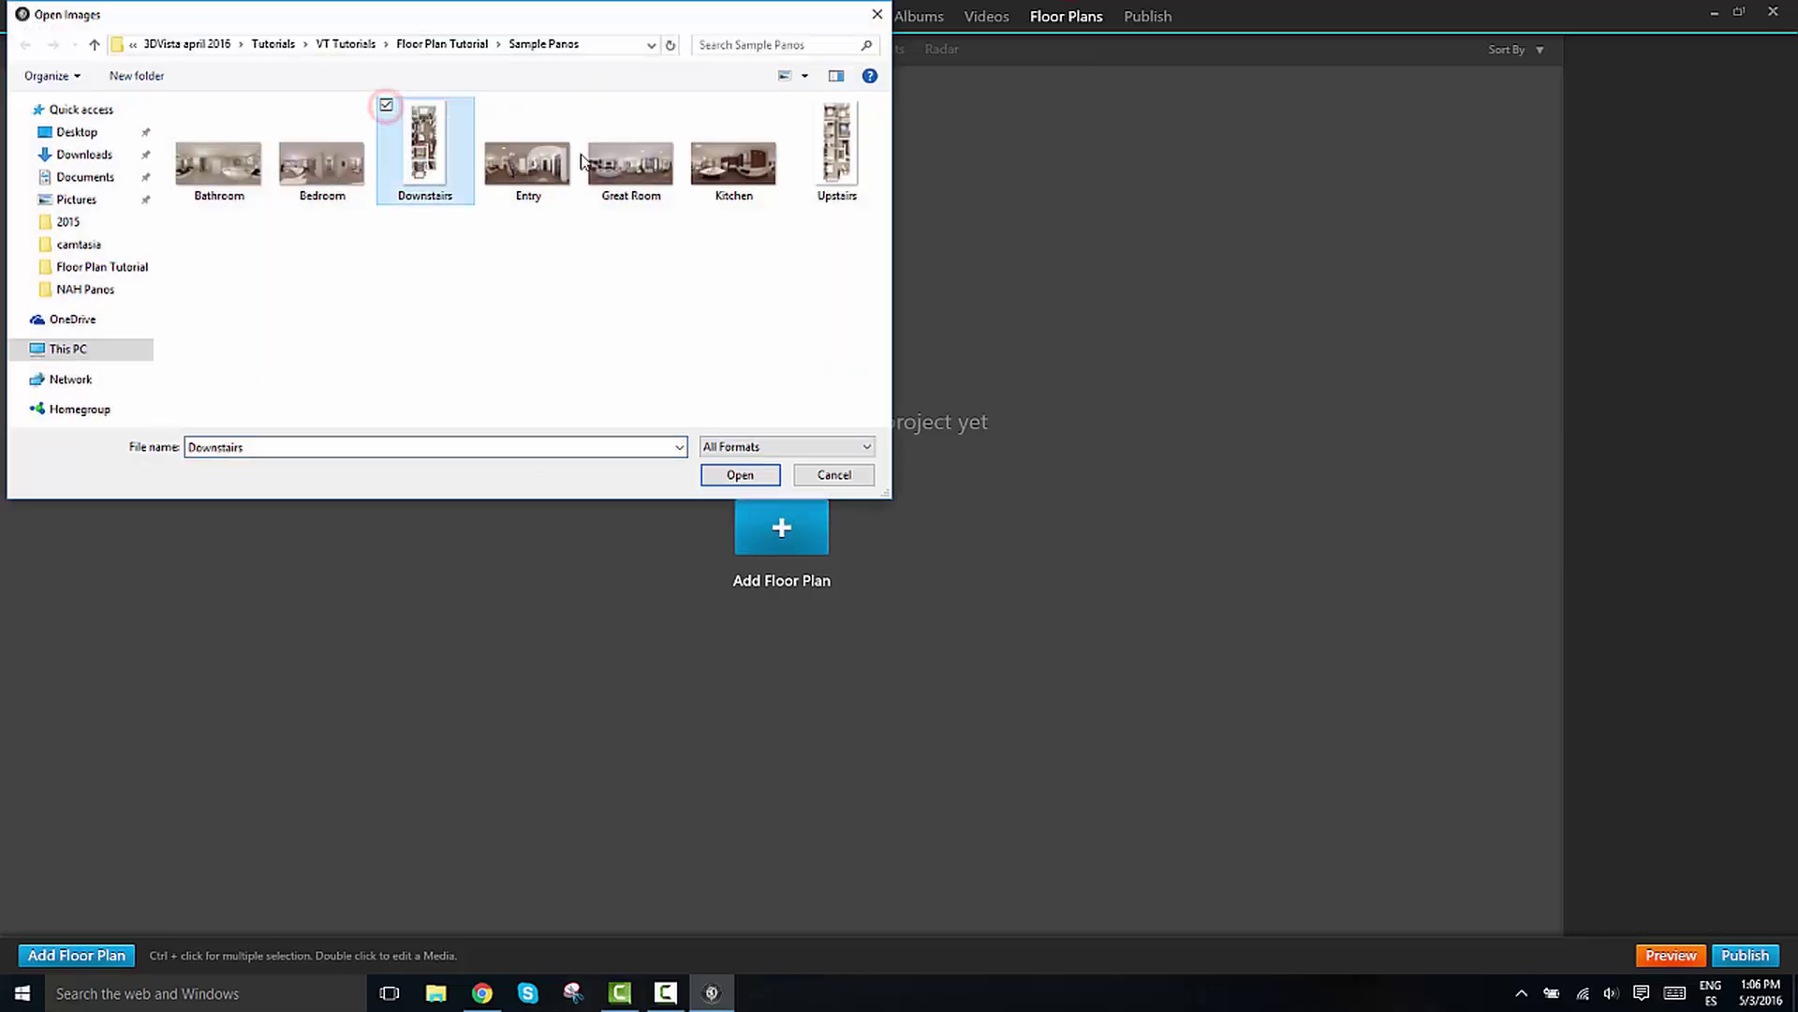
left_click(799, 108)
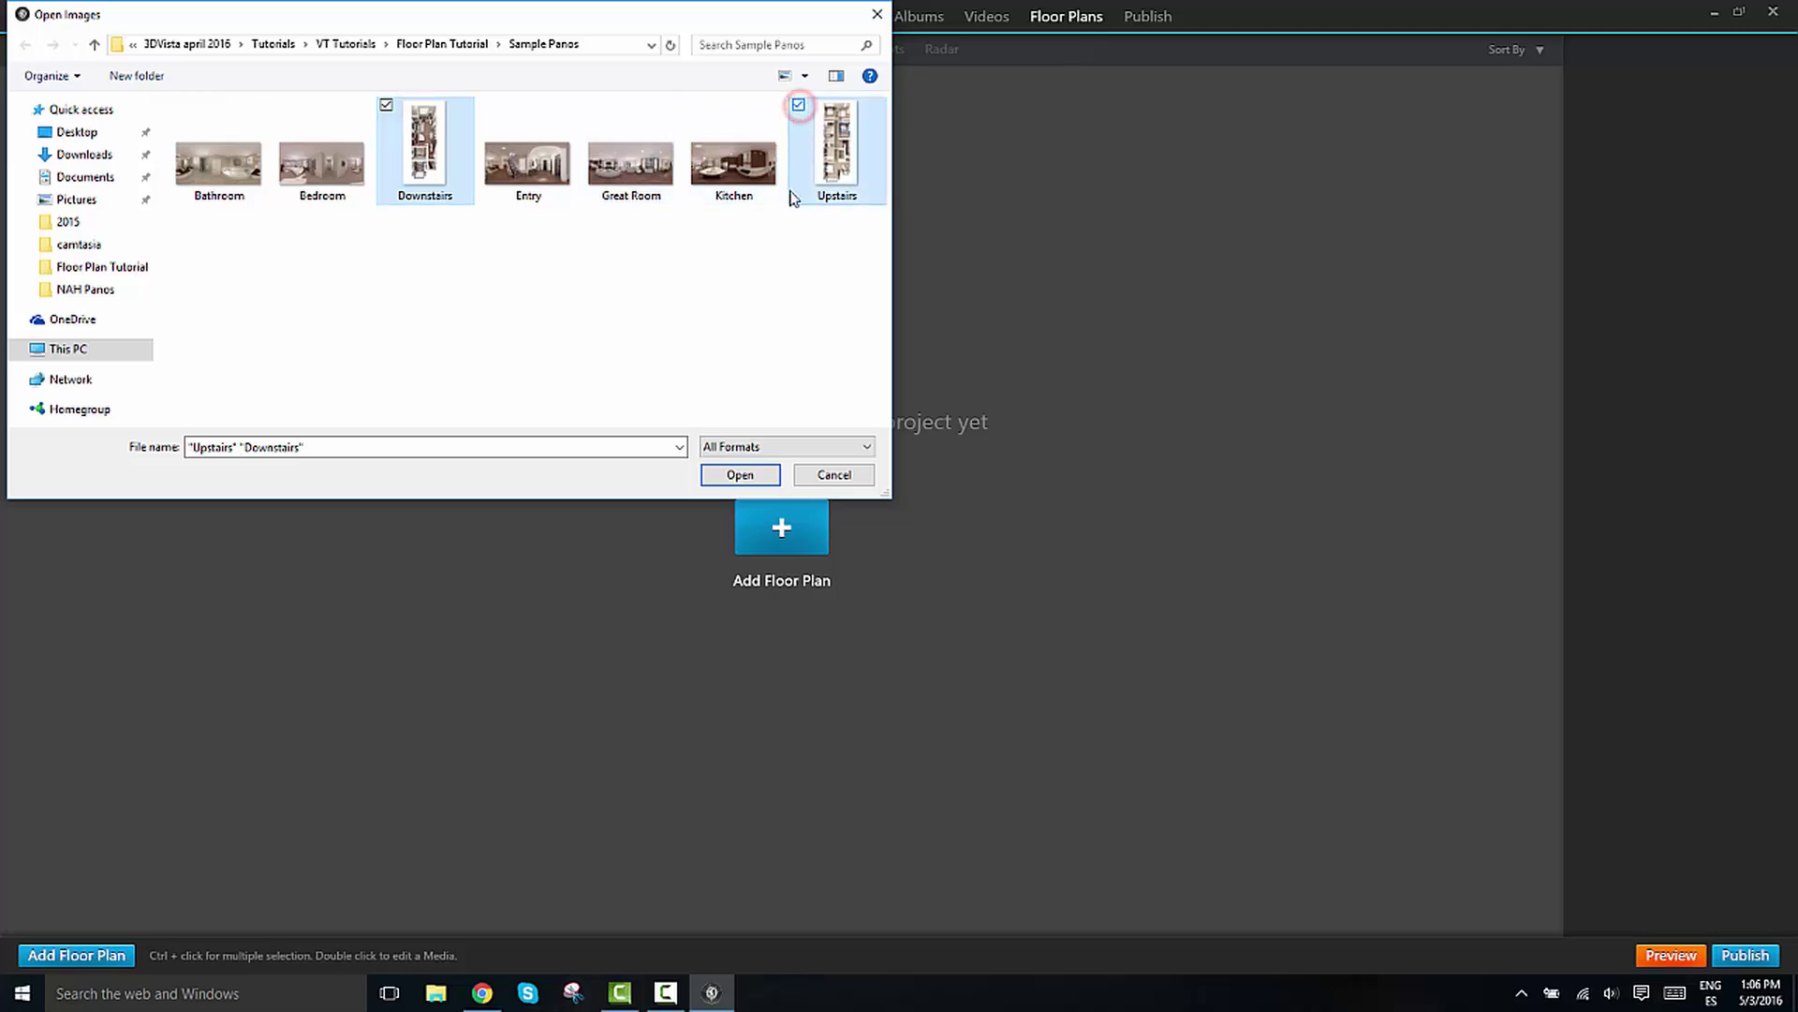
left_click(757, 470)
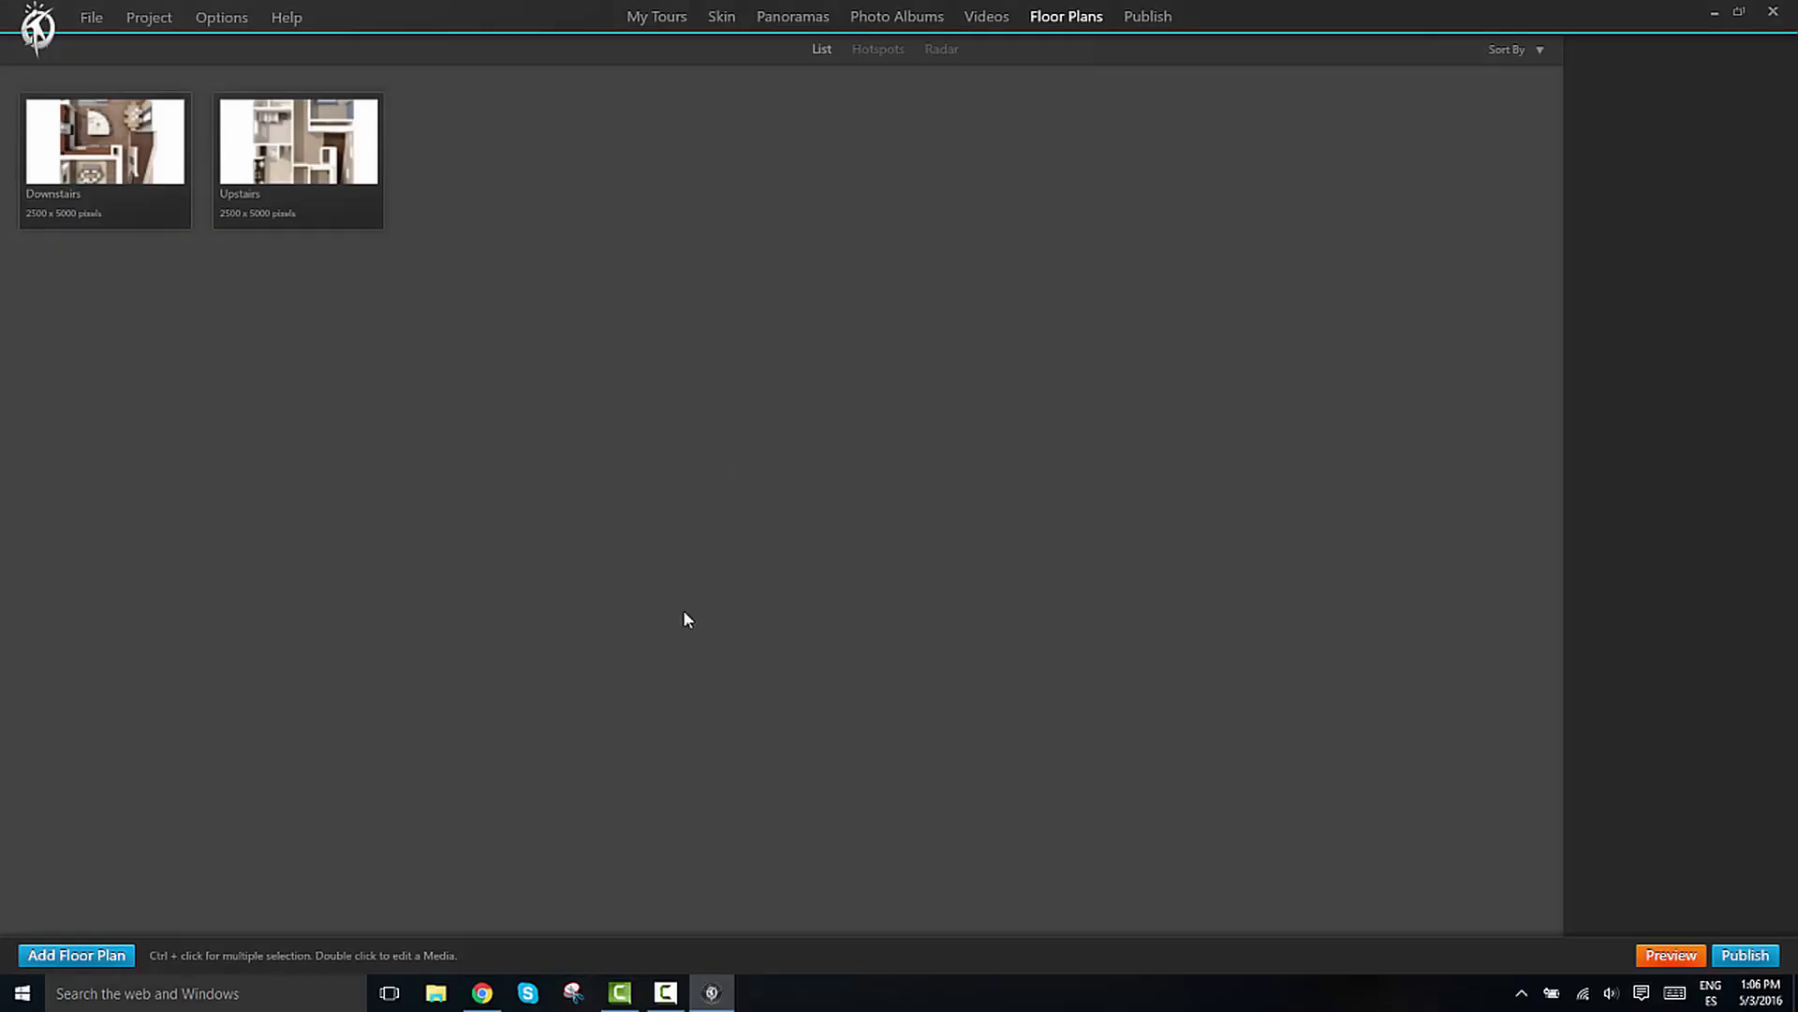
left_click(77, 955)
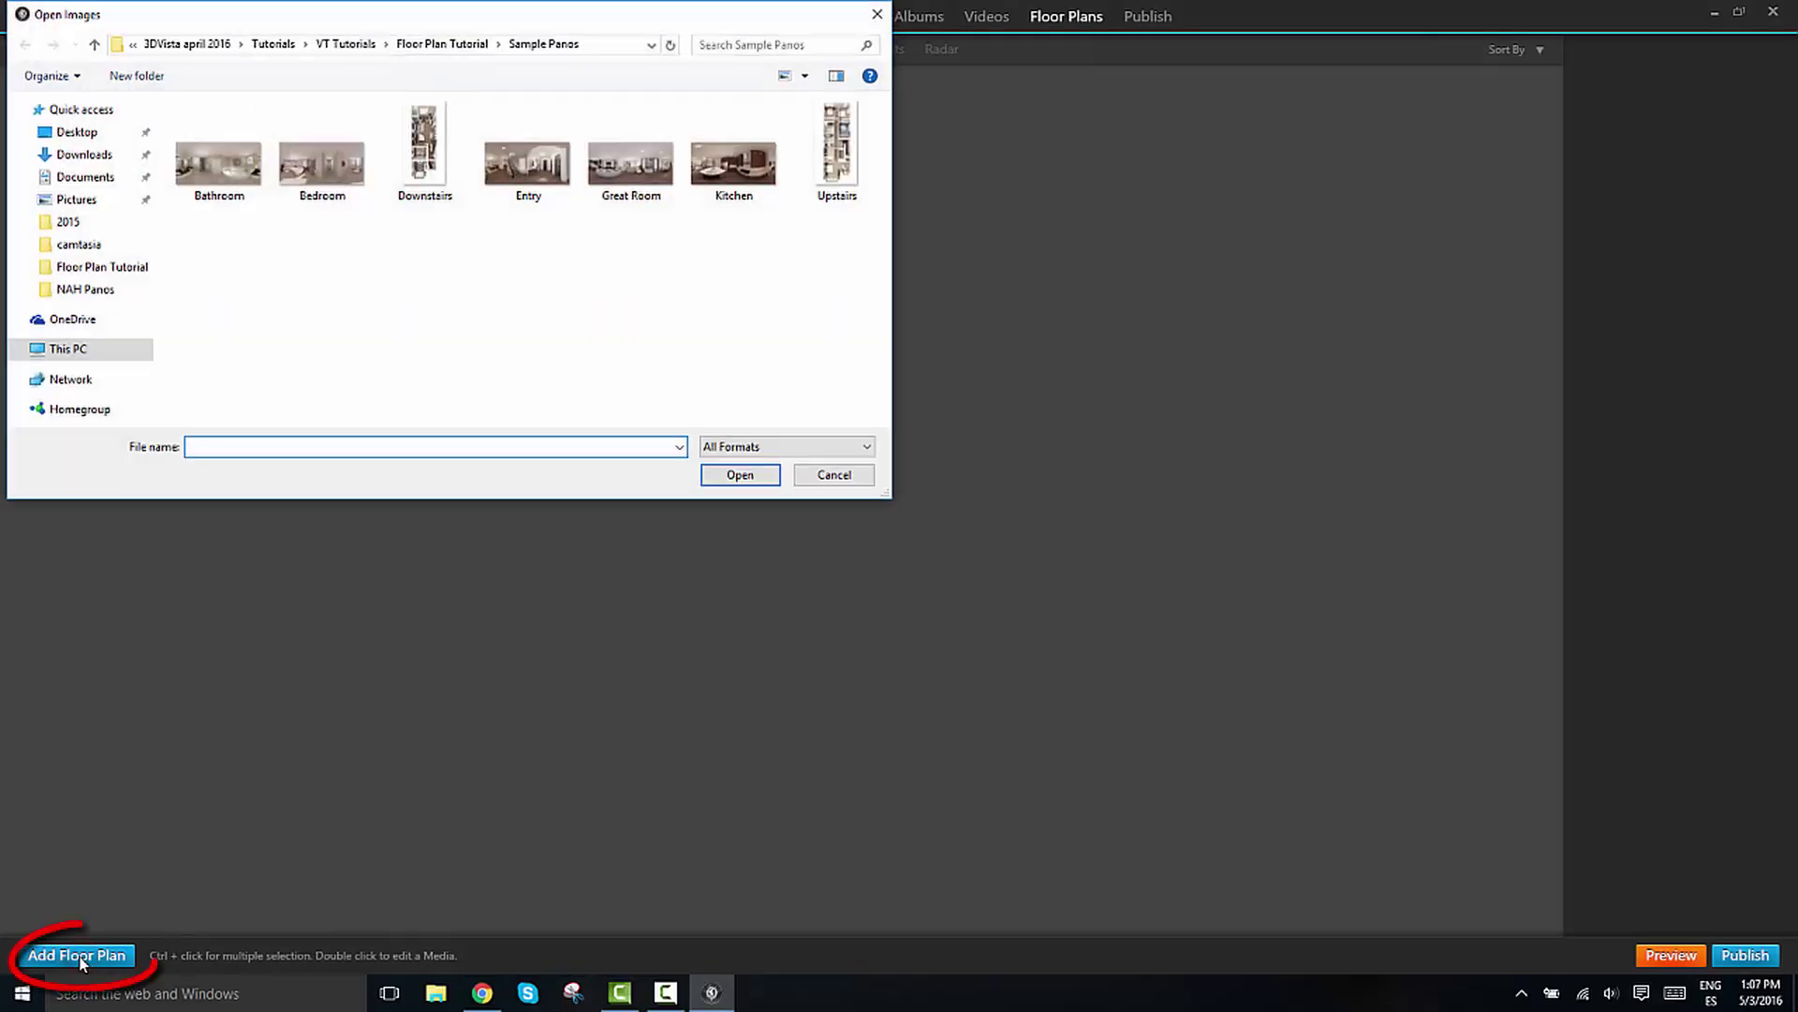
left_click(834, 477)
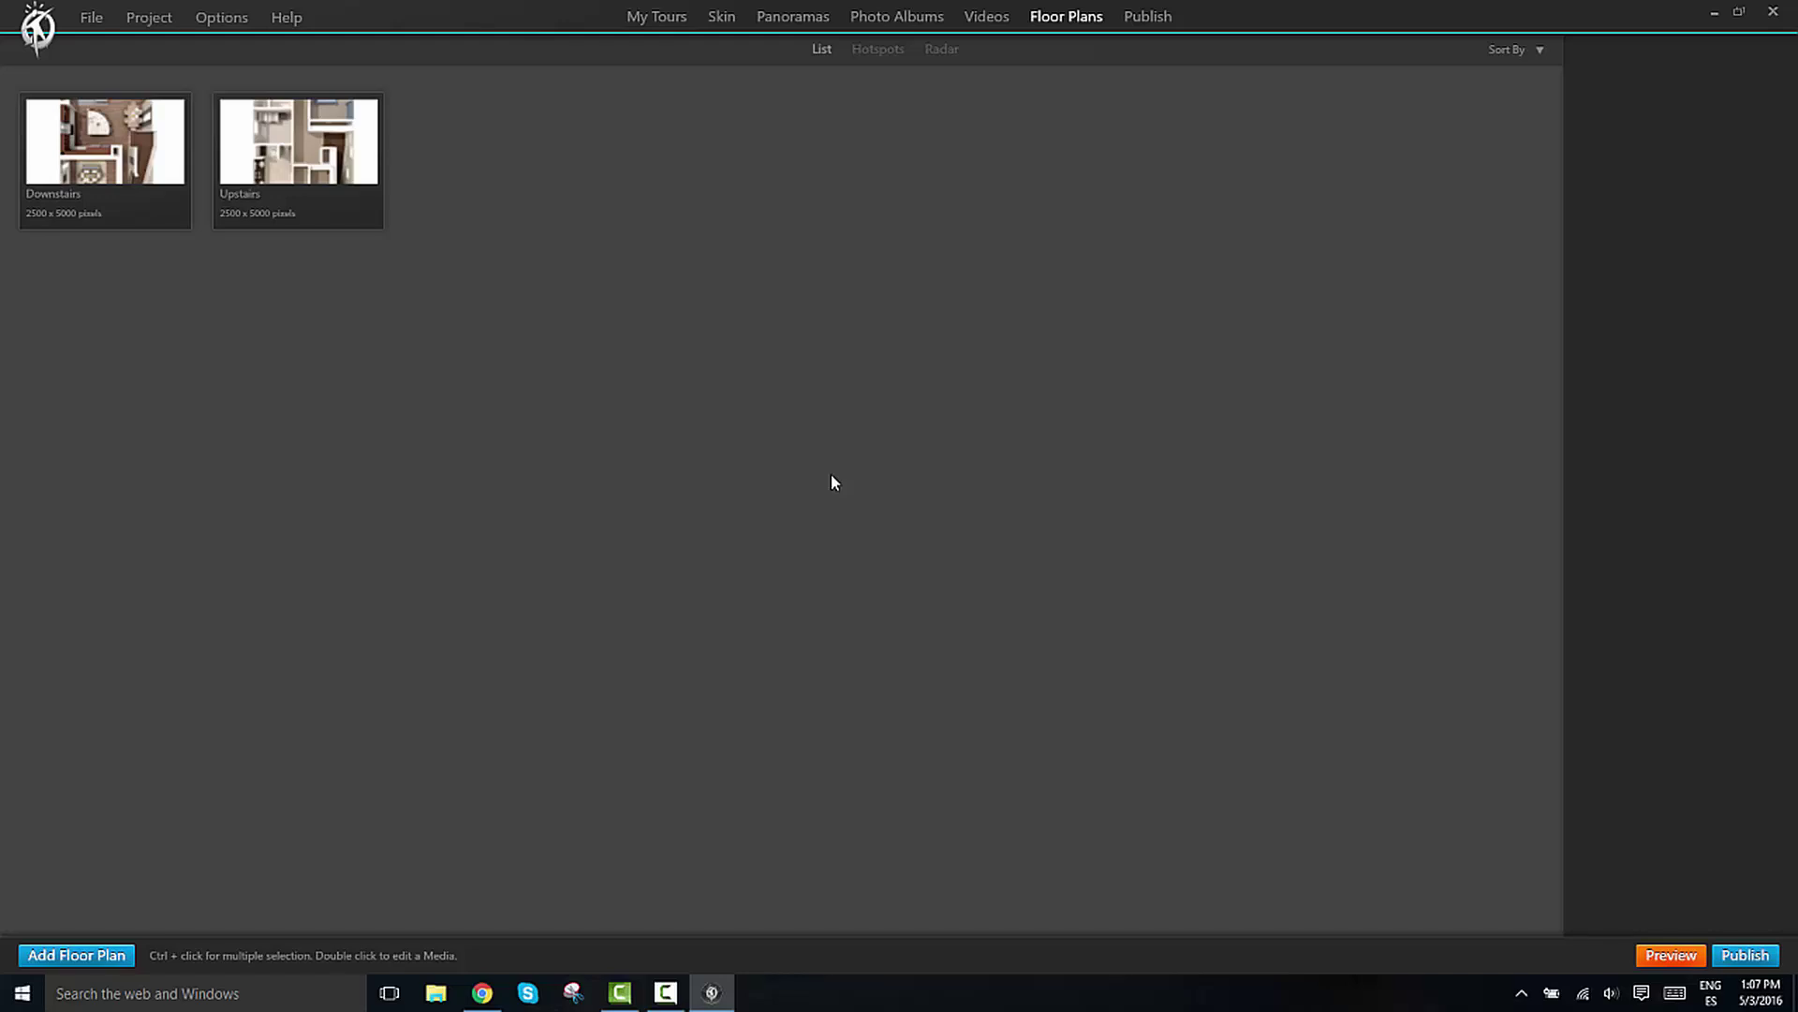
Switch to the Skin editor and look around the panorama toward the vanity
left_click(722, 20)
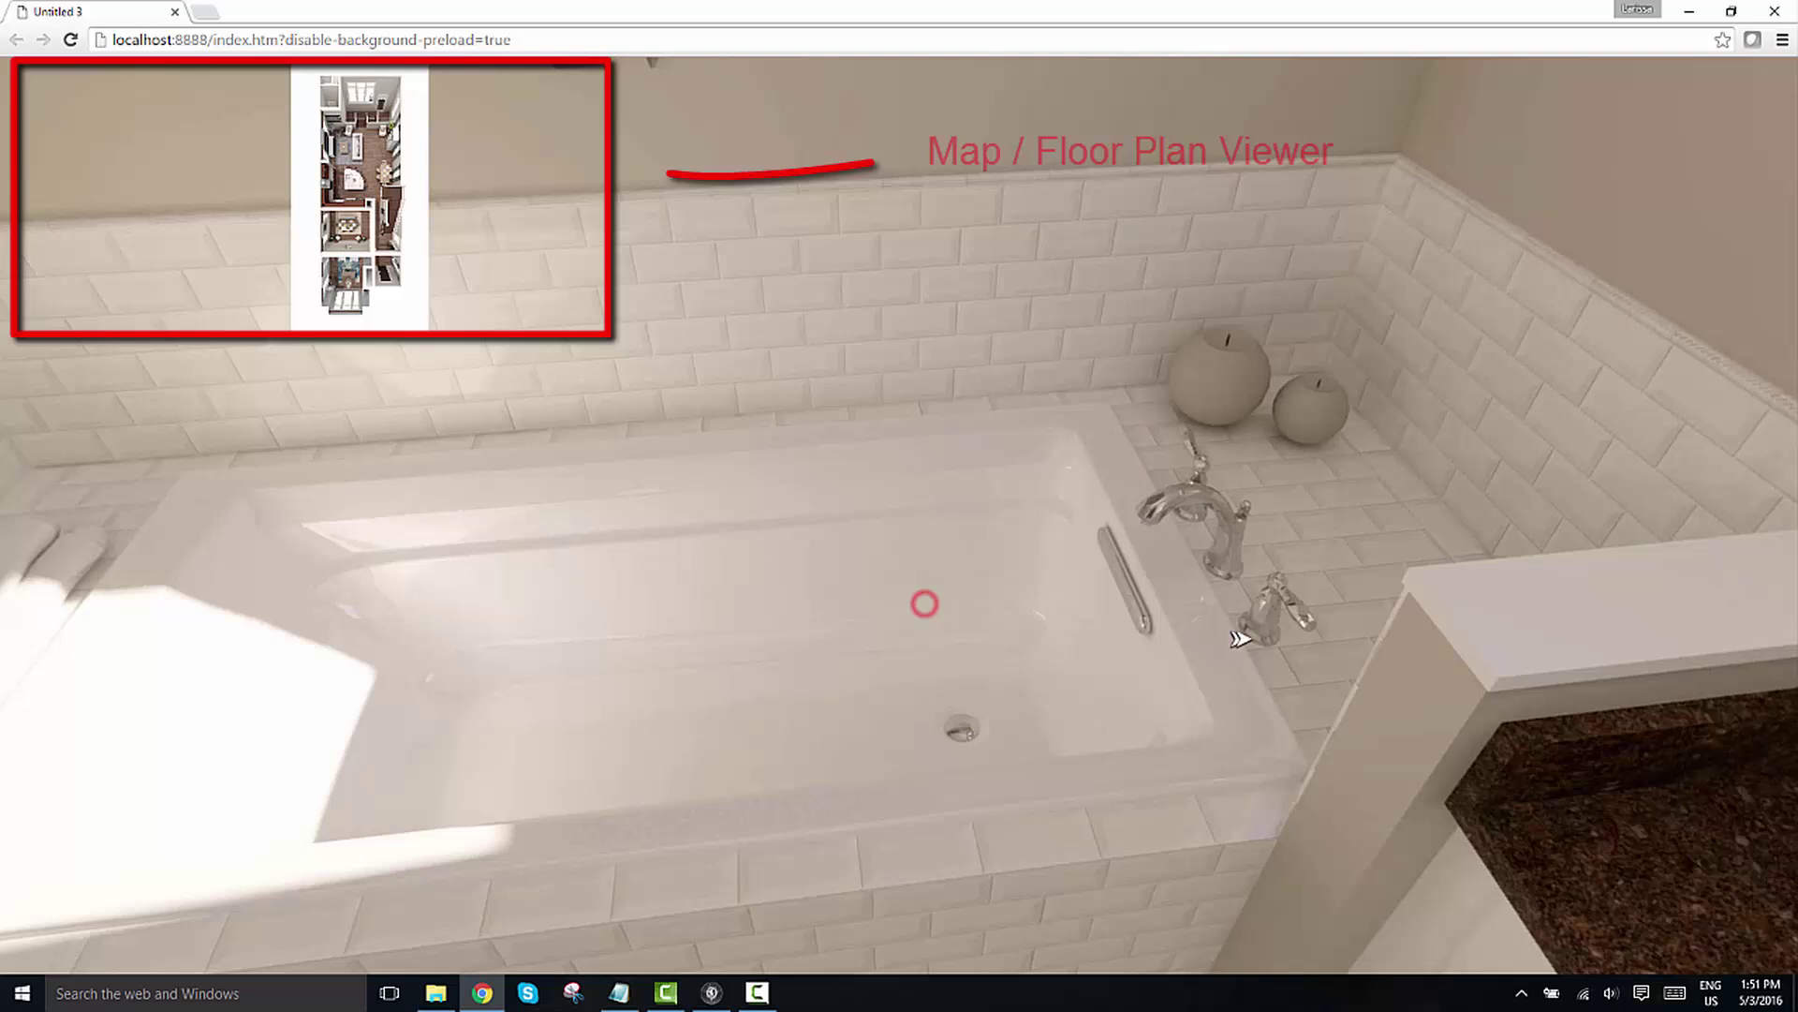
left_click_drag(1239, 638, 1409, 665)
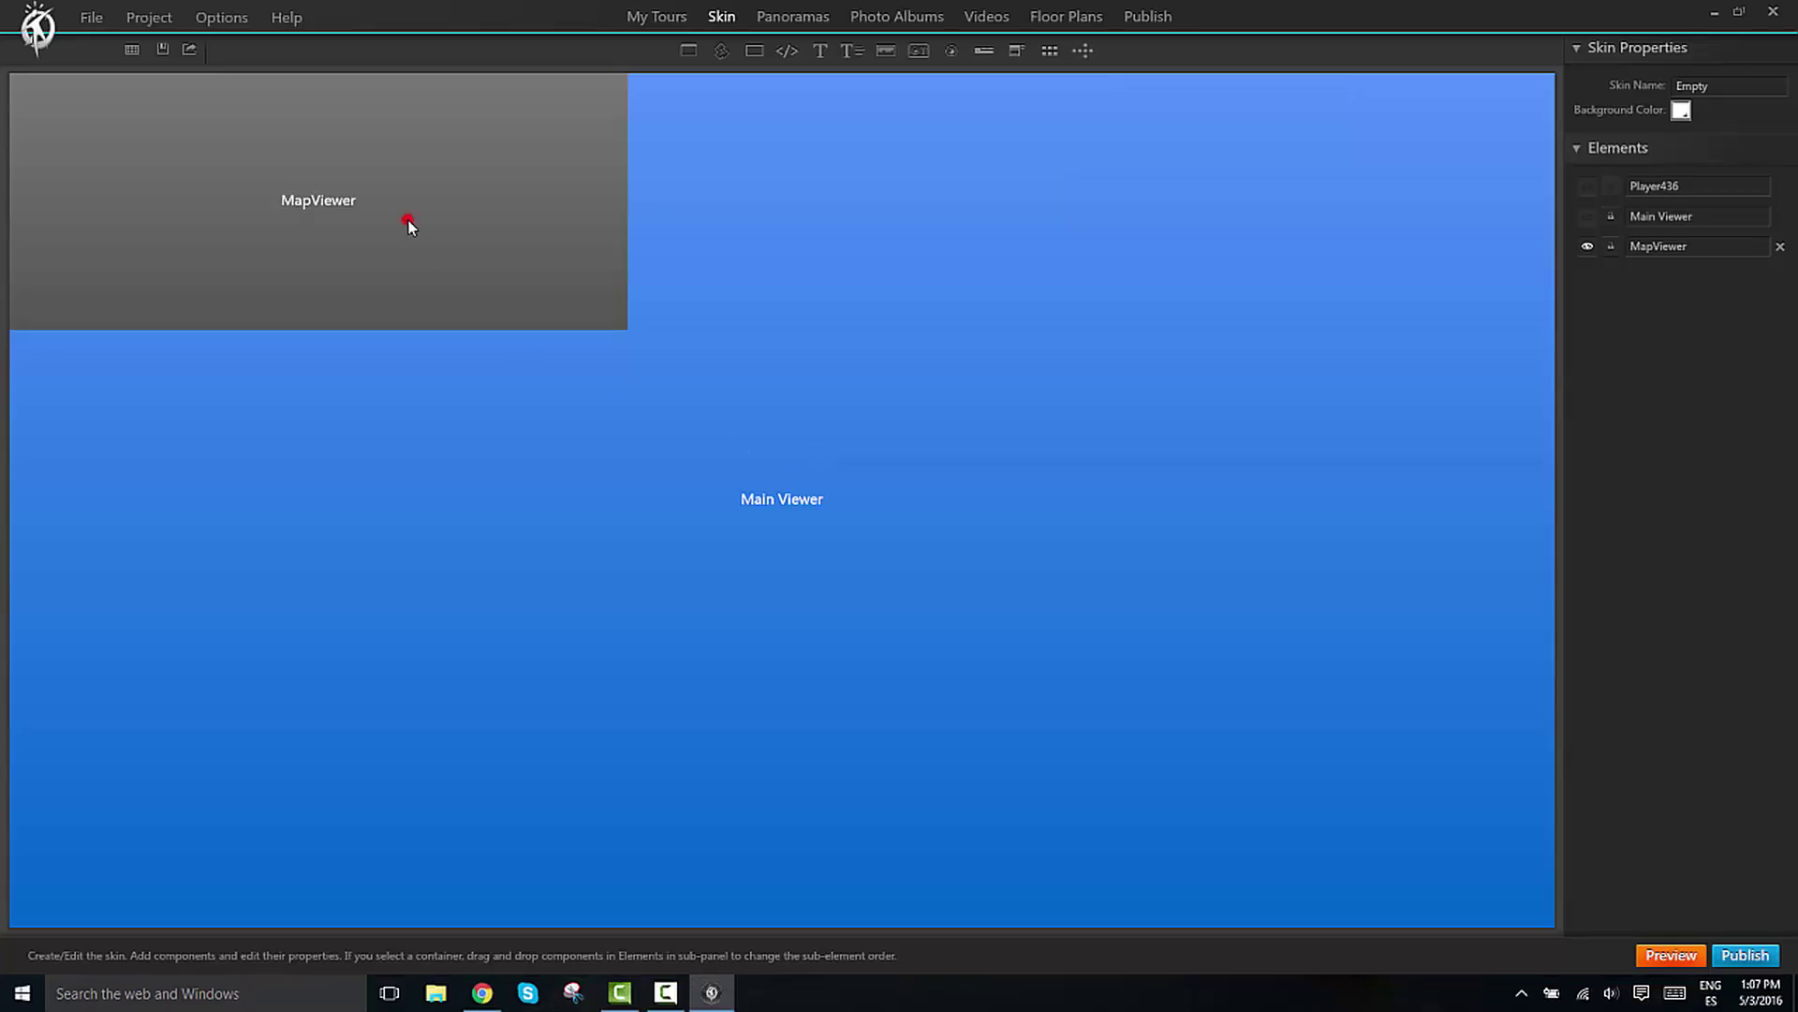
Move the MapViewer to the top right and narrow it, leaving the skin background colour unchanged
left_click(409, 226)
left_click_drag(413, 330, 1291, 400)
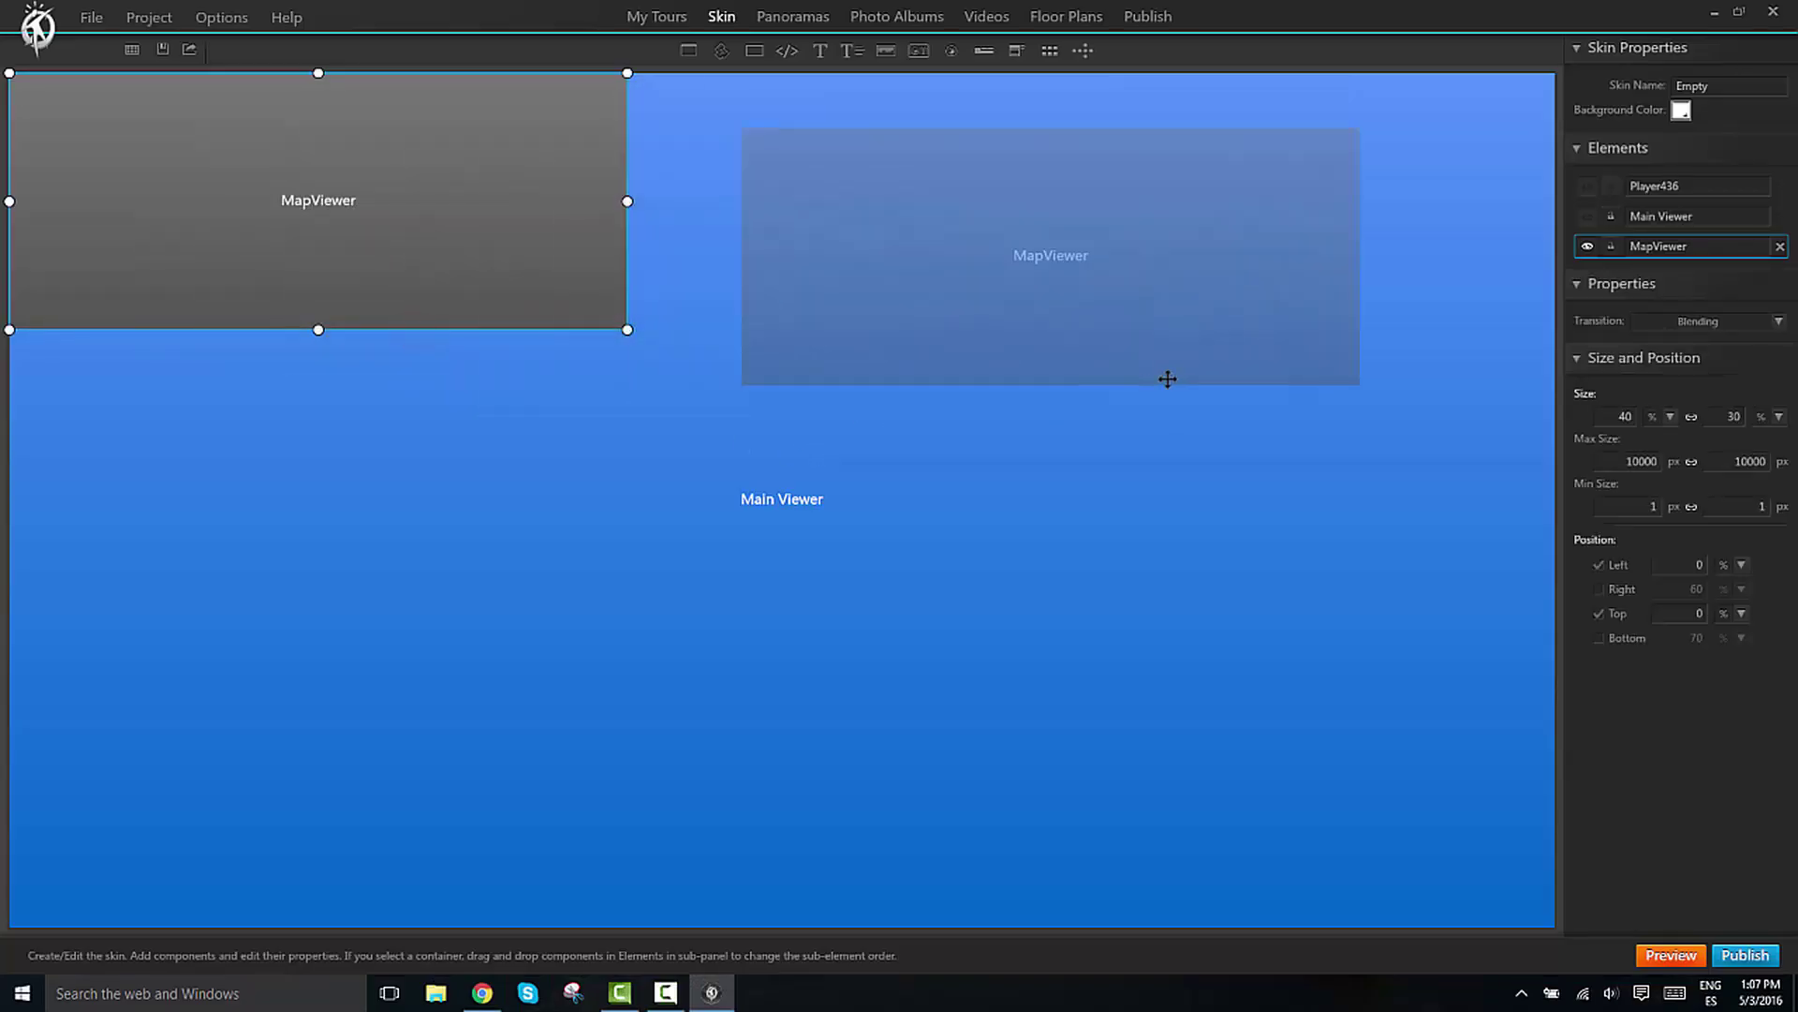
mouse_move(888, 386)
left_mouse_down()
mouse_move(1217, 387)
mouse_move(1225, 424)
left_mouse_up()
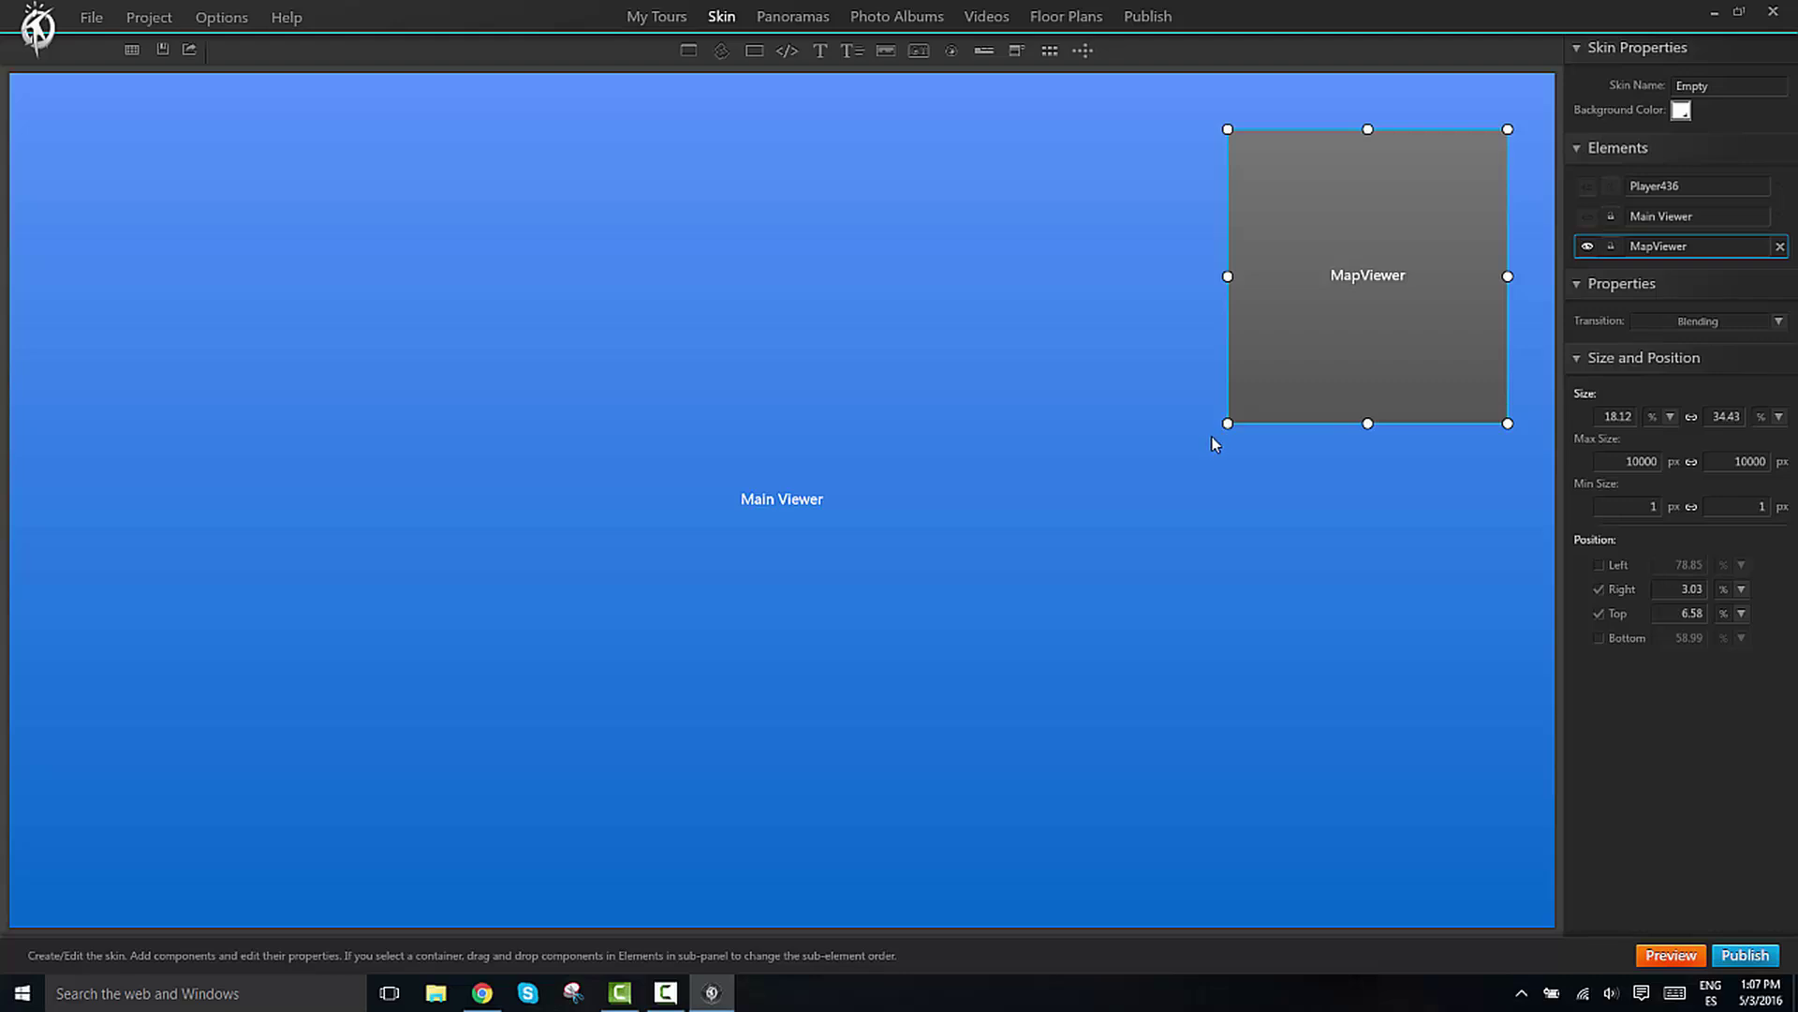
left_click(1681, 112)
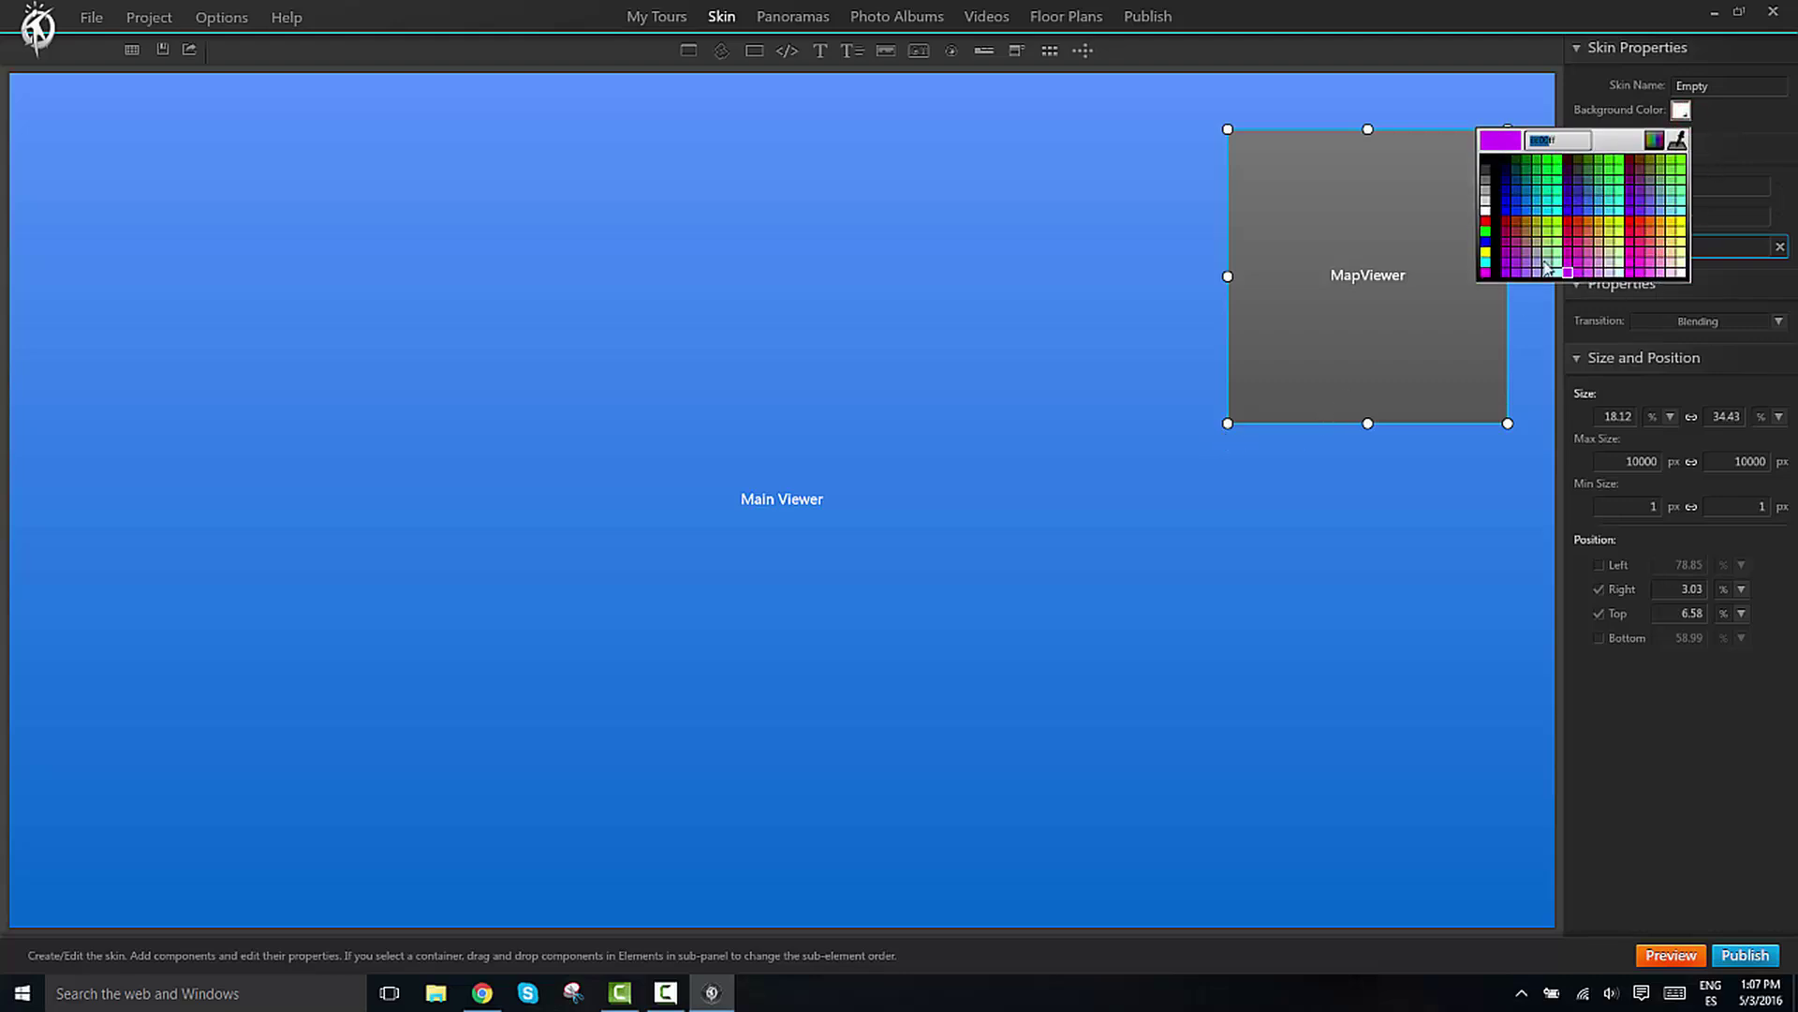
left_click(1683, 113)
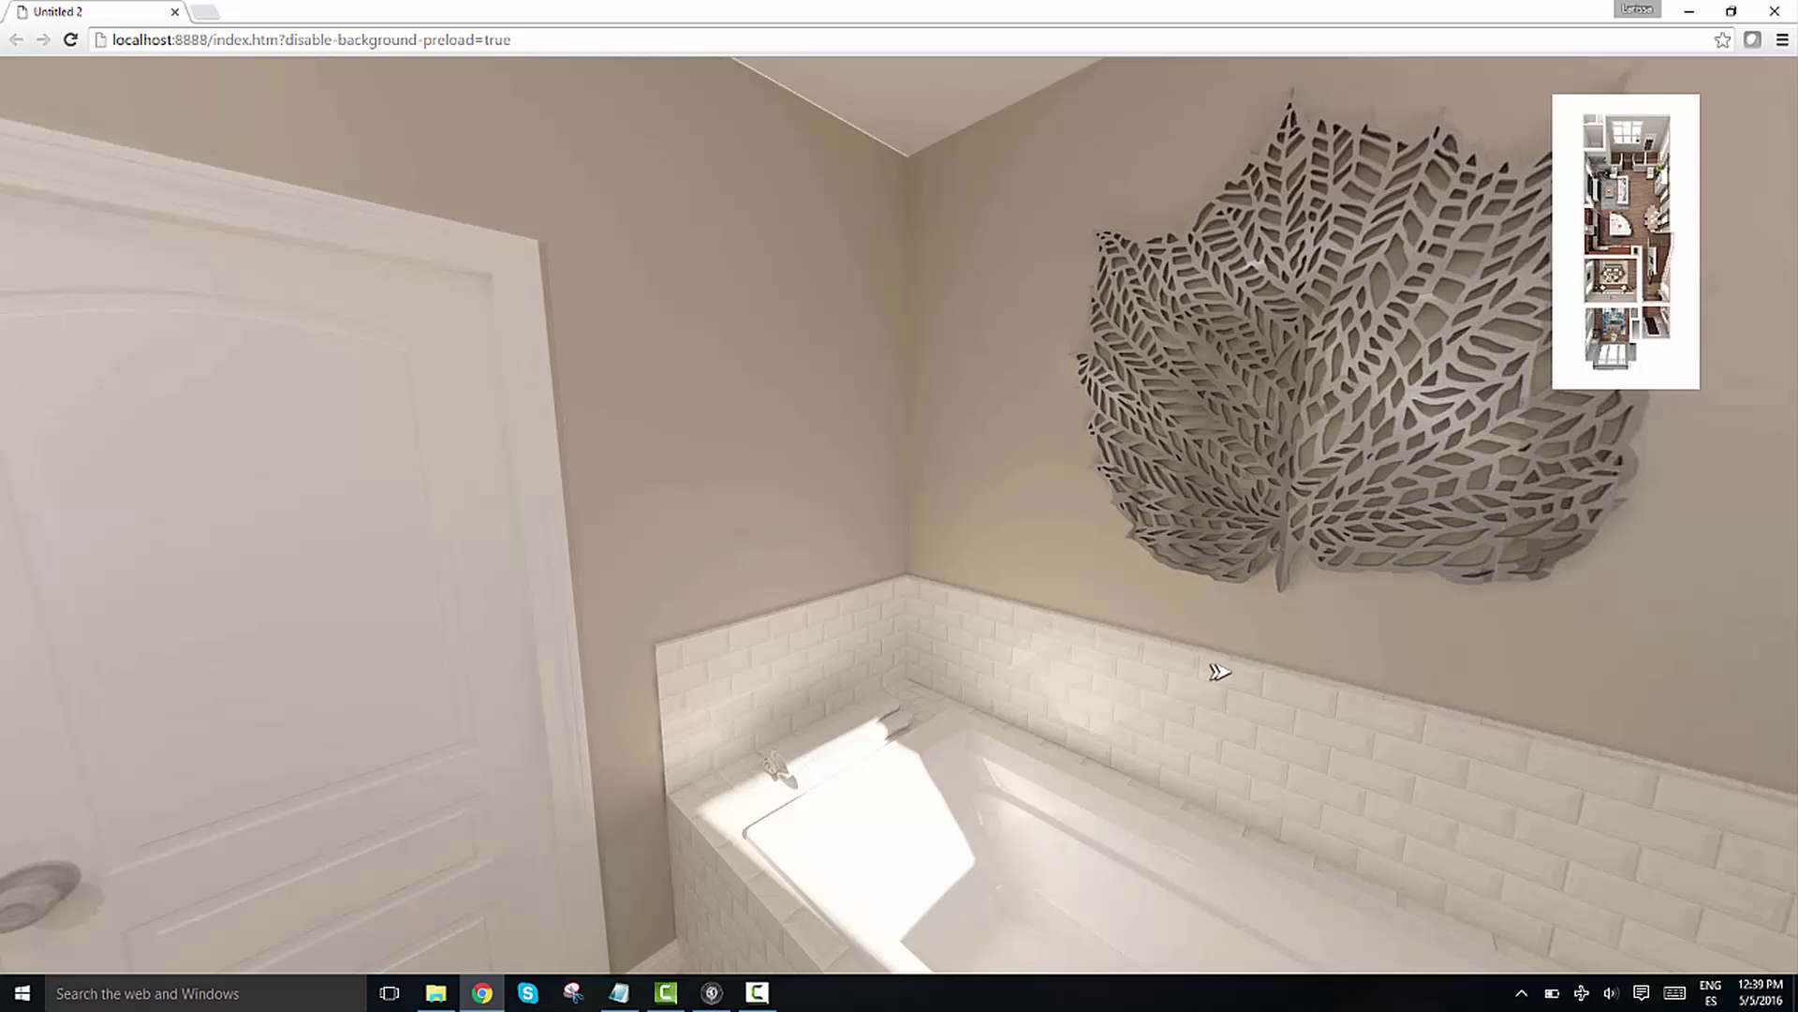
left_click(1218, 673)
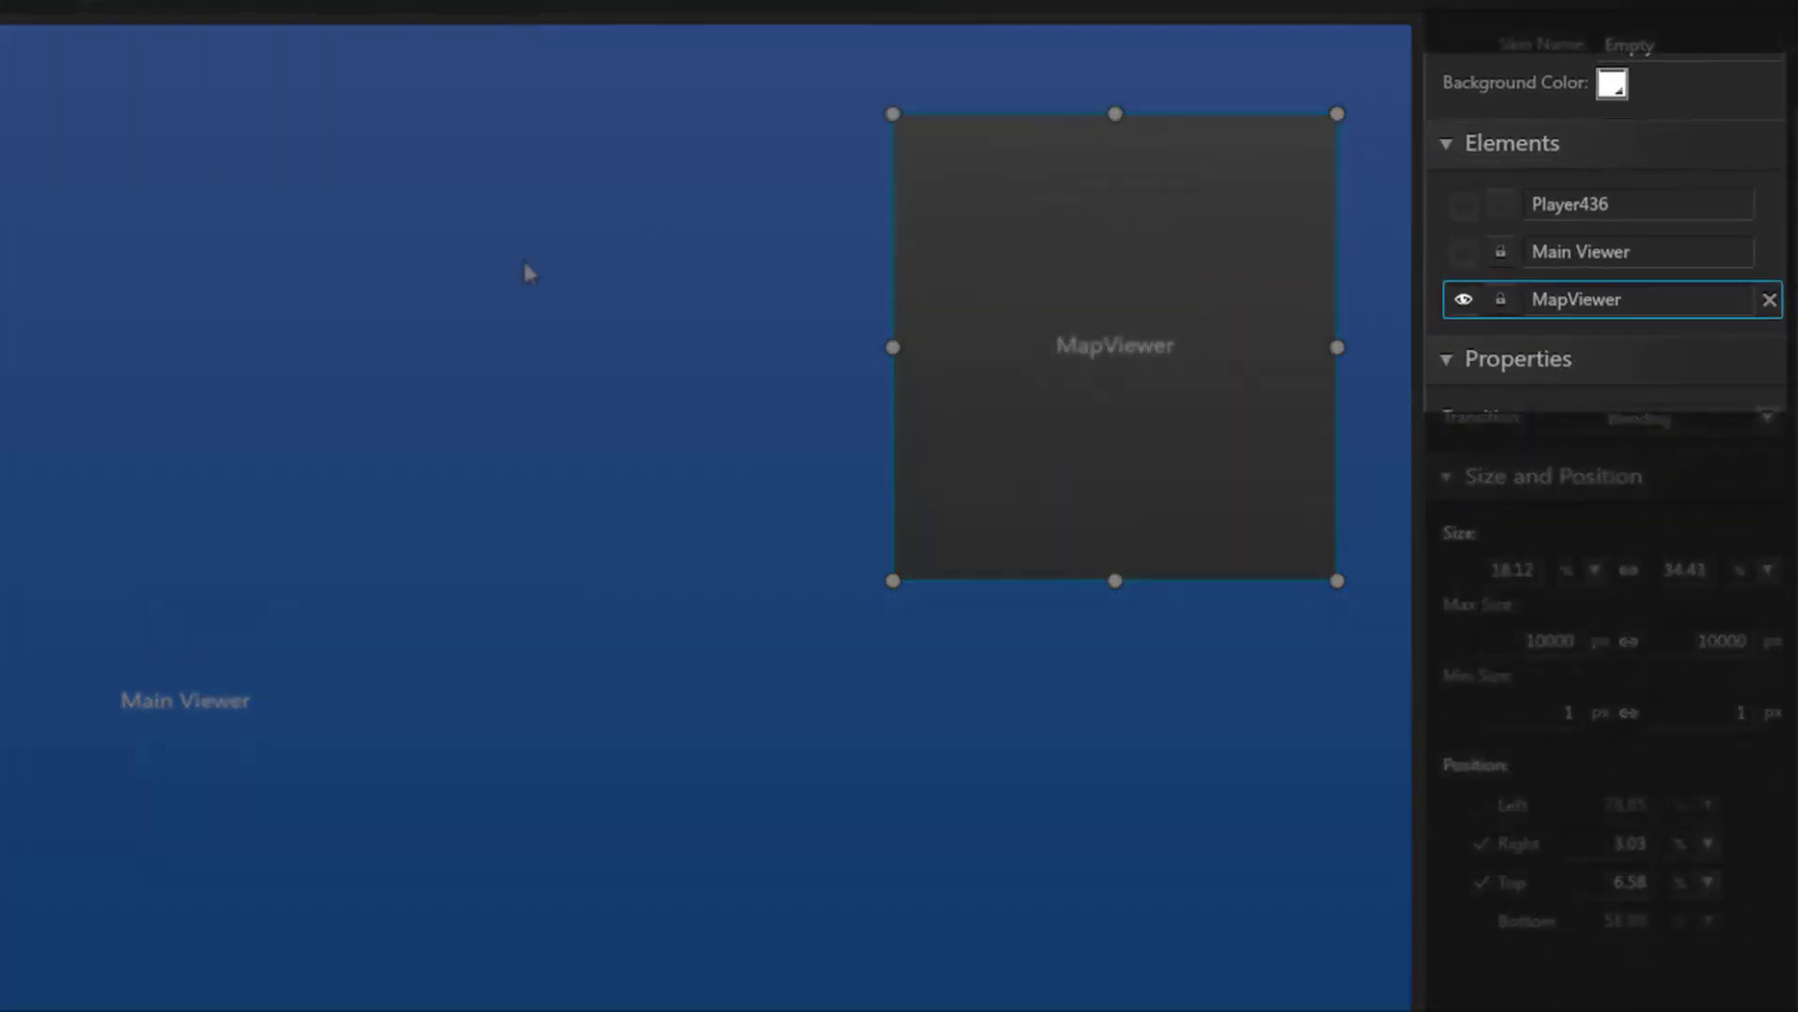
Compare the Main Viewer's and MapViewer's size and position settings in the Elements list
left_click(491, 288)
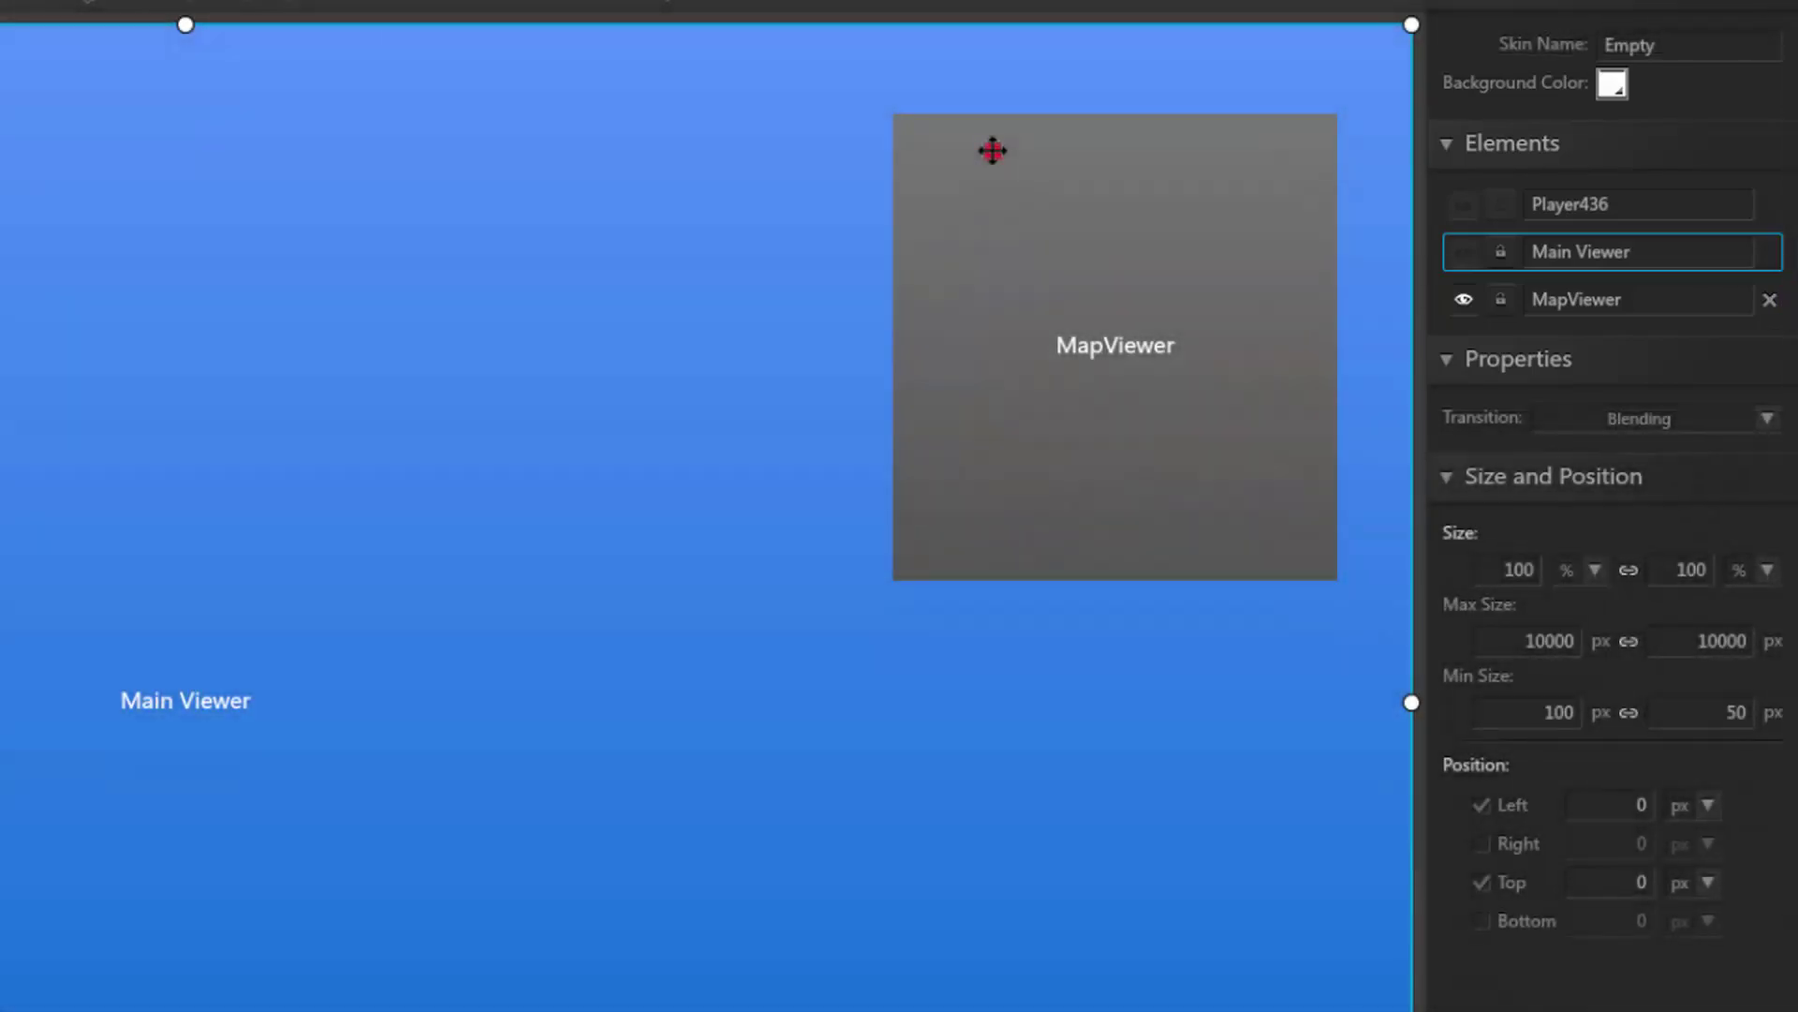
left_click(992, 150)
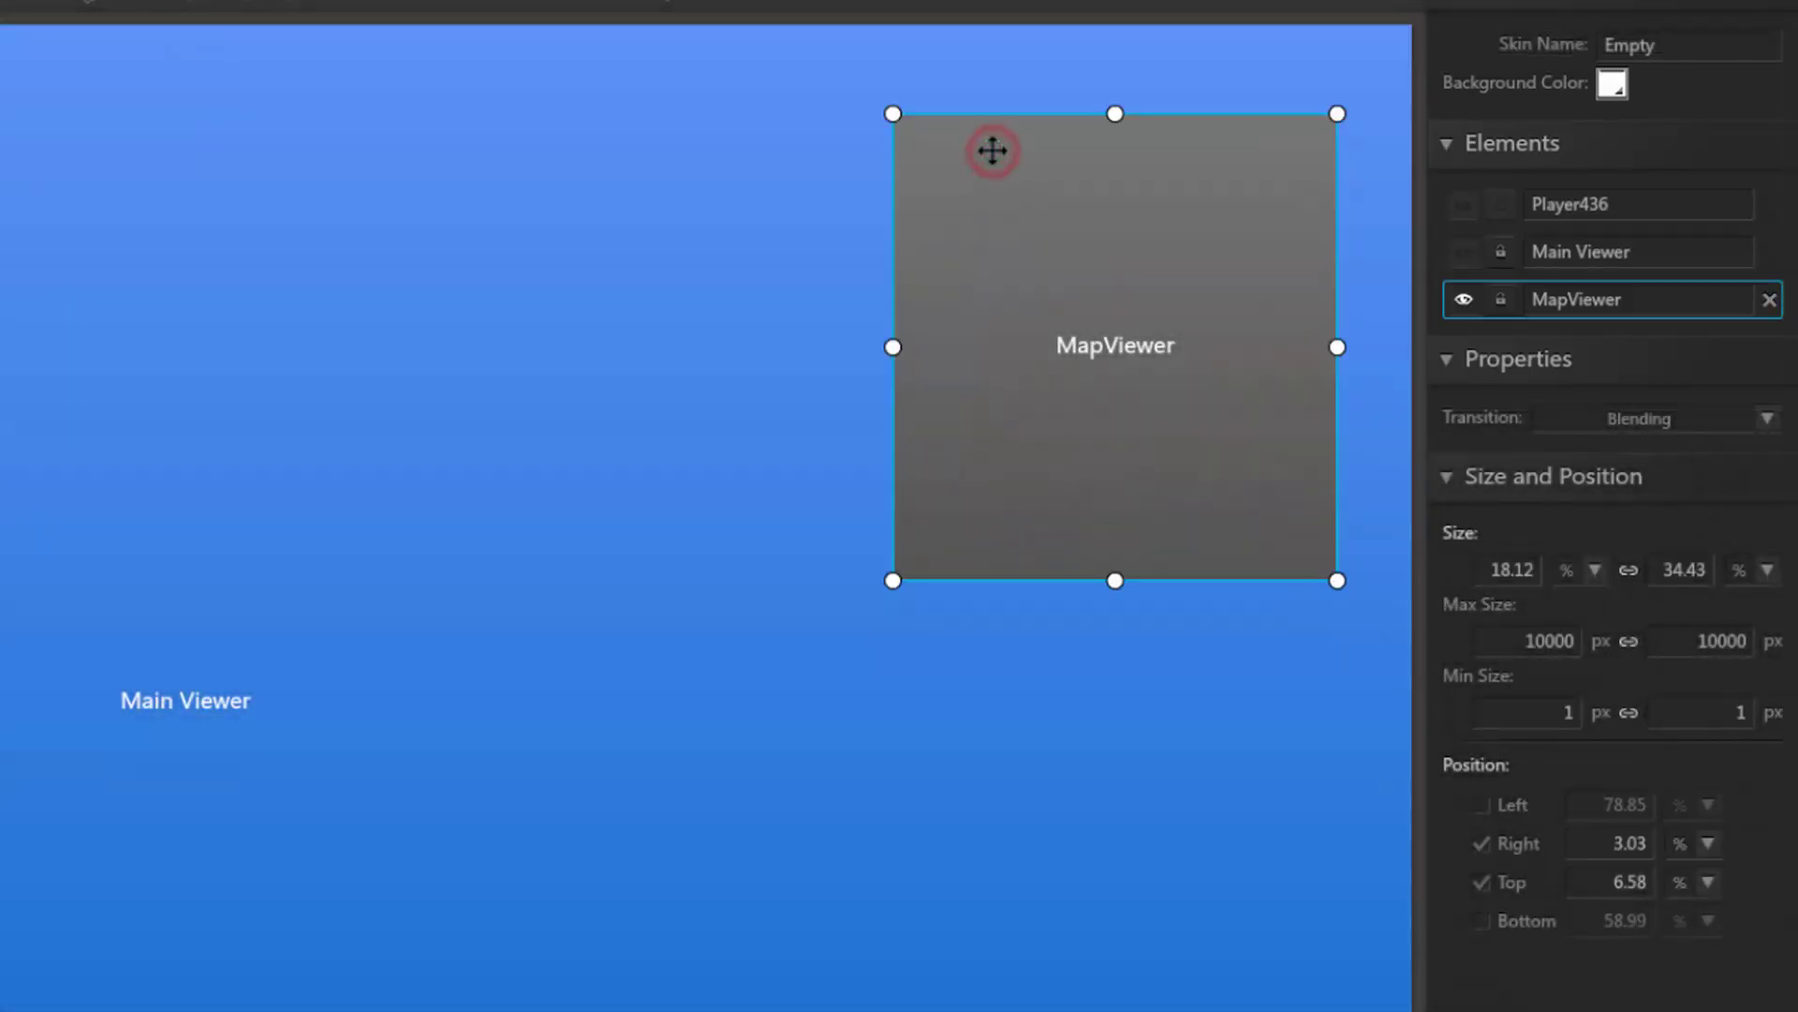
left_click(1581, 252)
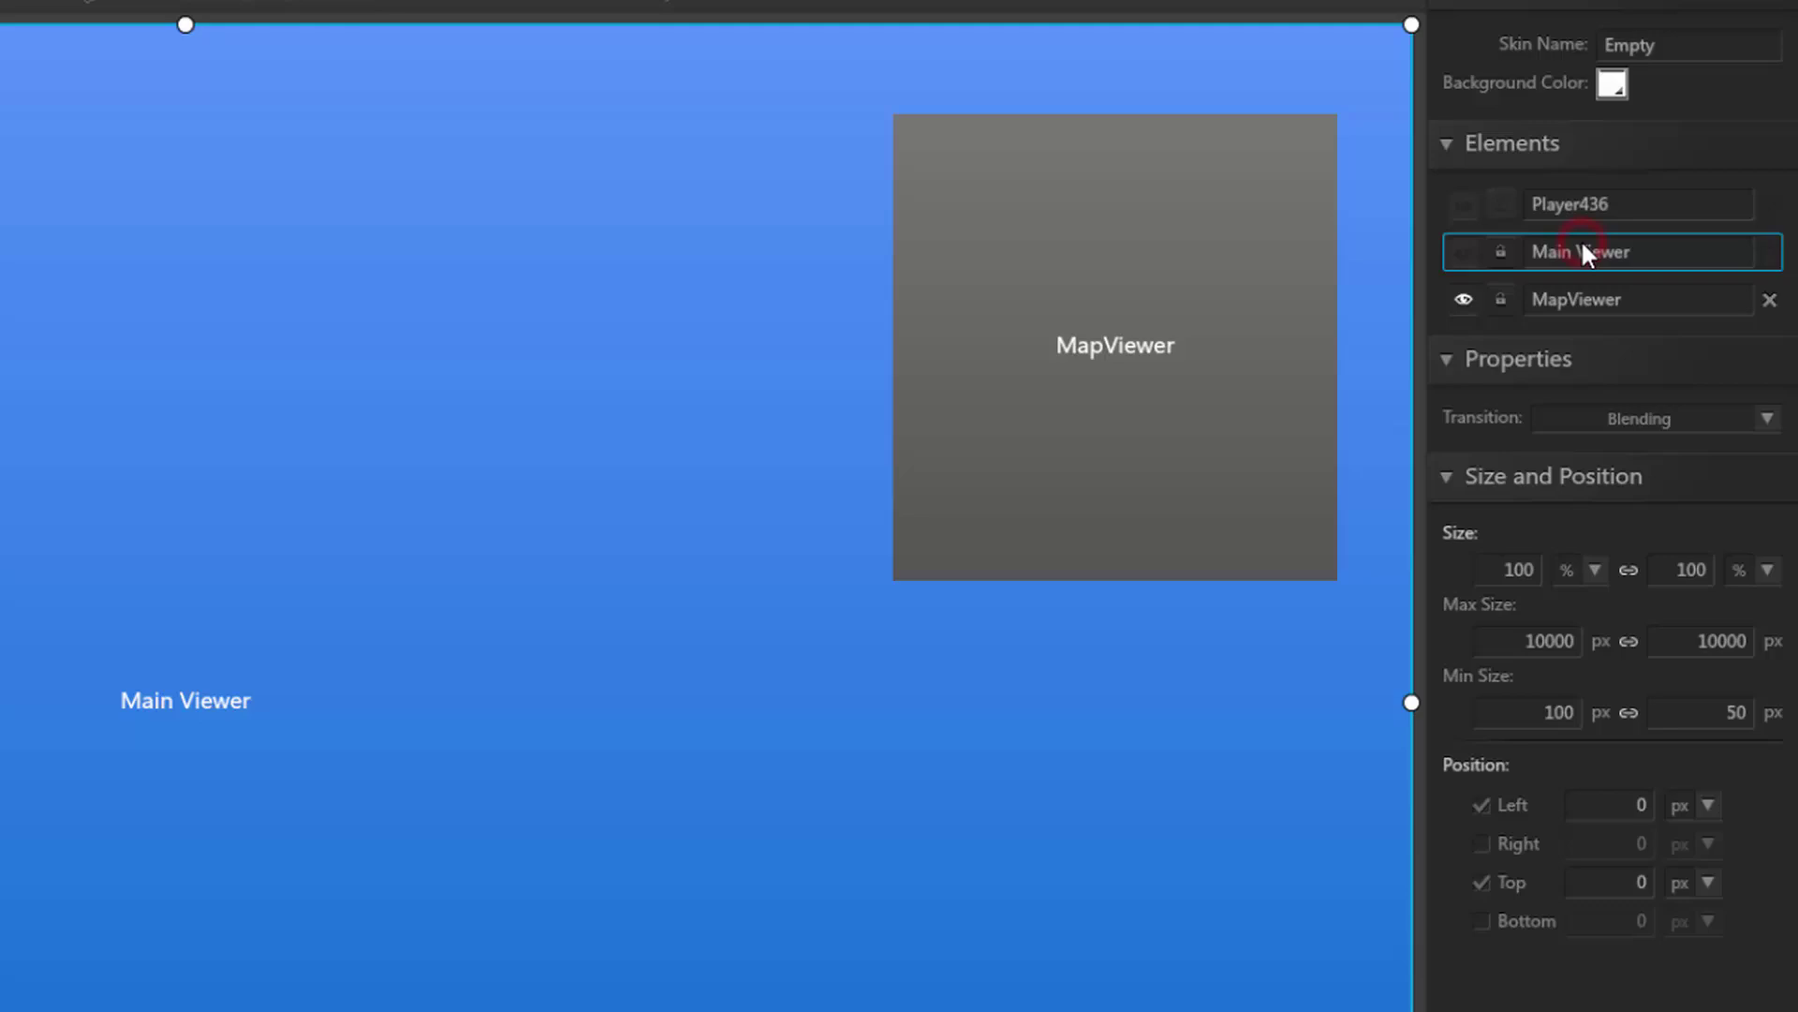
left_click(1599, 295)
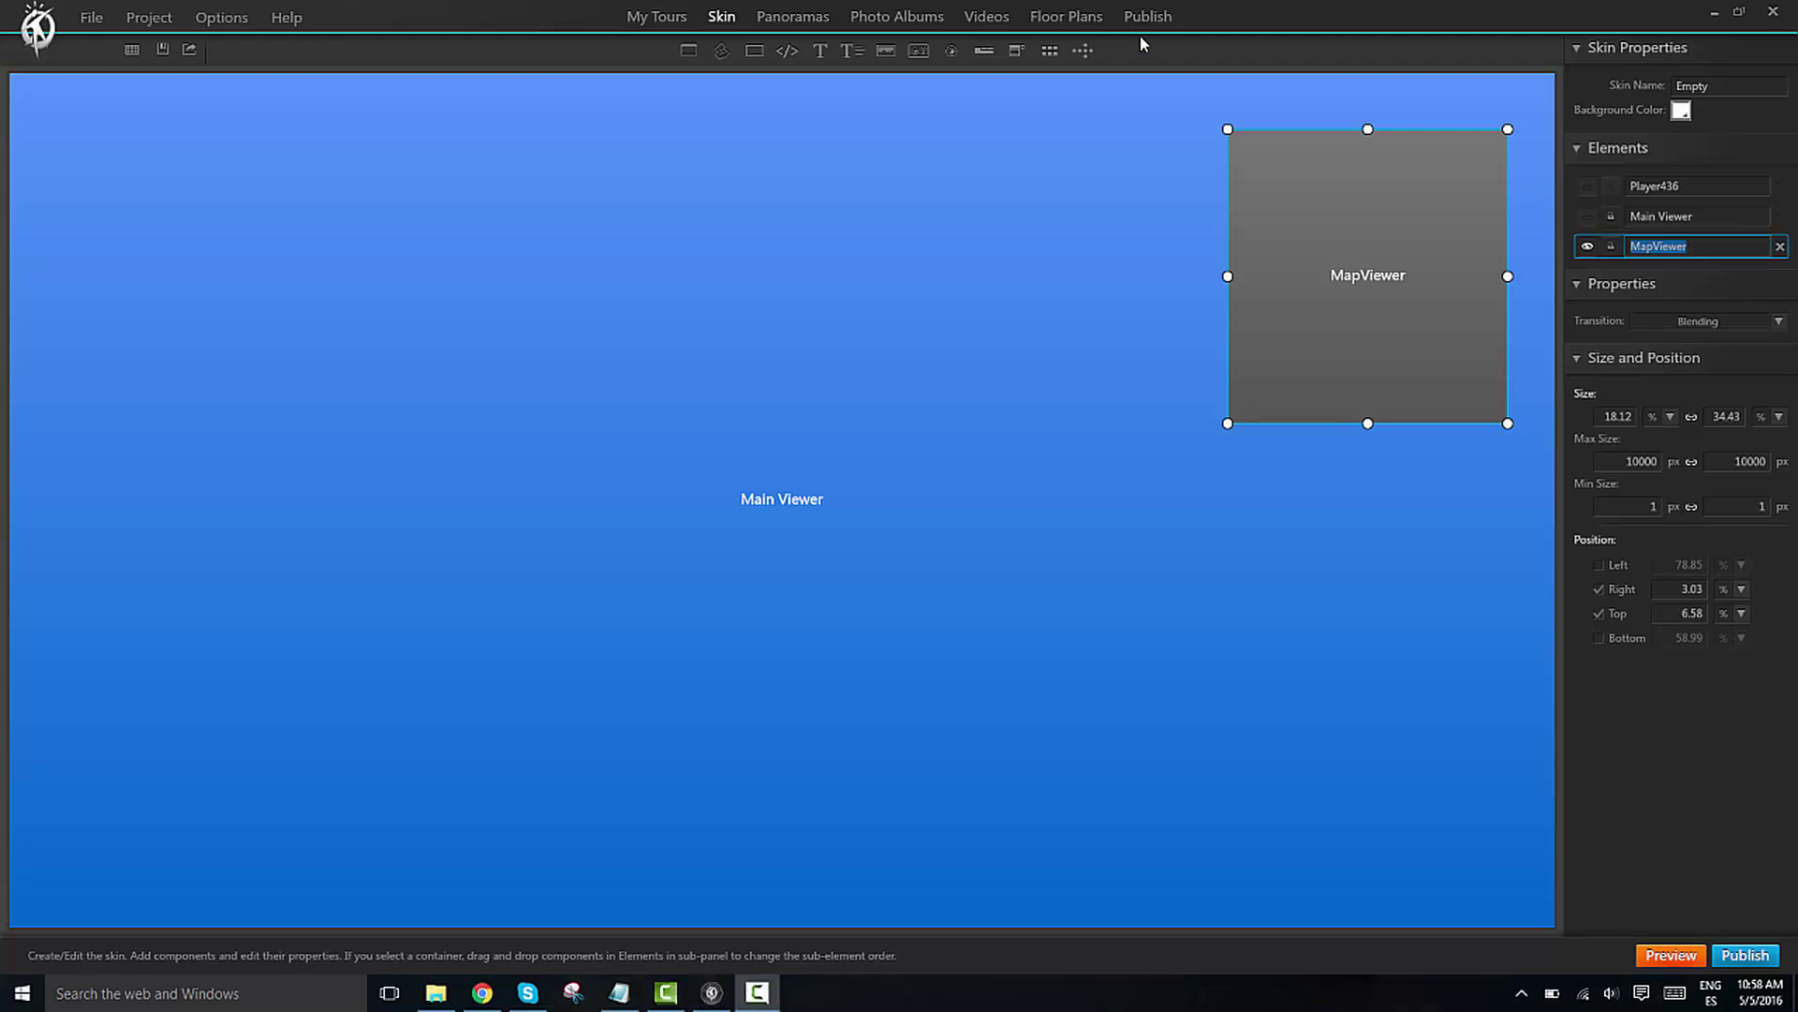
Visit the Floor Plans list, return to the Skin editor and select the MapViewer
left_click(1057, 18)
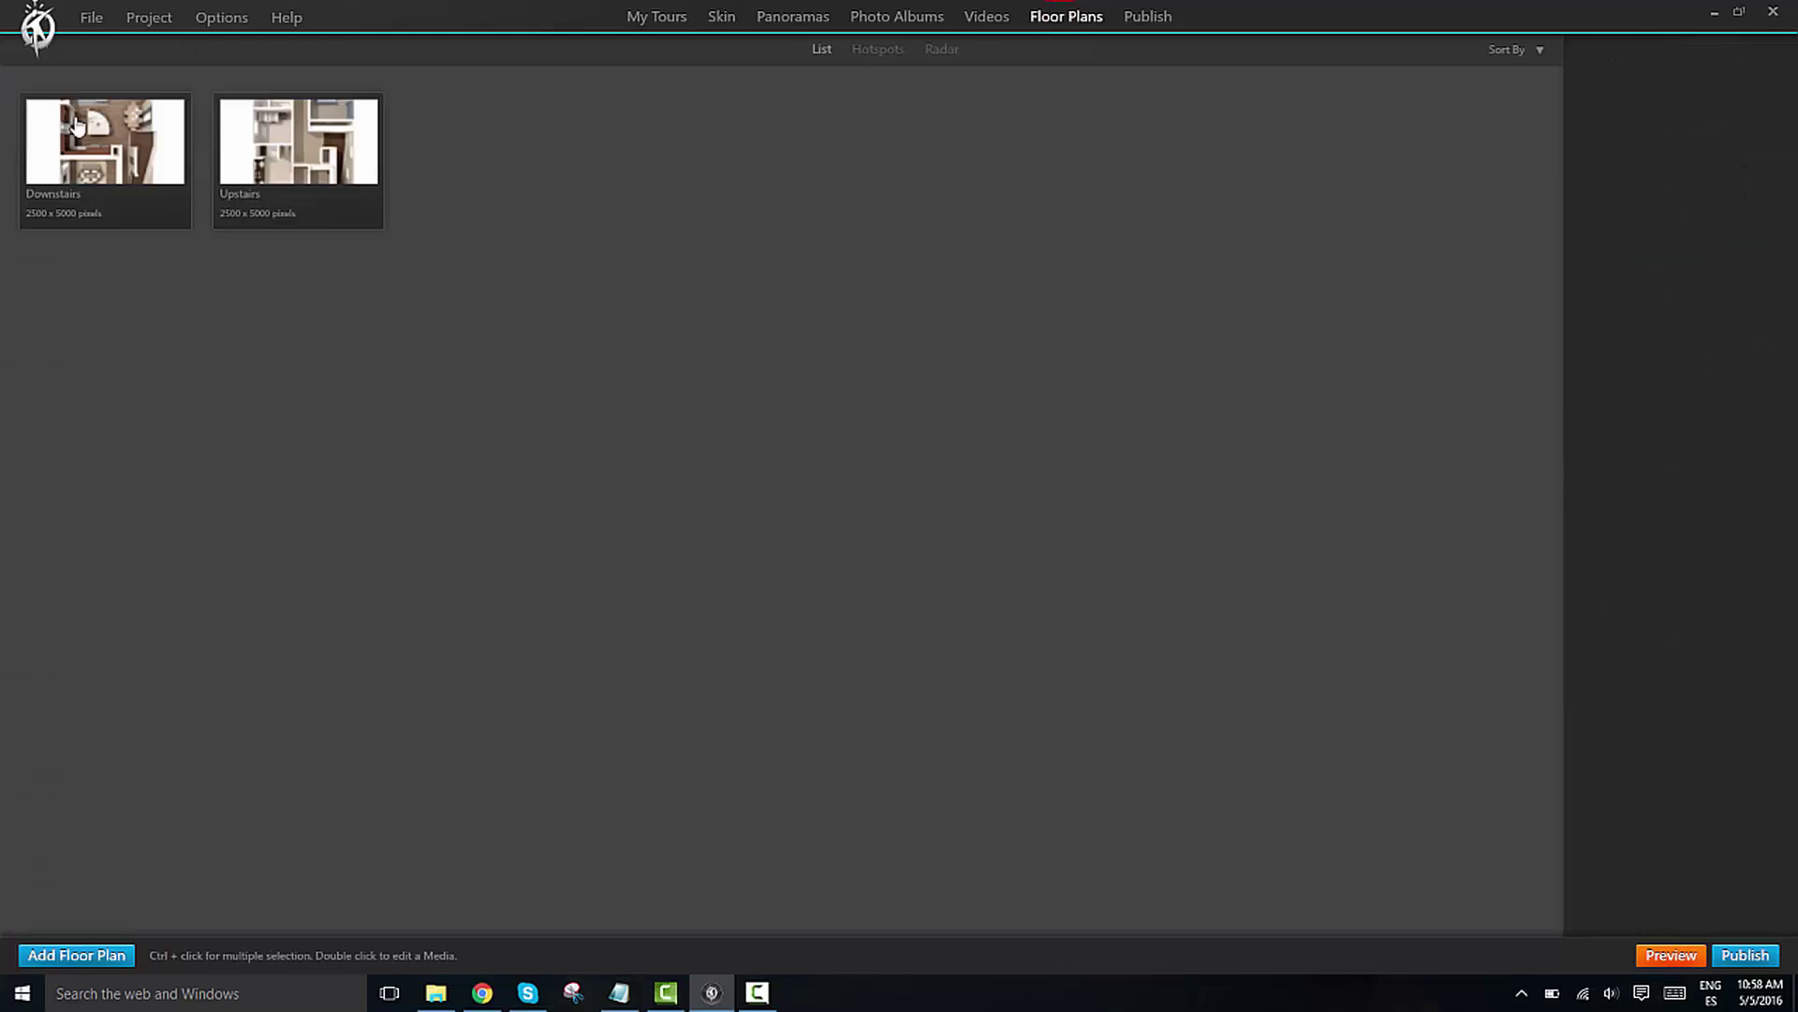
left_click(722, 17)
left_click(1420, 193)
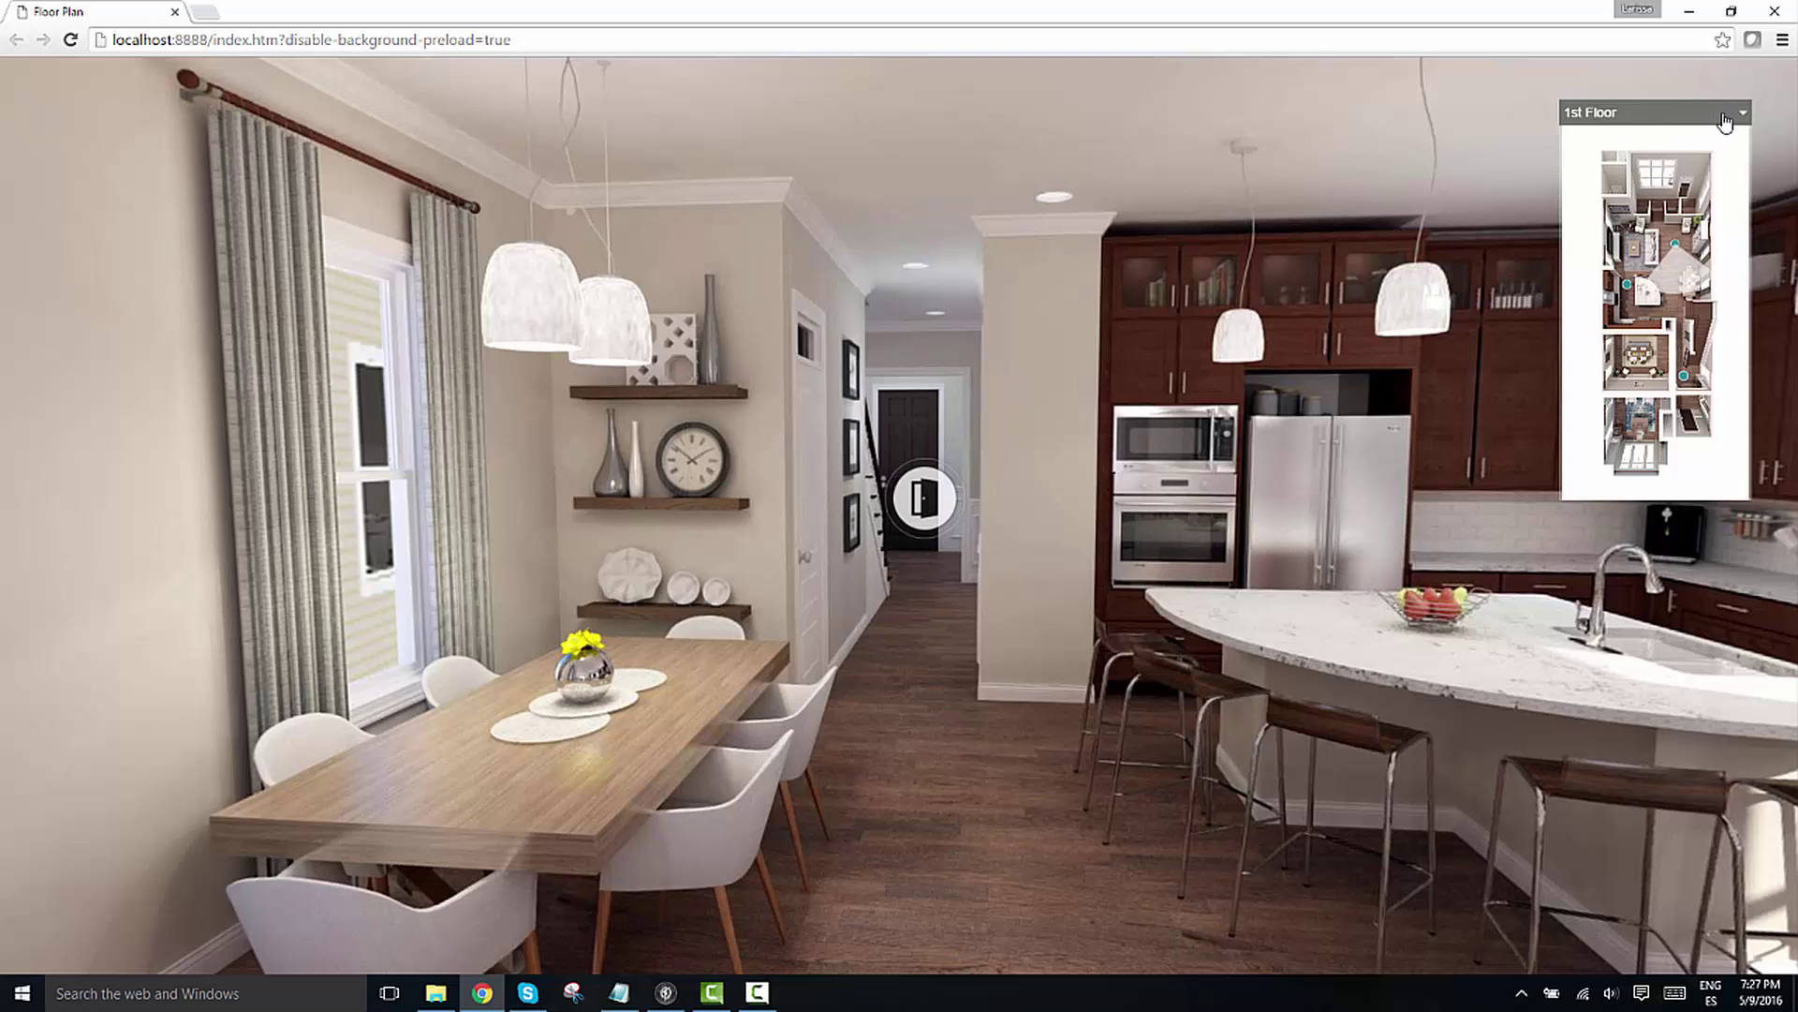
Choose 2nd Floor in the preview's floor selector so the map shows that plan
left_click(1746, 114)
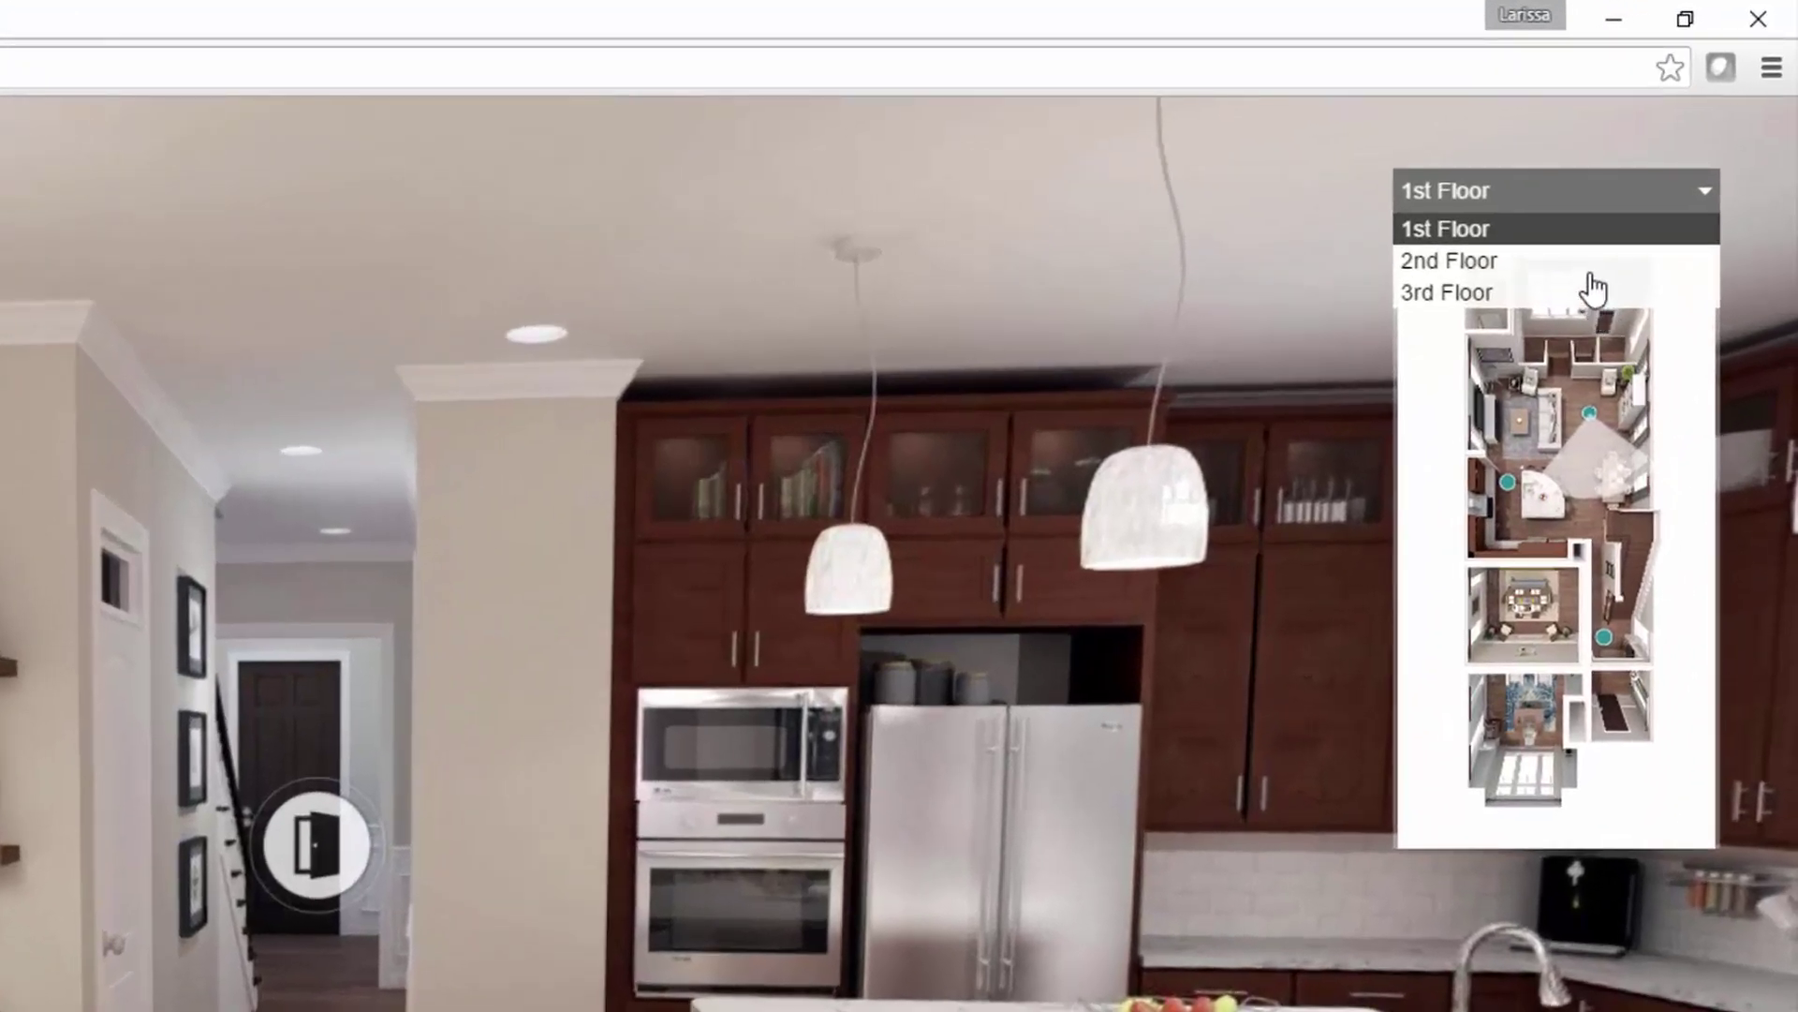
left_click(1585, 266)
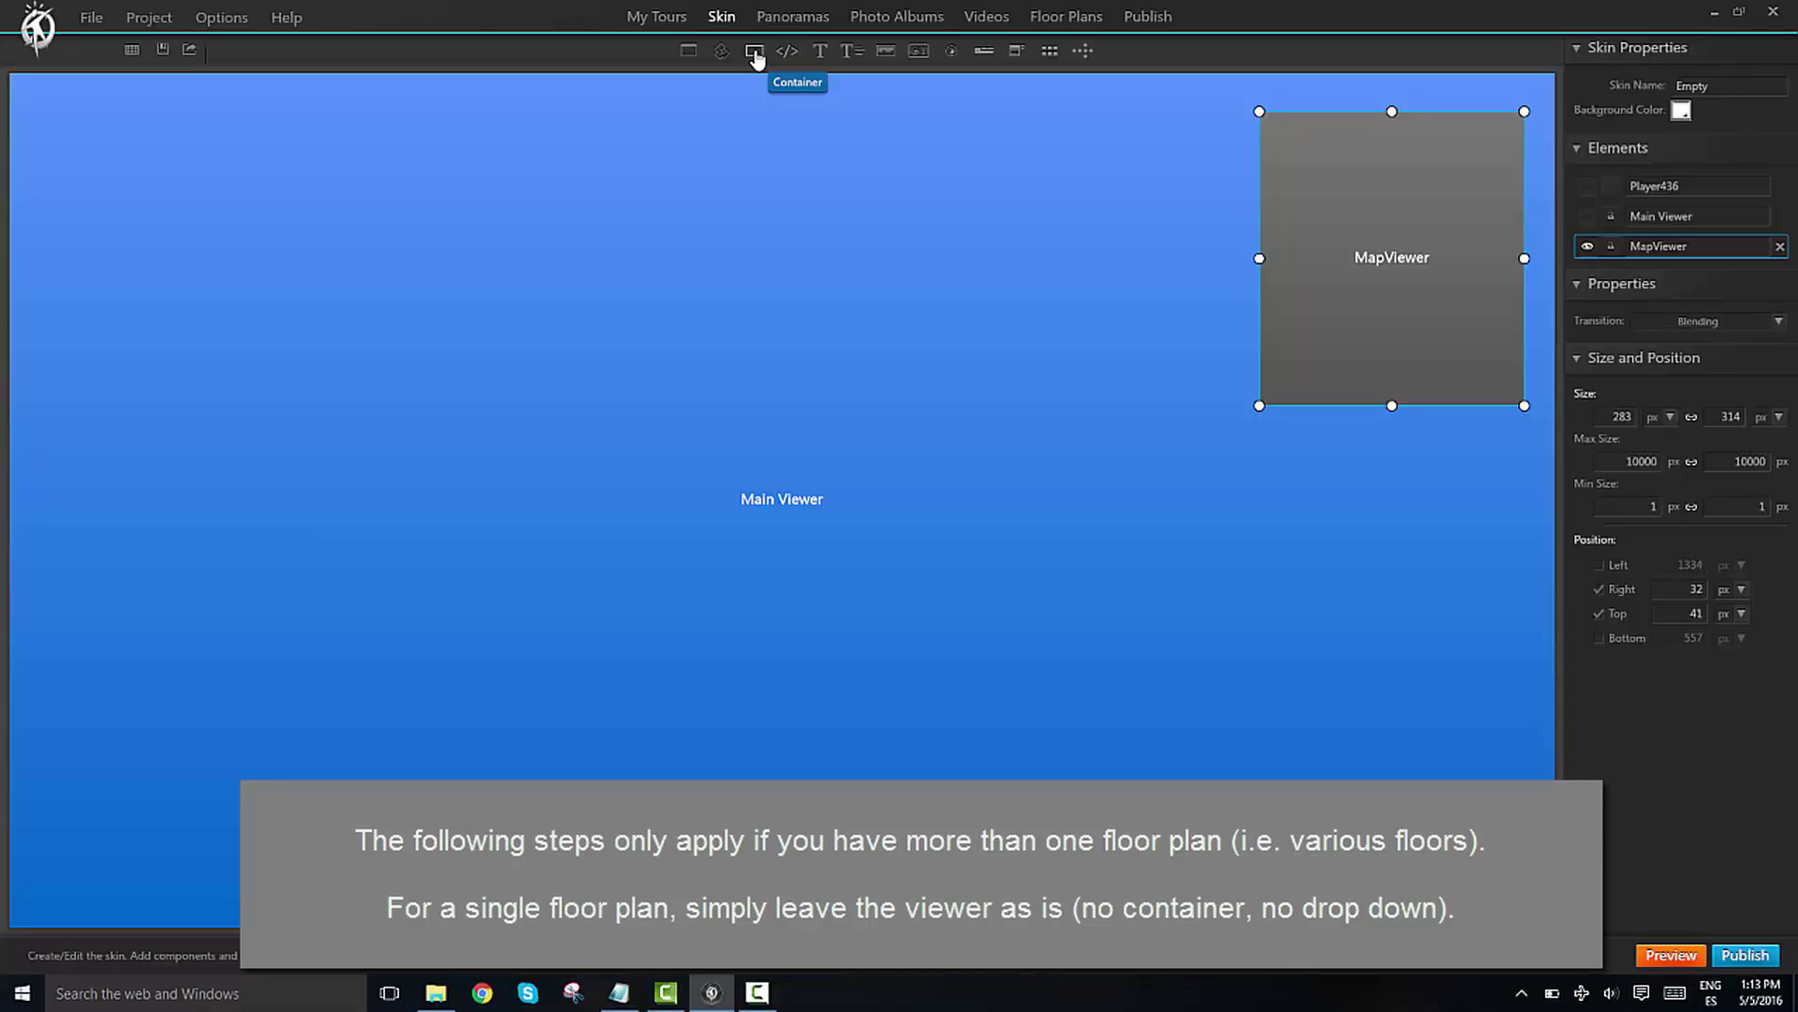
Draw and enlarge a new container, then move the MapViewer into it
left_click(754, 58)
left_click(876, 204)
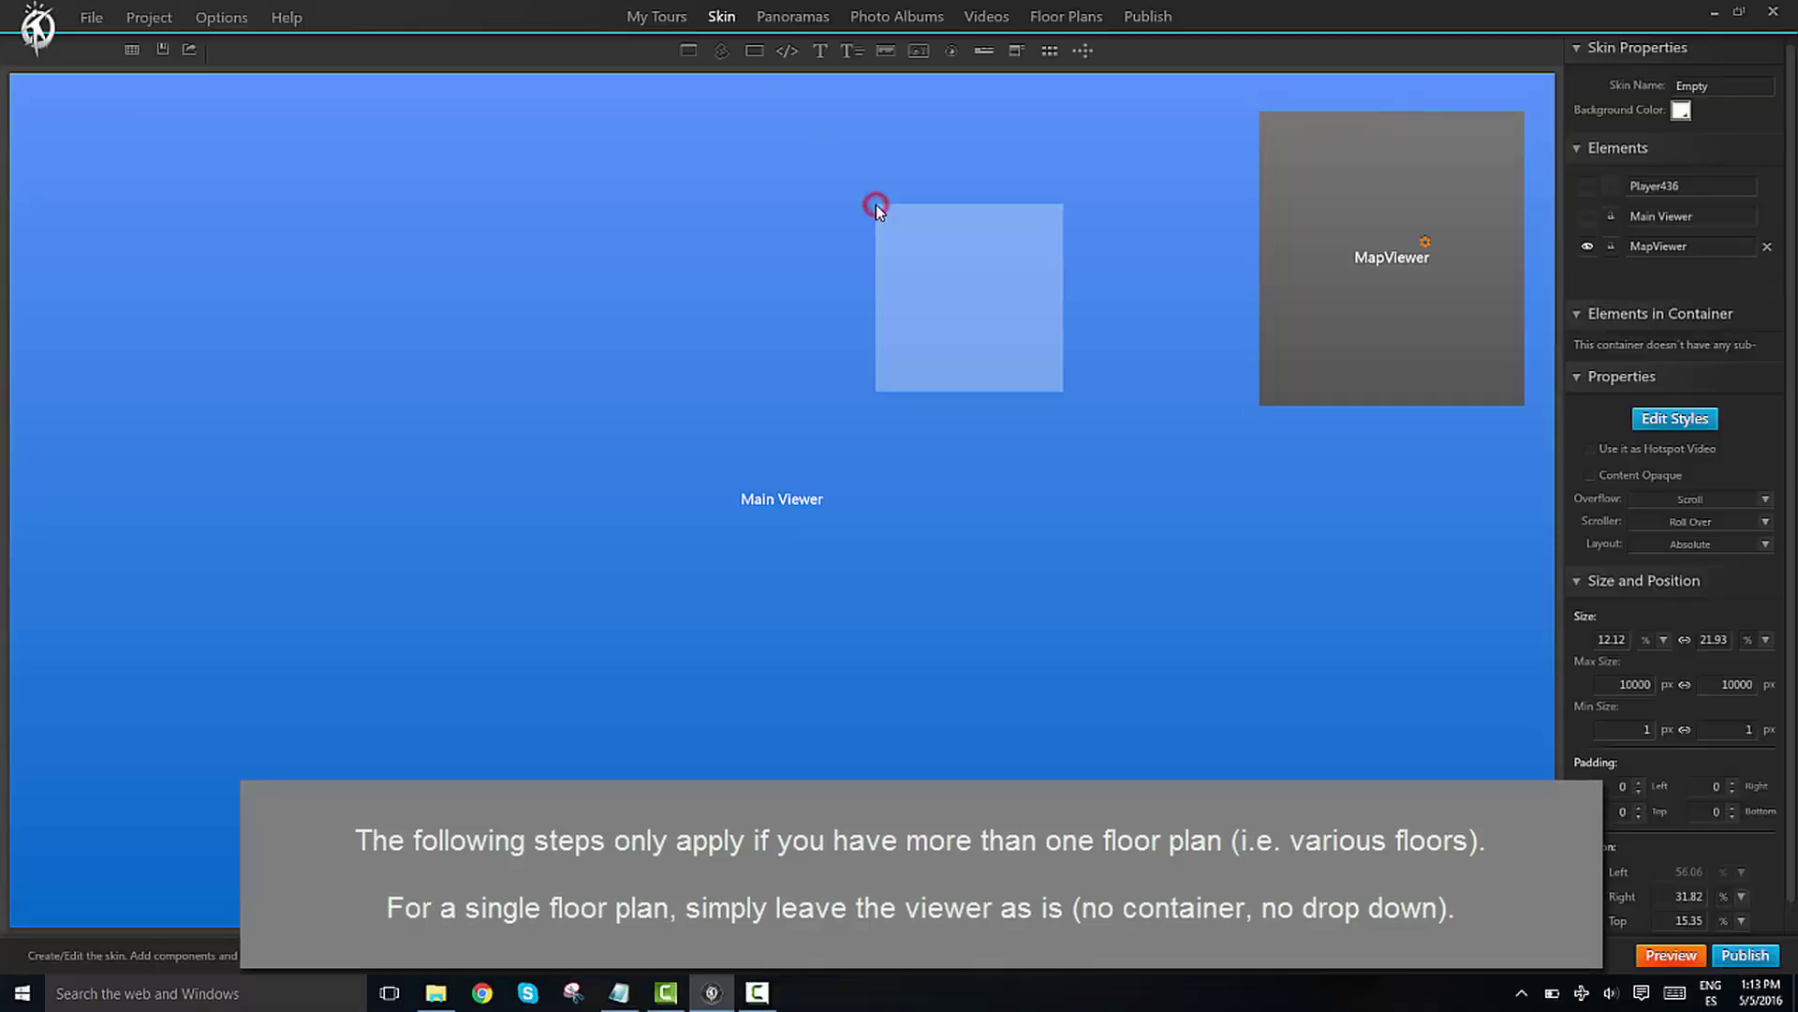
left_click_drag(1064, 392, 1216, 618)
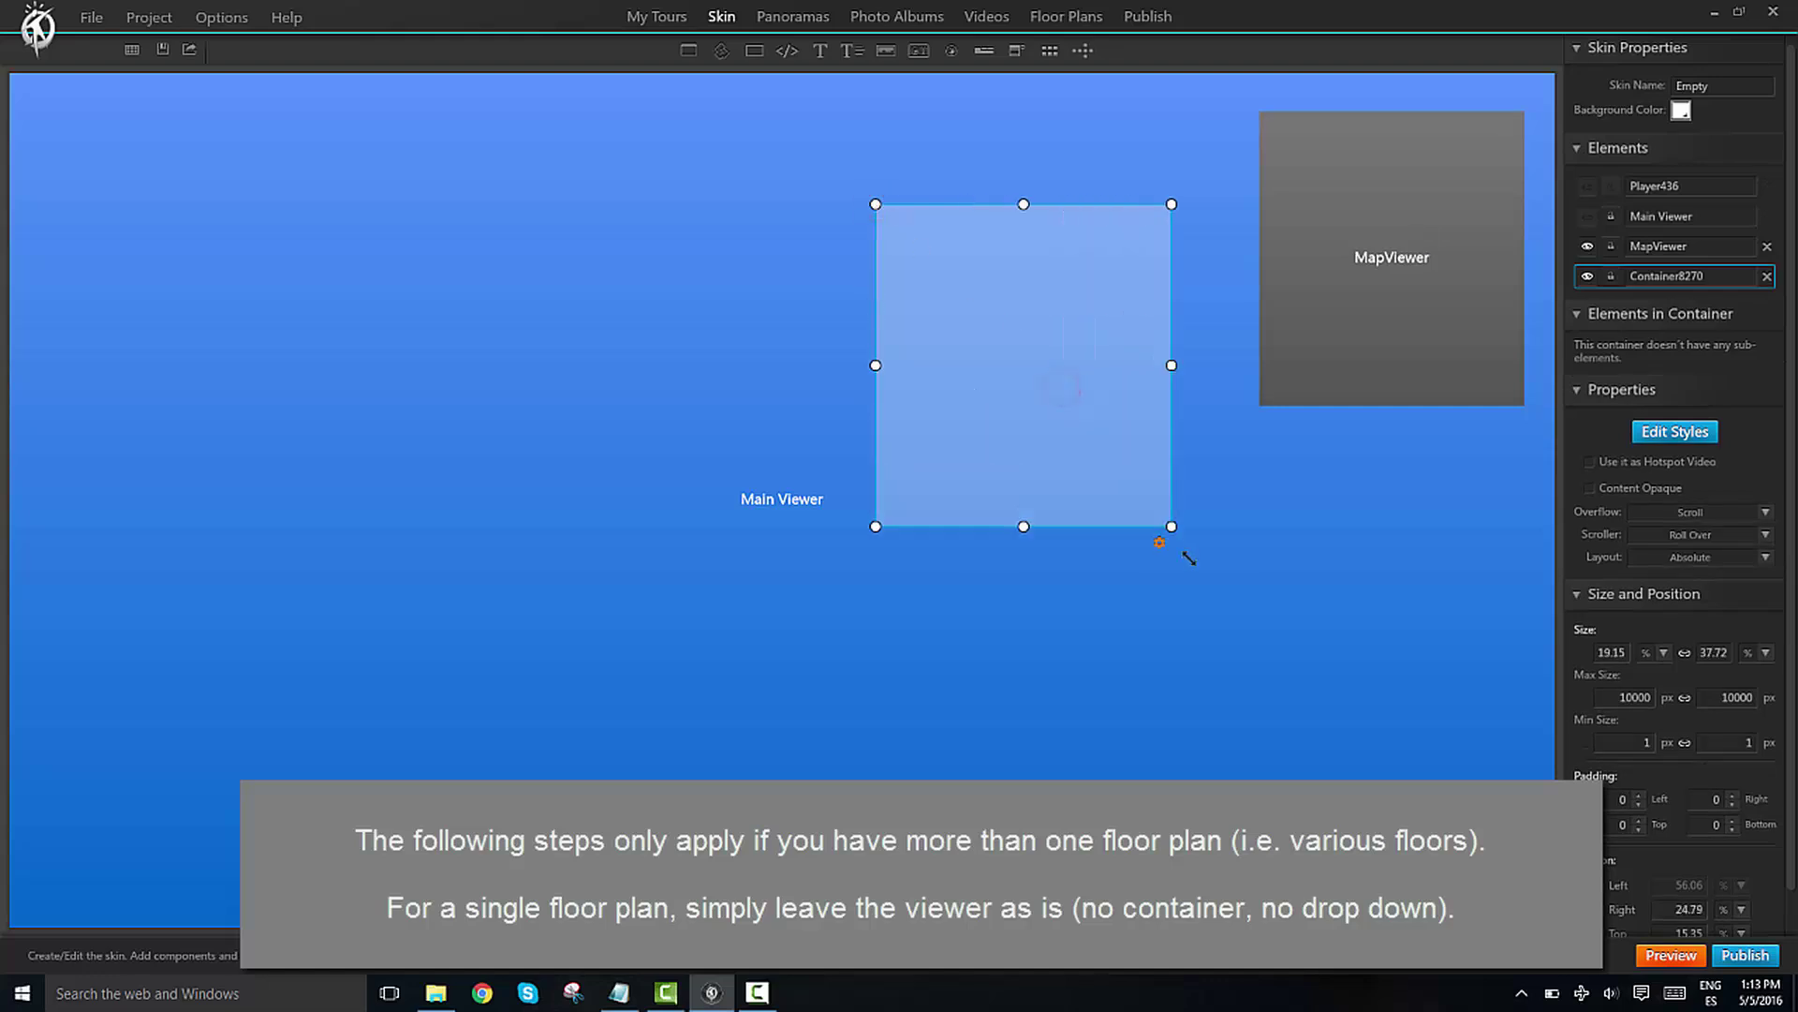
left_click(1406, 327)
left_click_drag(1407, 327, 1079, 490)
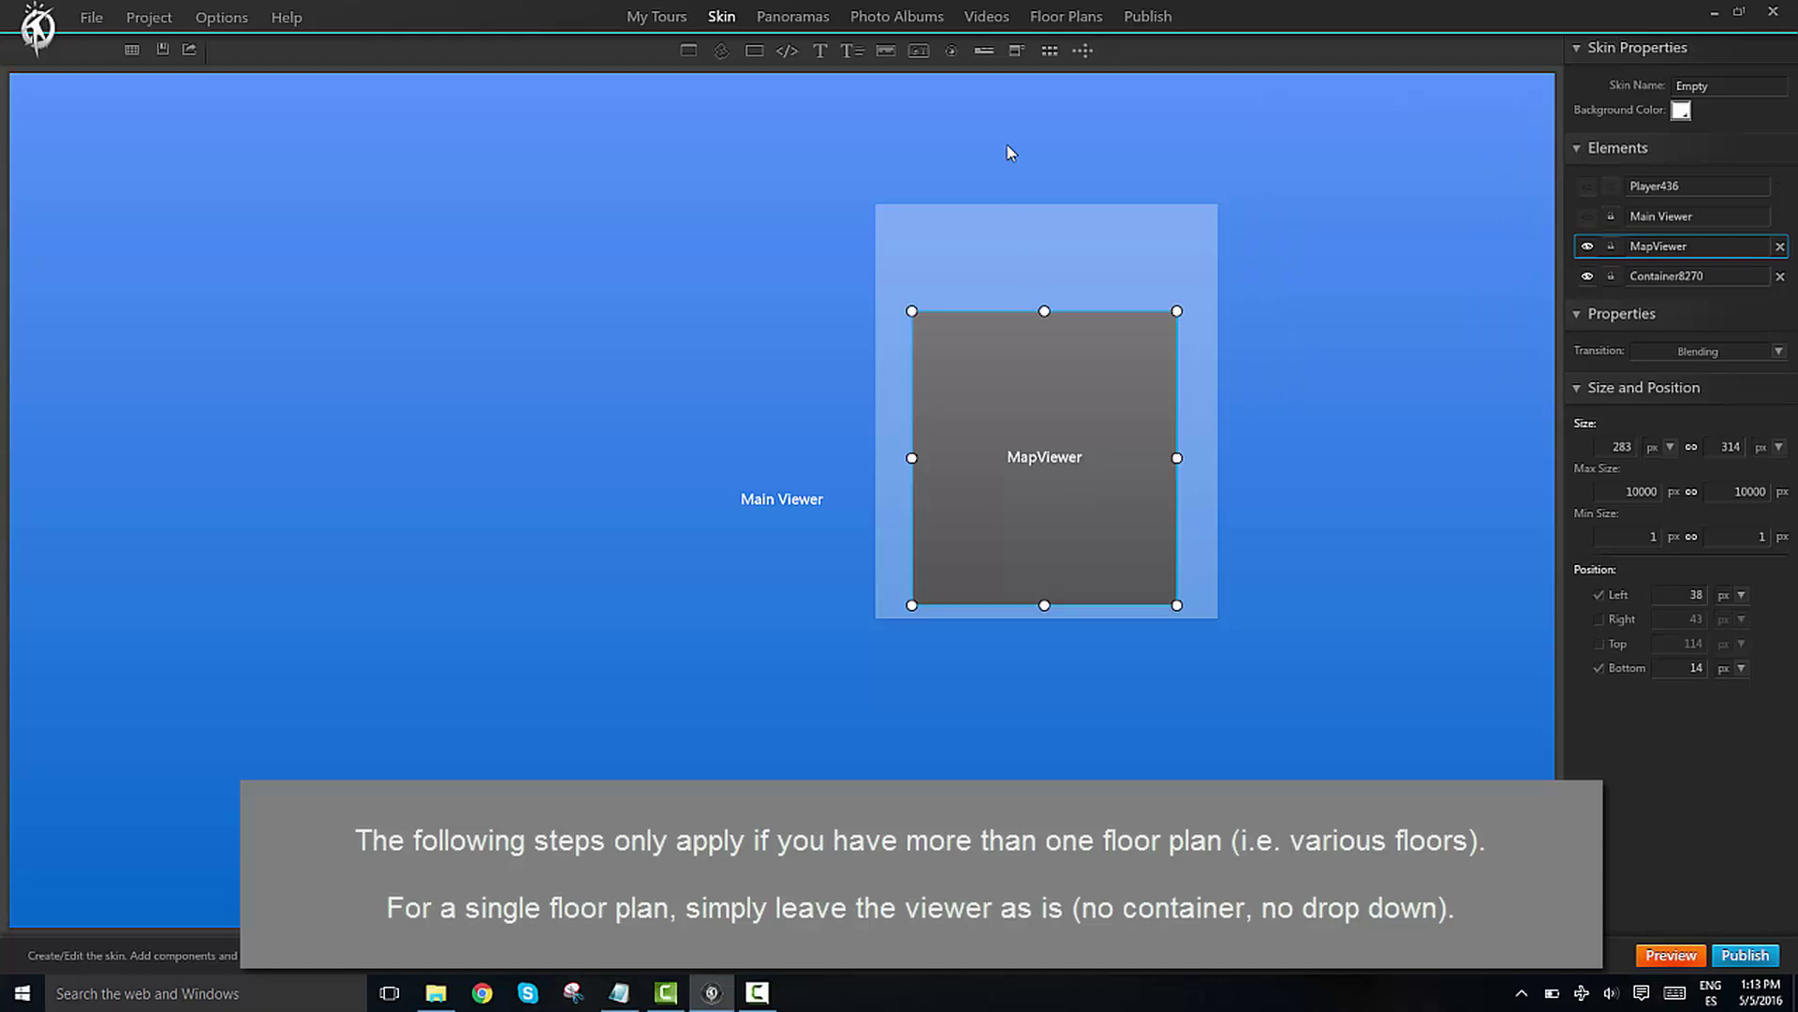
Add a DropDown in the grey Squared style to the skin
left_click(1017, 52)
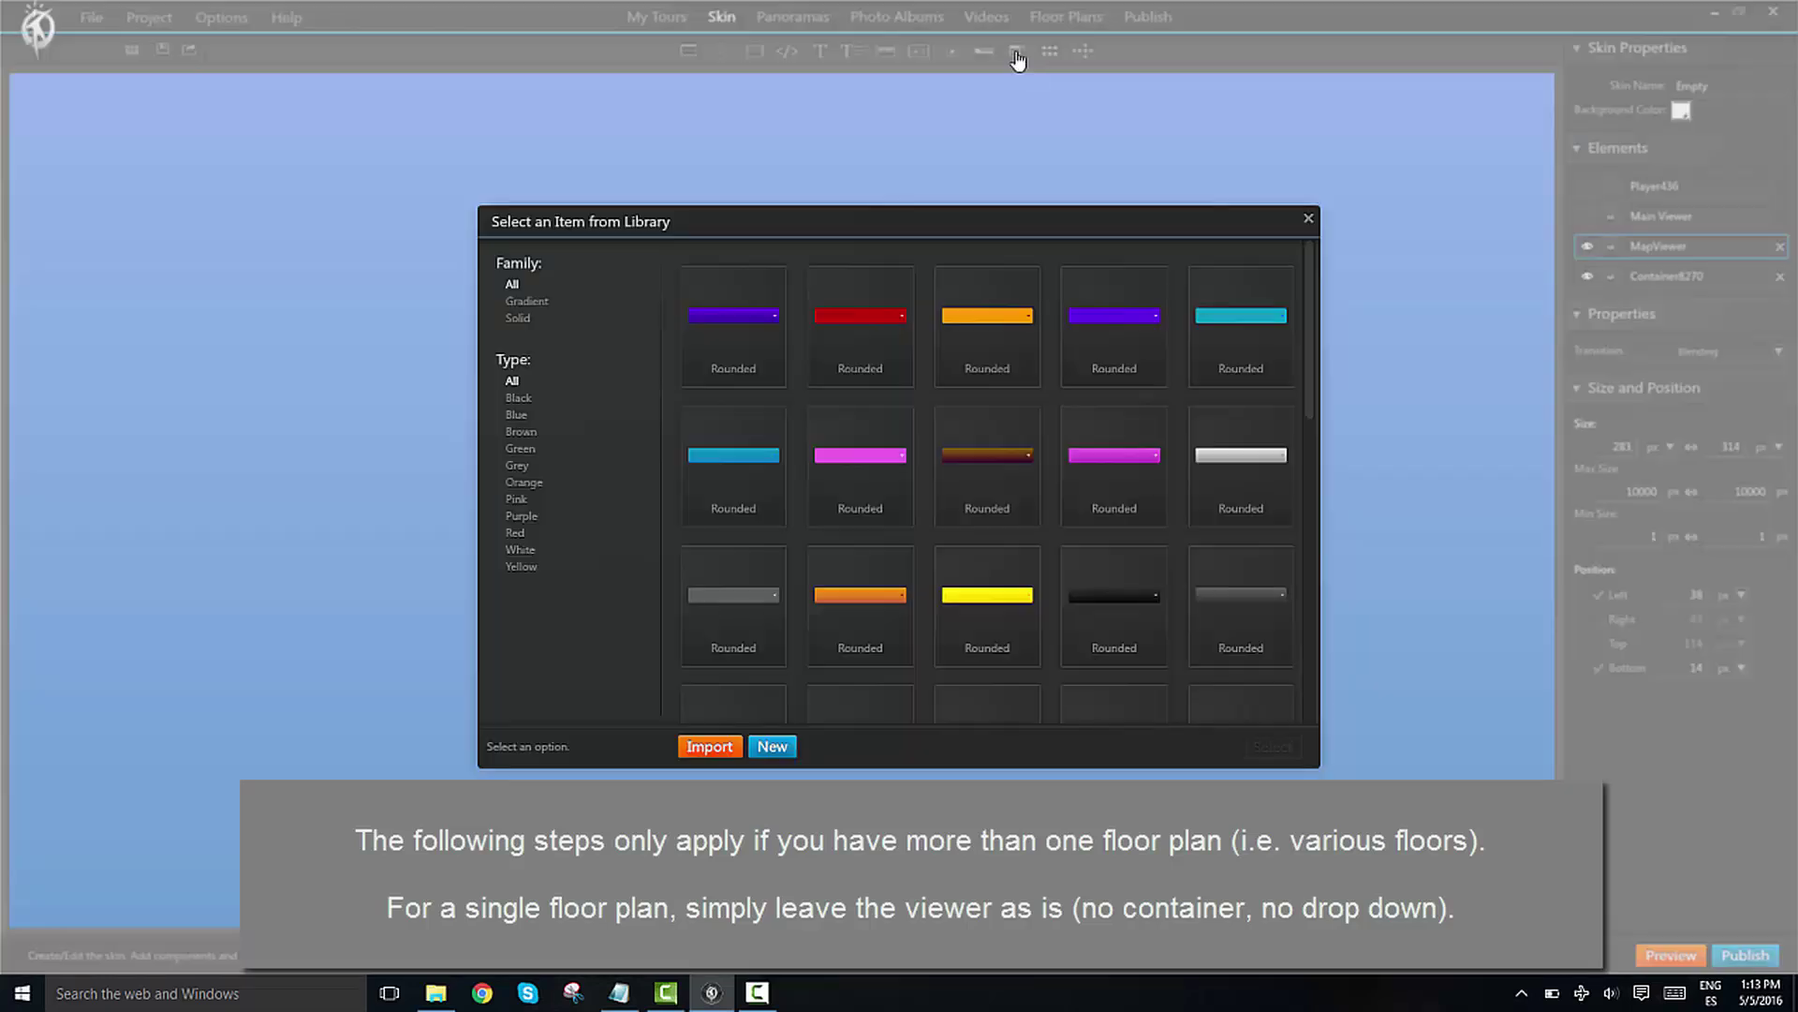
mouse_move(1310, 298)
left_mouse_down()
mouse_move(1301, 509)
mouse_move(1293, 481)
left_mouse_up()
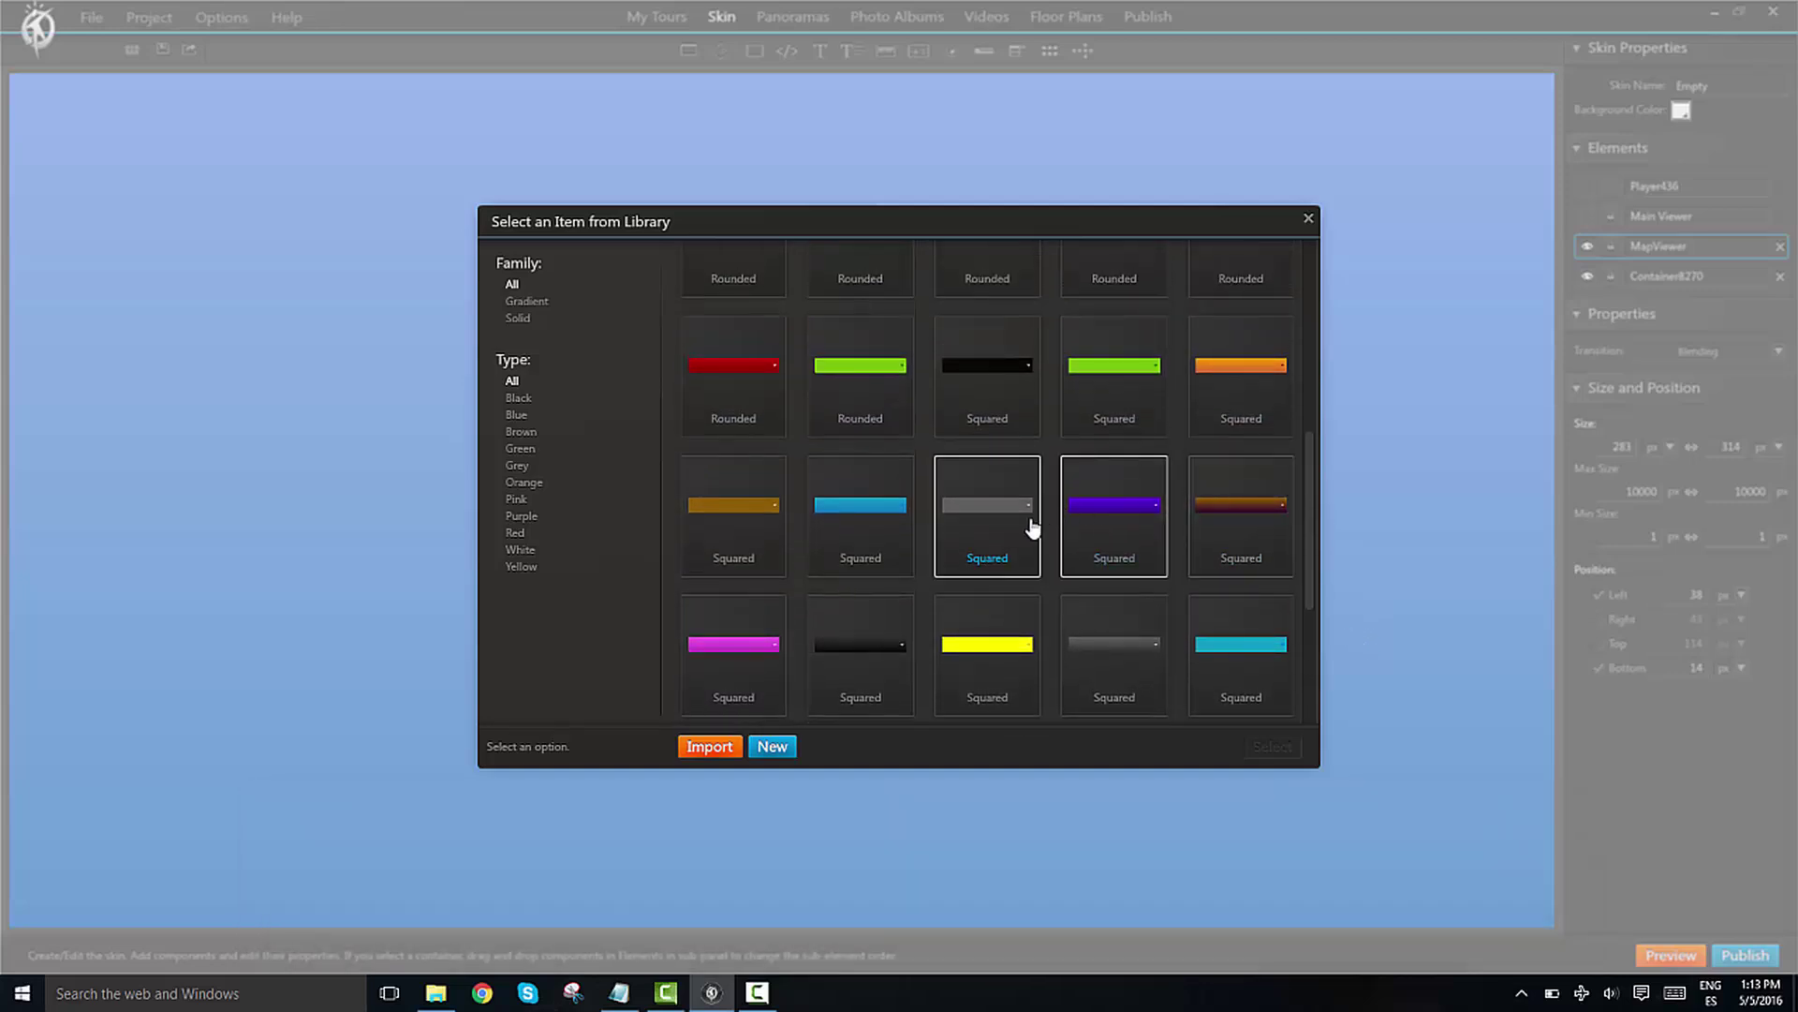
left_click(993, 520)
left_click(1269, 748)
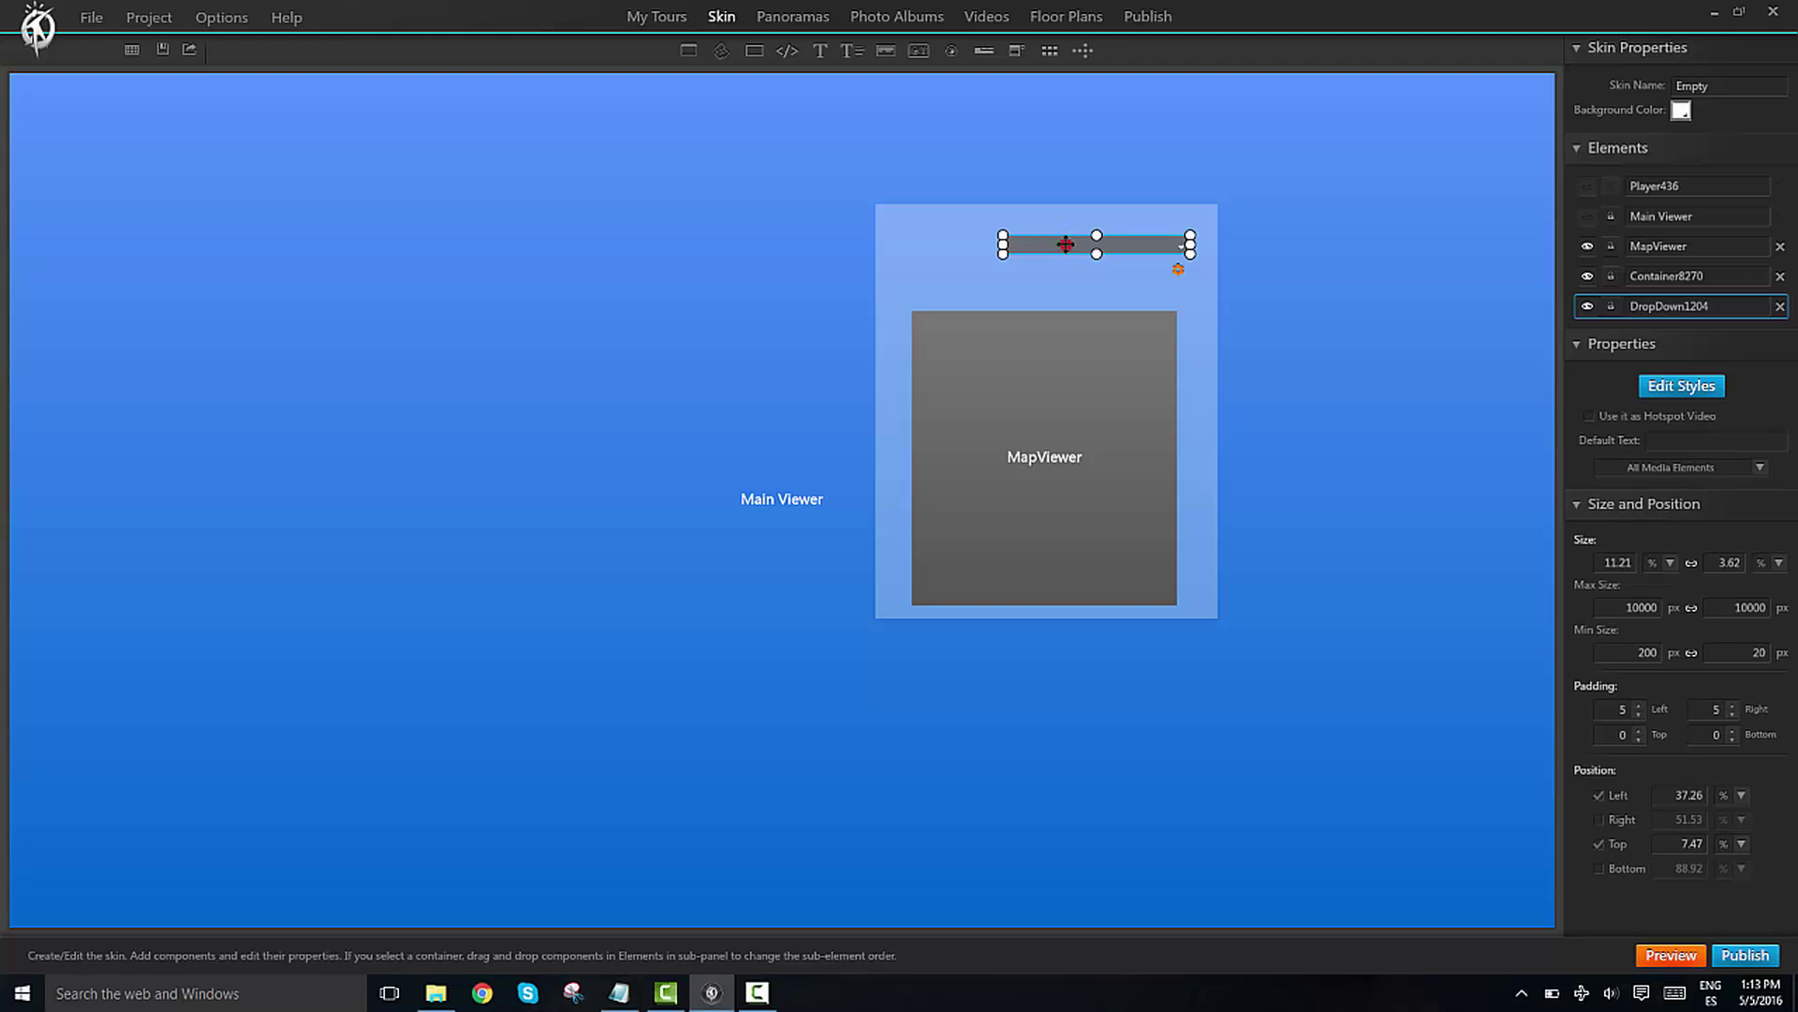
Roughly arrange the drop-down near the container's top and shift the MapViewer beneath it
left_click_drag(1066, 245, 1026, 284)
left_click(1011, 406)
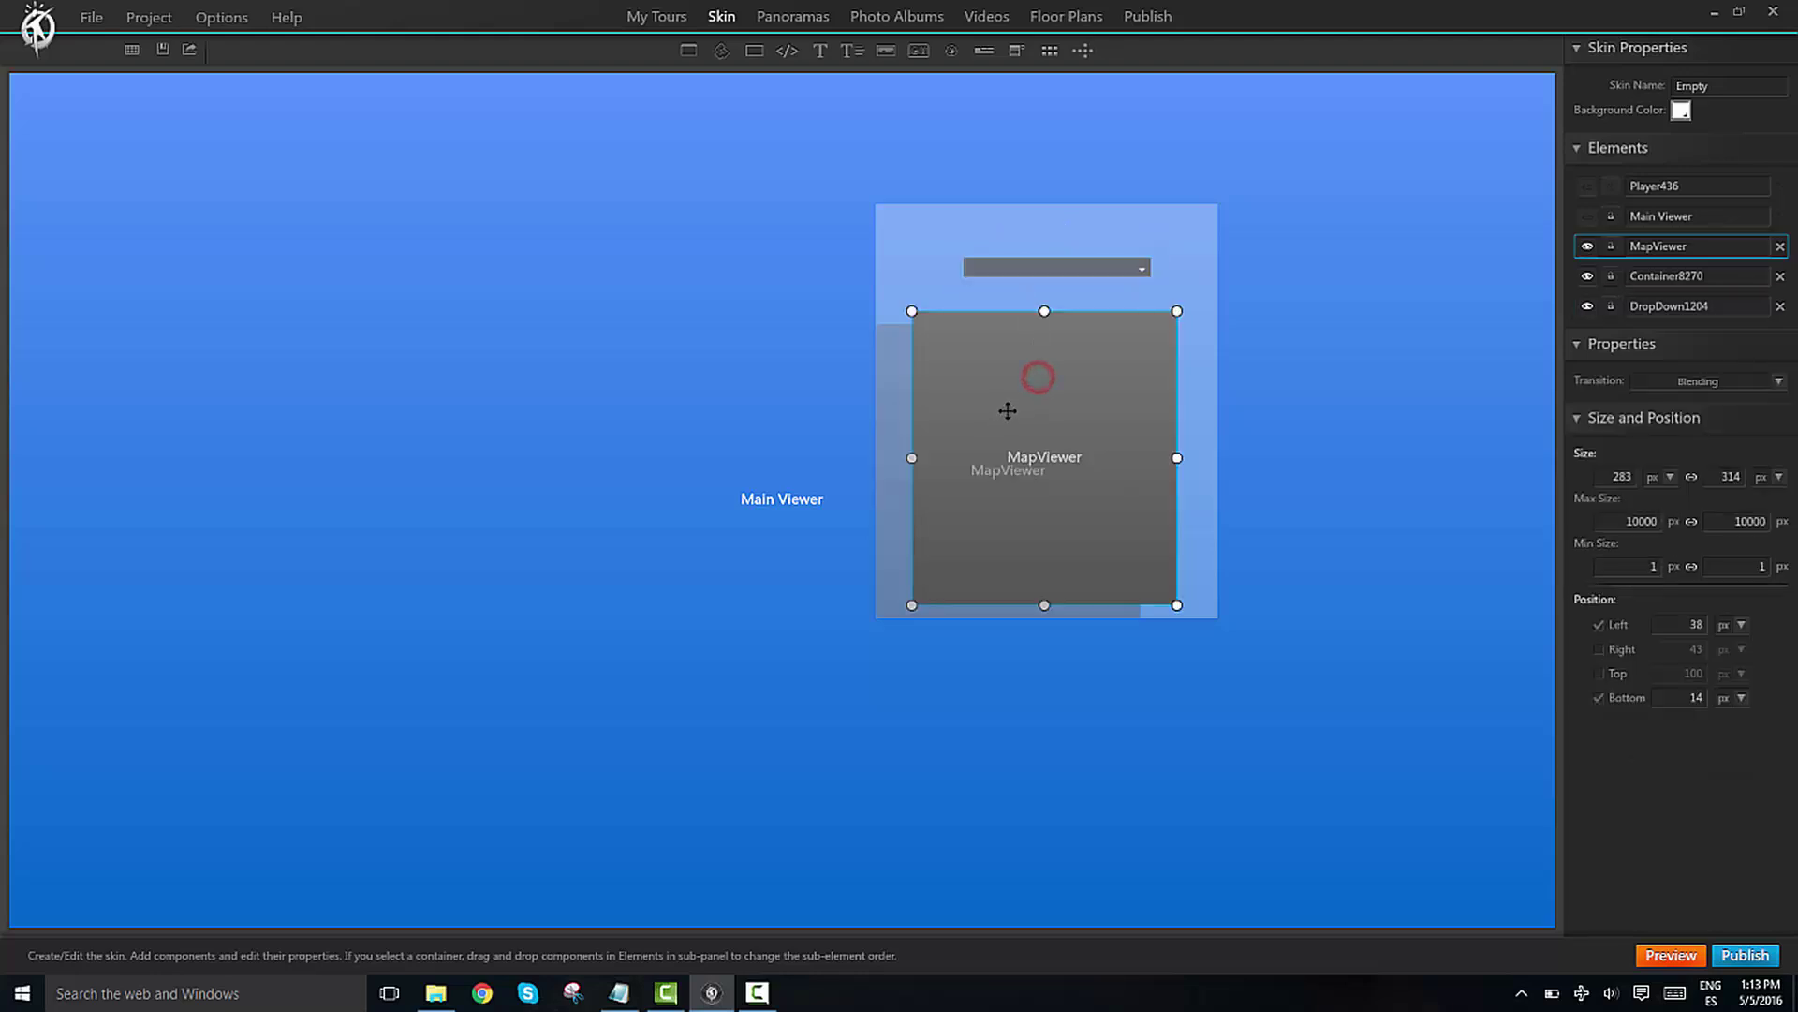
mouse_move(1010, 405)
left_mouse_down()
mouse_move(1082, 295)
mouse_move(1063, 398)
left_mouse_up()
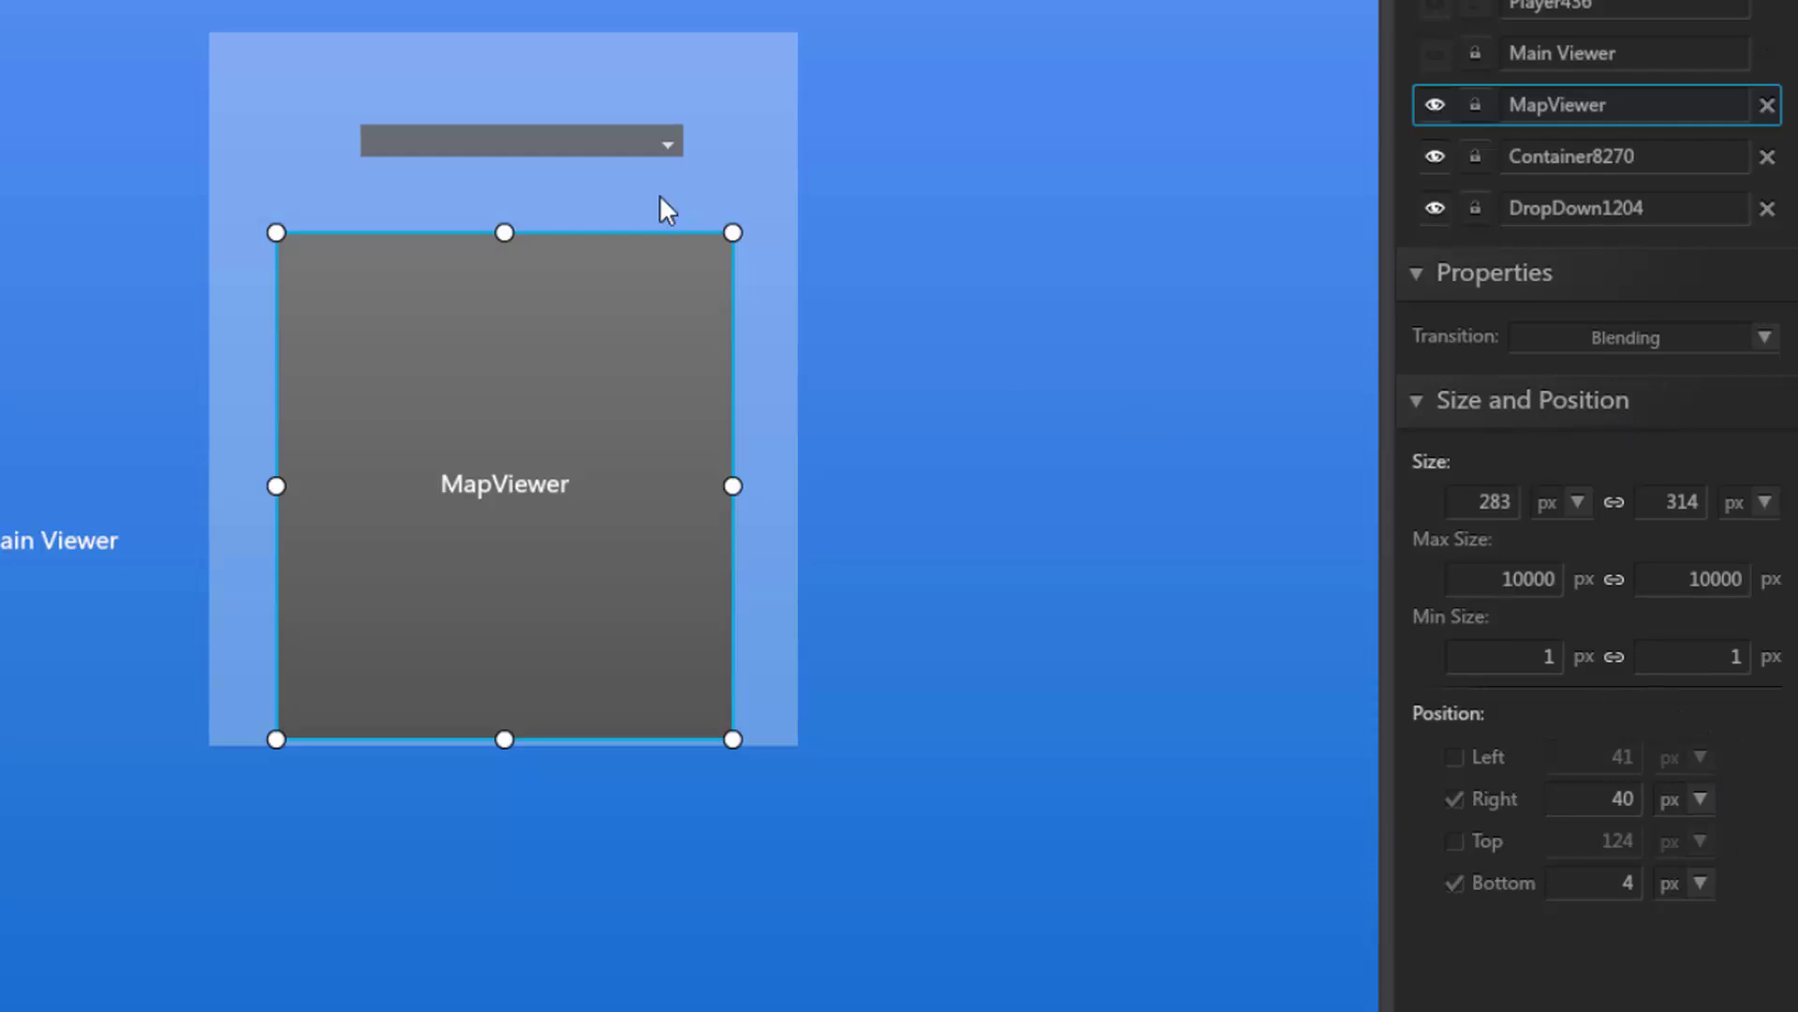
left_click(602, 138)
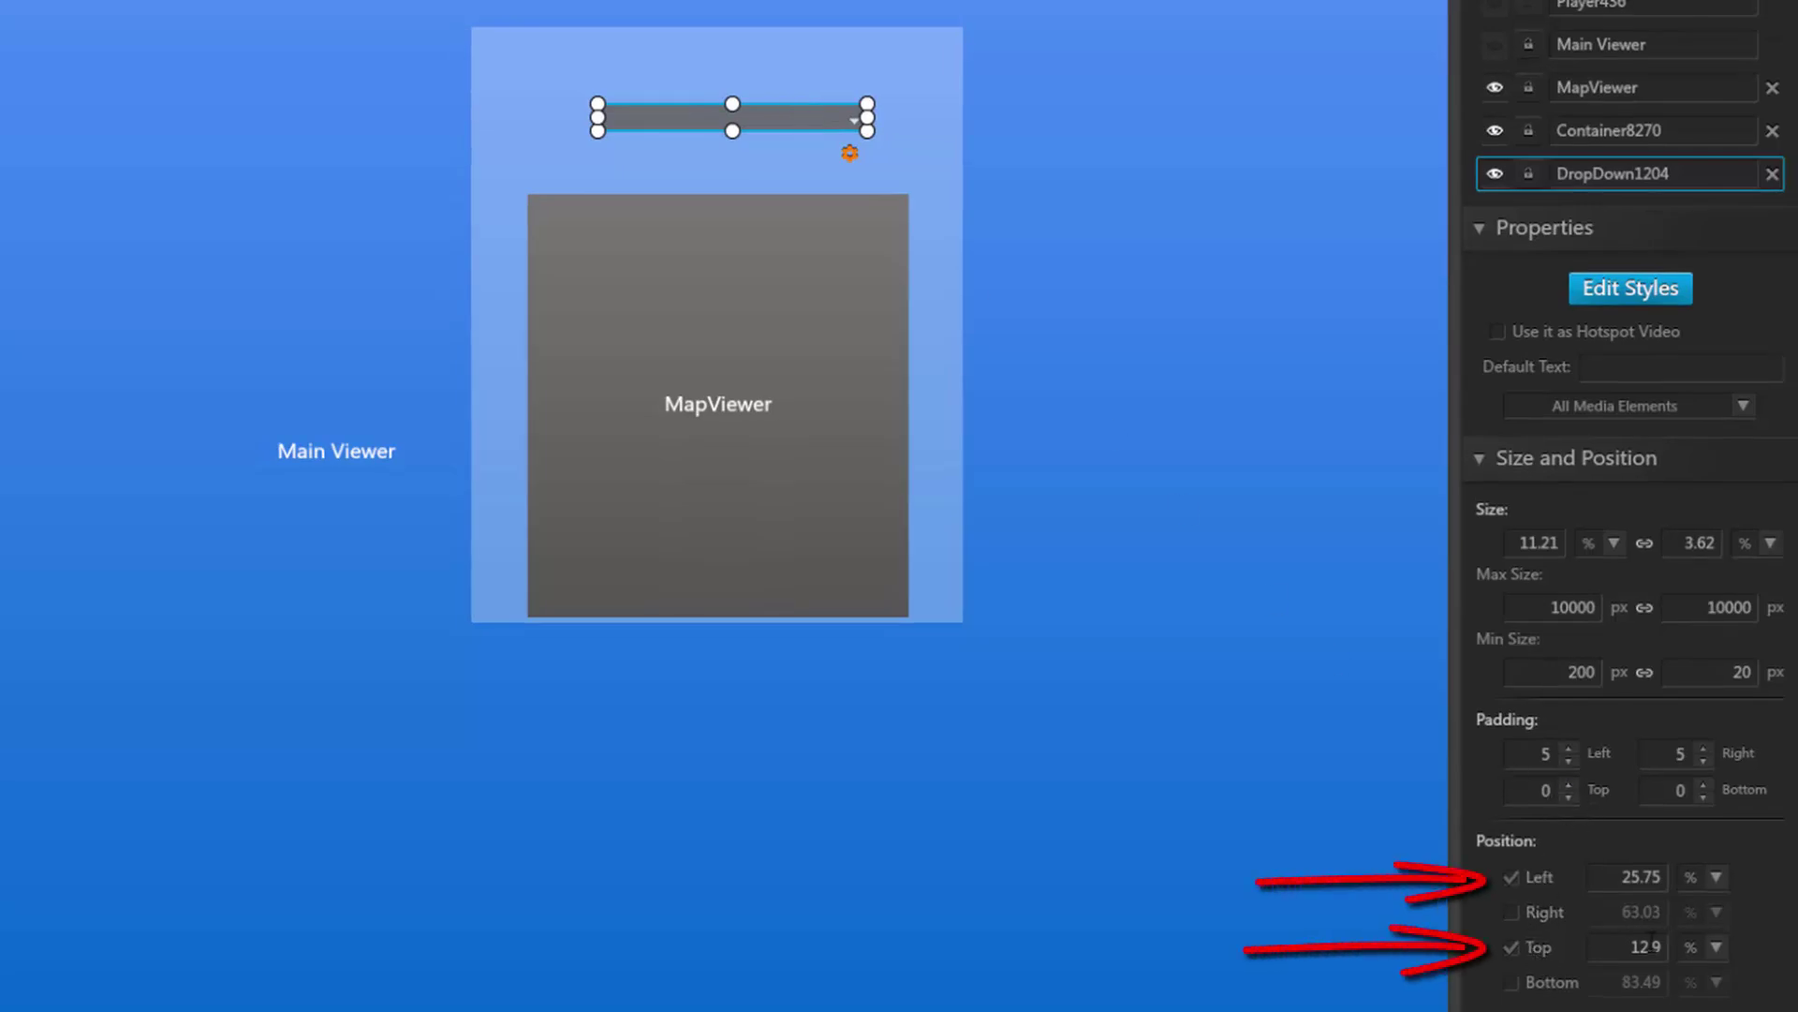
Set DropDown1204's Top and Left offsets to 0 and its width to 100%
double_click(1637, 947)
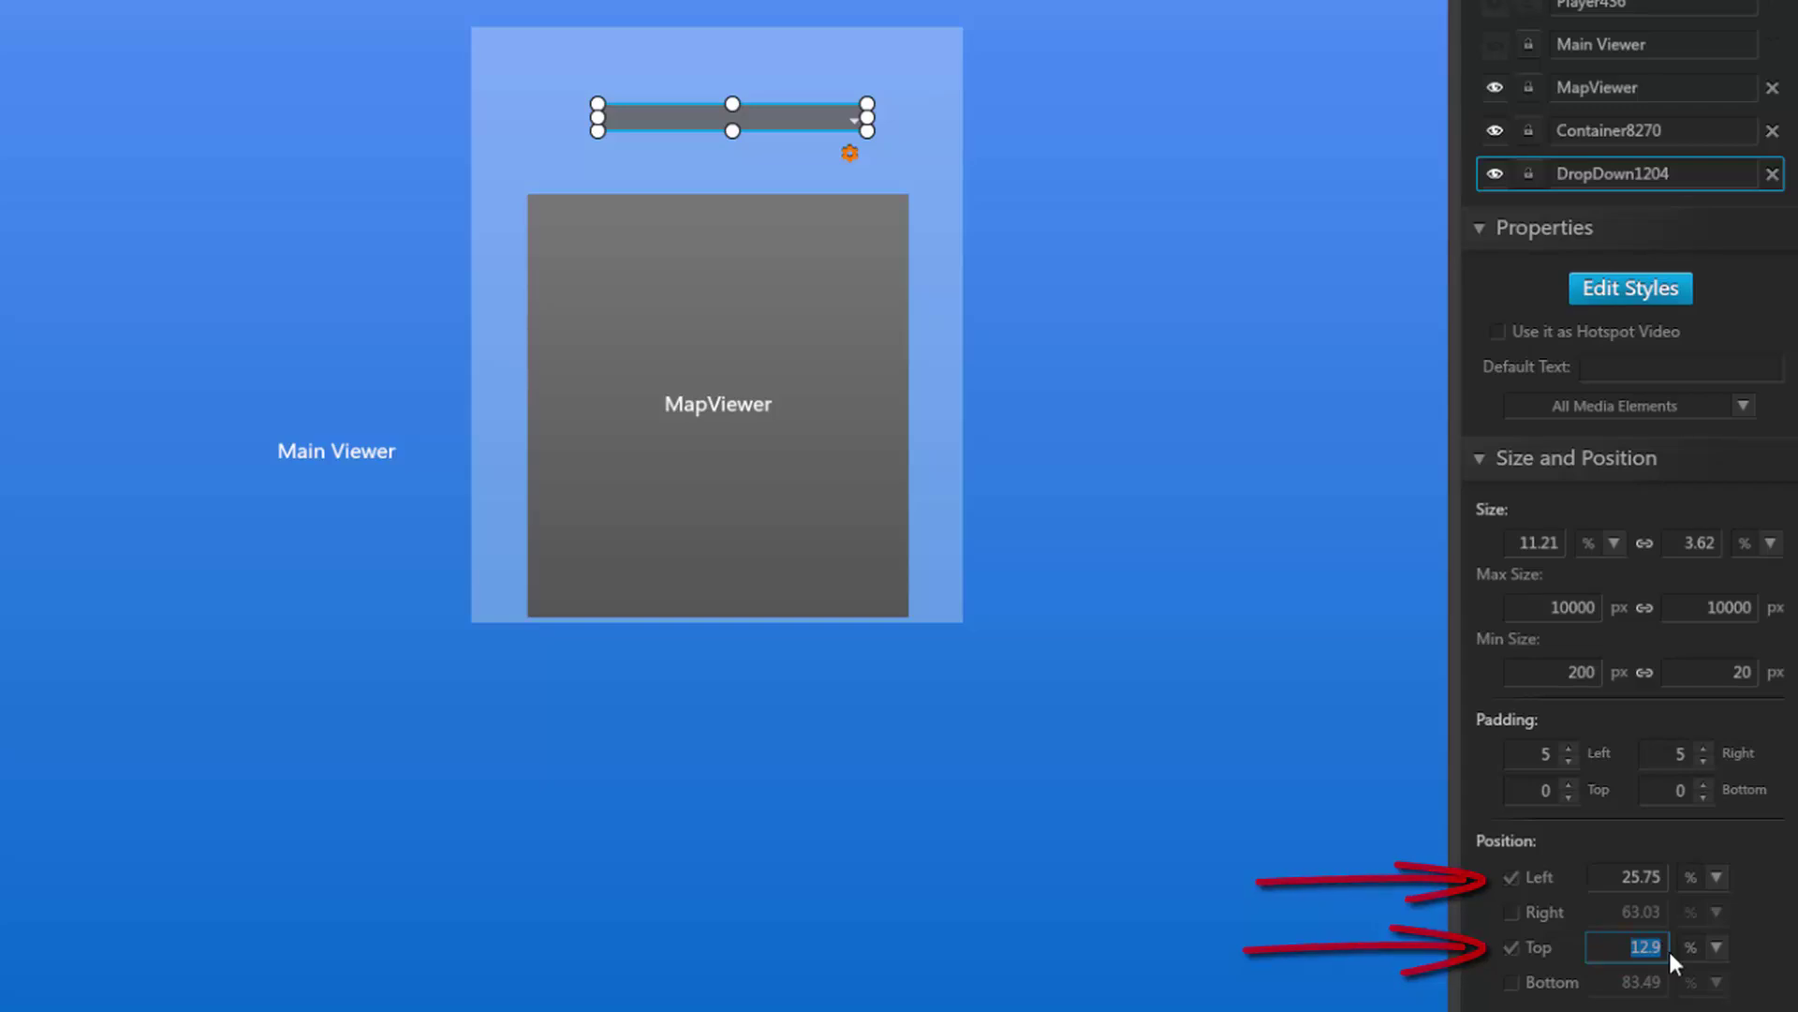
type("0")
left_click(1629, 876)
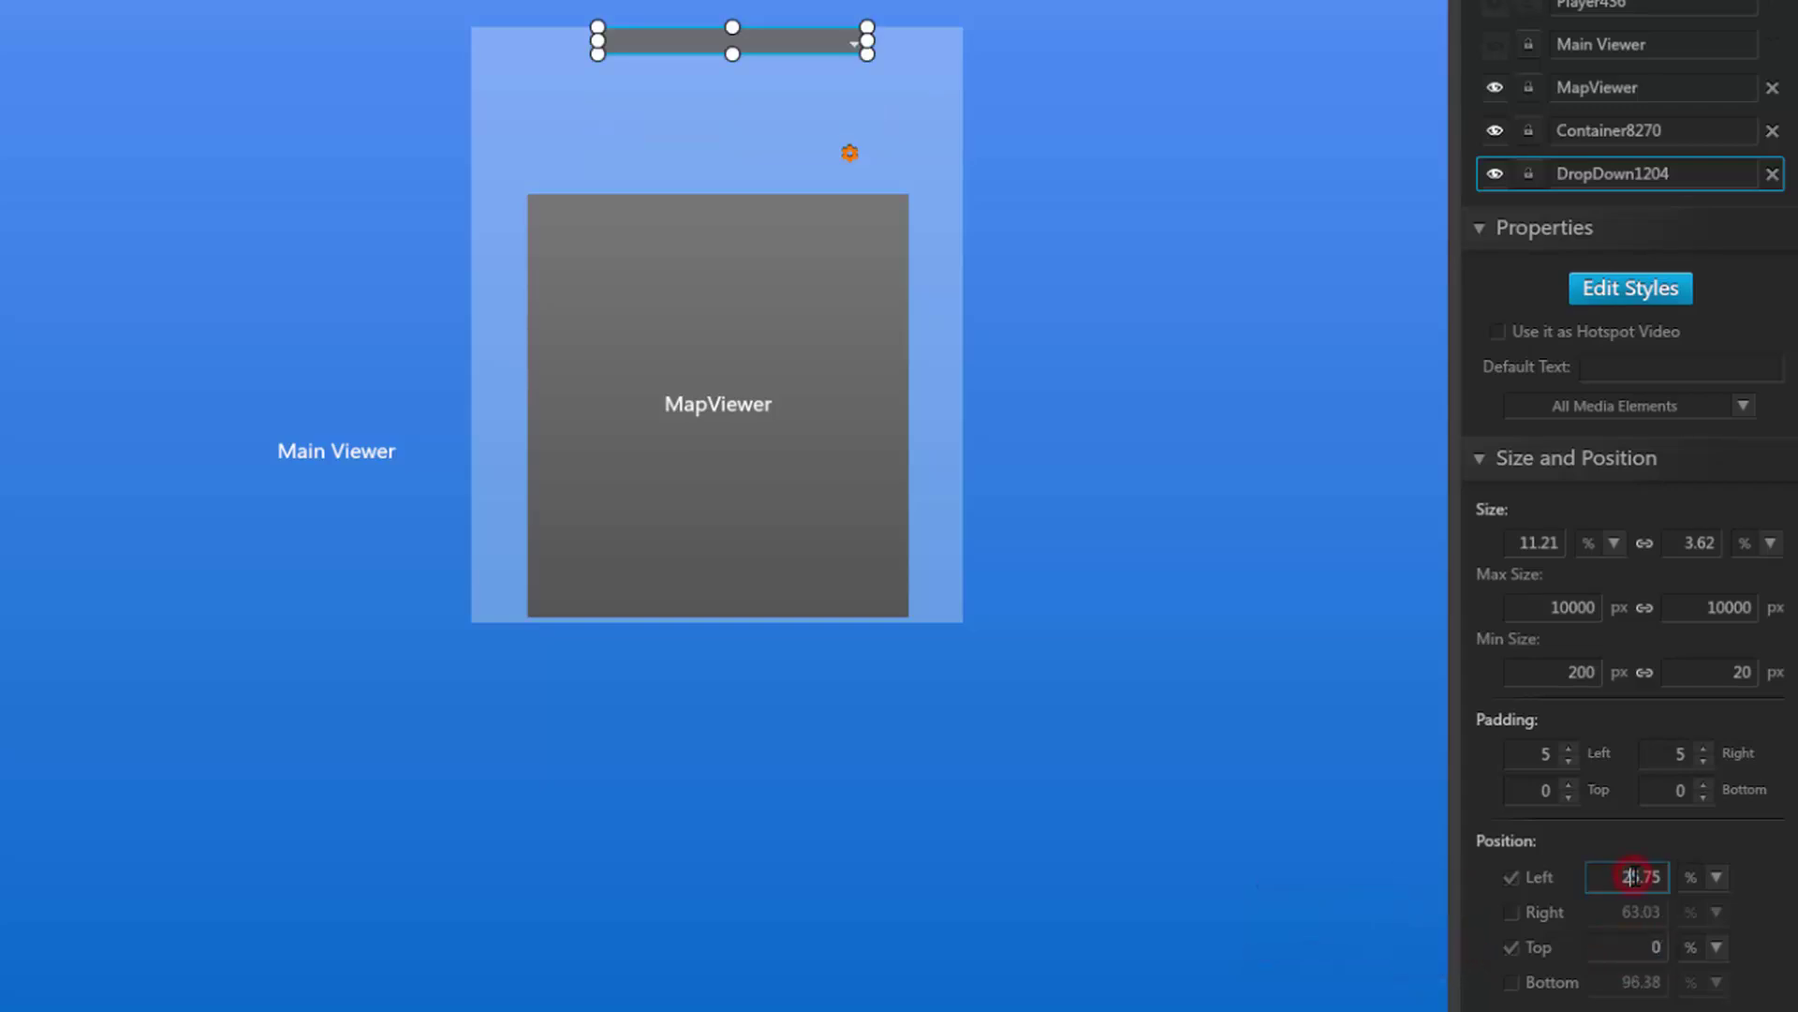
left_click_drag(1616, 876, 1665, 884)
type("0")
left_click(1623, 946)
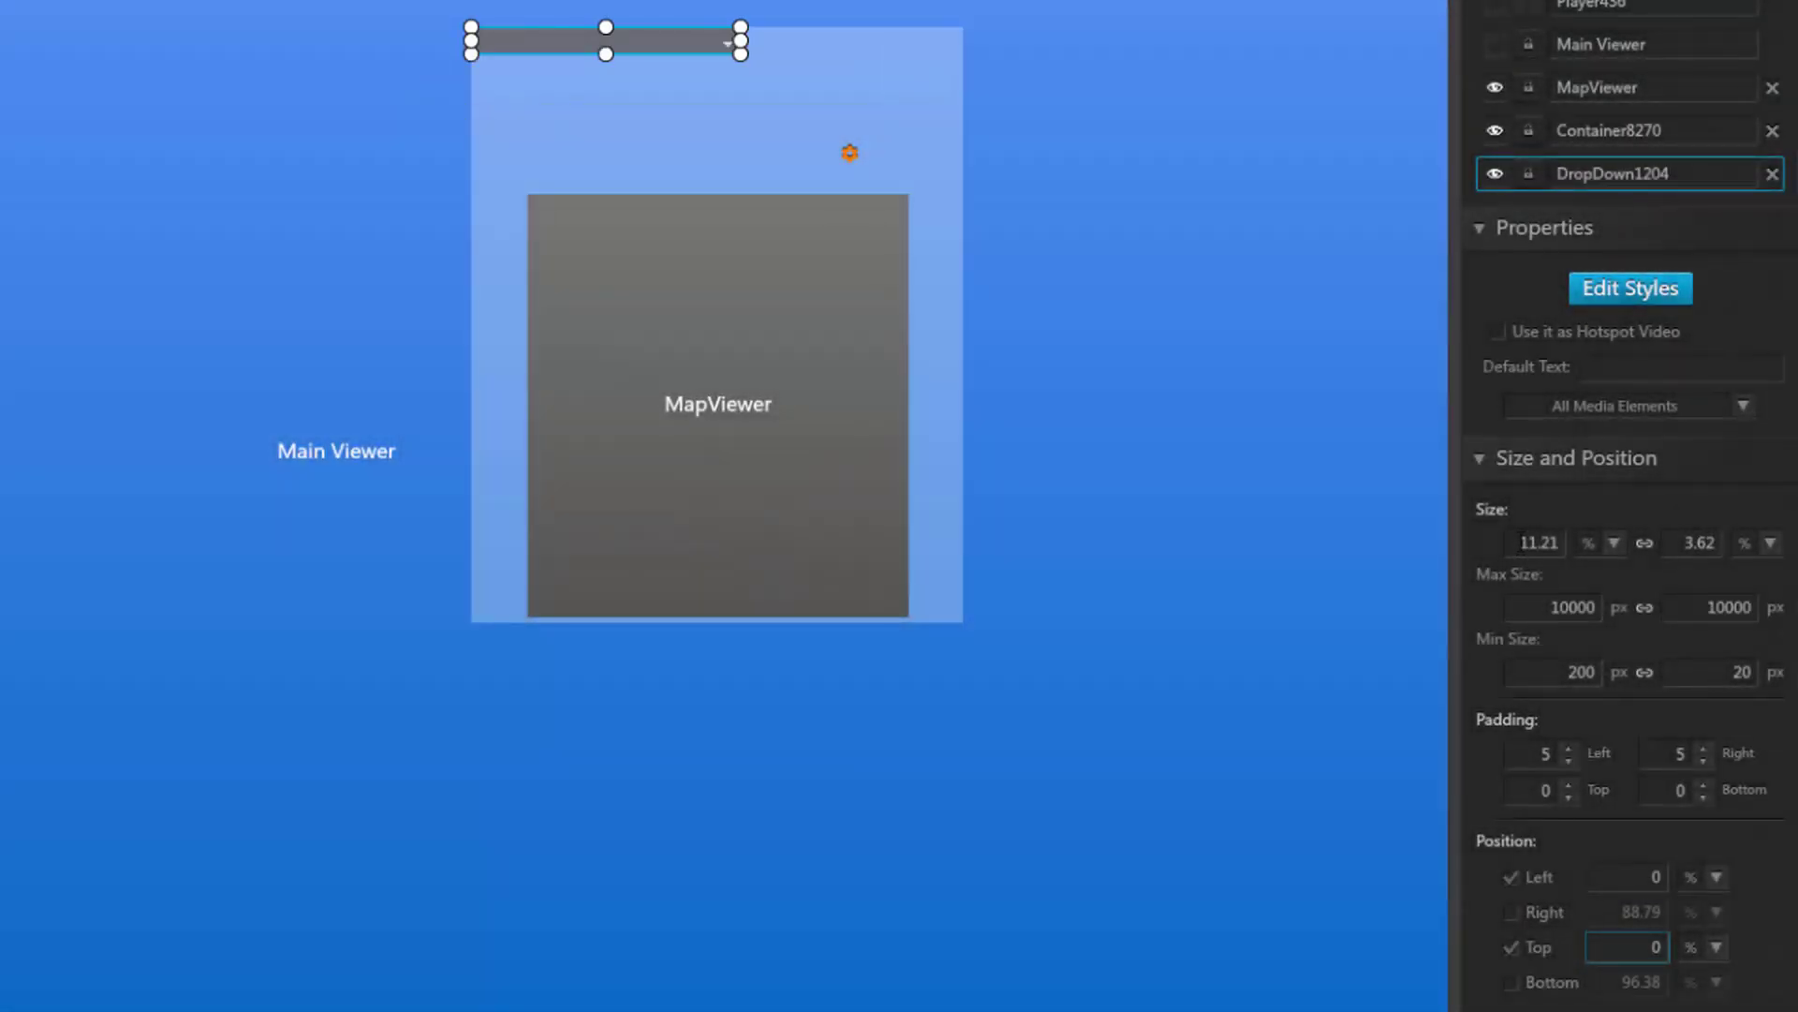
left_click_drag(1515, 543, 1569, 553)
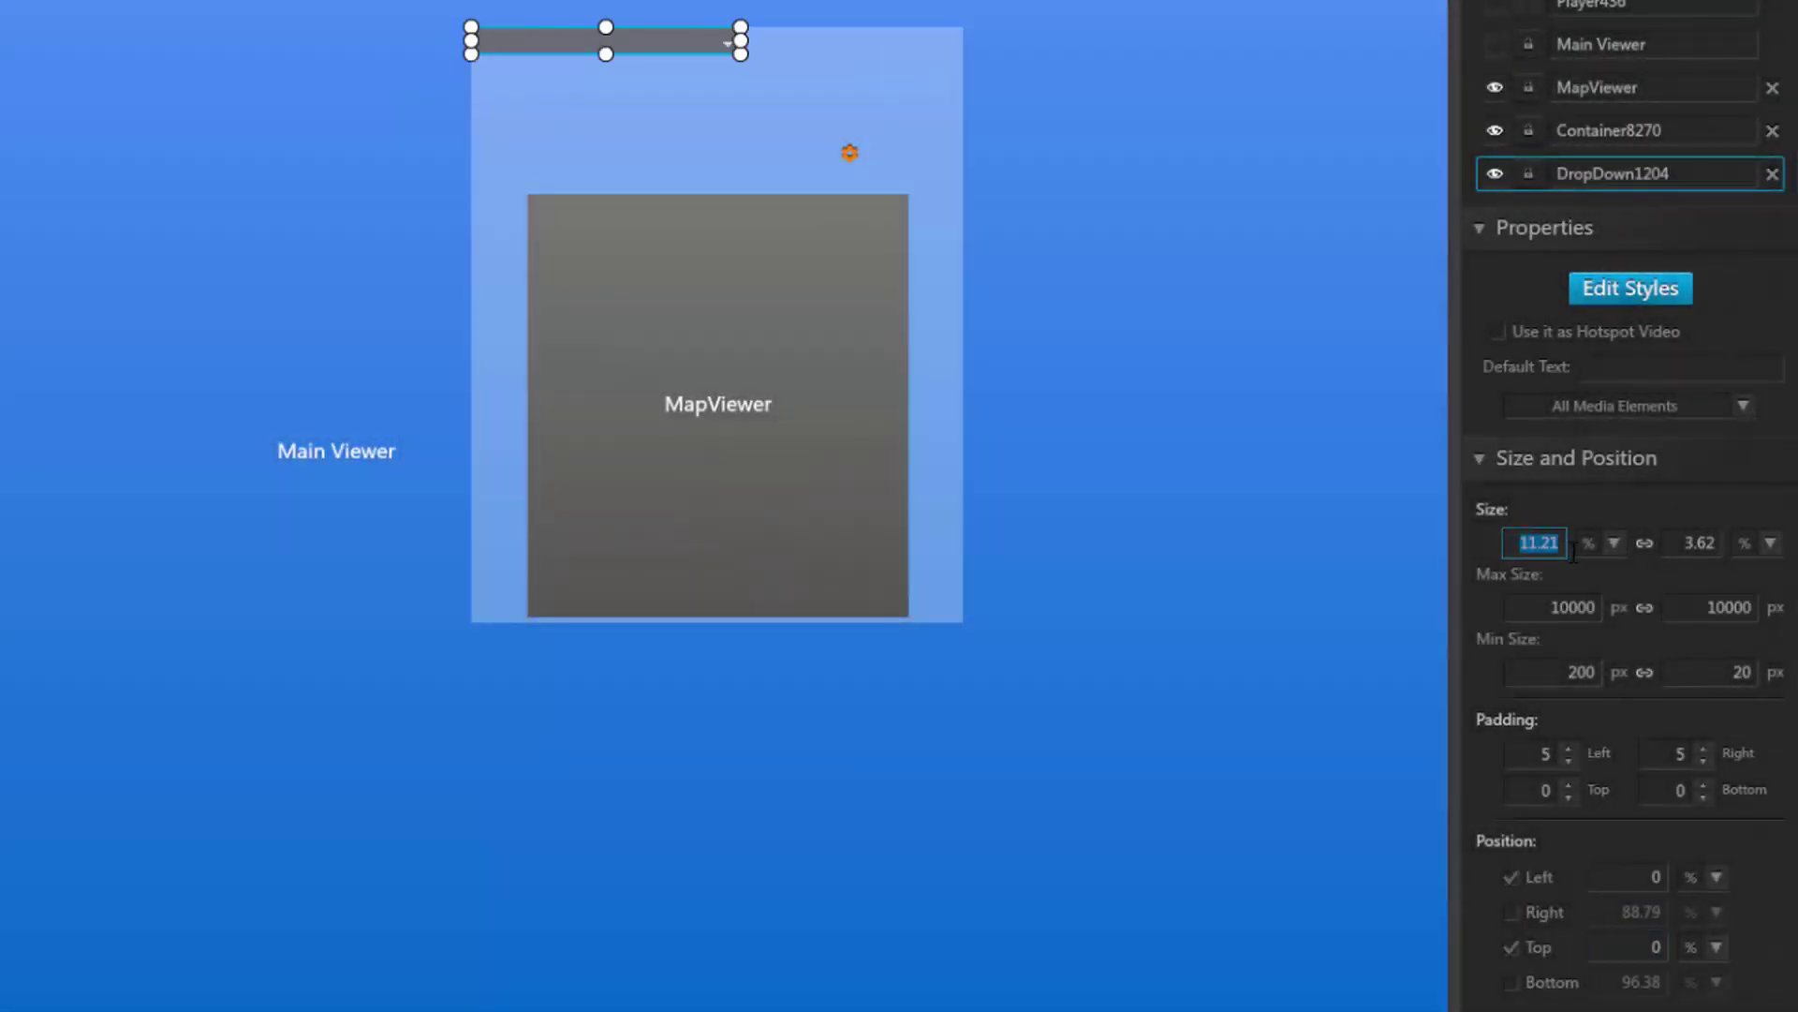
type("100")
left_click(1700, 545)
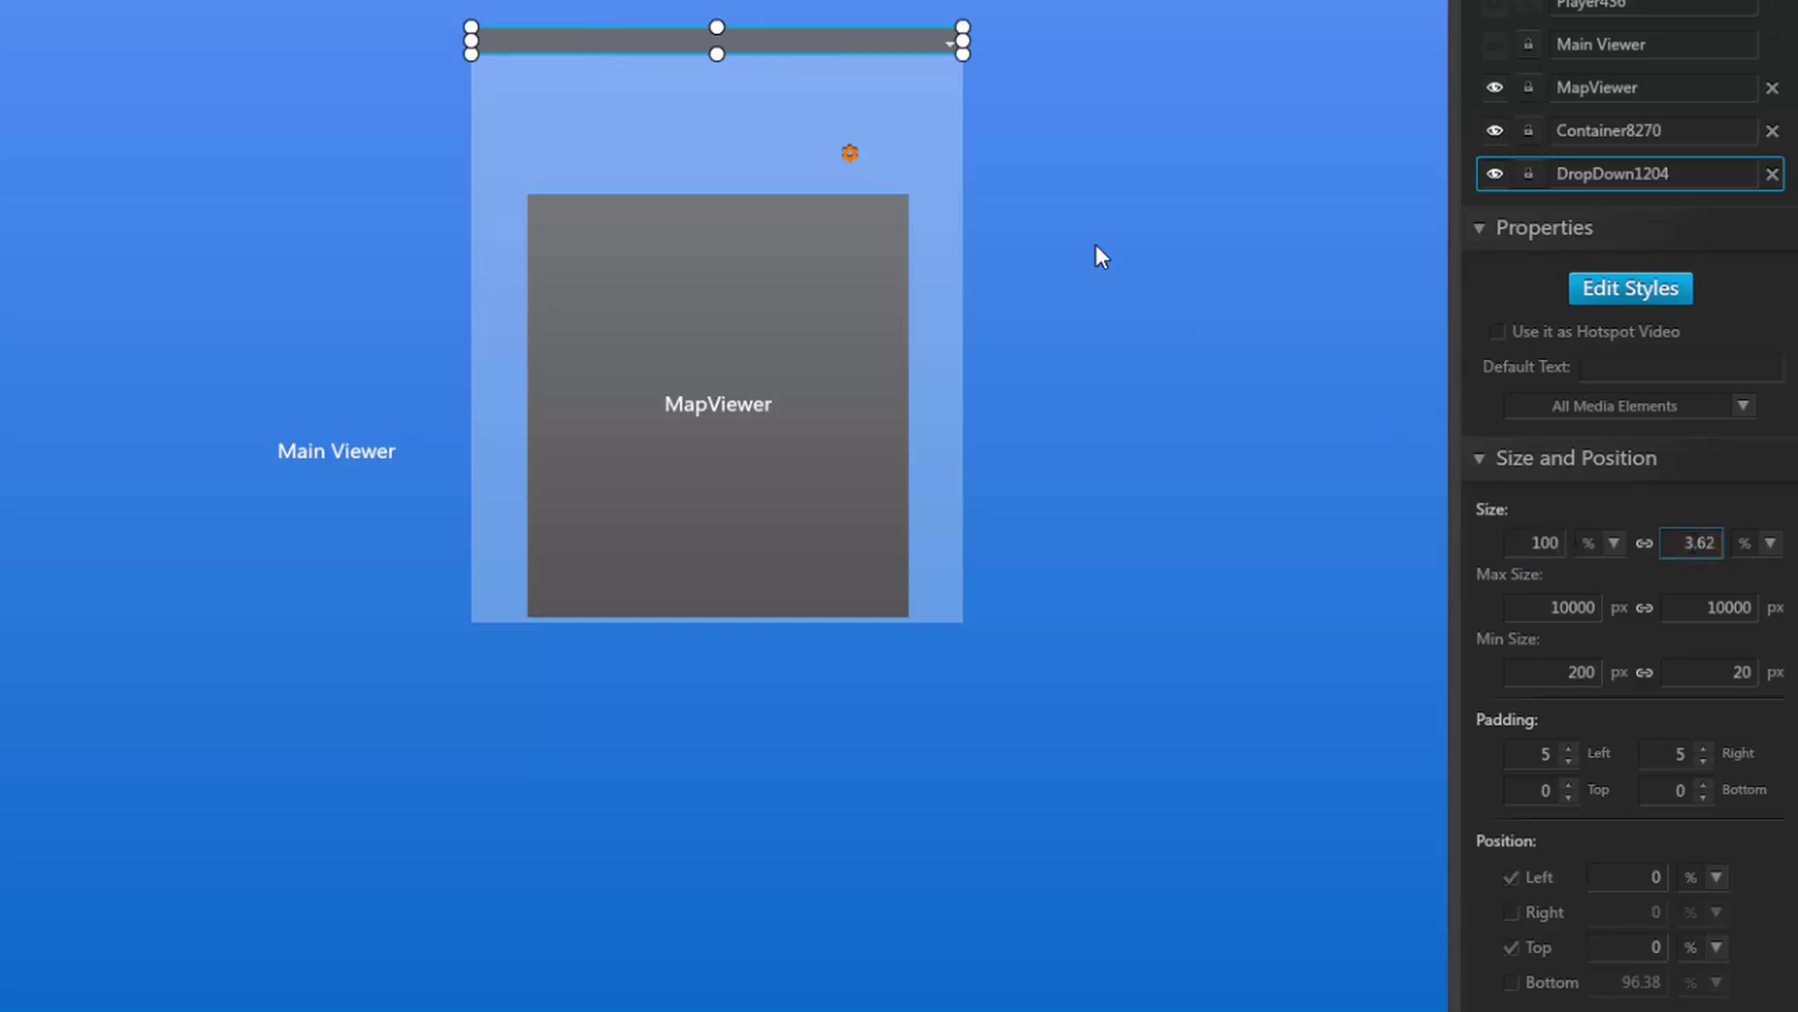
Make the drop-down taller, then set the MapViewer's Right and Bottom offsets to 0
left_click_drag(717, 53, 717, 71)
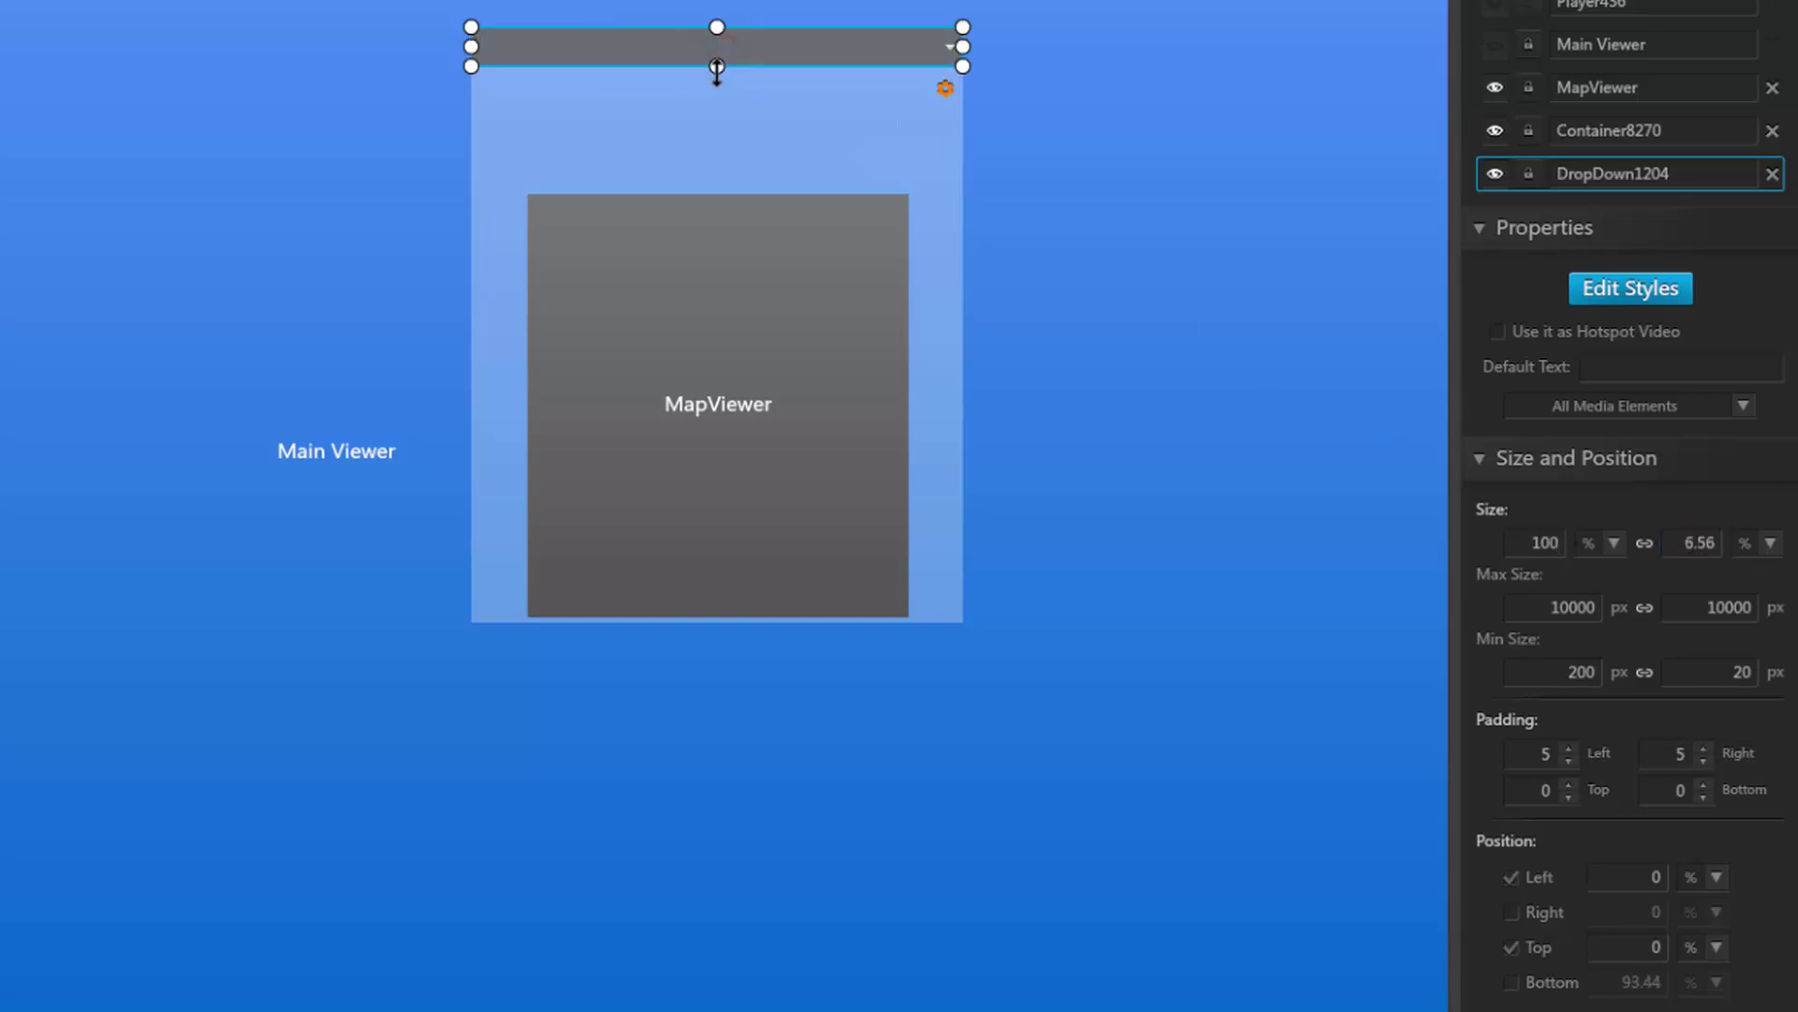
left_click(704, 298)
left_click(1584, 865)
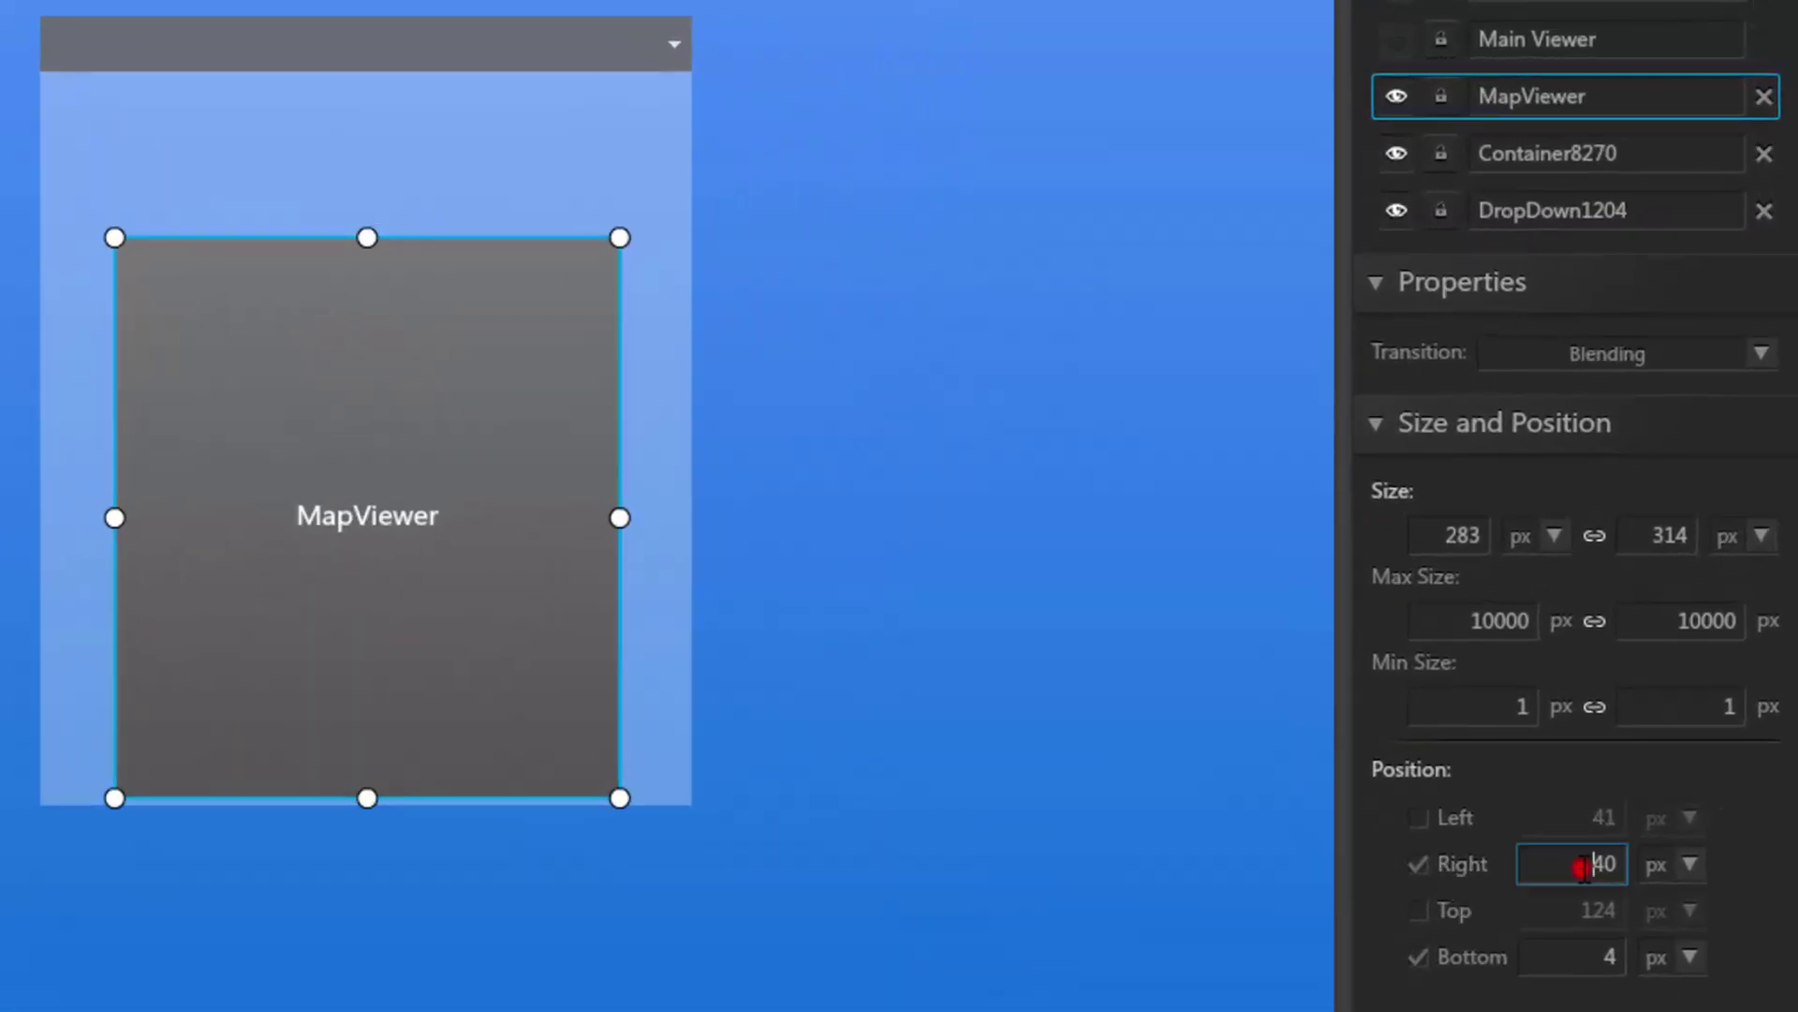
left_click_drag(1583, 865, 1631, 876)
type("0")
left_click(1590, 955)
left_click_drag(1600, 955, 1626, 961)
type("0")
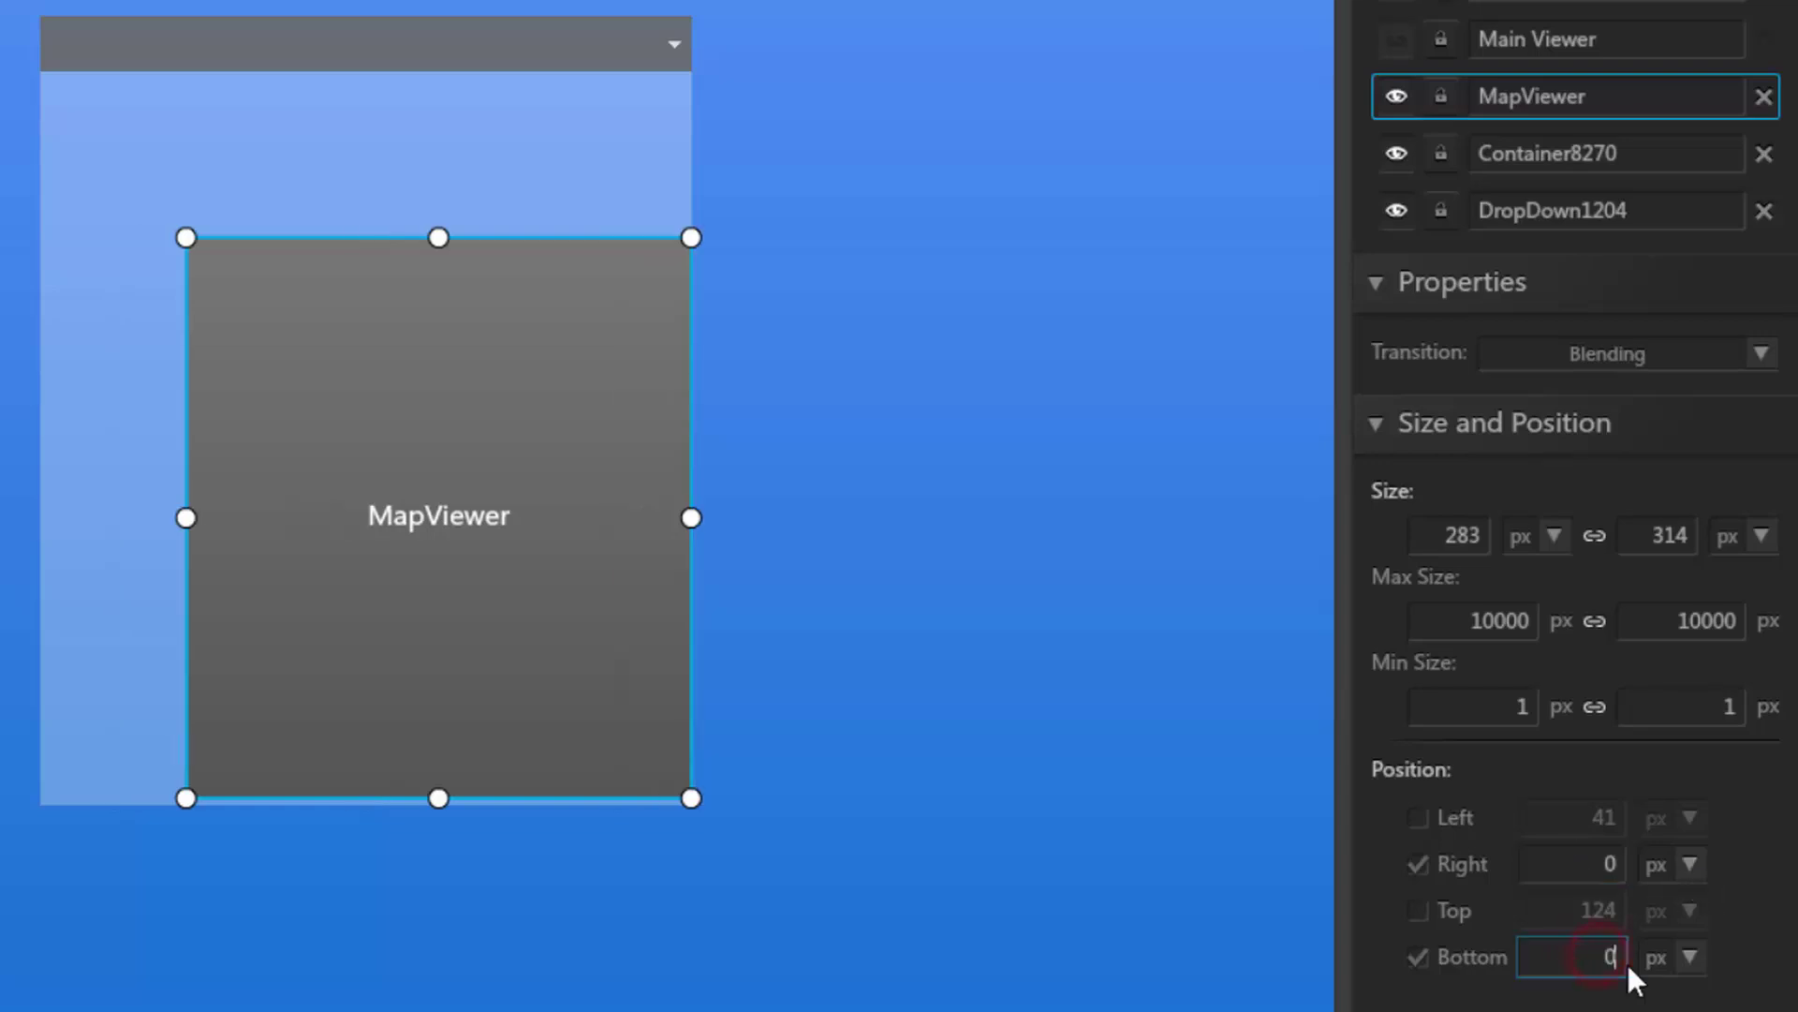
left_click(1592, 869)
Anchor the MapViewer from the left with offset 0 and set its width to 100%
left_click(1419, 816)
left_click_drag(1586, 826, 1627, 827)
type("0")
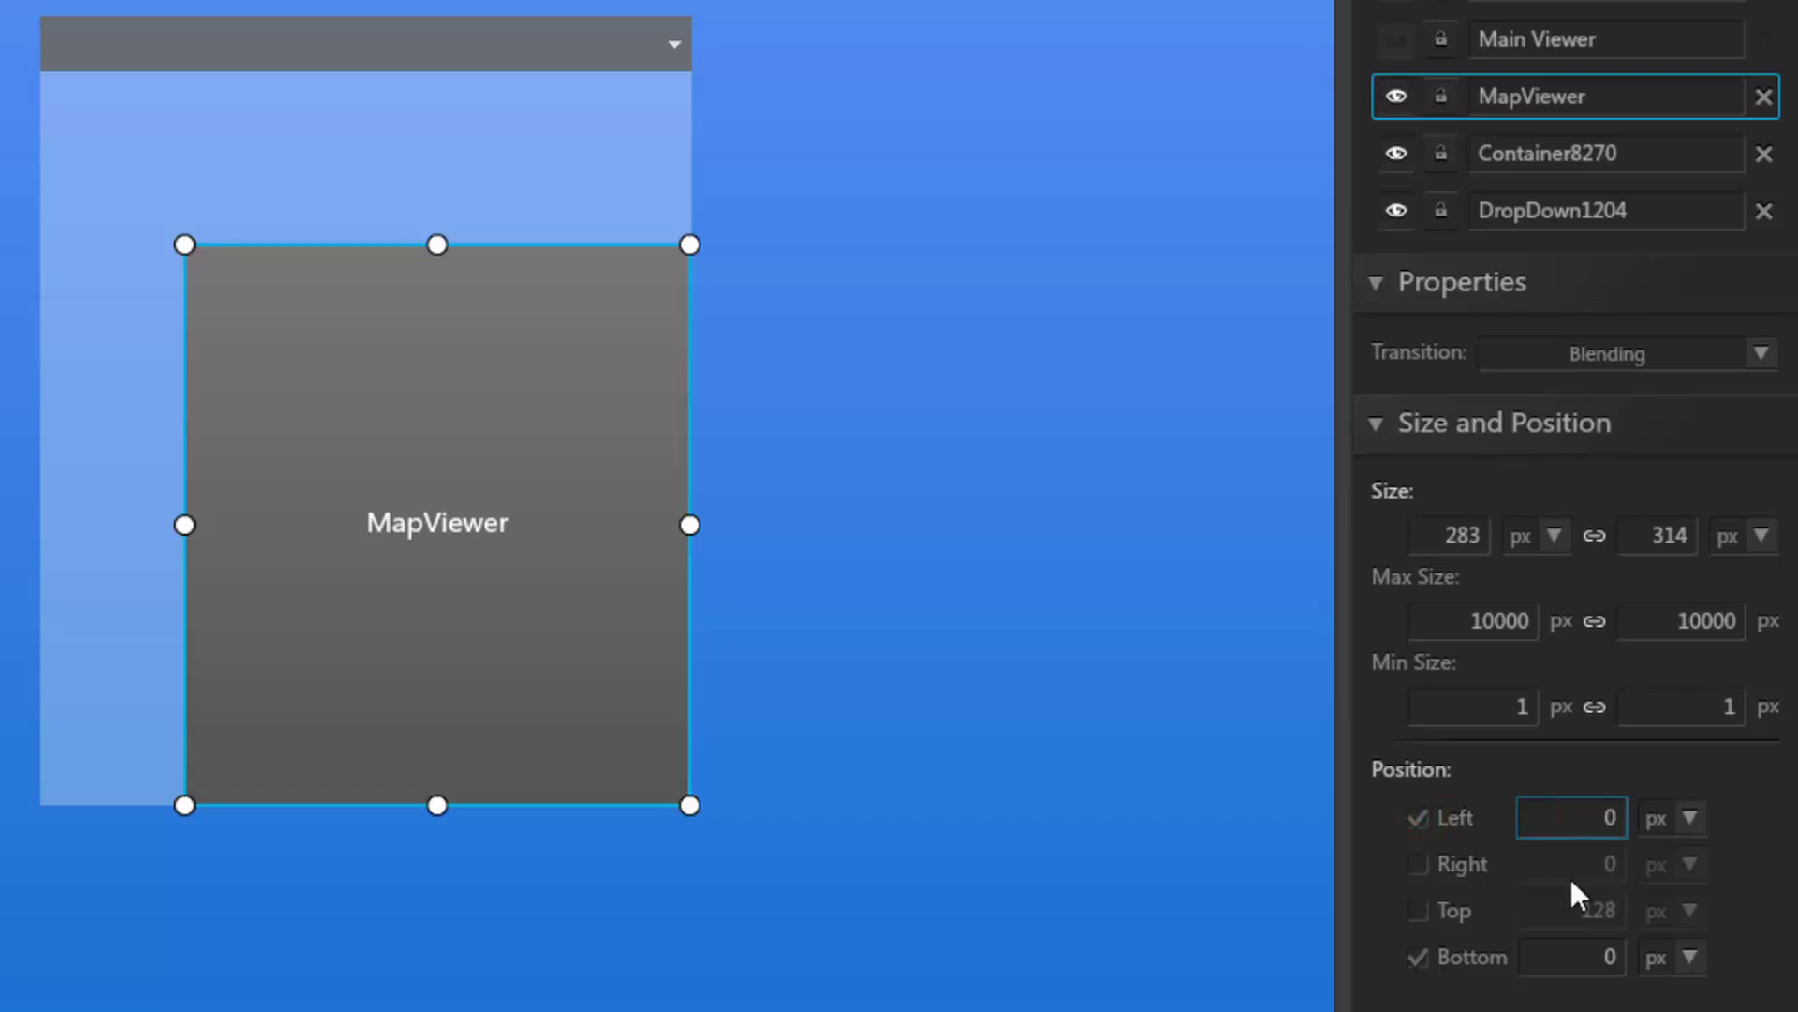
left_click(1448, 541)
left_click(1555, 536)
left_click(1514, 587)
left_click_drag(1437, 535, 1497, 549)
type("100")
left_click(1659, 538)
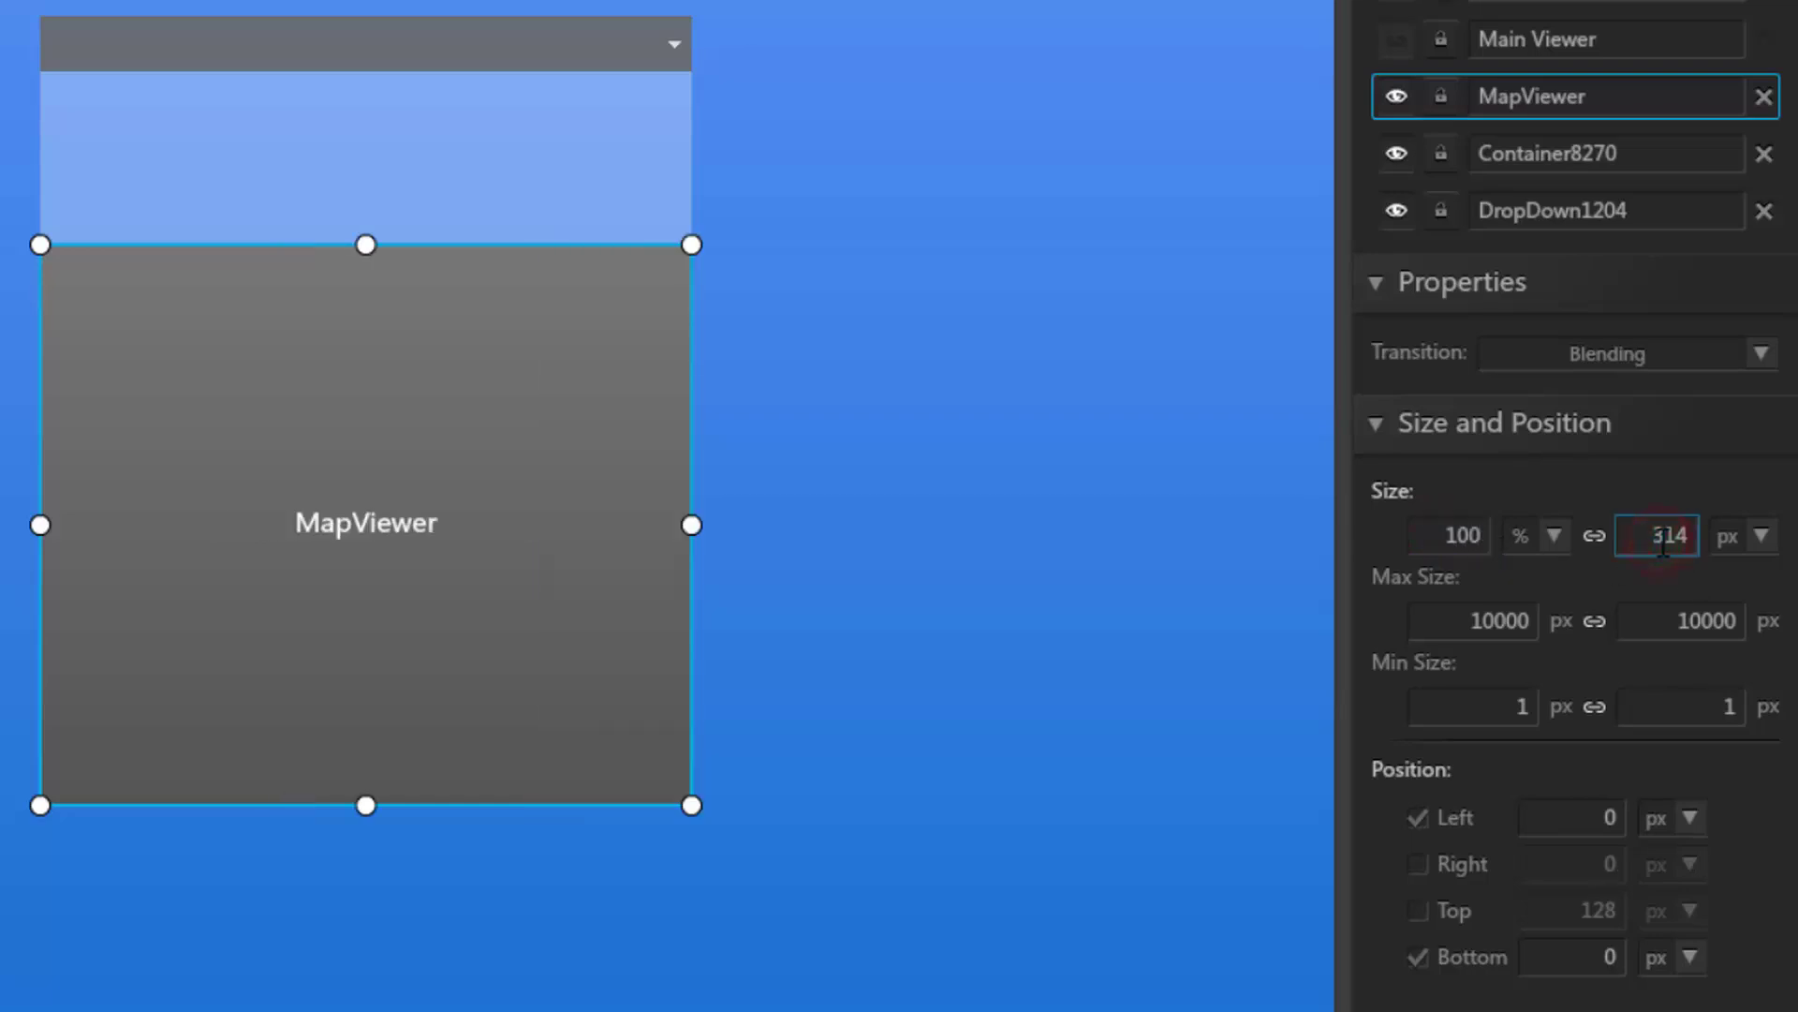
Switch the MapViewer's height to percent and stretch it up to the drop-down (about 92.77%)
left_click(1764, 541)
left_click(1729, 593)
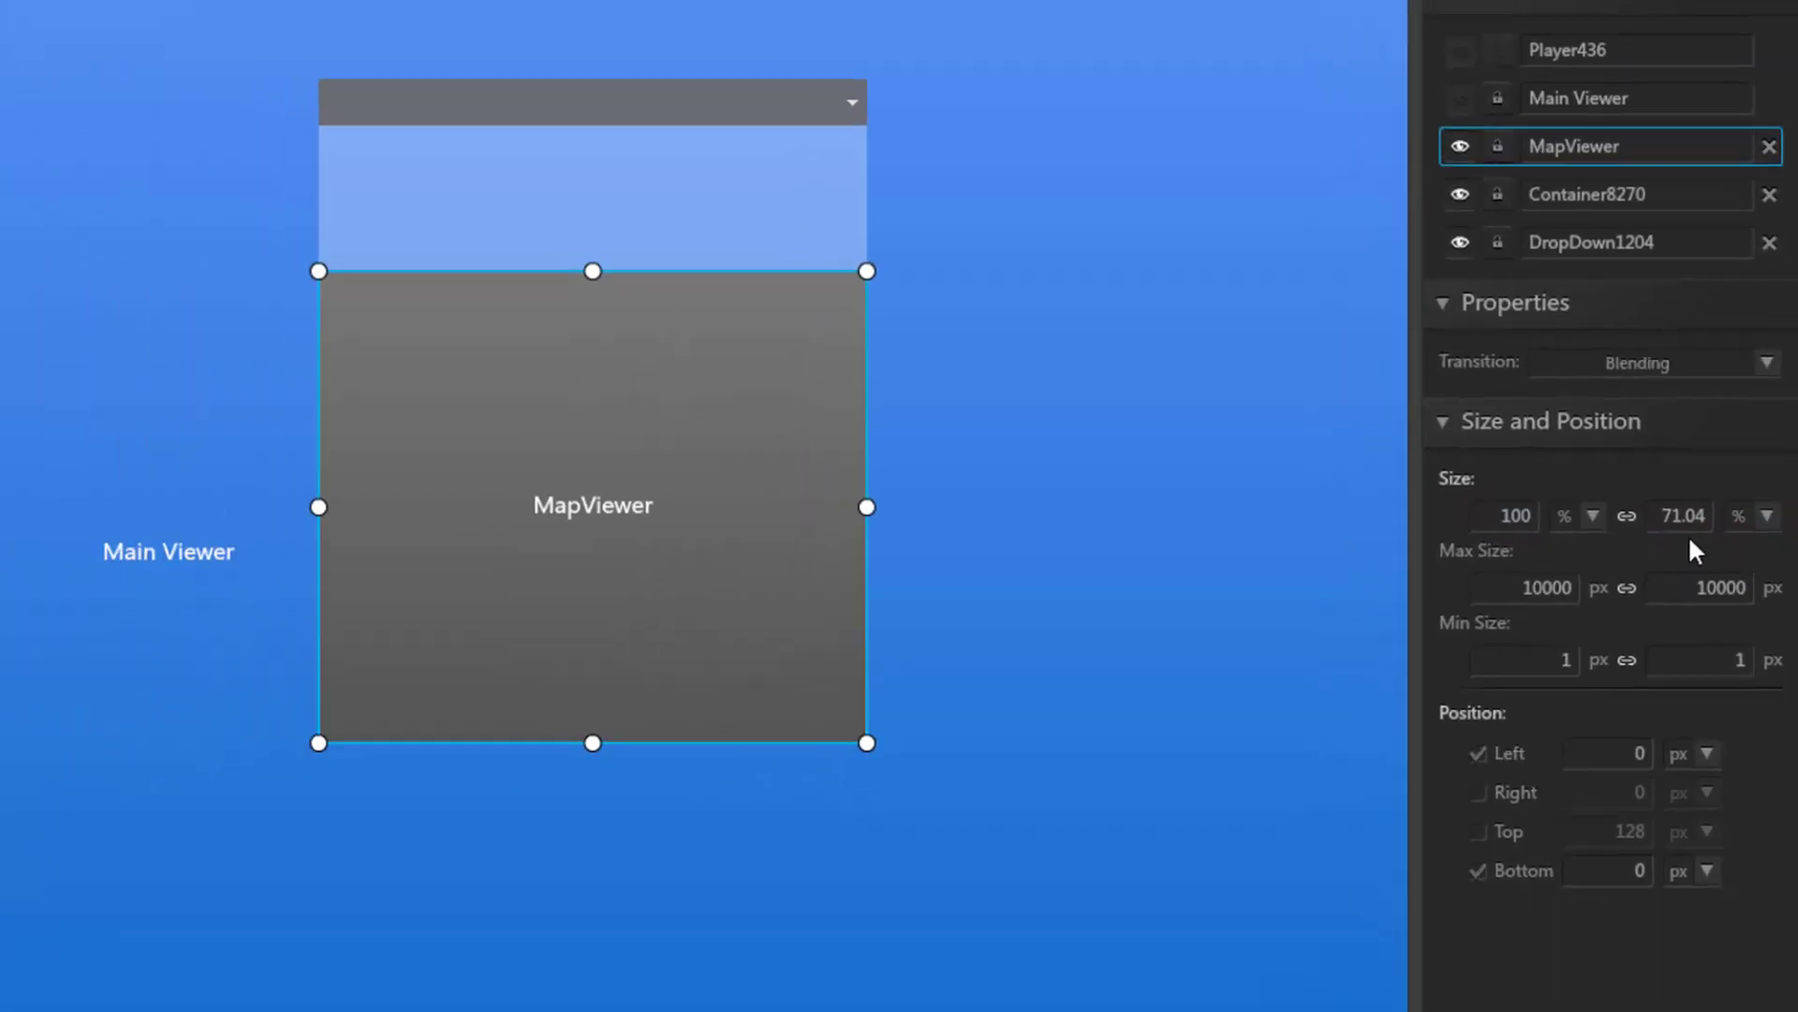
mouse_move(978, 316)
left_mouse_down()
mouse_move(980, 215)
mouse_move(1049, 226)
left_mouse_up()
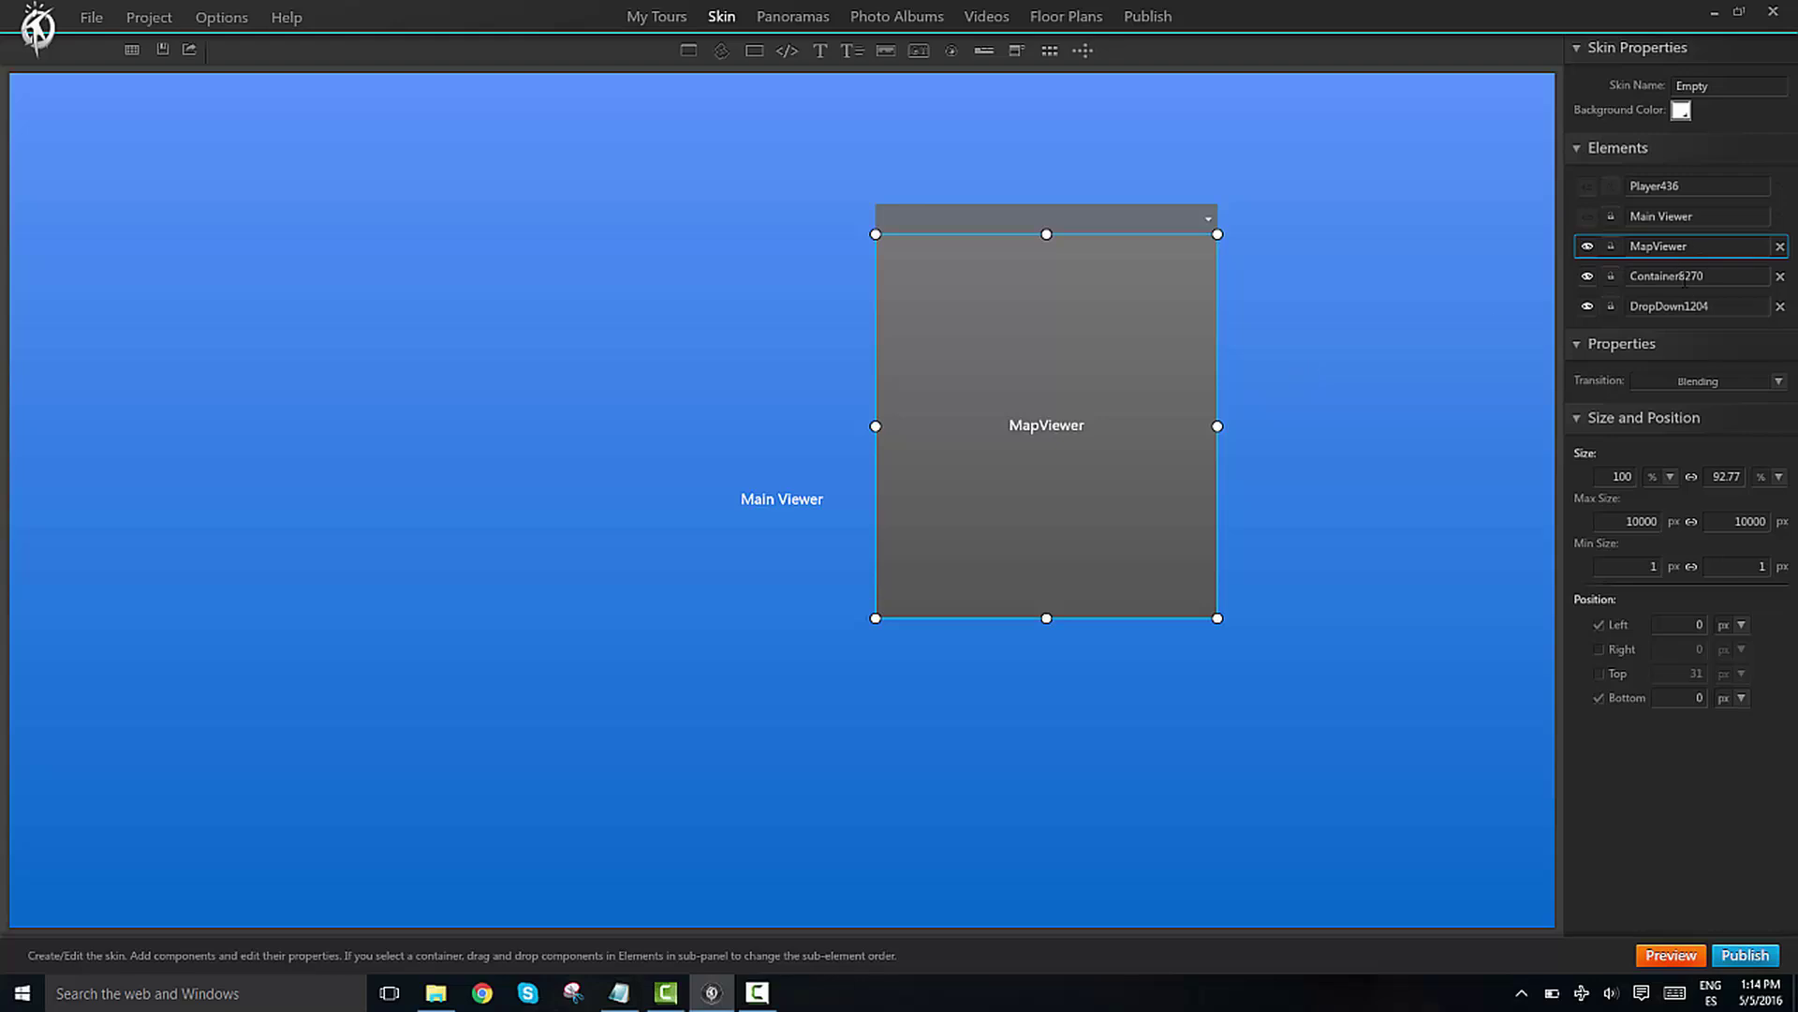
Narrow Container8270 to about 16.12% by 43.64% and dock the drop-down across the MapViewer's top
left_click(1682, 276)
mouse_move(1213, 207)
left_mouse_down()
mouse_move(1162, 181)
mouse_move(1123, 248)
left_mouse_up()
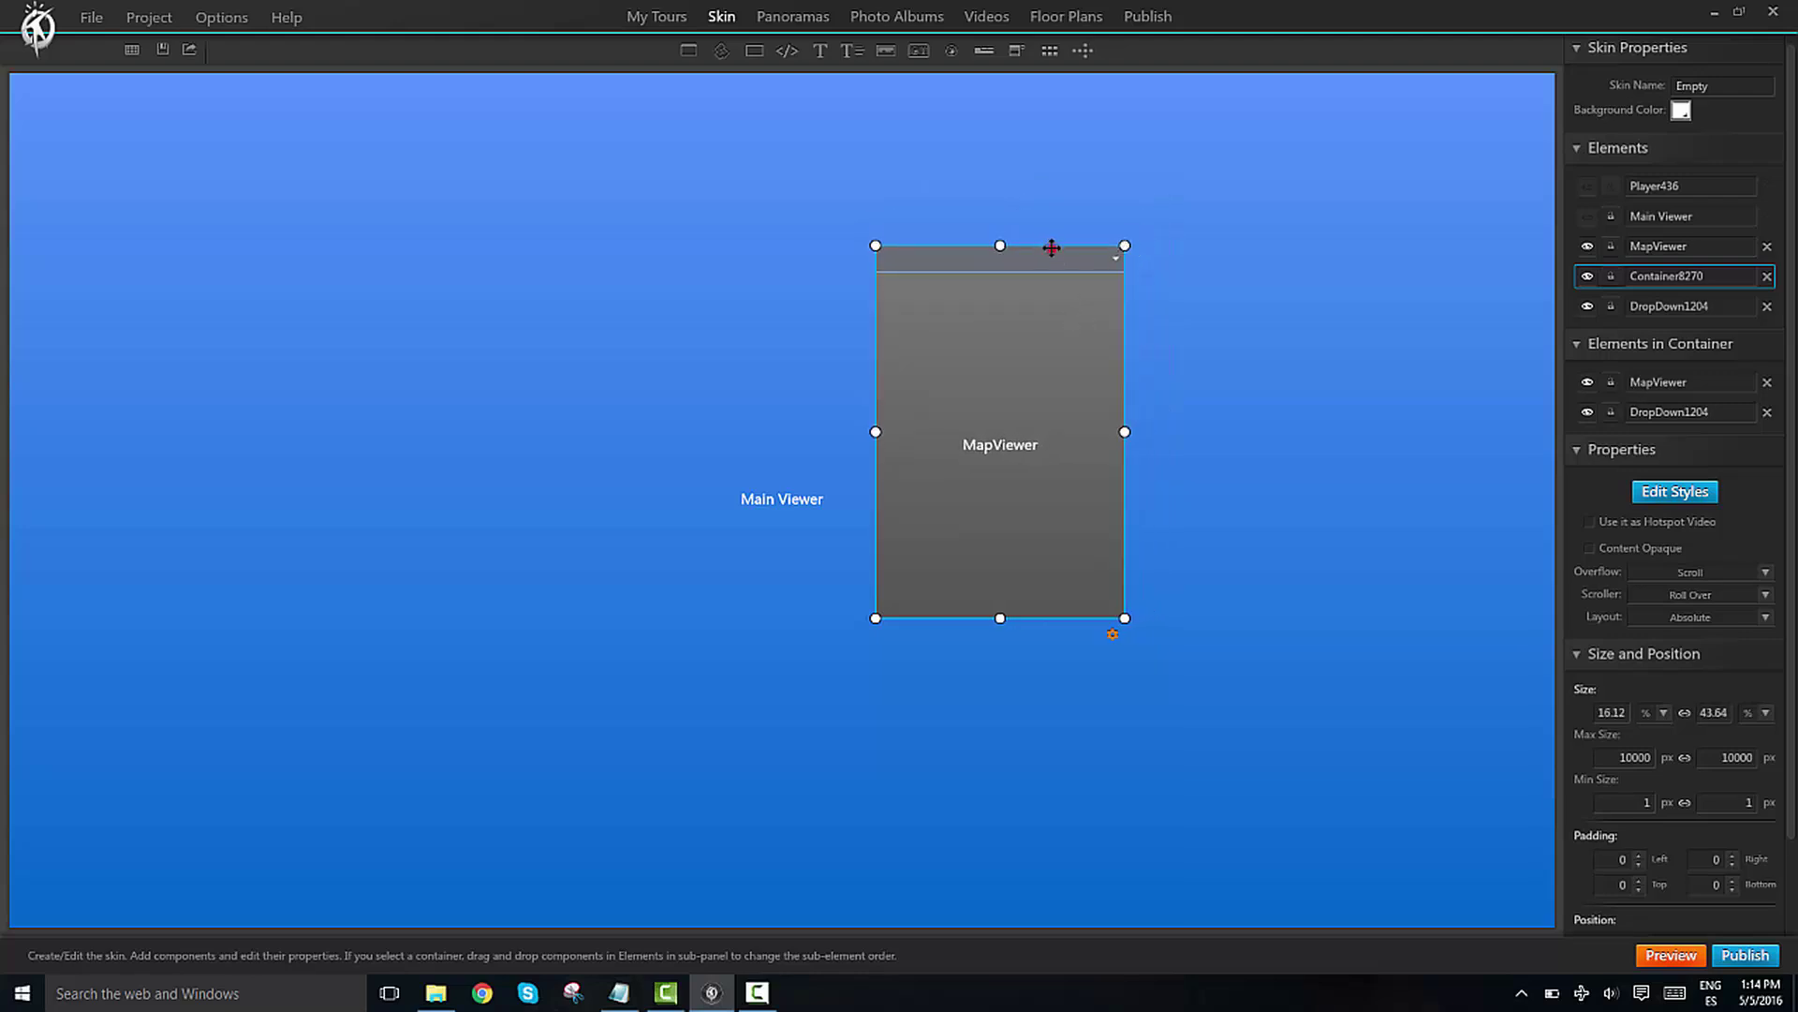
left_click_drag(1052, 247, 1177, 239)
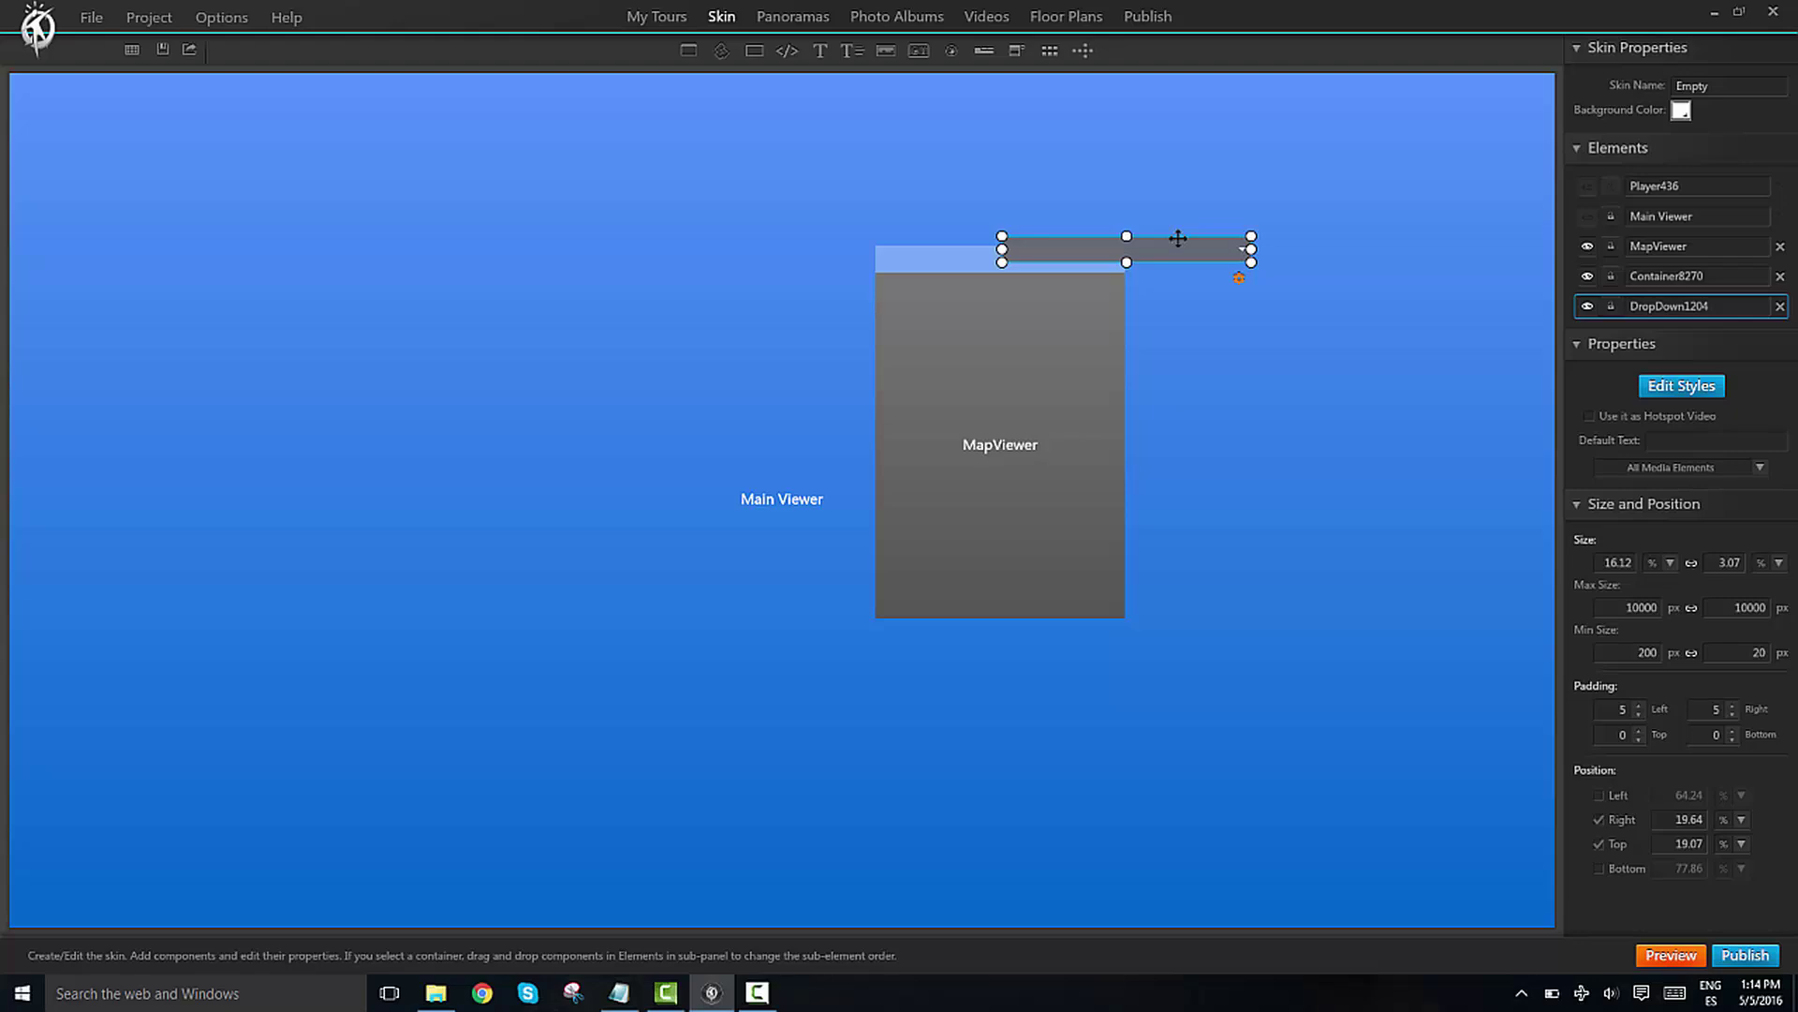
left_click_drag(1178, 245, 1049, 258)
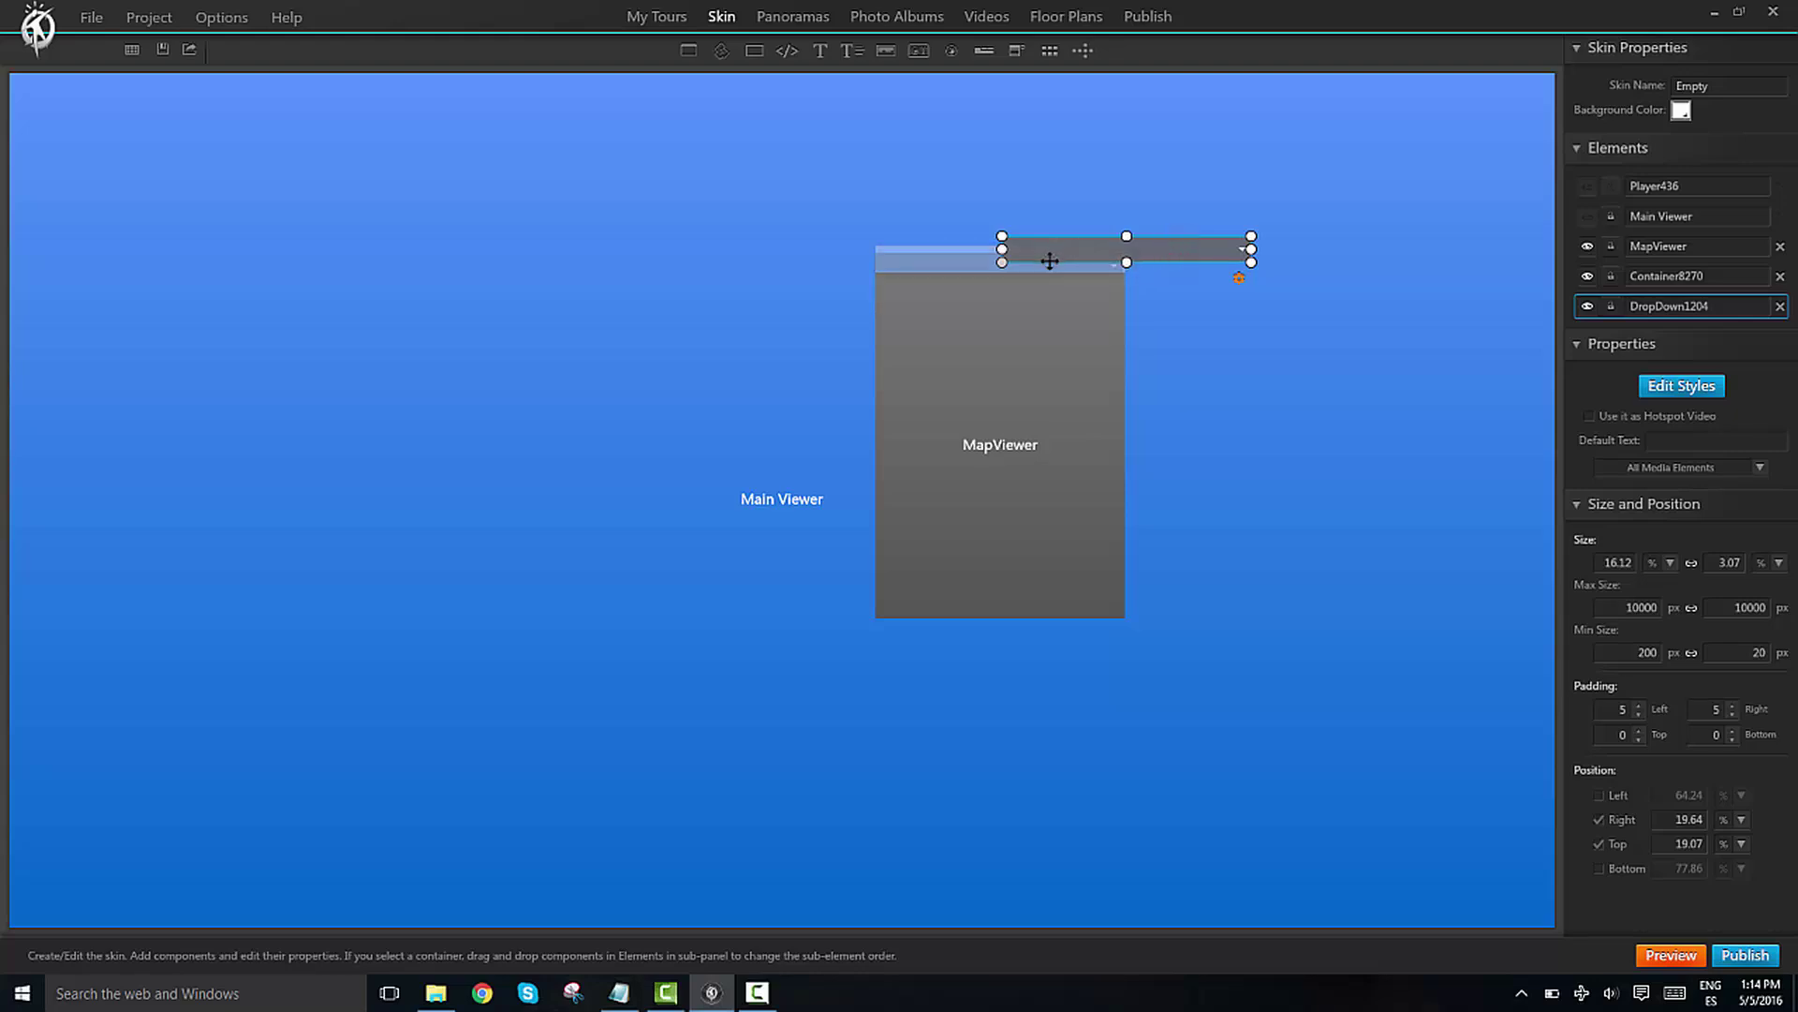
Nudge the drop-down flush to Top 0, then move Container8270 to the Main Viewer's top-right corner
left_click(1069, 334)
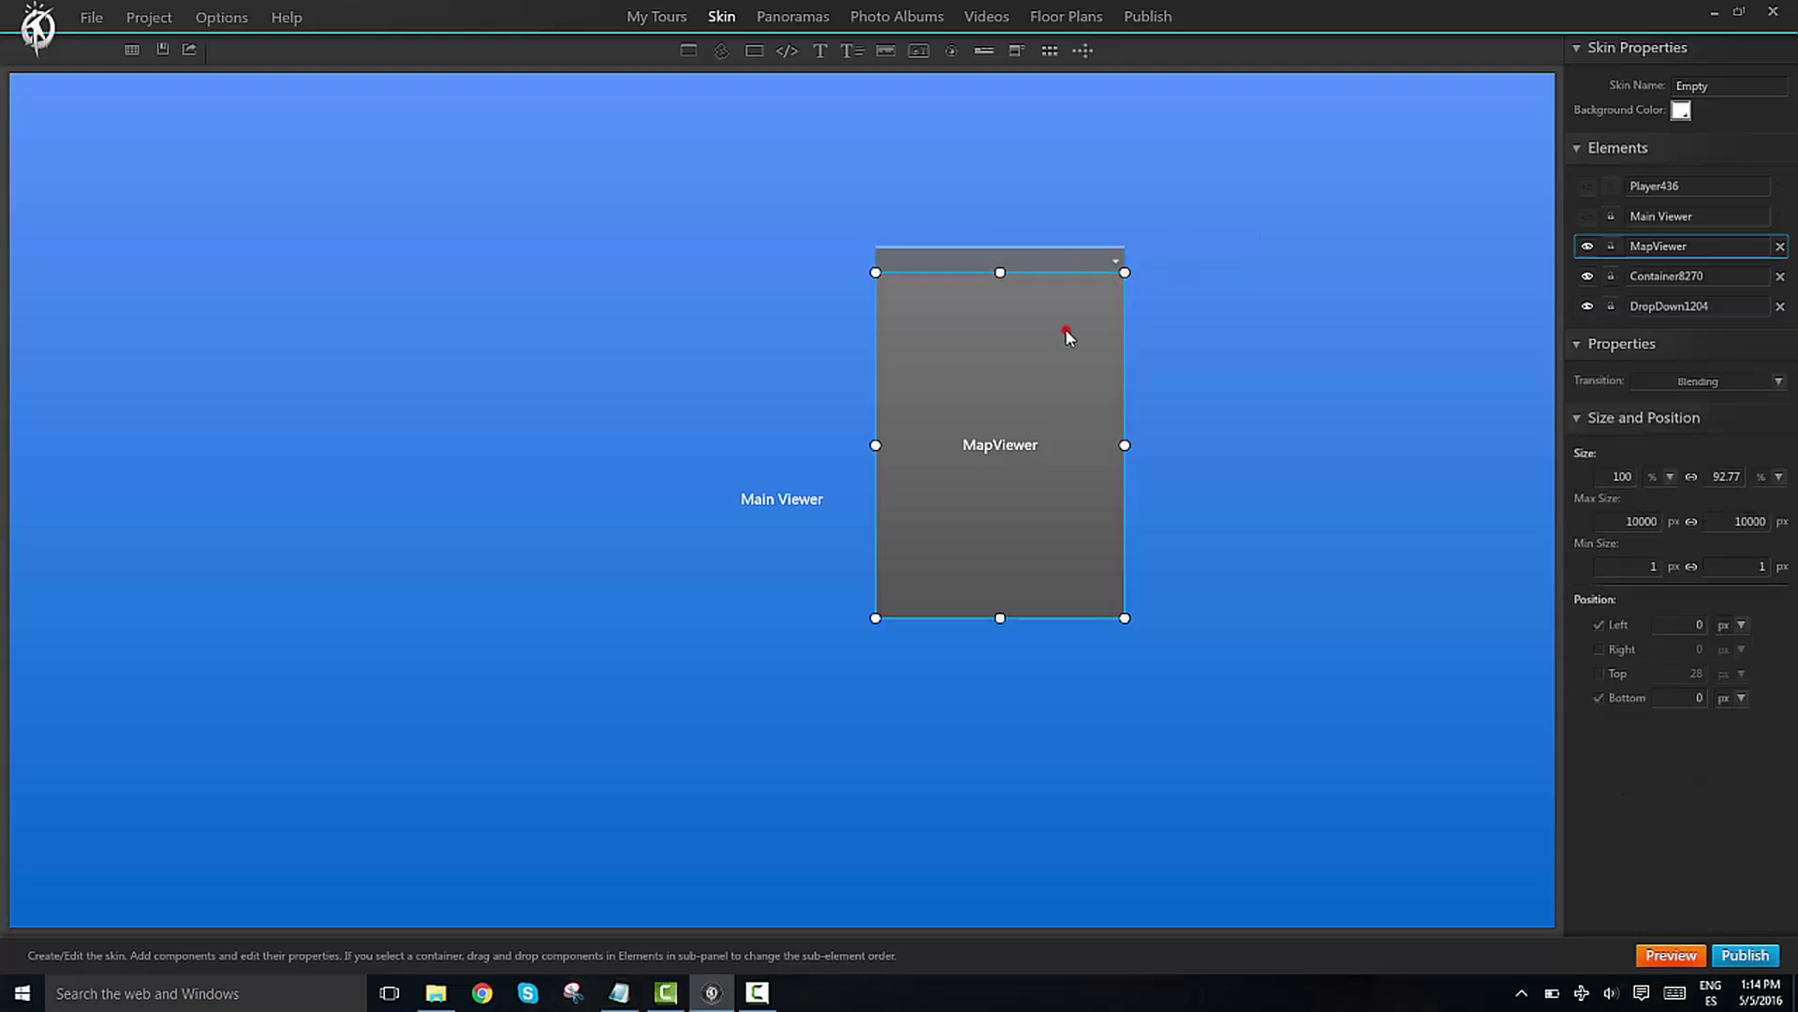
left_click(1056, 260)
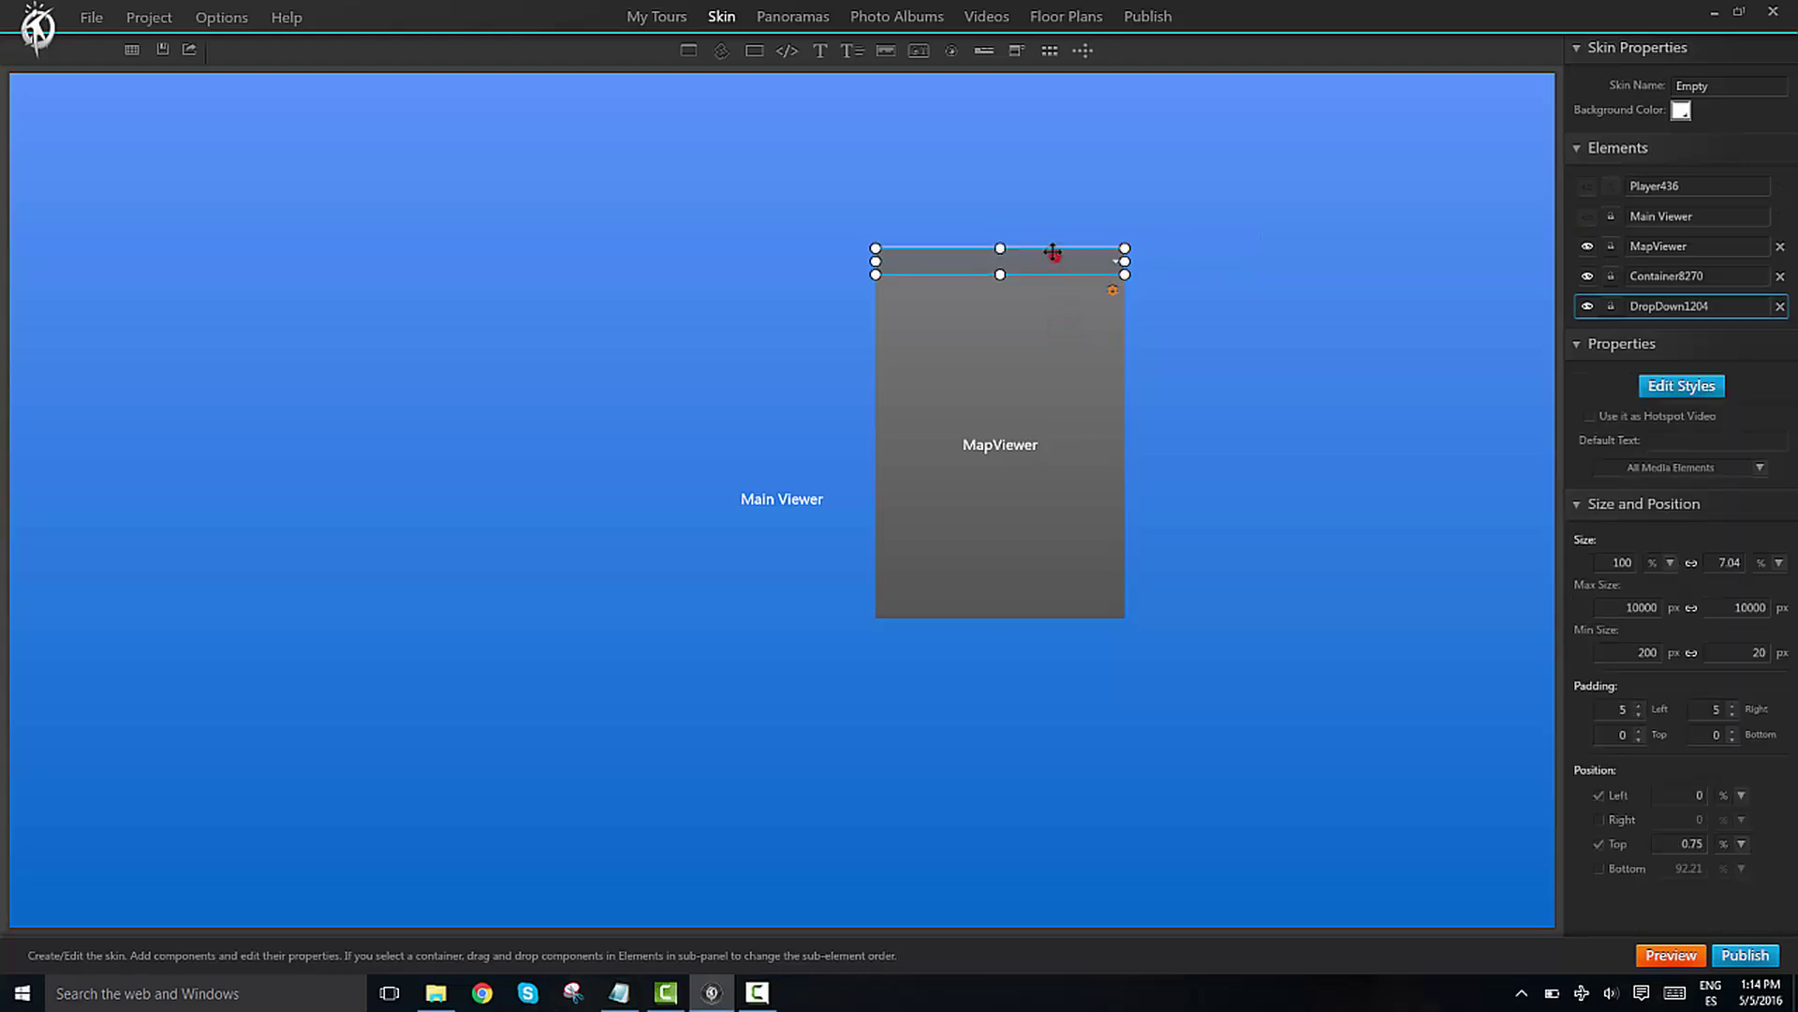
left_click_drag(1055, 260, 1051, 252)
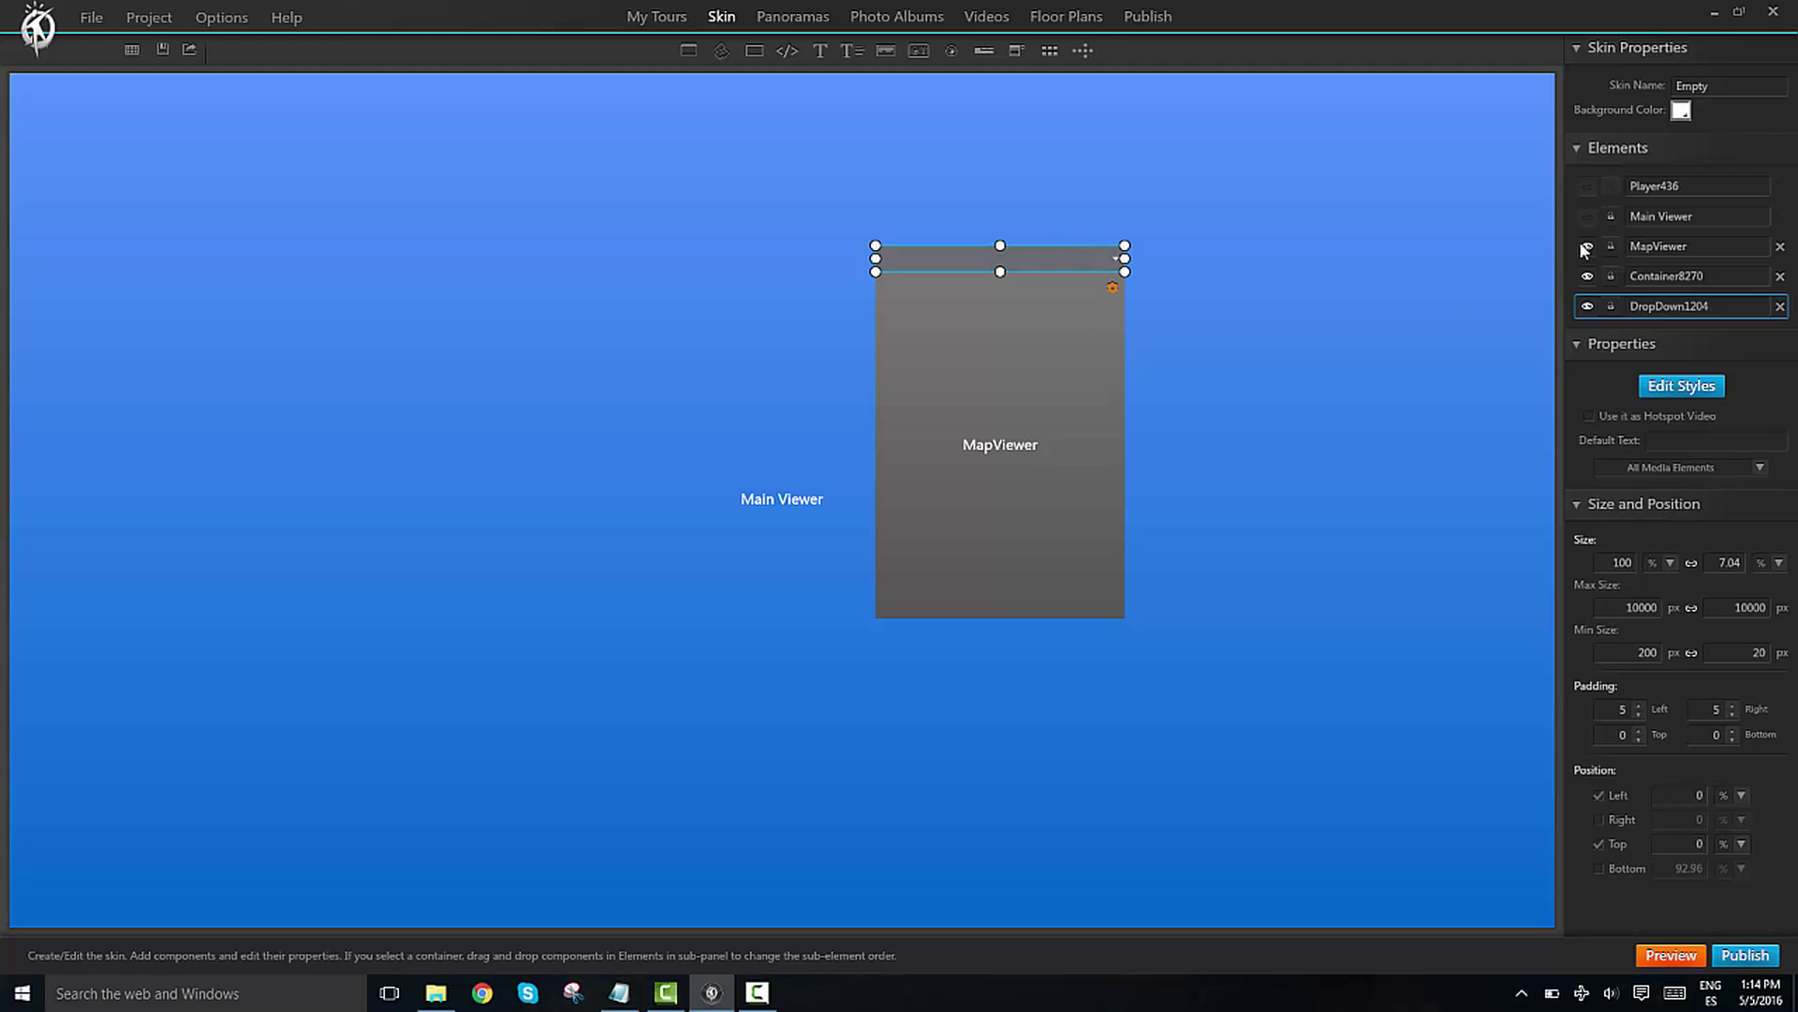
left_click(1665, 276)
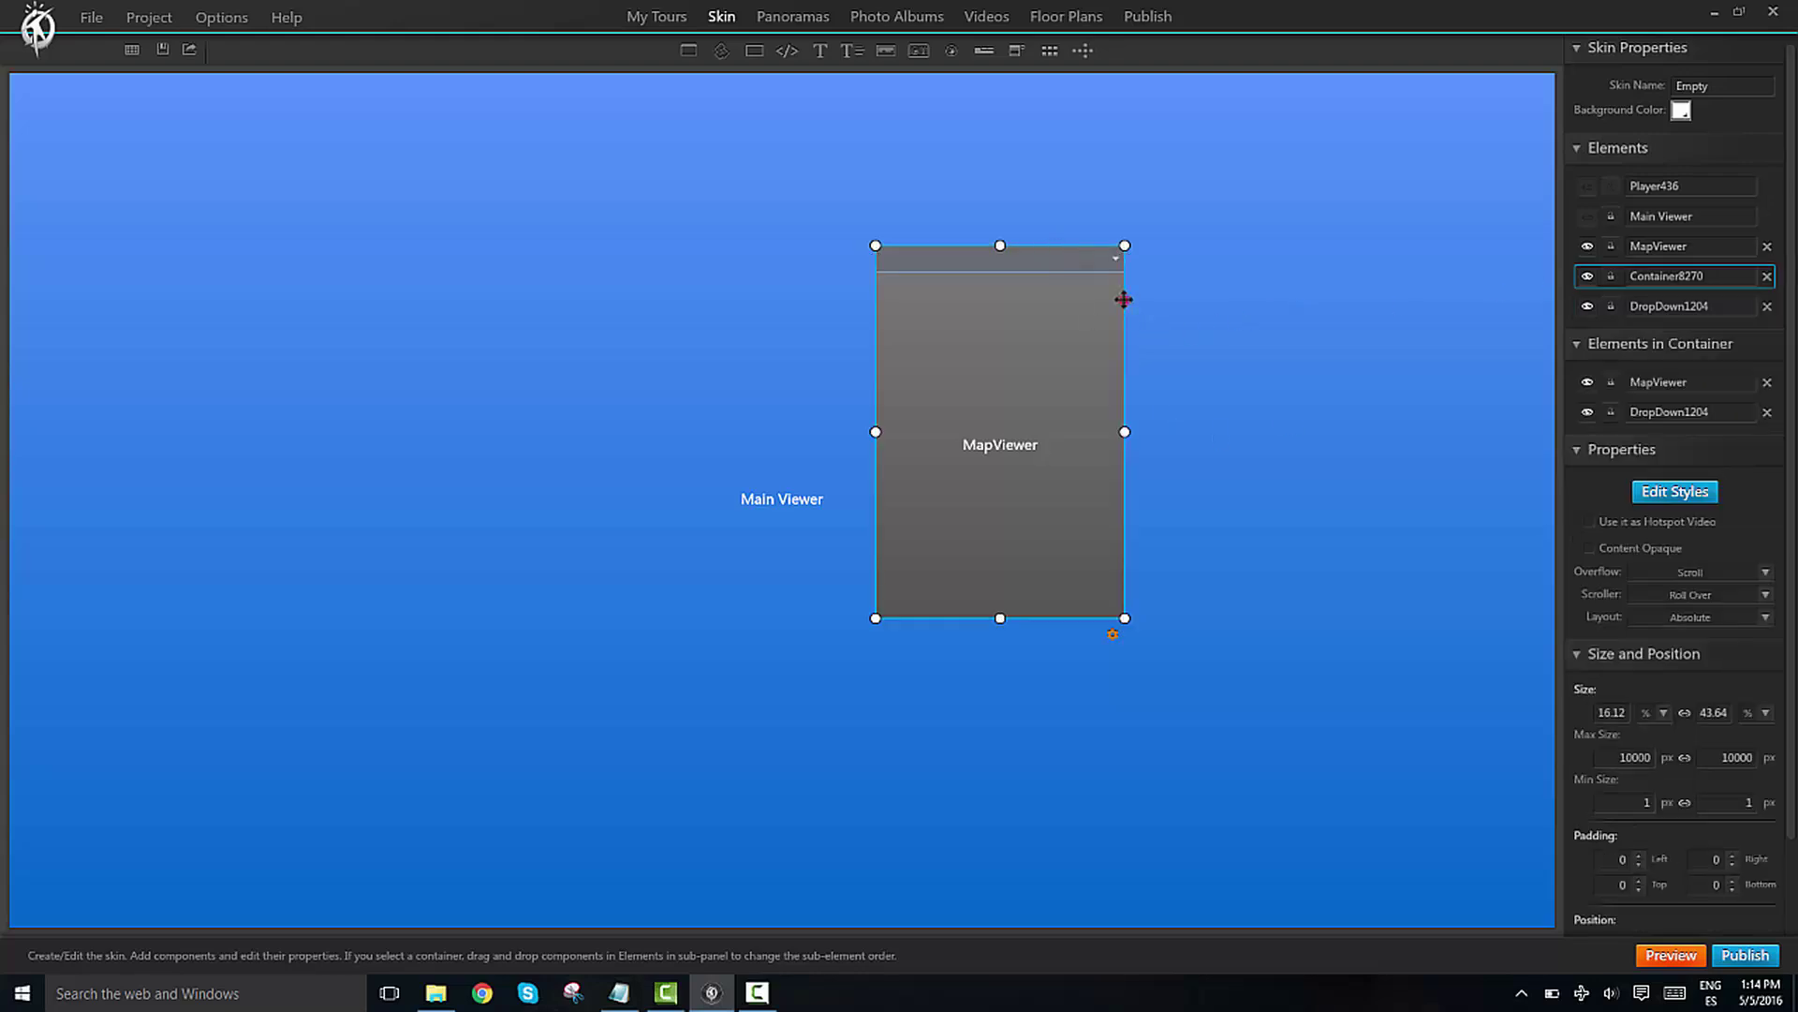
left_click_drag(1124, 300, 1521, 153)
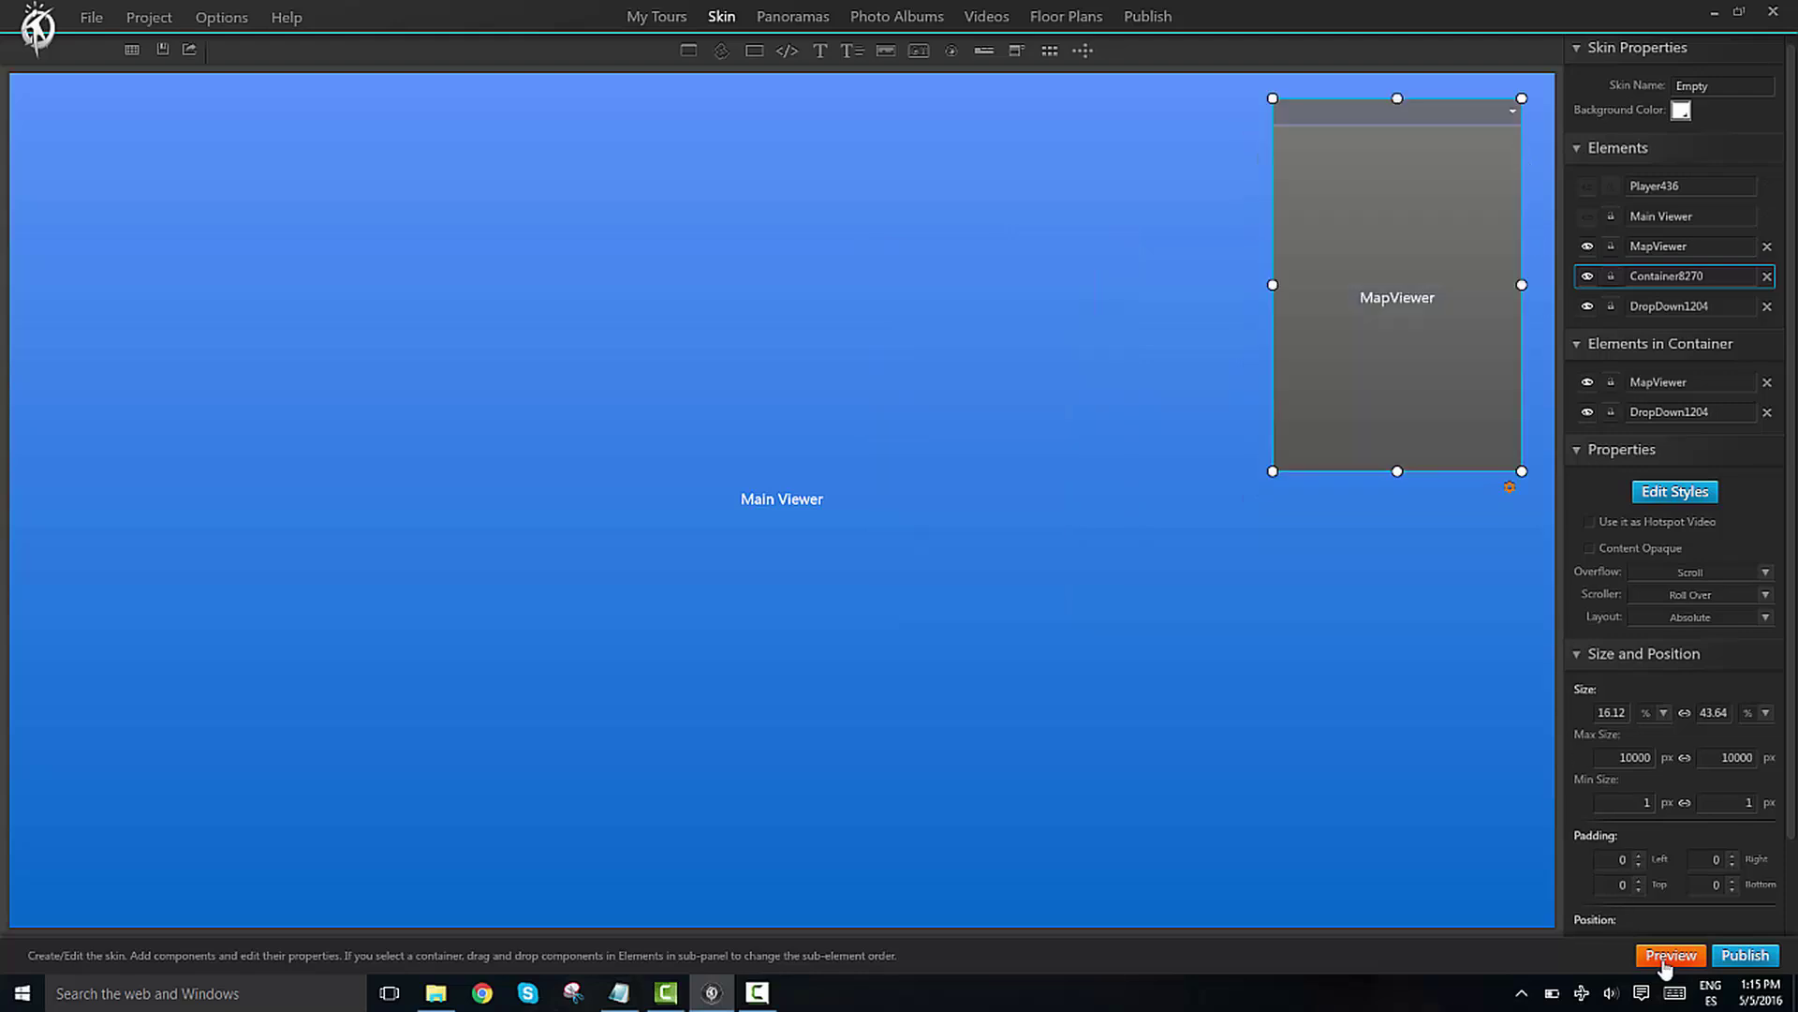
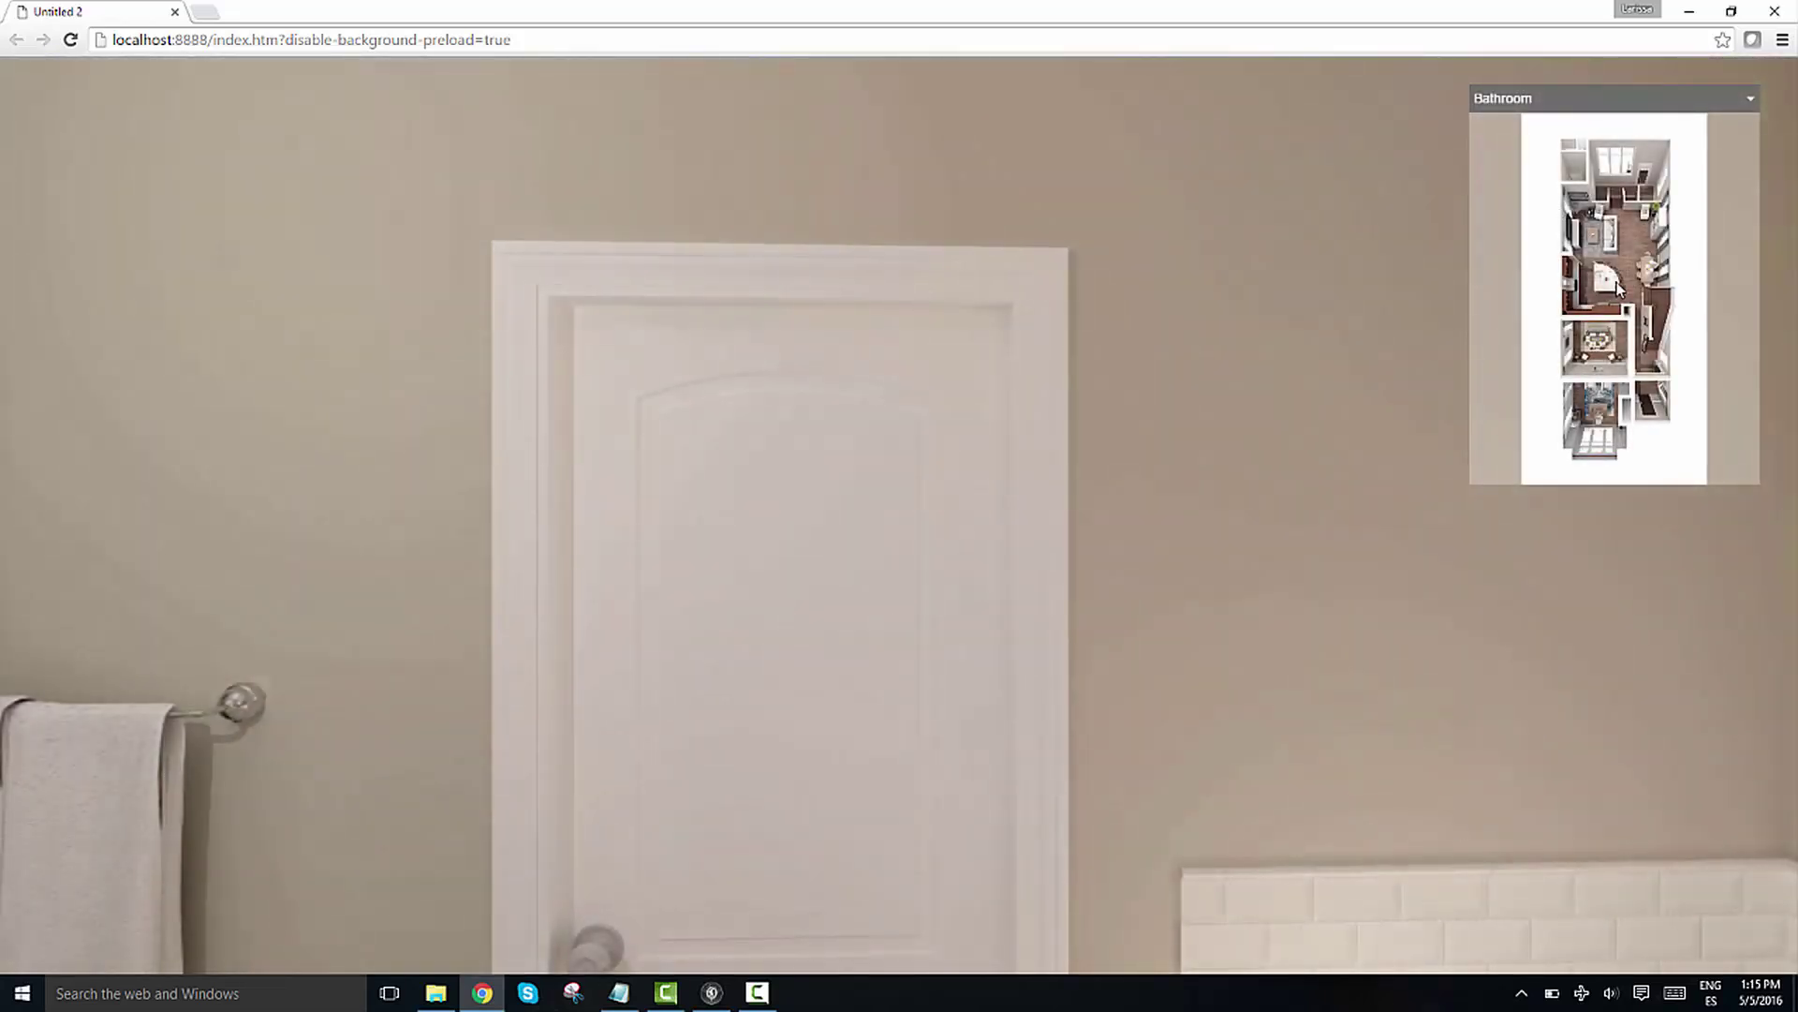
scroll(1617, 283, "up", 3)
scroll(1618, 282, "down", 3)
scroll(1050, 567, "down", 3)
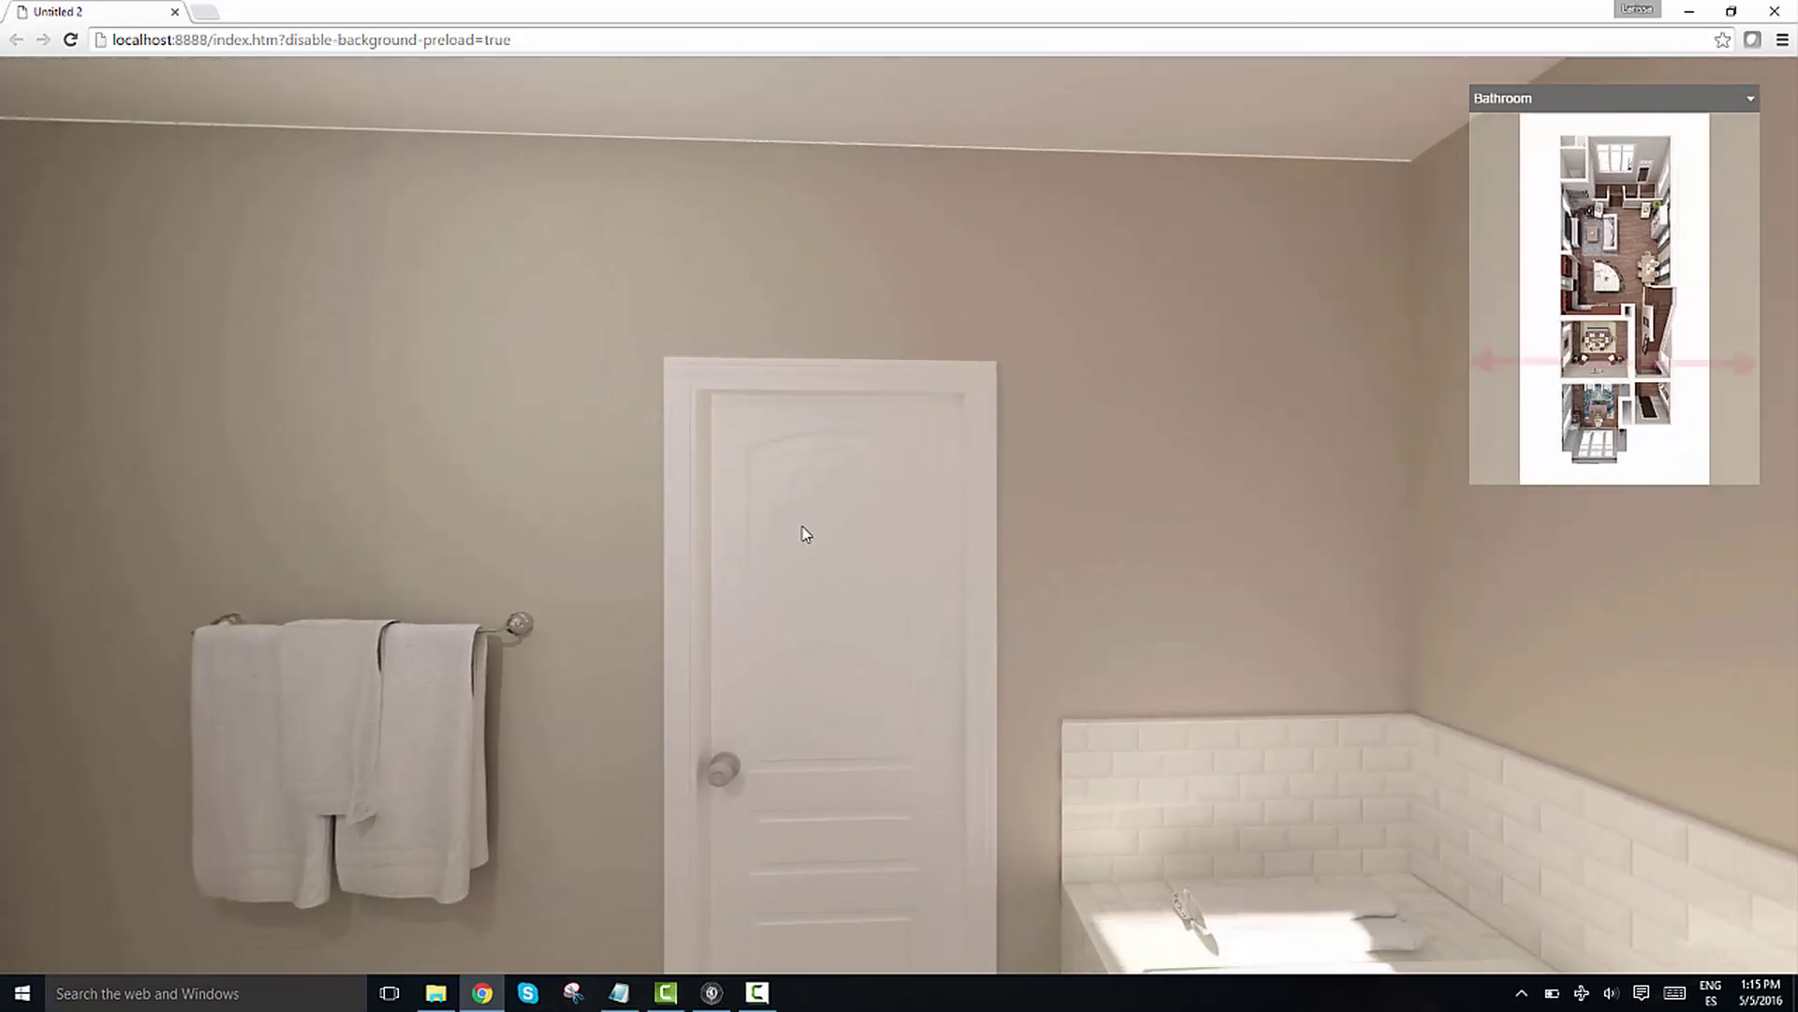
Turn the preview toward the bathtub and vanity, then check the room dropdown, staying in Bathroom
left_click_drag(802, 530, 783, 534)
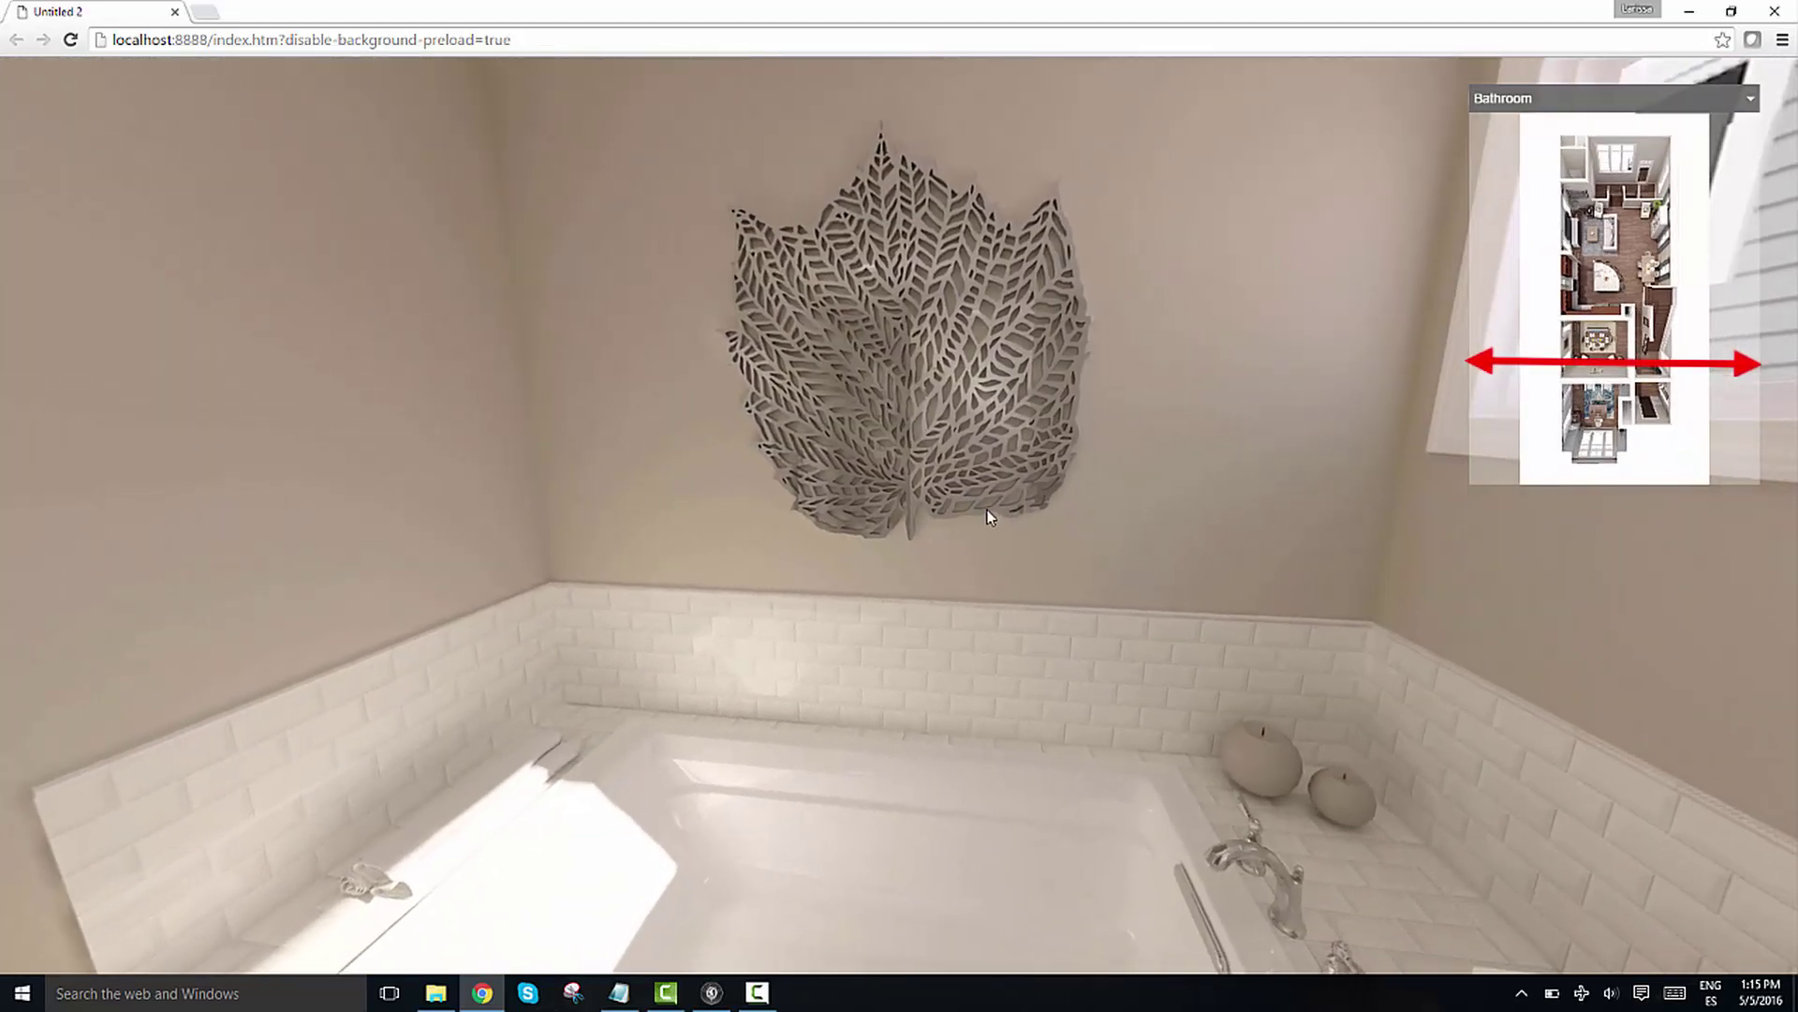
left_click_drag(1031, 491, 1313, 521)
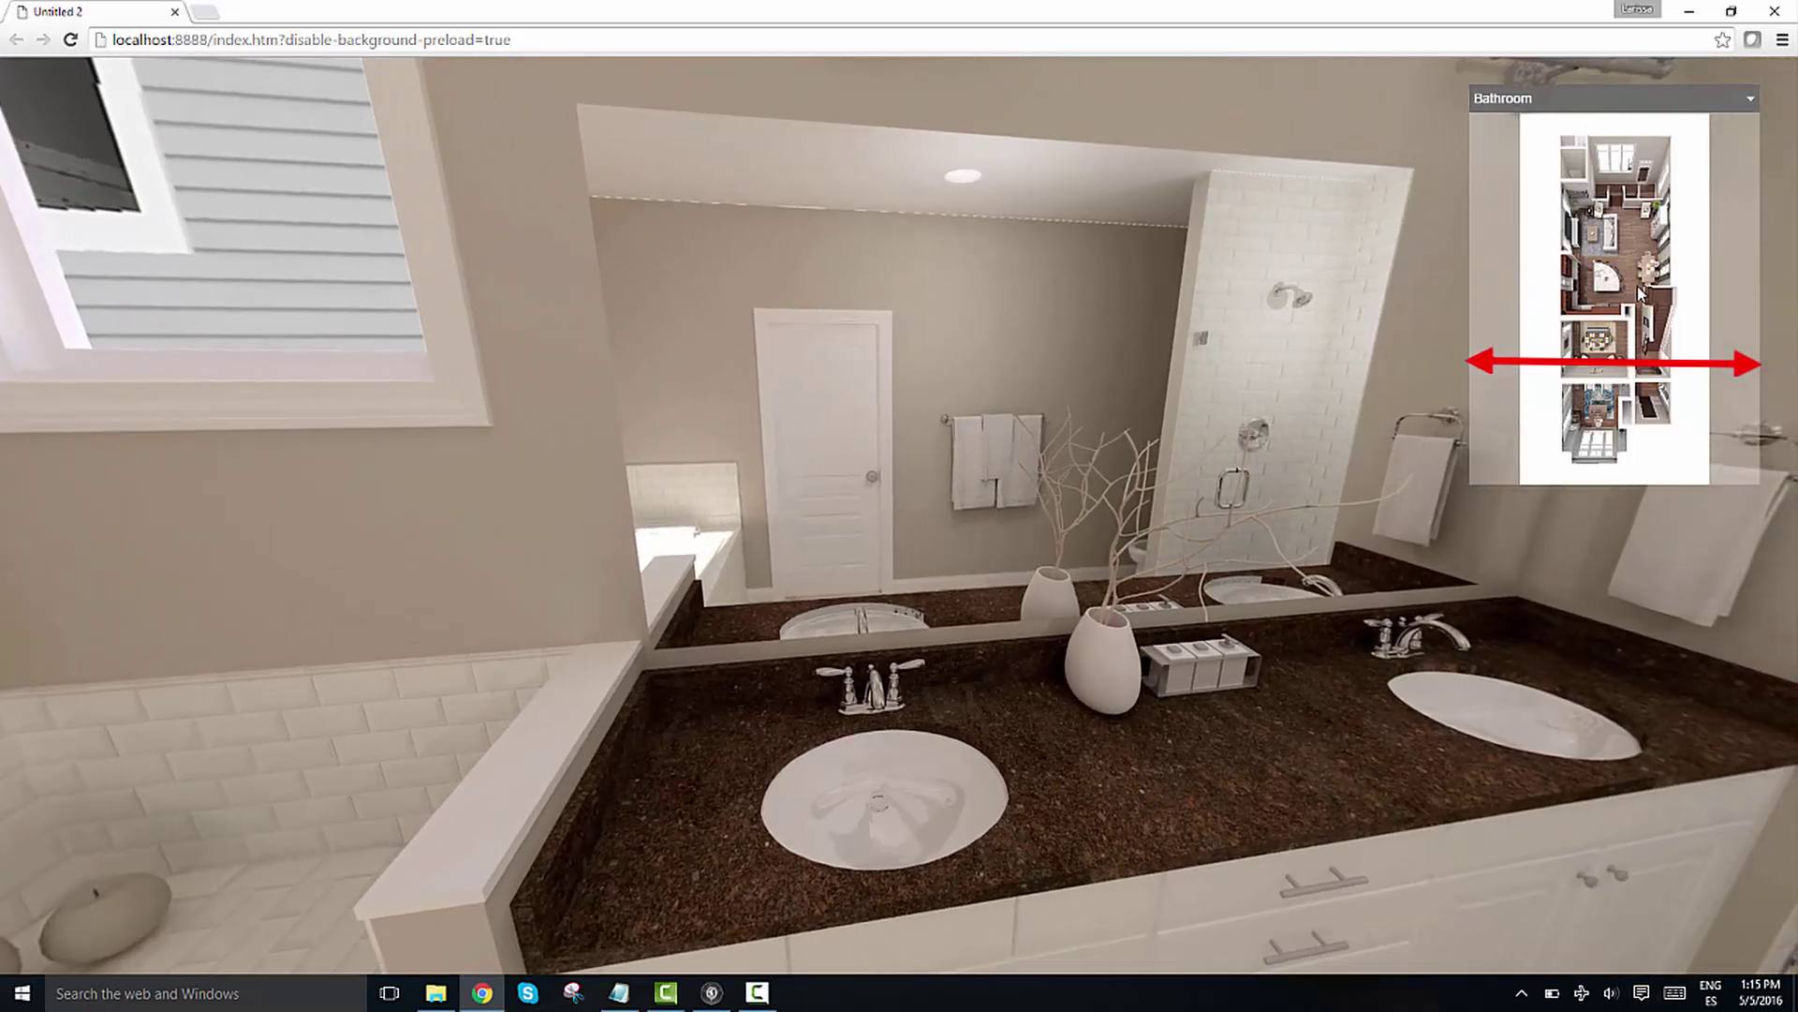
scroll(1639, 290, "up", 1)
scroll(1640, 290, "up", 1)
scroll(1640, 291, "up", 1)
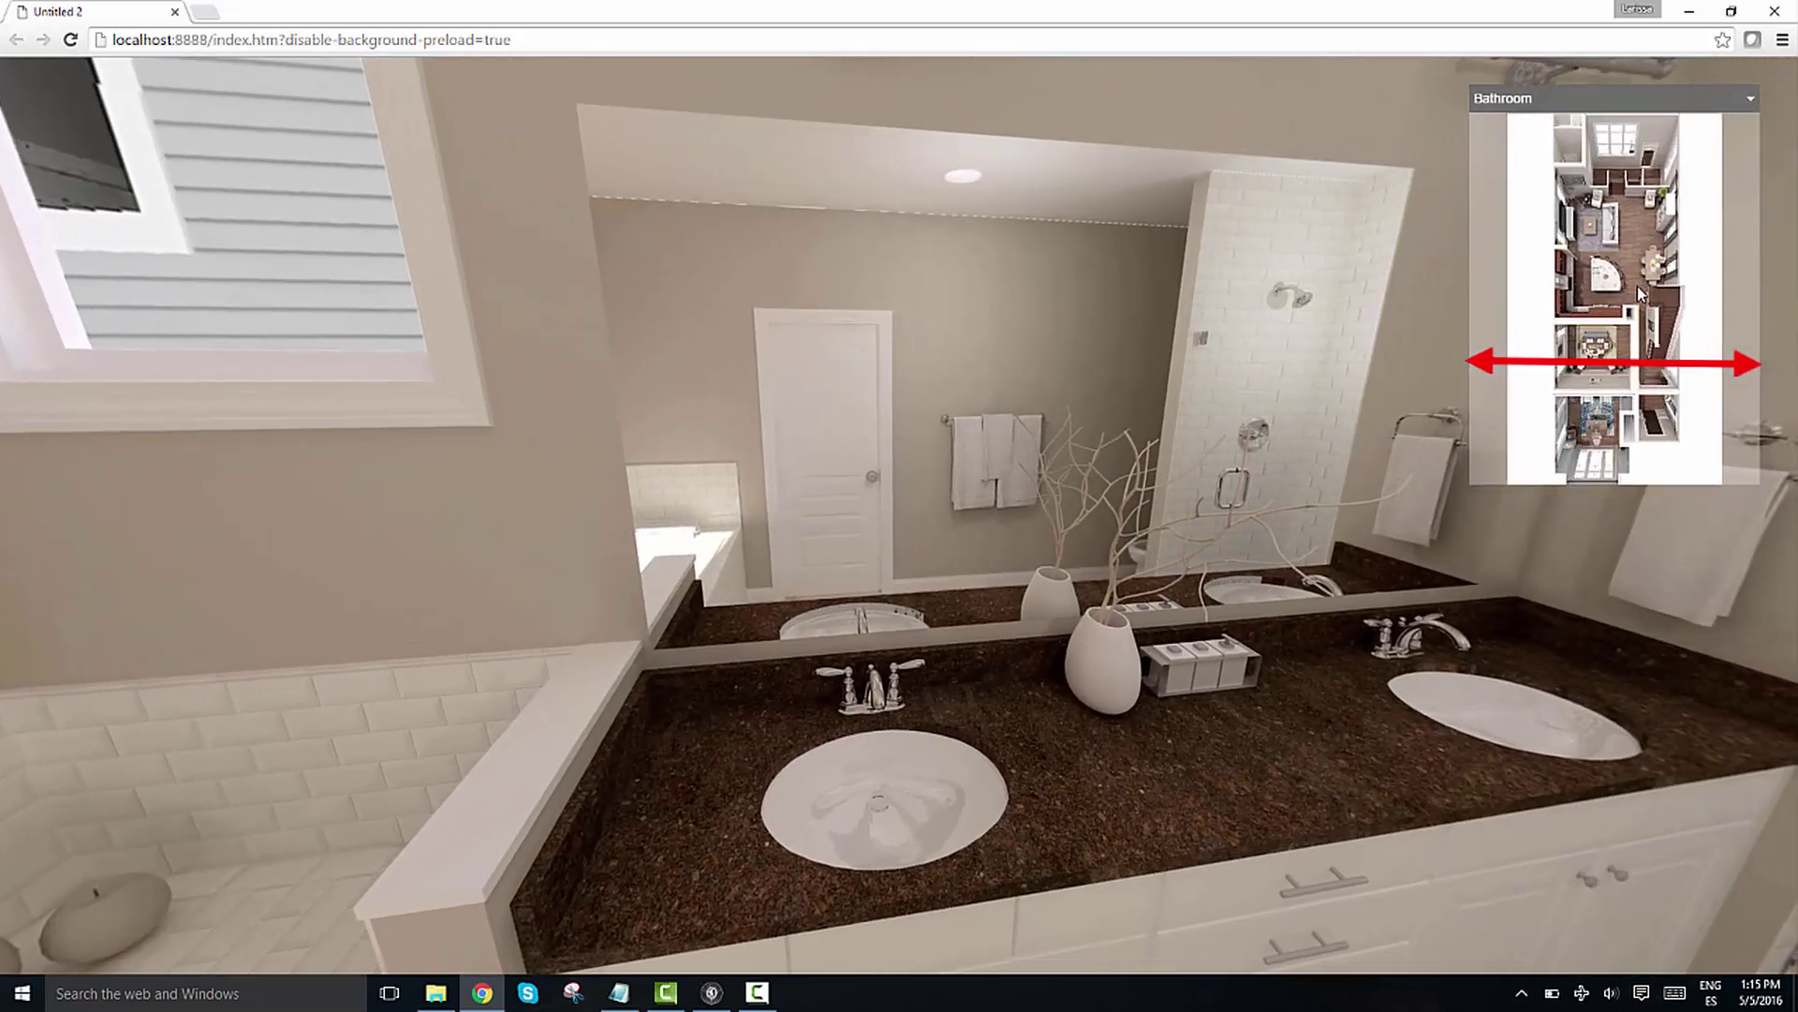
scroll(1640, 290, "down", 2)
left_click(1751, 106)
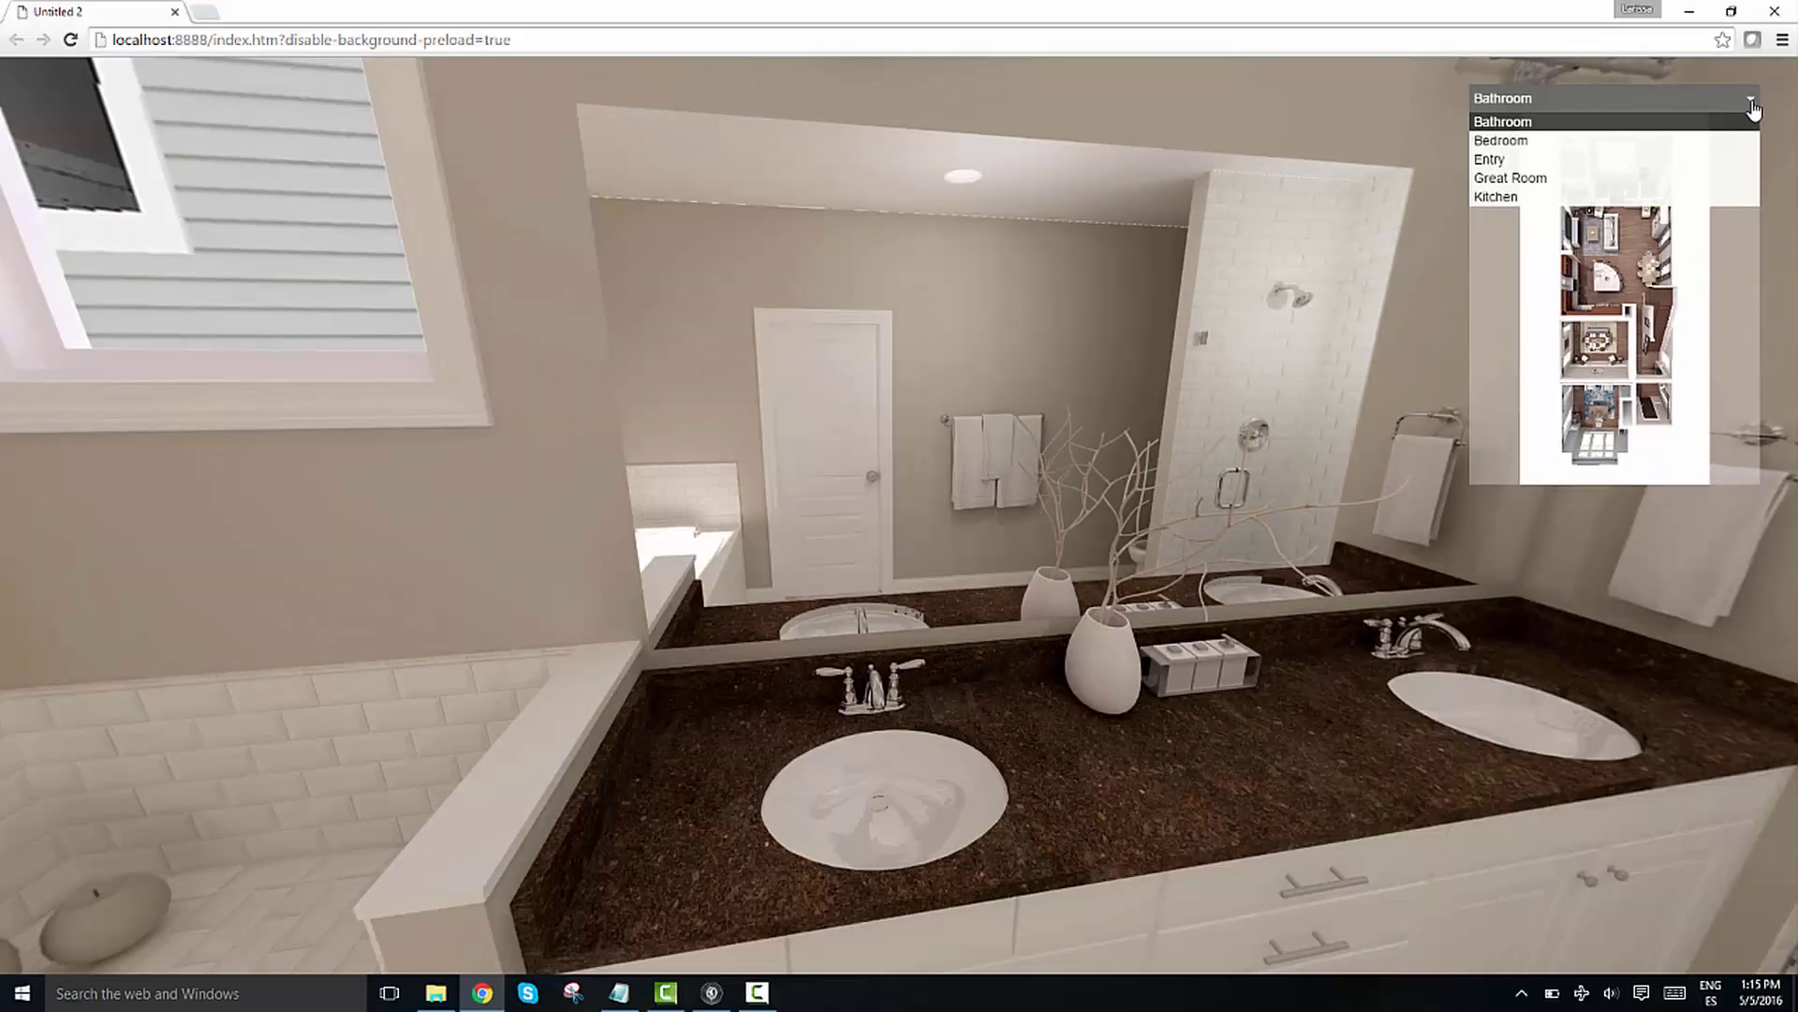
left_click(1752, 108)
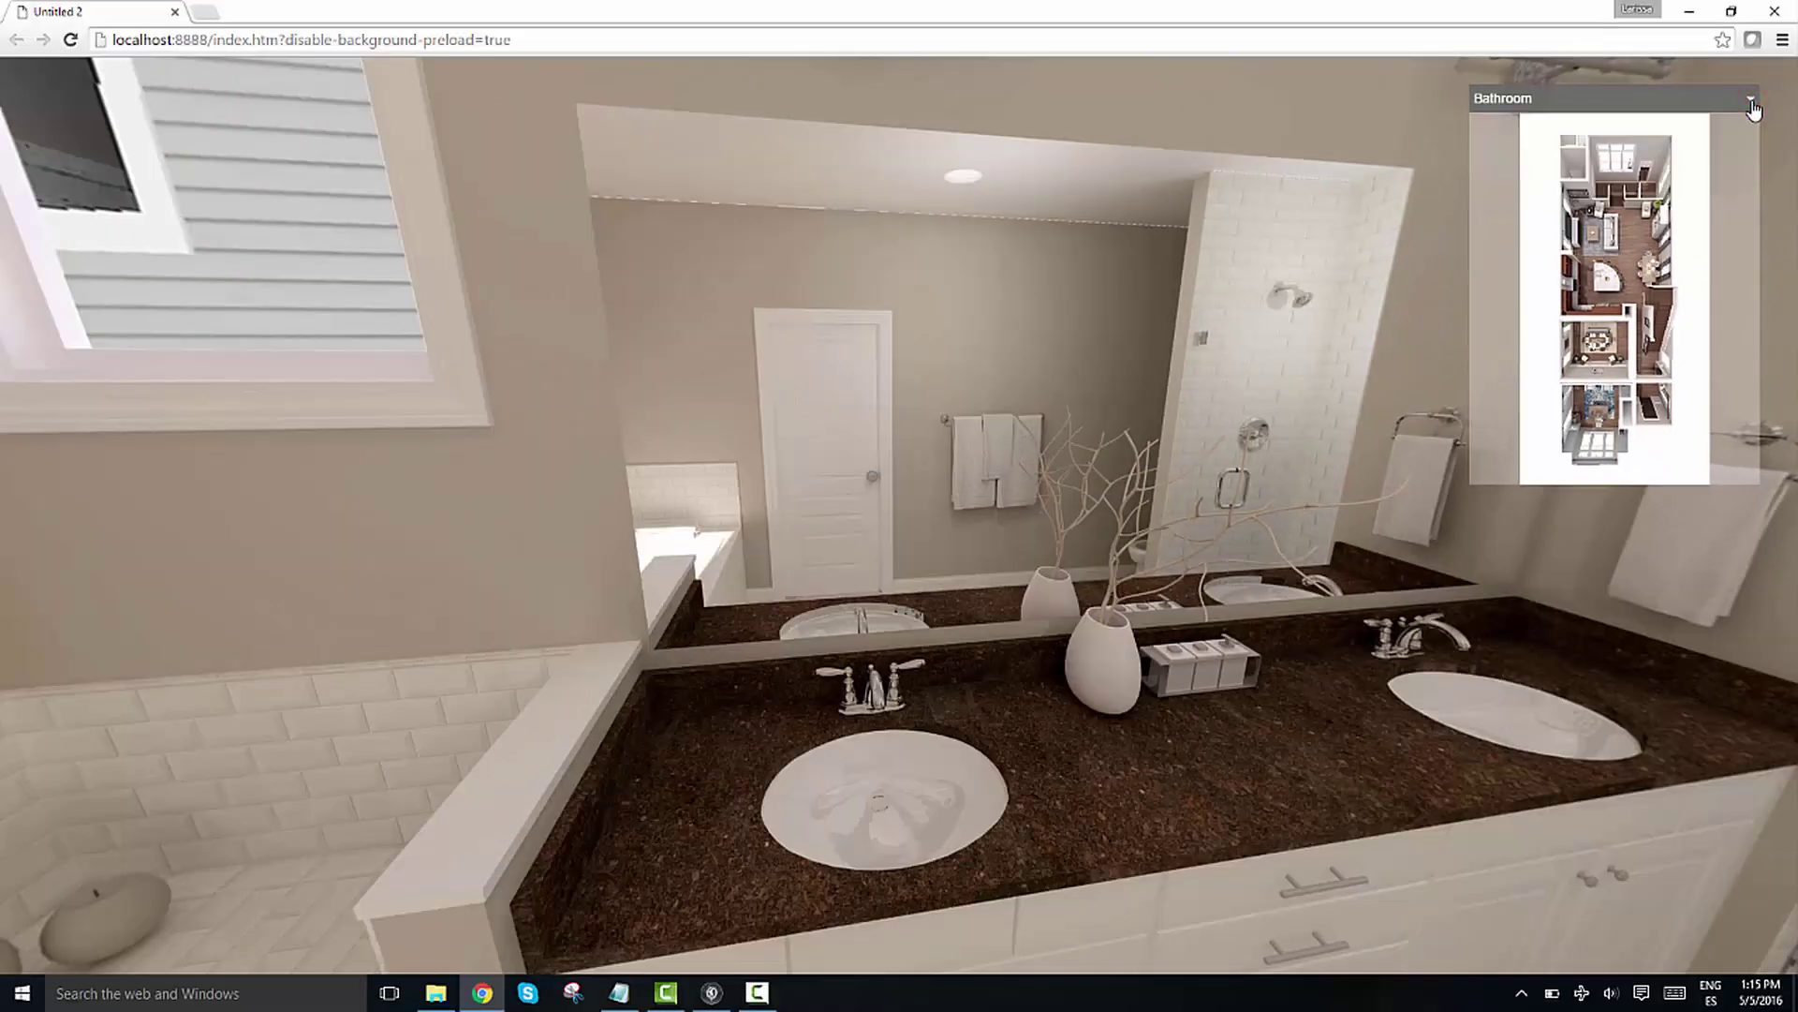
Back in the editor, set DropDown1204's media filter to Only Floor Plans
left_click(711, 993)
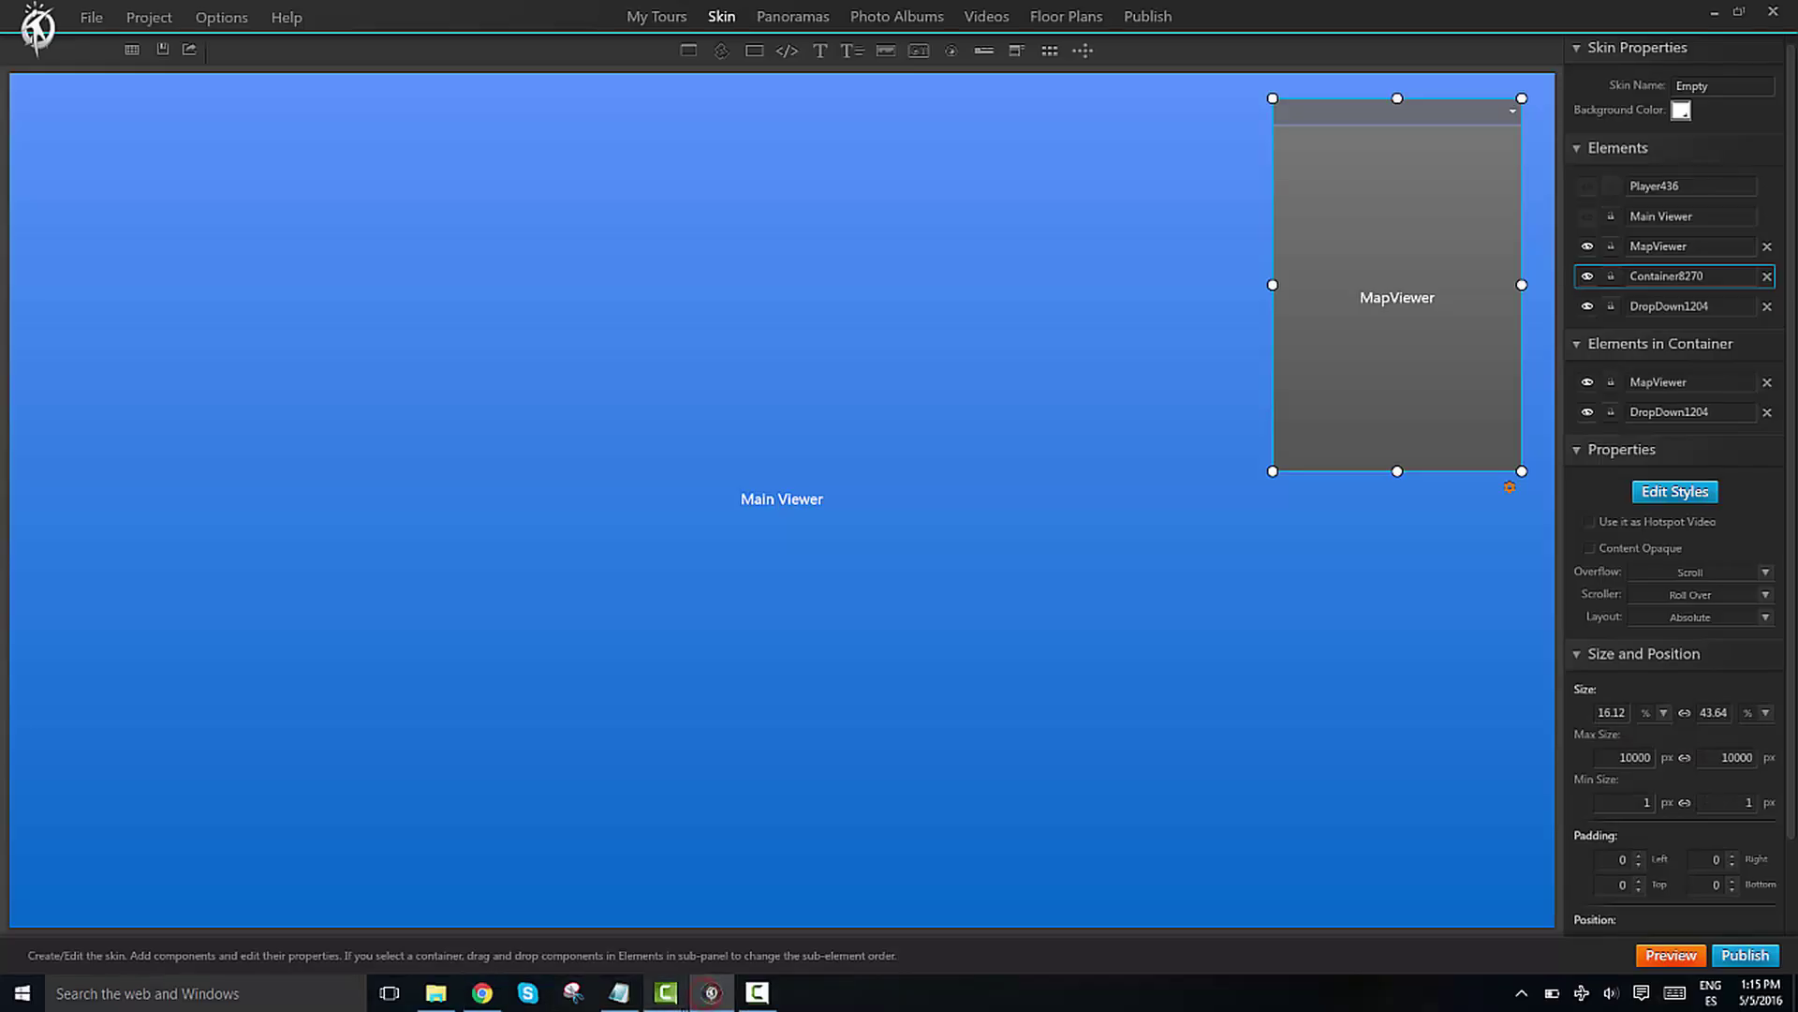
double_click(1585, 361)
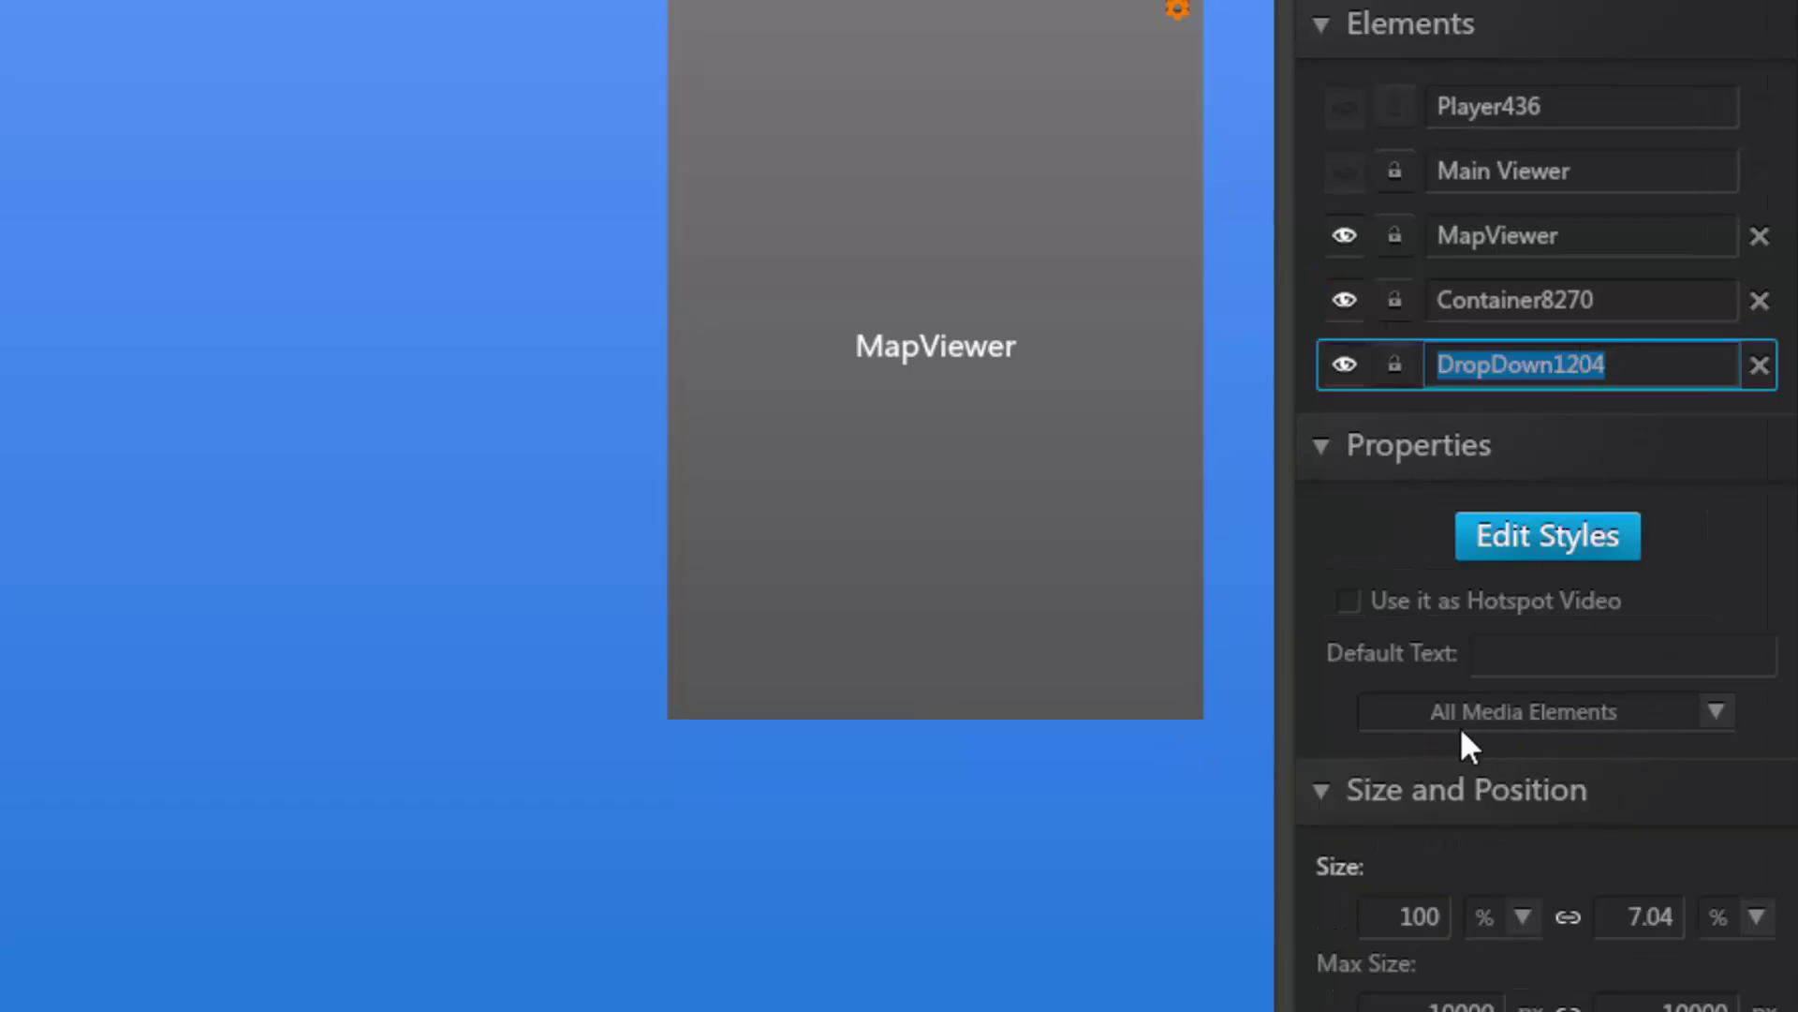
left_click(1717, 711)
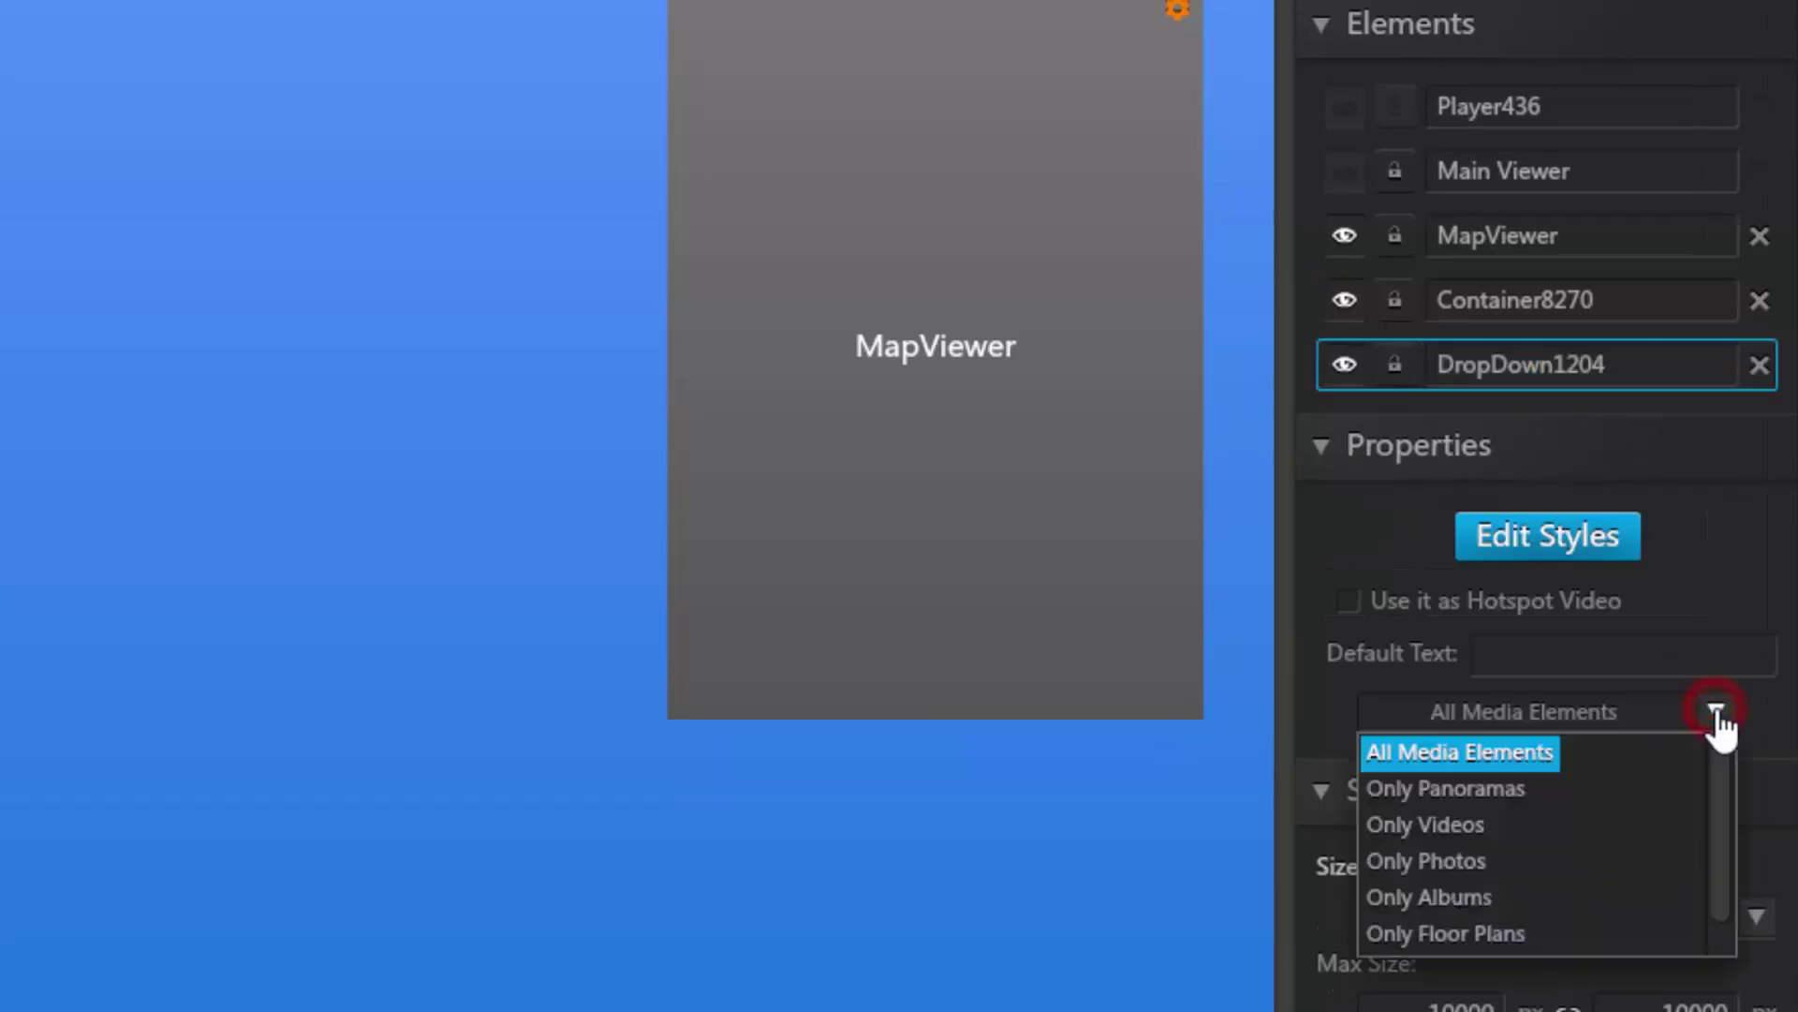
left_click(1463, 932)
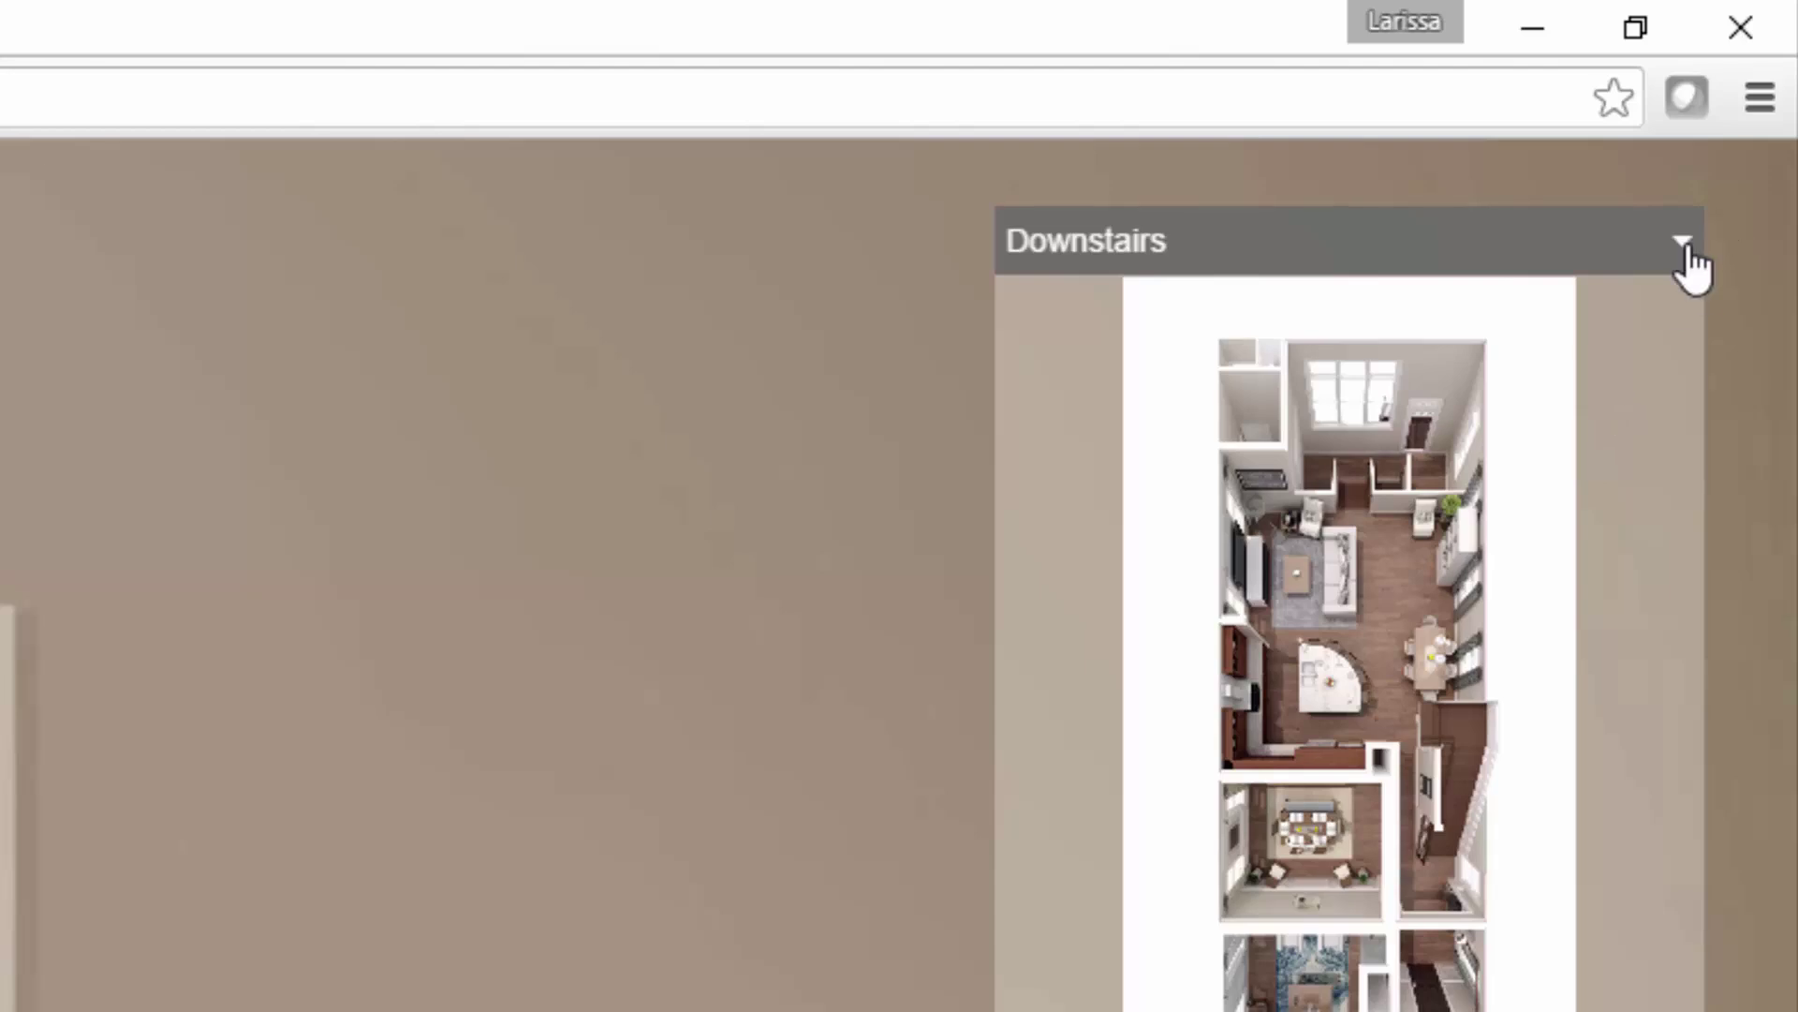
In the preview, choose Upstairs from the dropdown to swap the map
left_click(1683, 240)
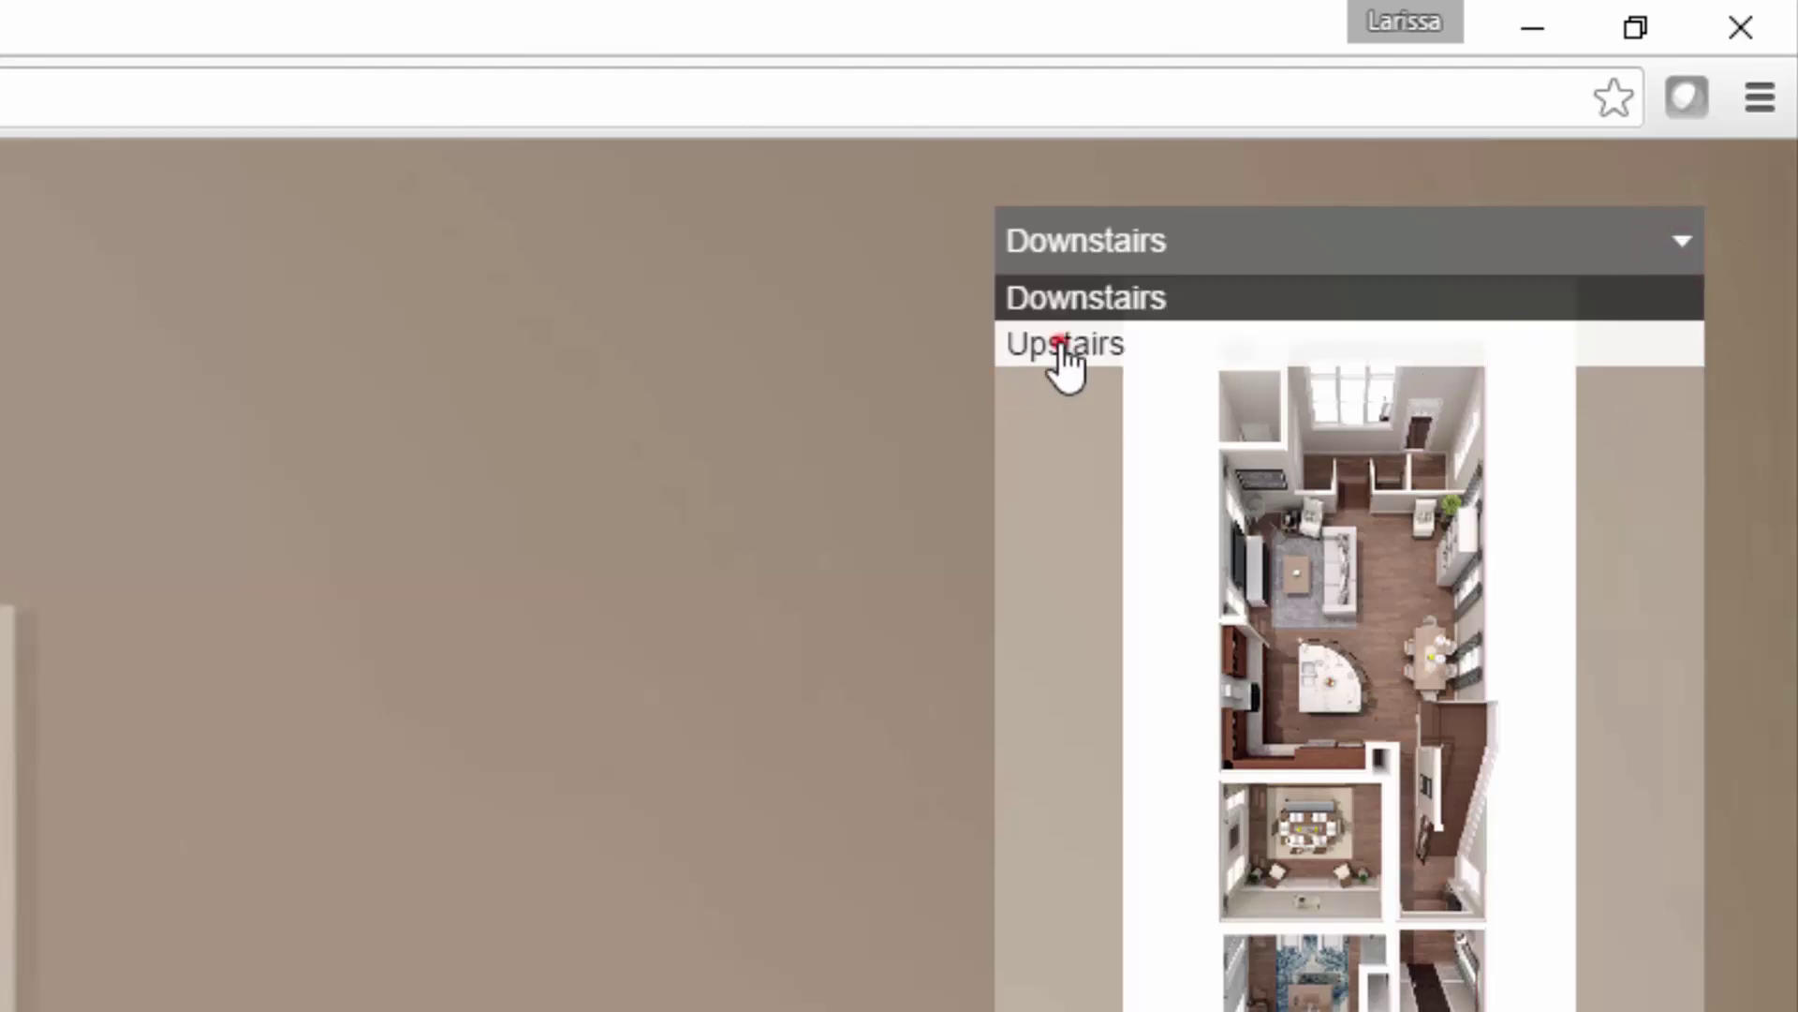
left_click(1061, 345)
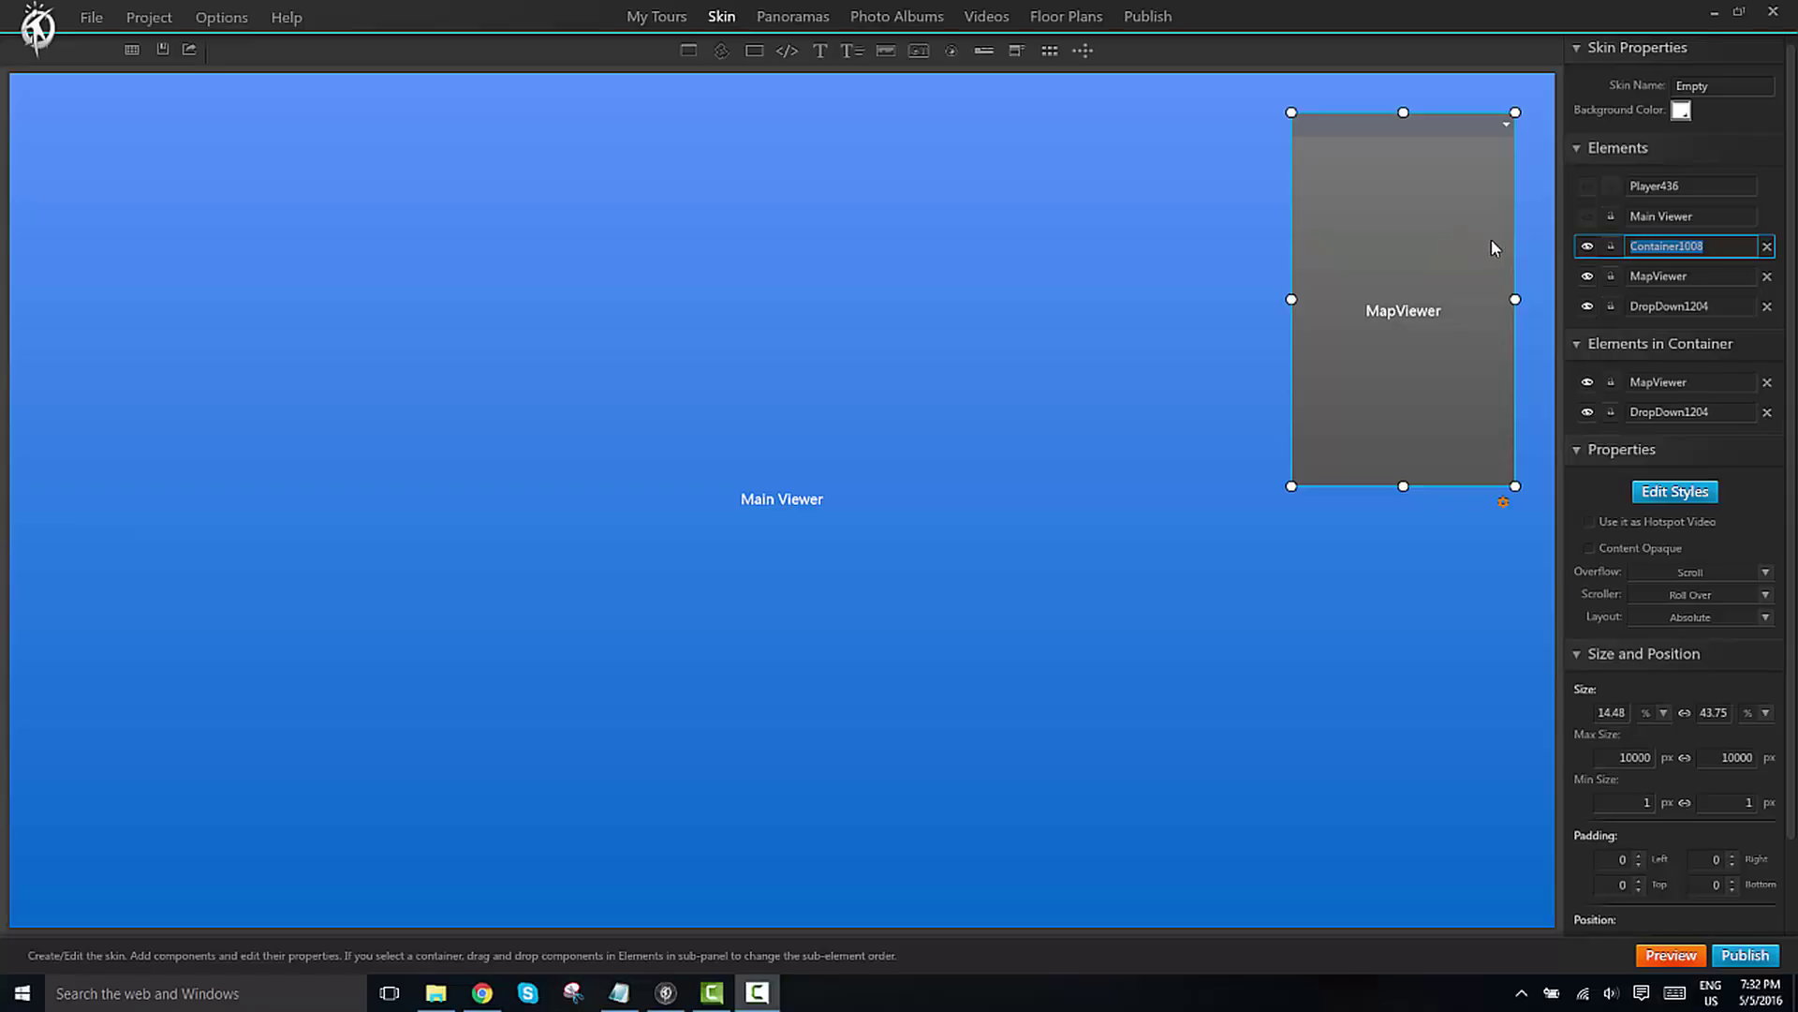
Rename the floor plans Downstairs to 1st Floor and Upstairs to 2nd Floor
left_click(1067, 17)
left_click(67, 140)
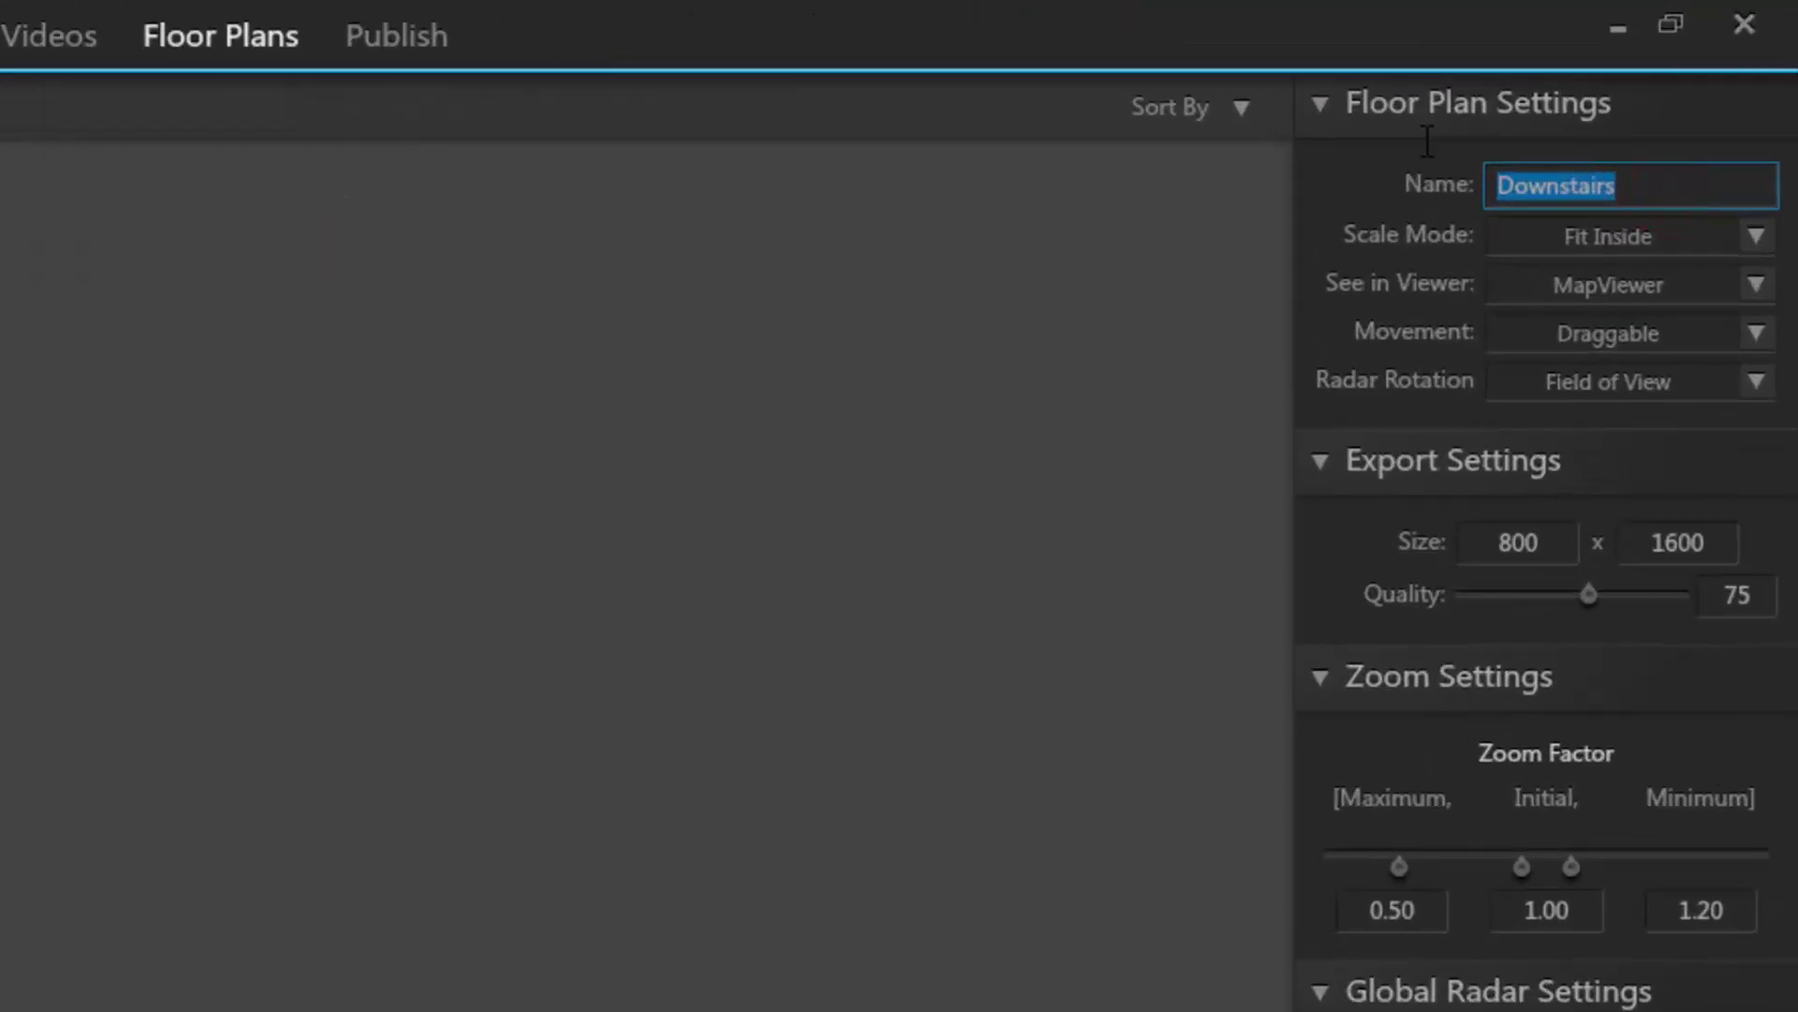
type("1st Floor")
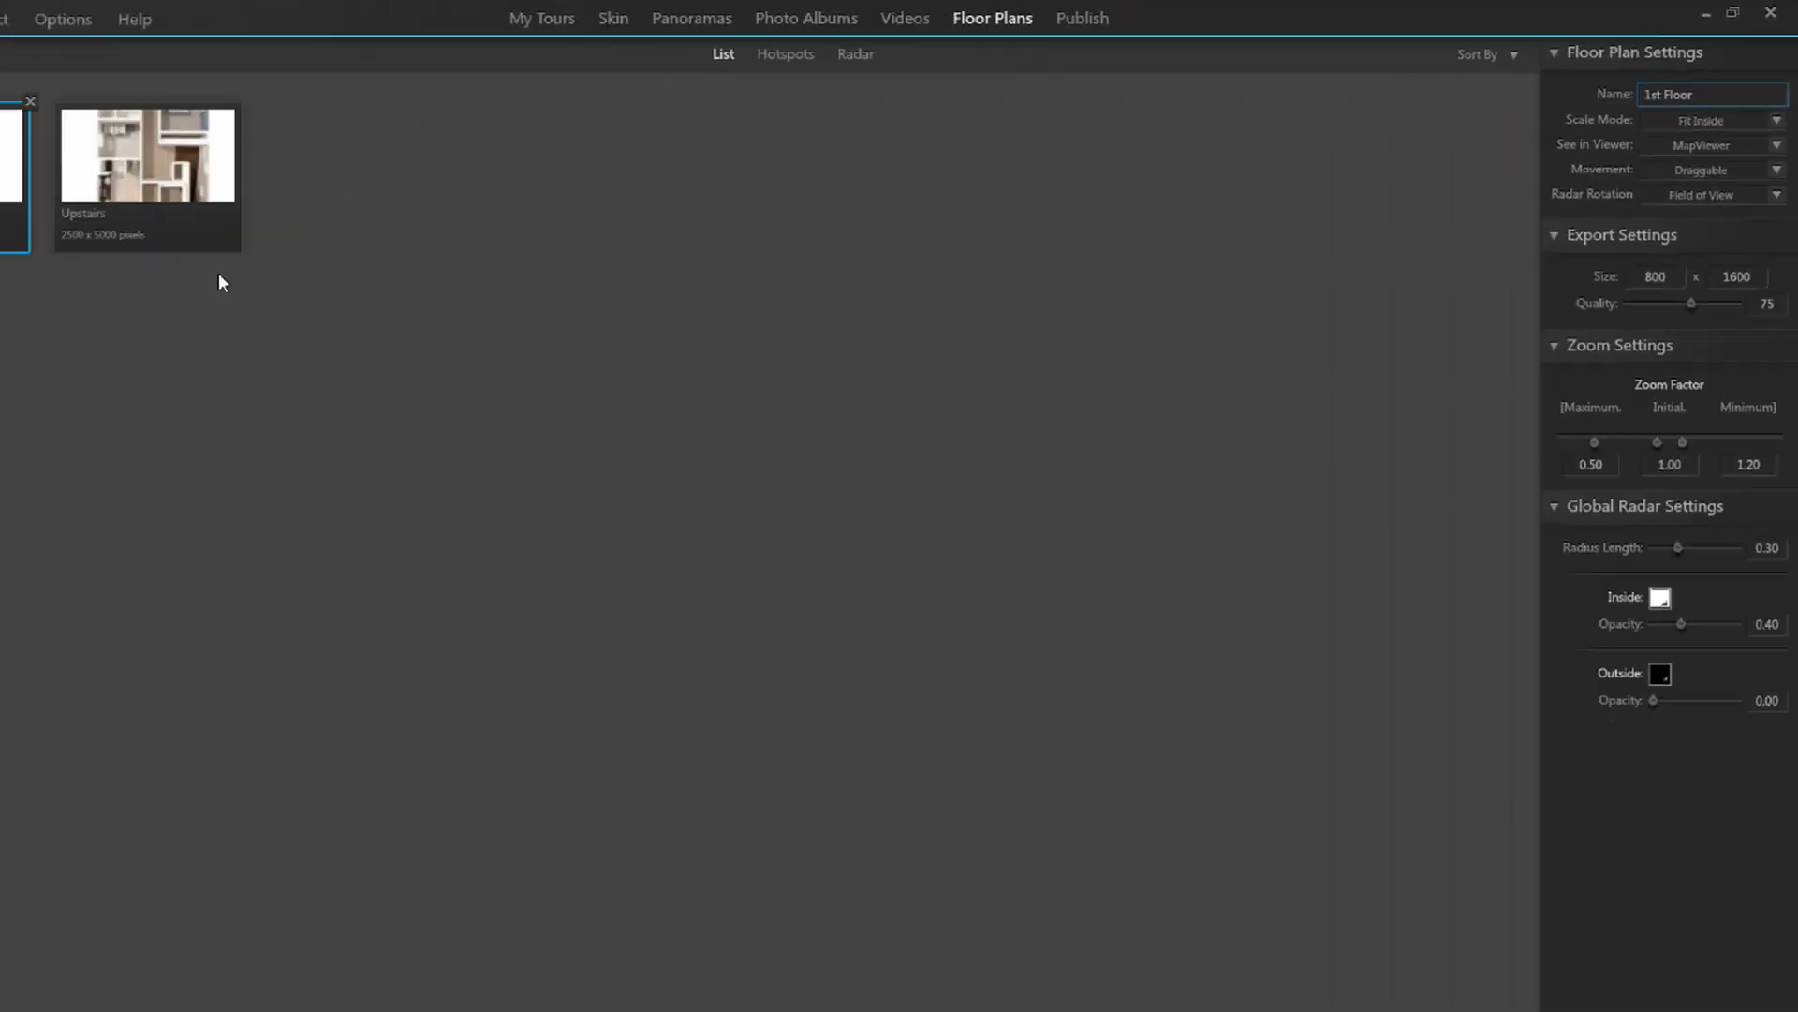
left_click(309, 152)
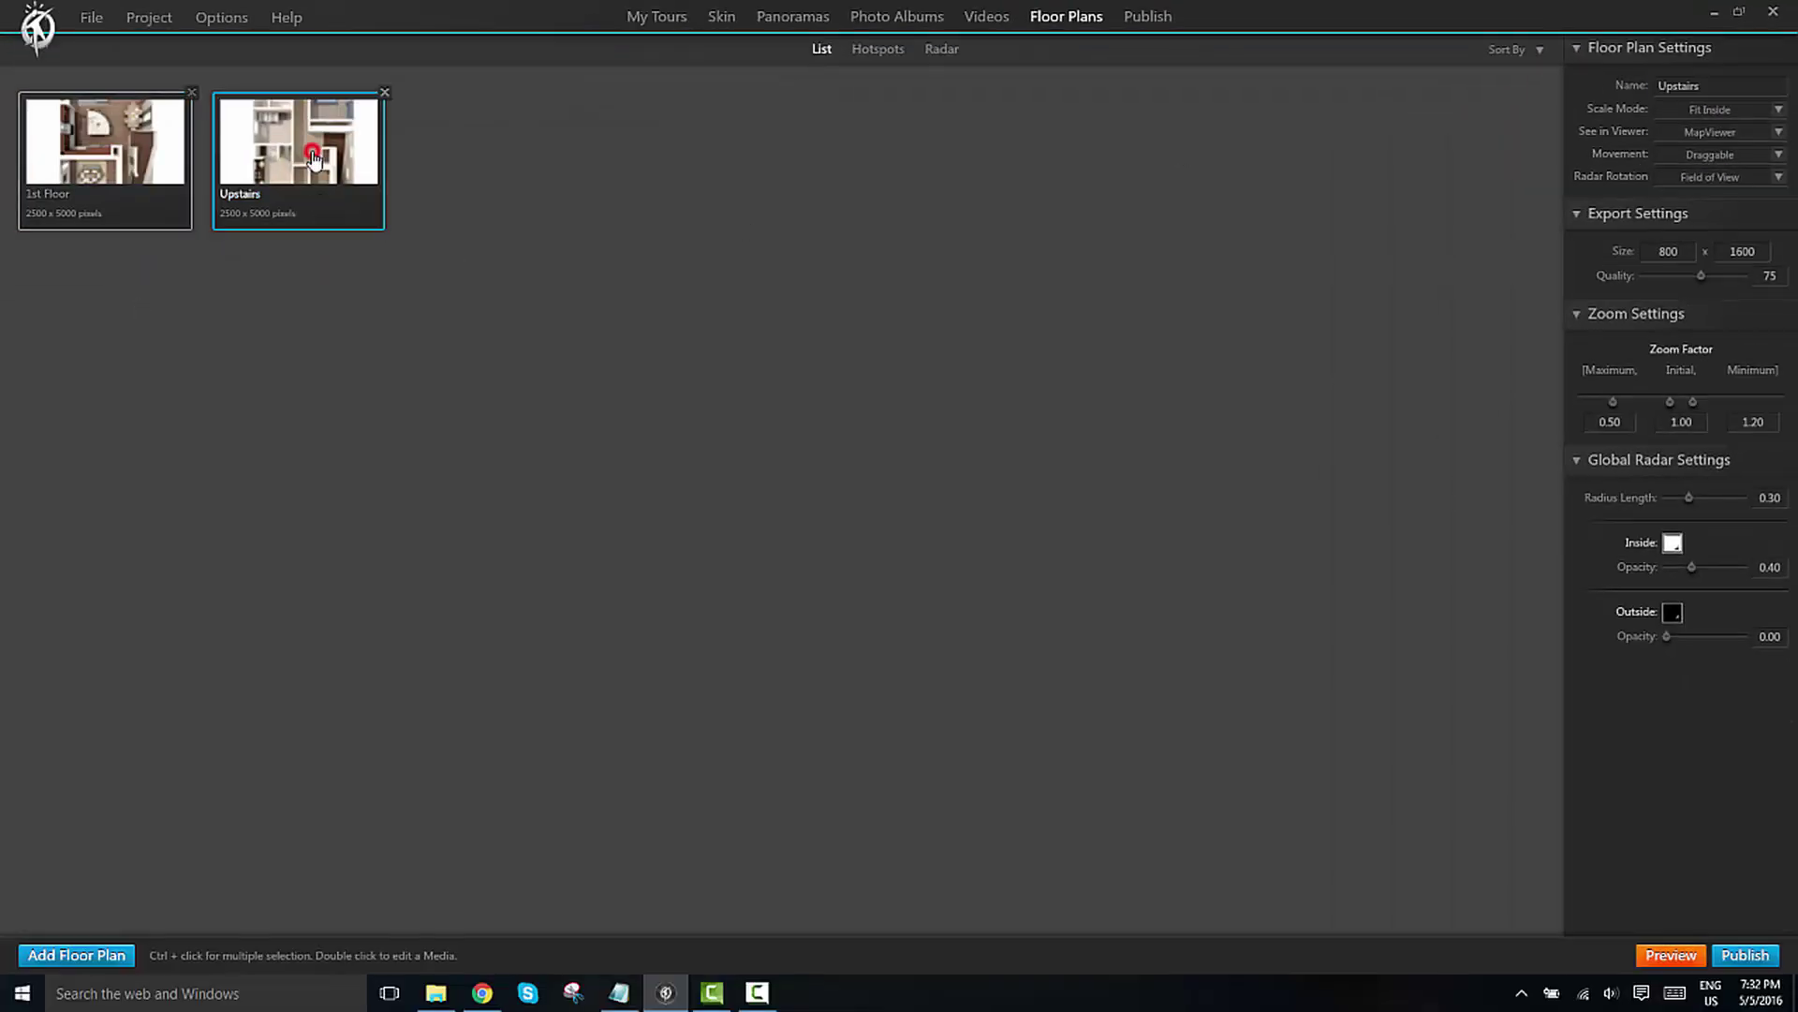
left_click(1733, 86)
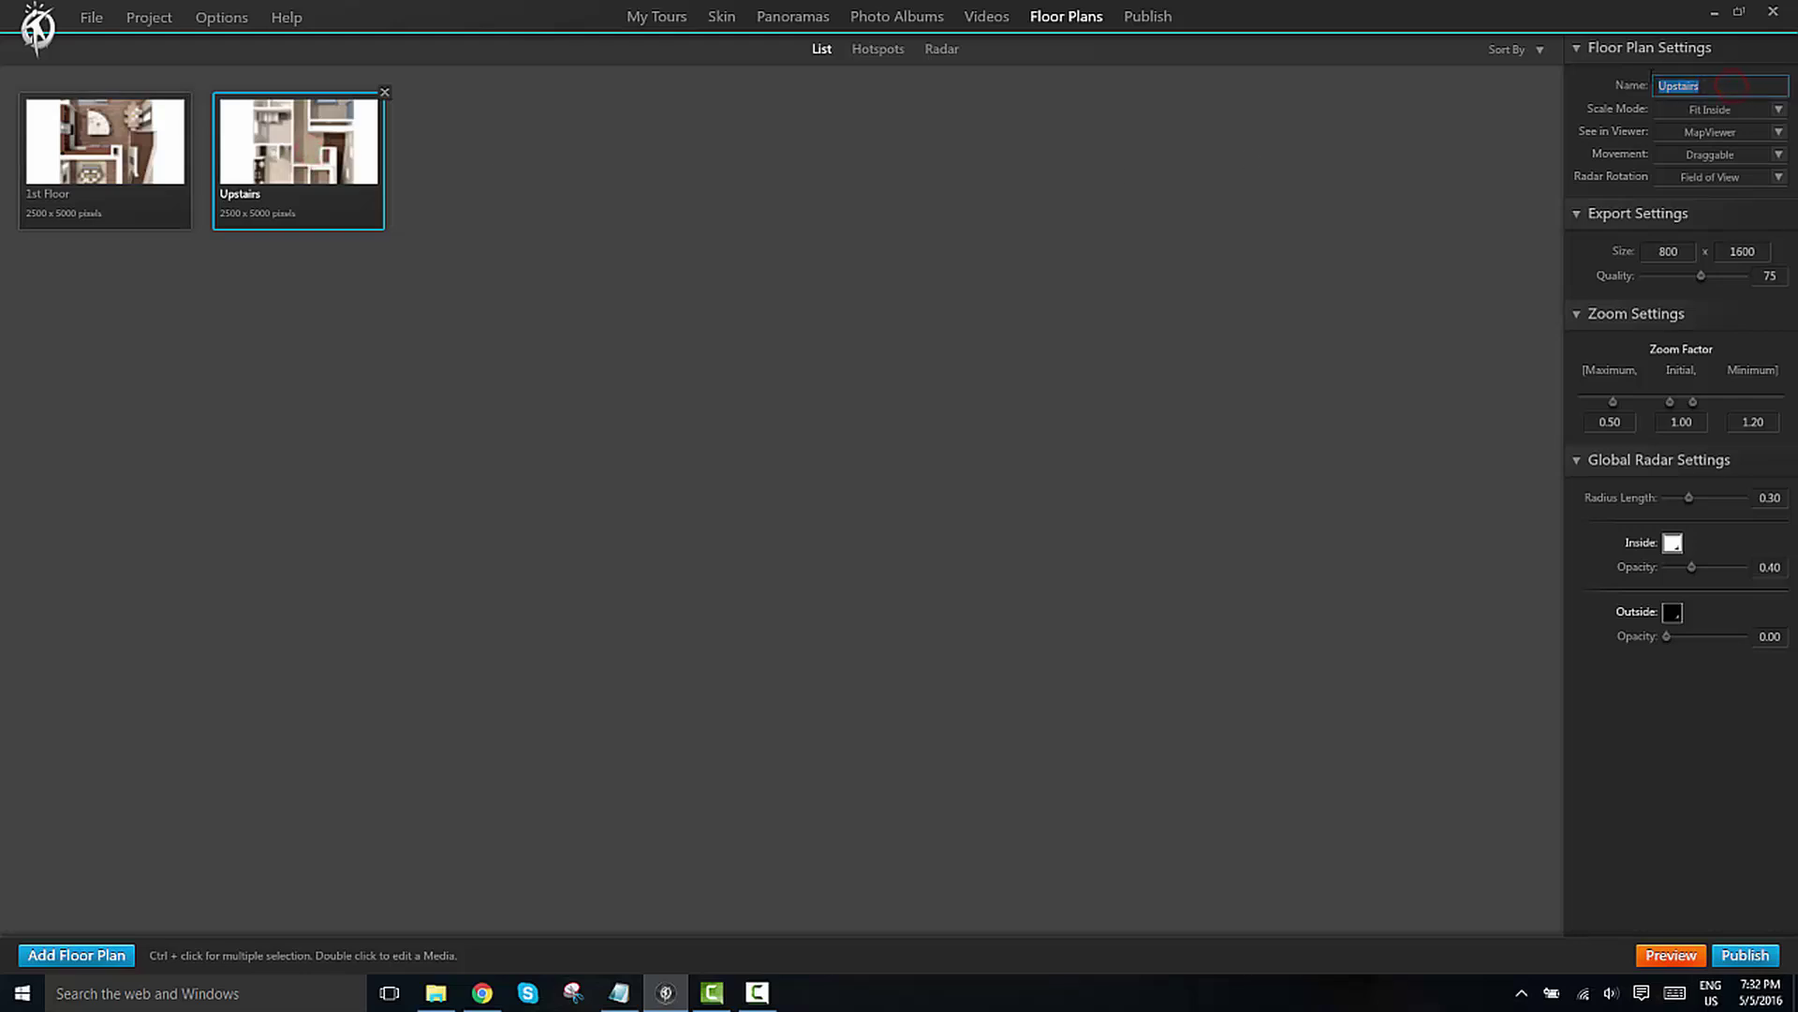
type("2nd Floor")
Preview the tour and switch the map to 2nd Floor from the renamed dropdown
left_click(1670, 956)
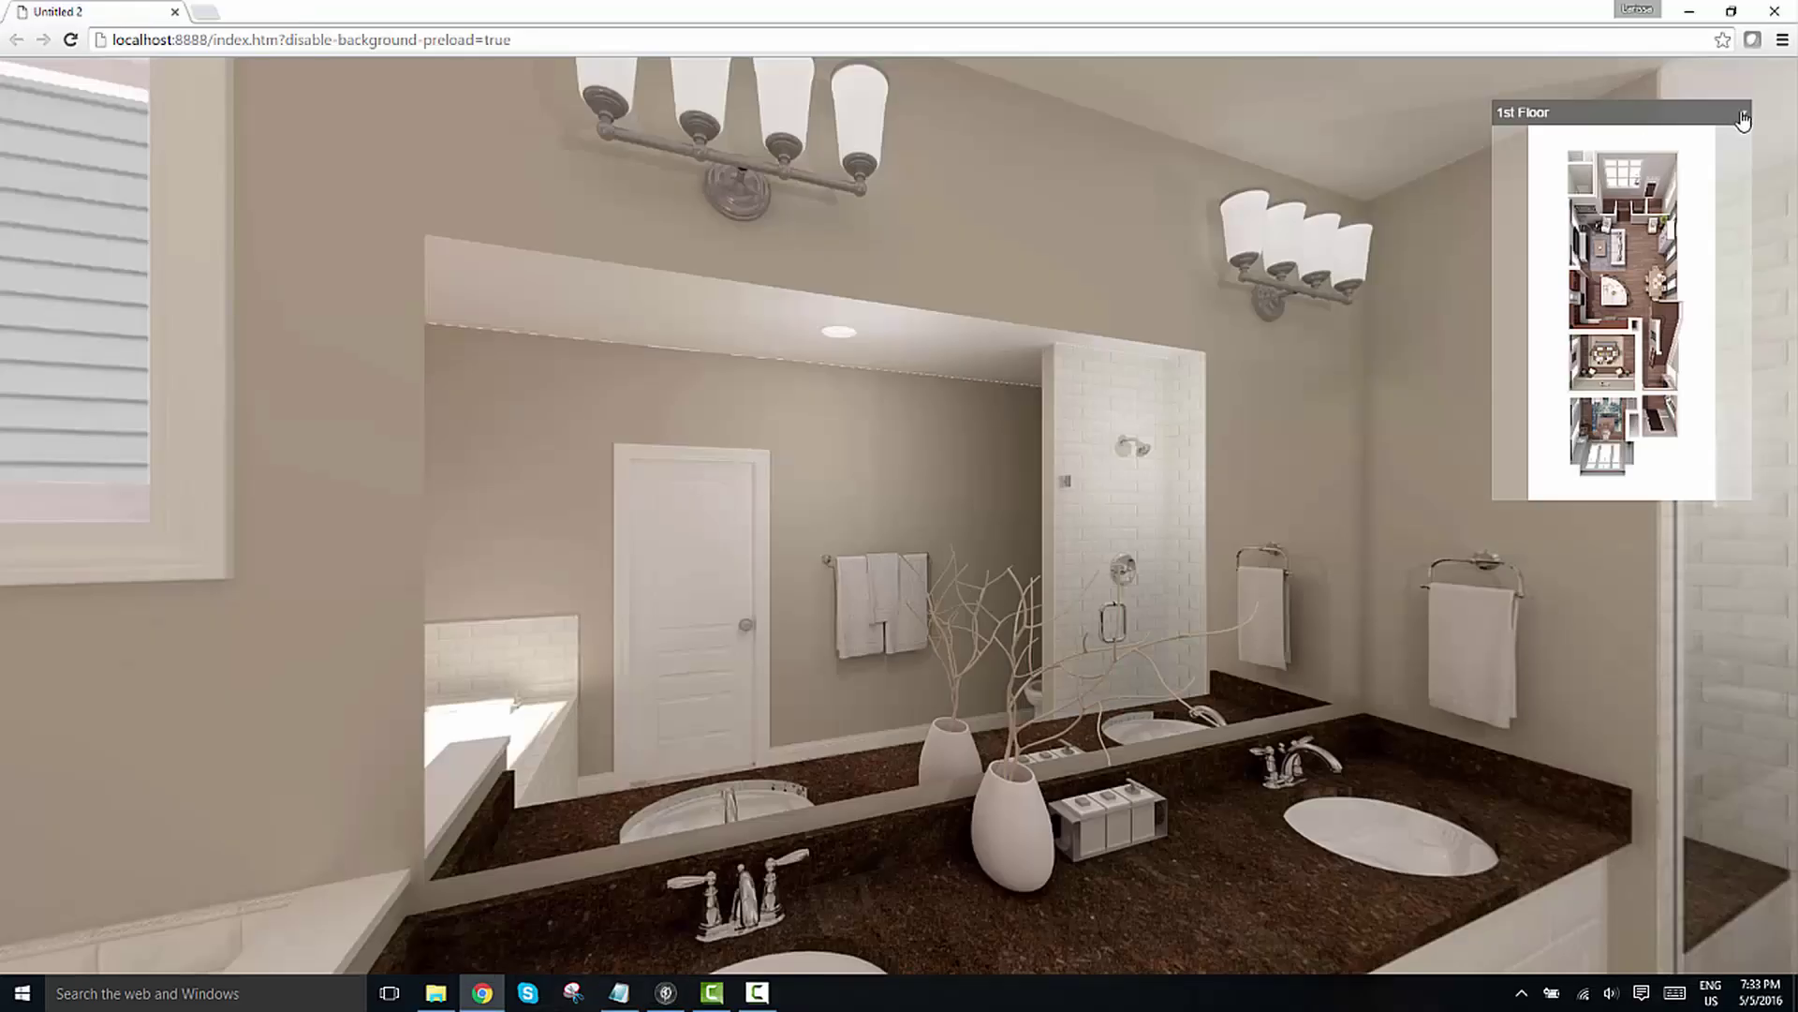
left_click(1743, 118)
left_click(1704, 155)
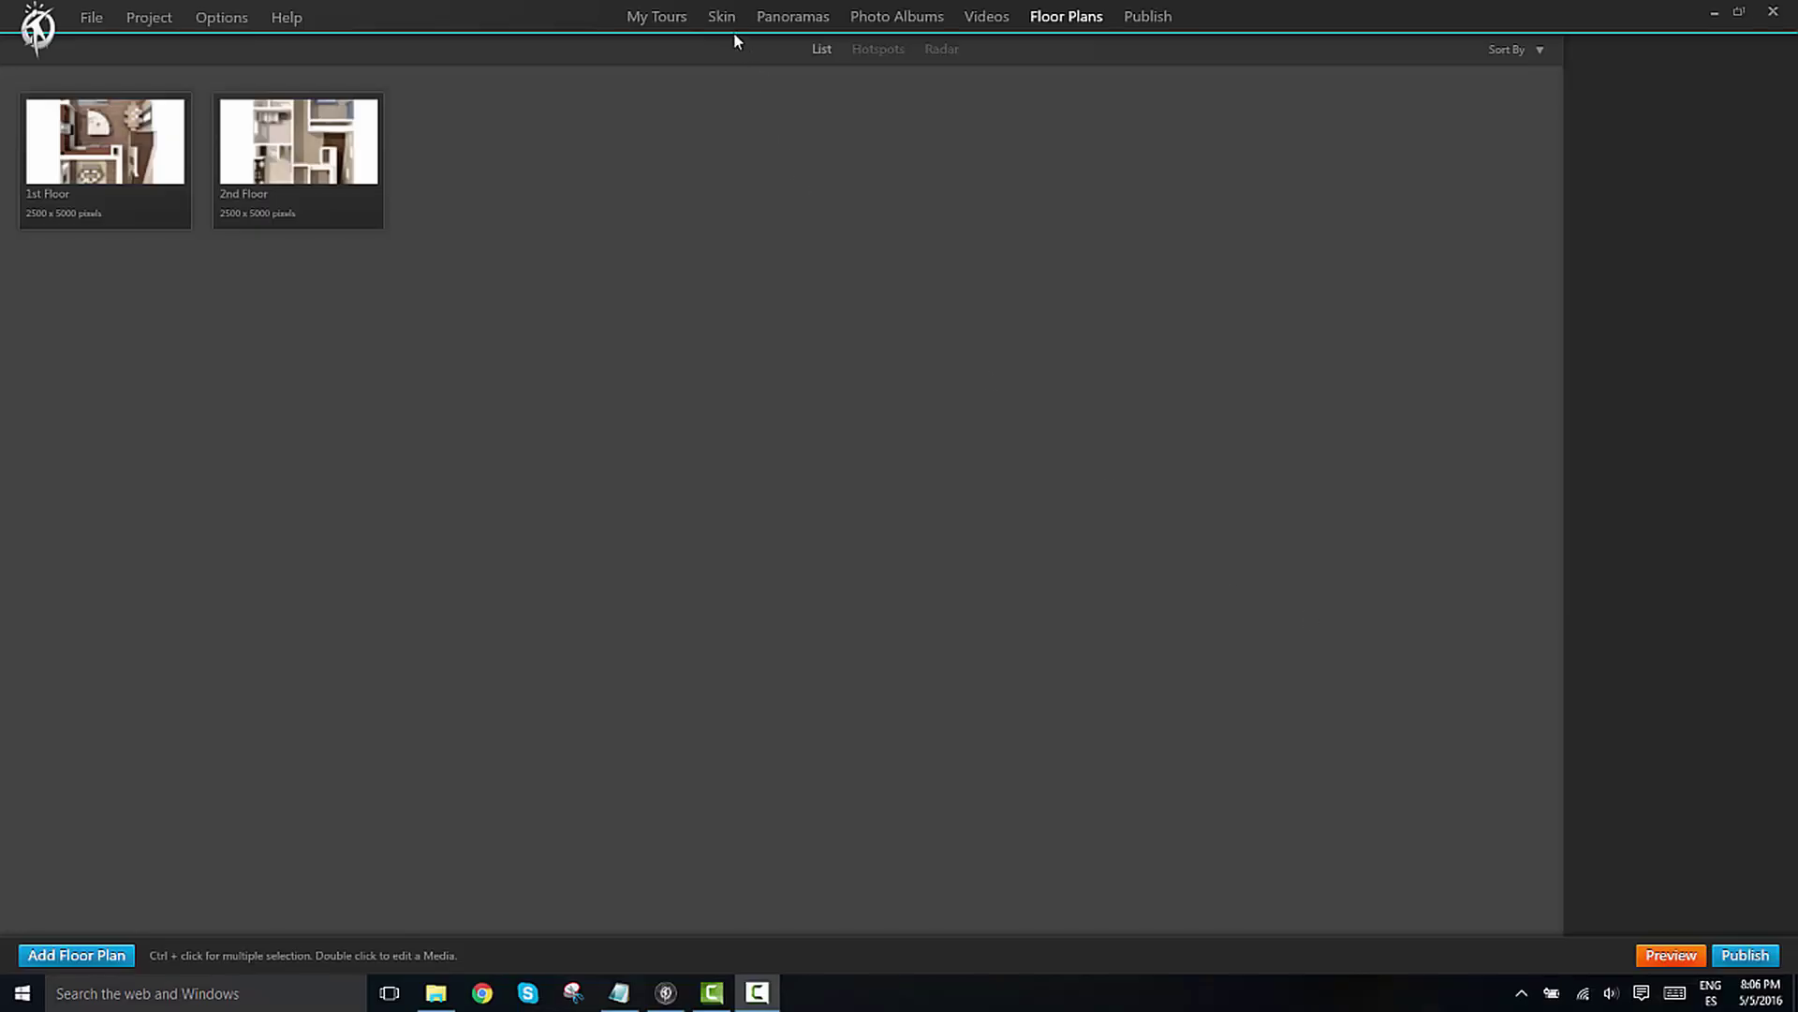
Adjust Container1008's left edge in the skin layout and preview the result
left_click(724, 20)
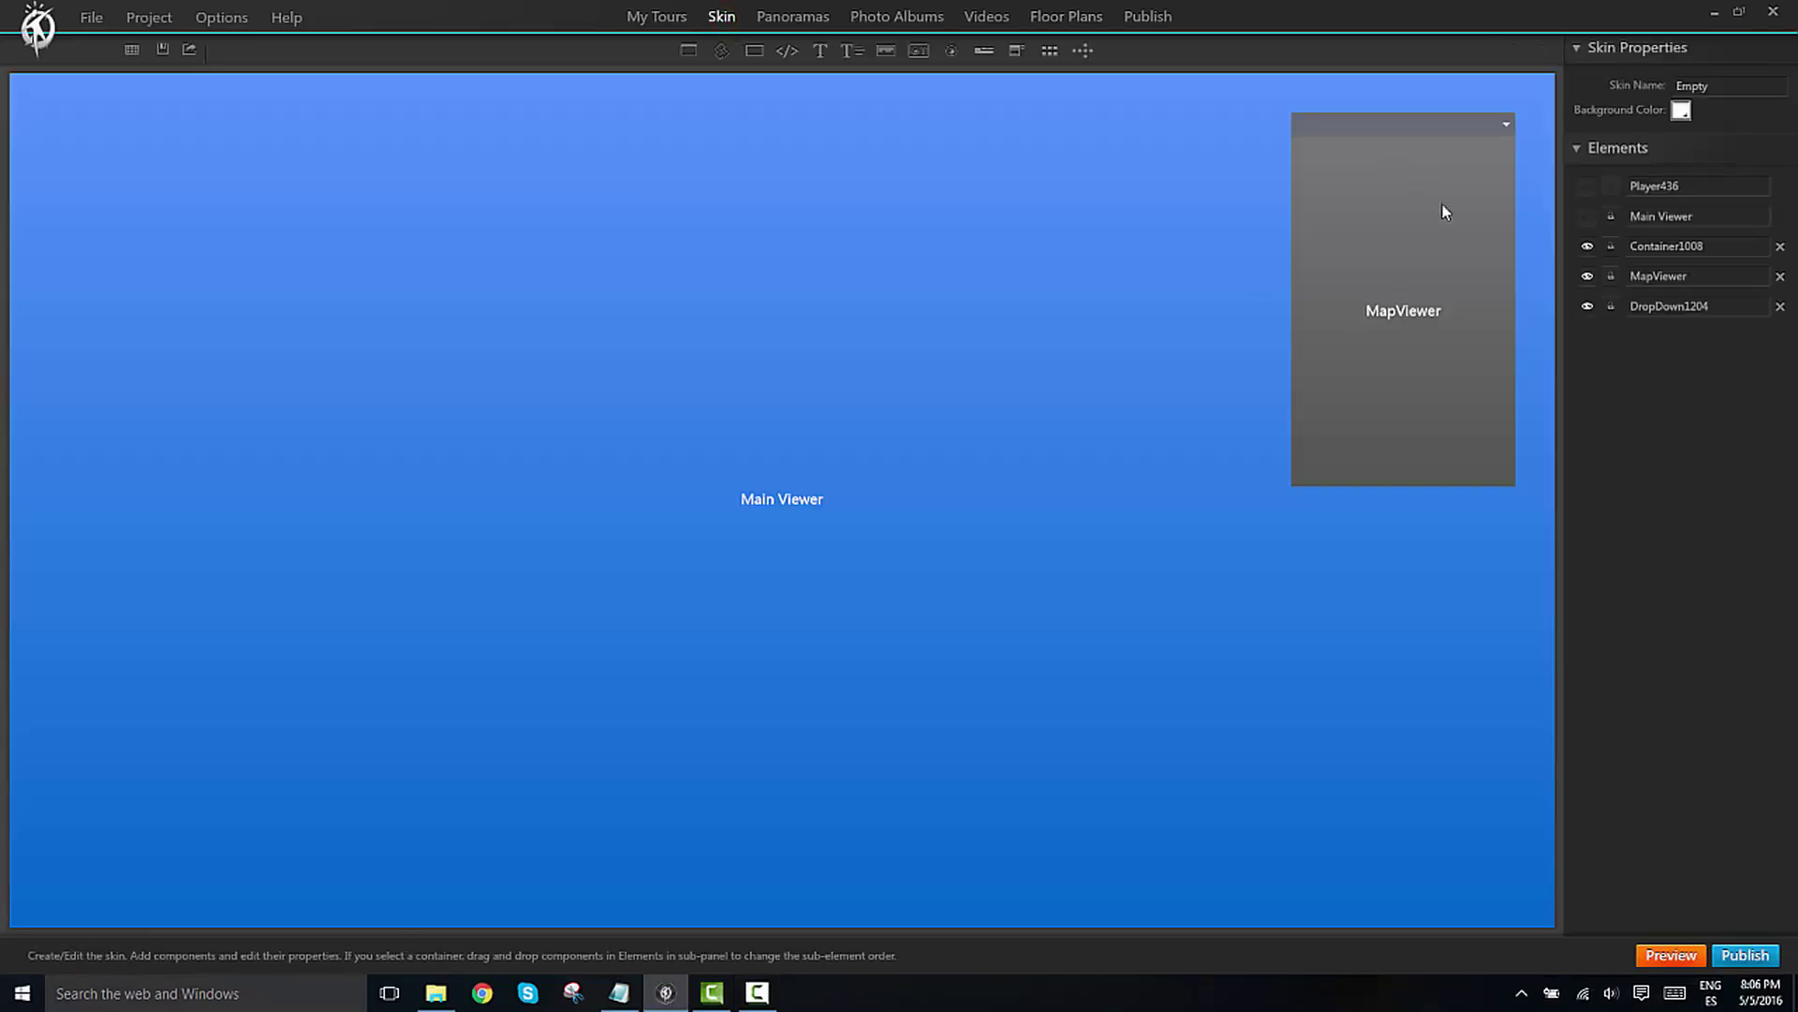
double_click(1663, 249)
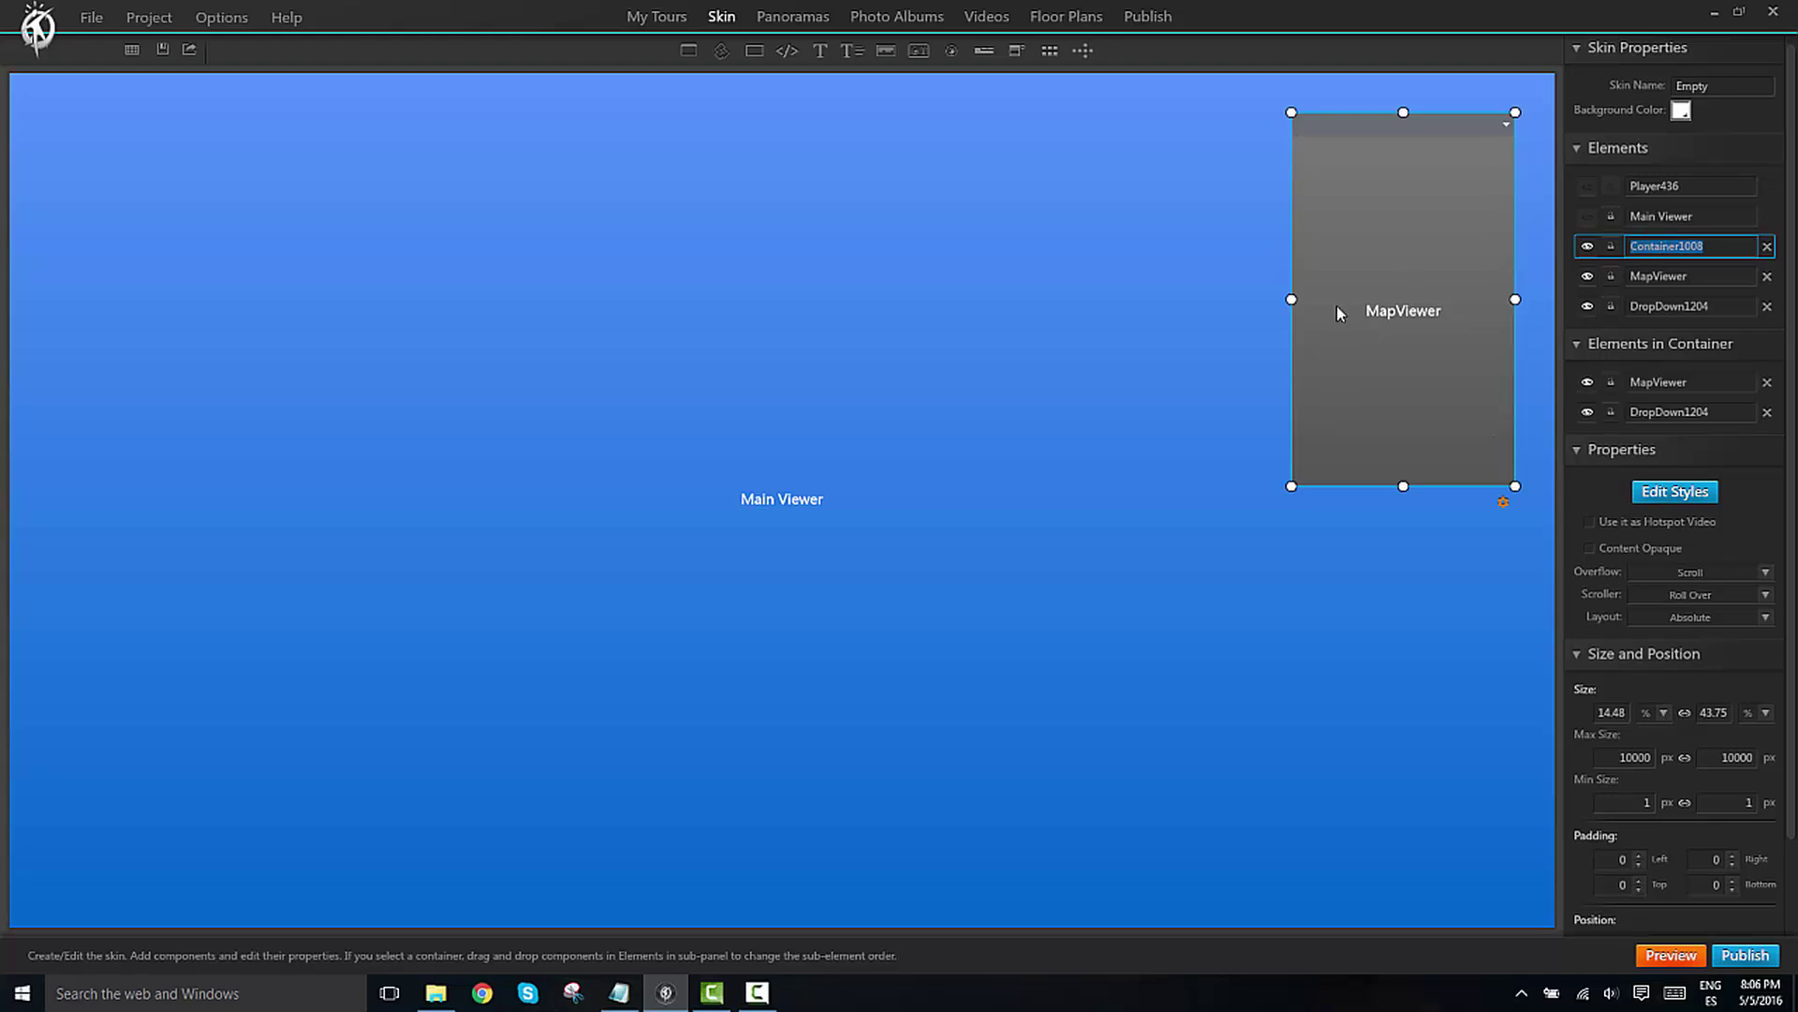
left_click_drag(1292, 300, 1358, 299)
left_click(1675, 958)
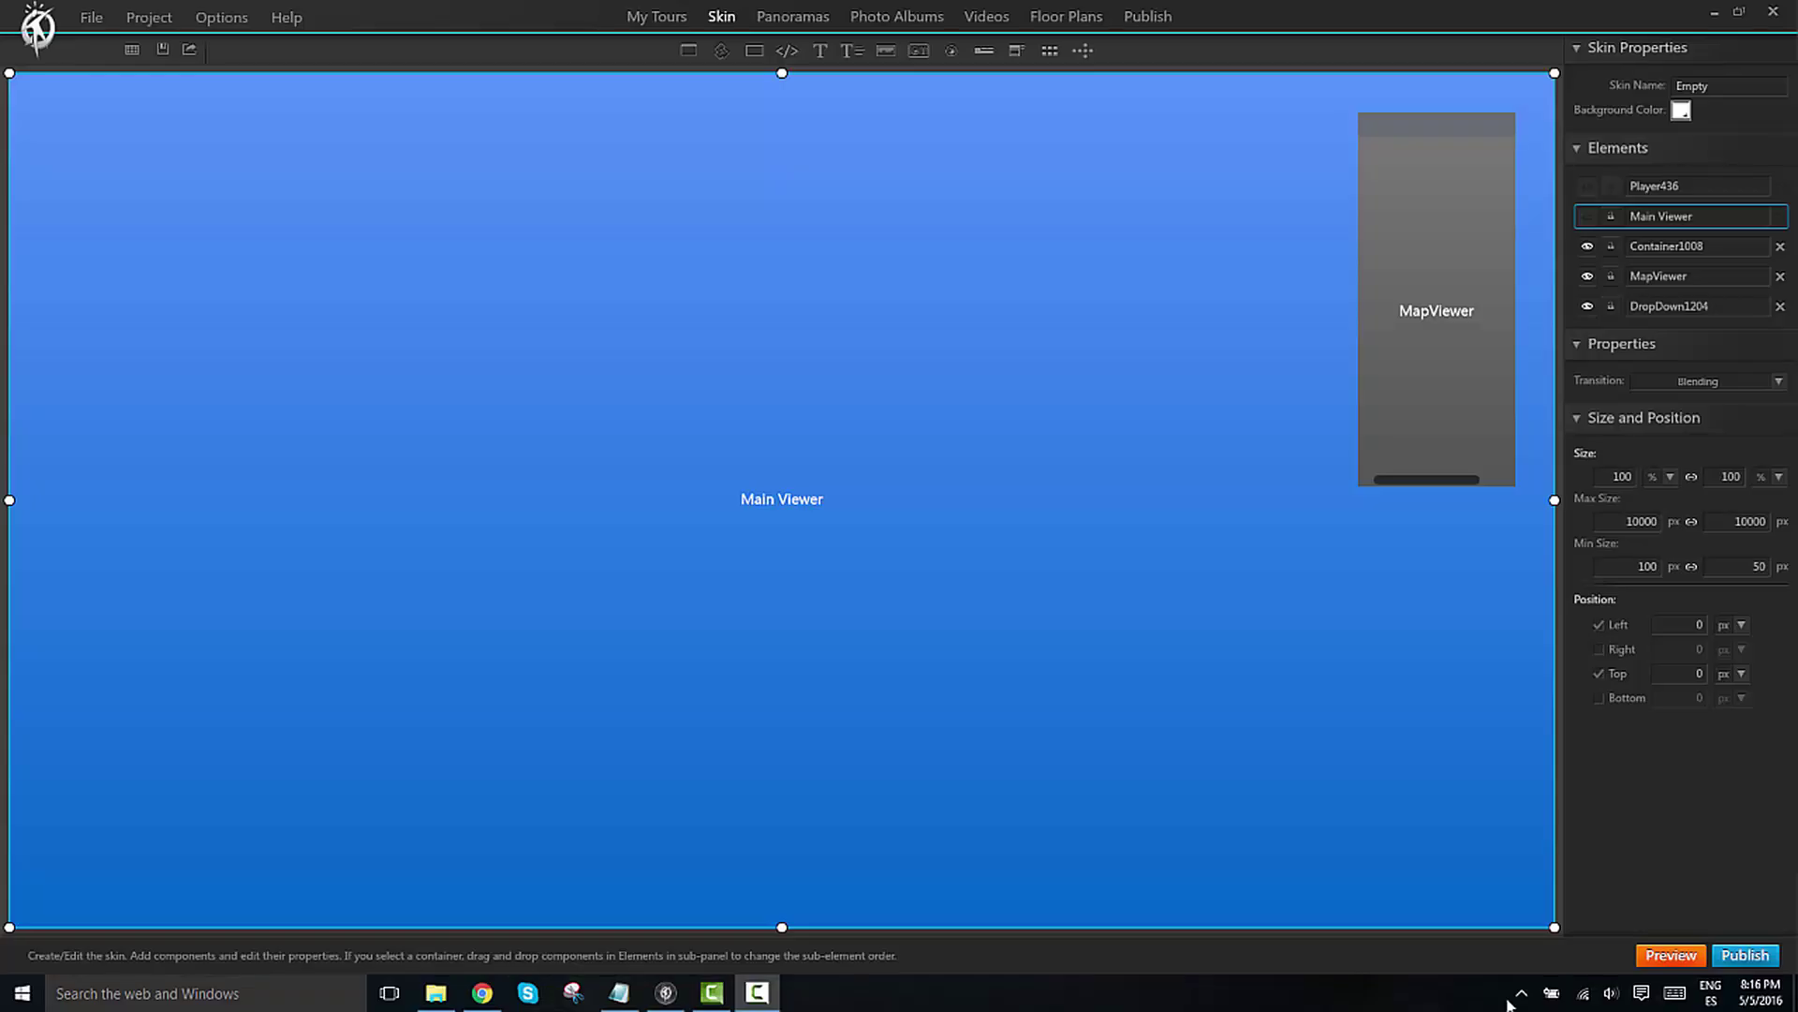
Drag the container's left edge back out to make the map slightly wider
left_click(1652, 247)
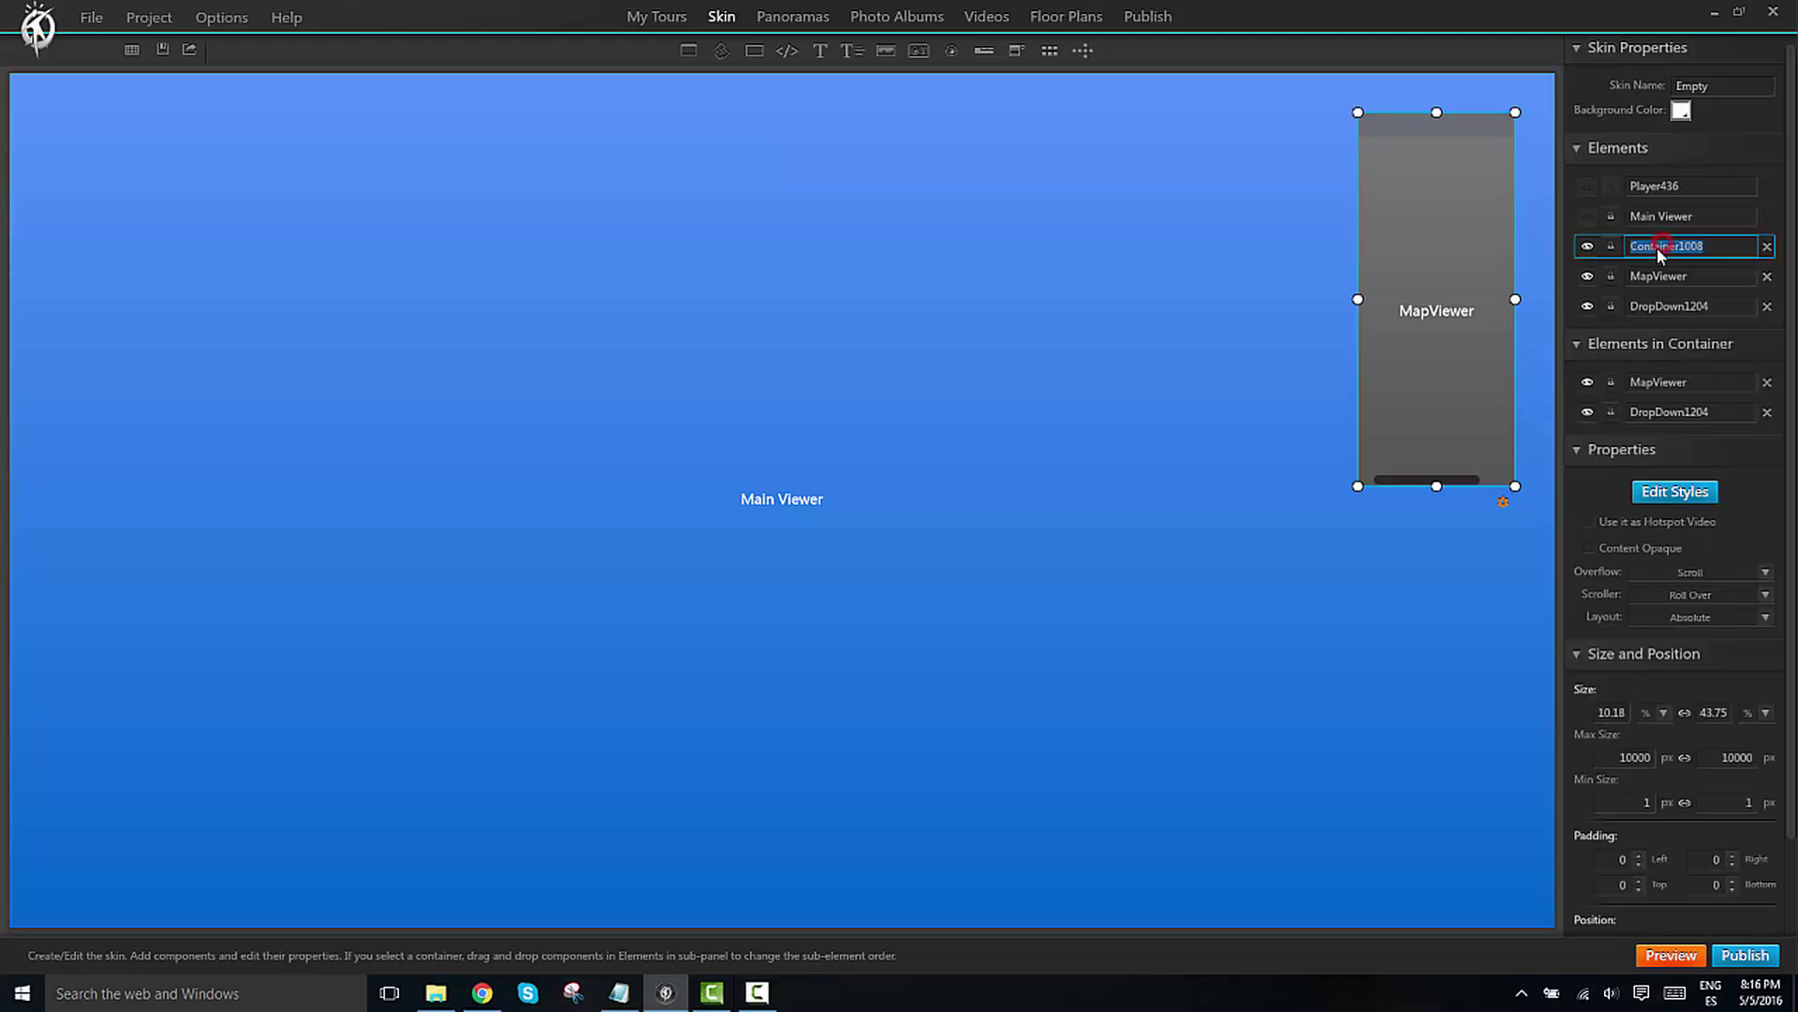
left_click_drag(1359, 297, 1284, 299)
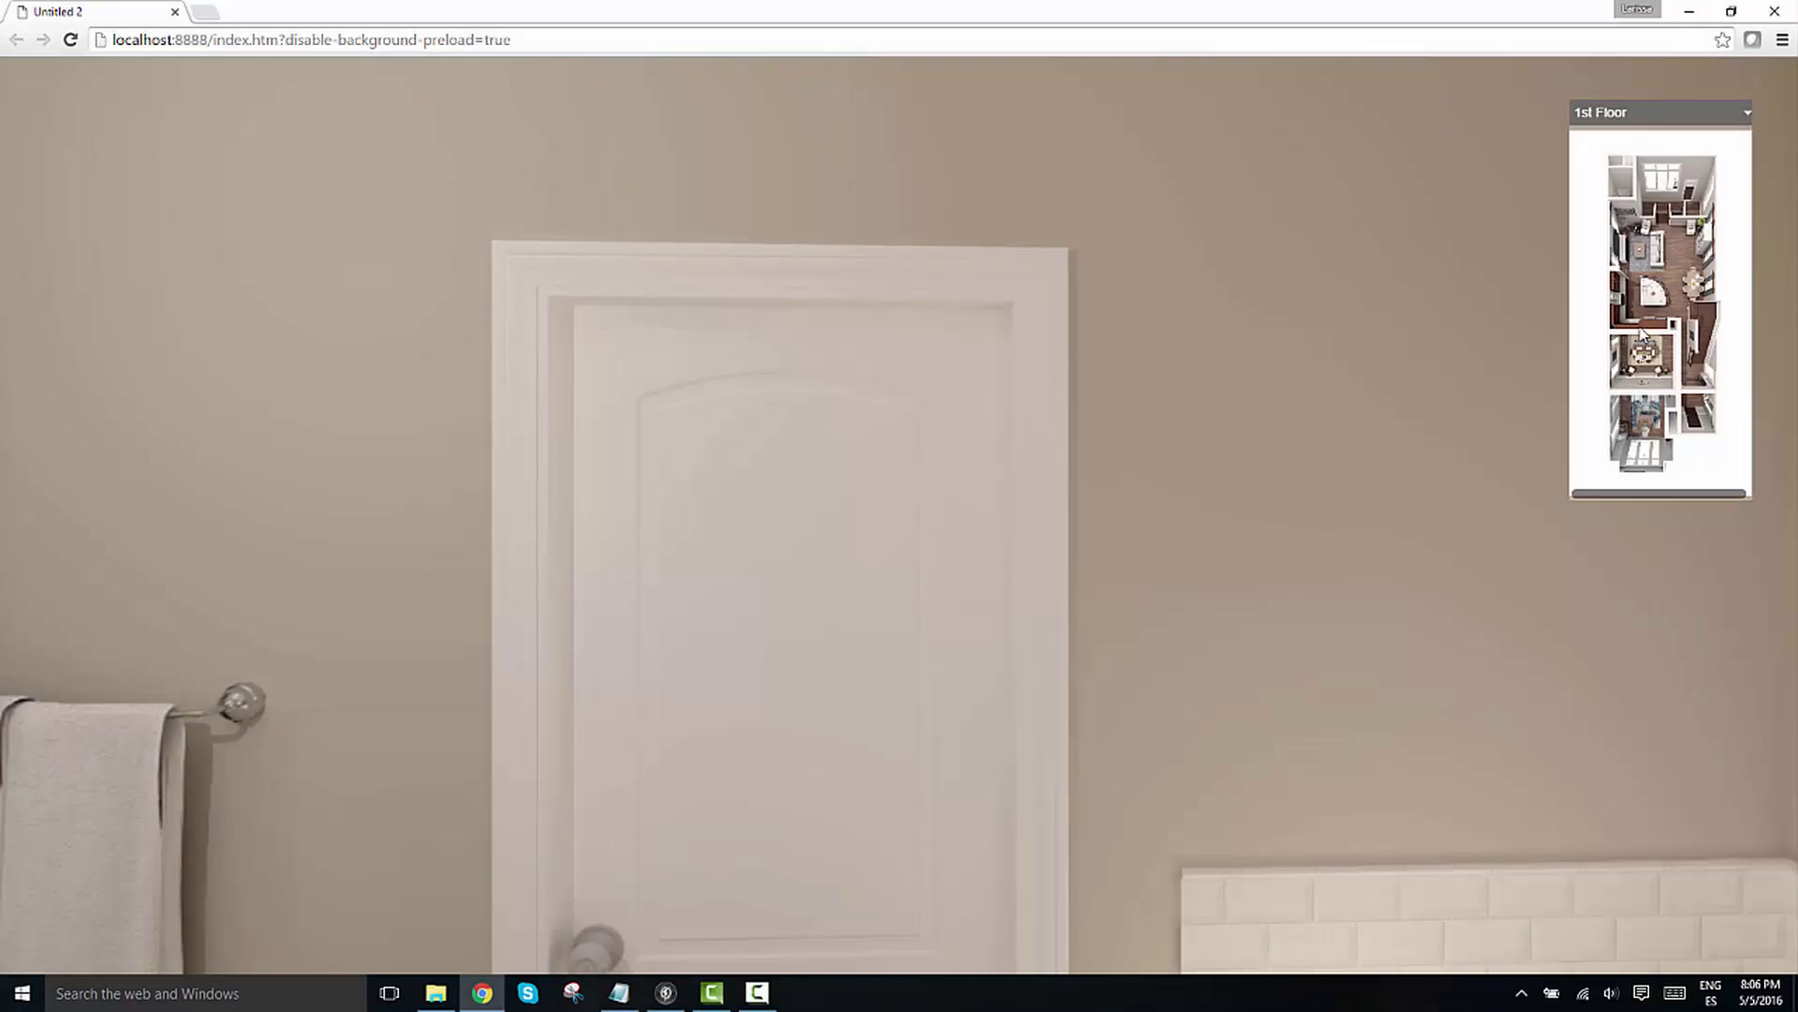
scroll(1640, 330, "up", 2)
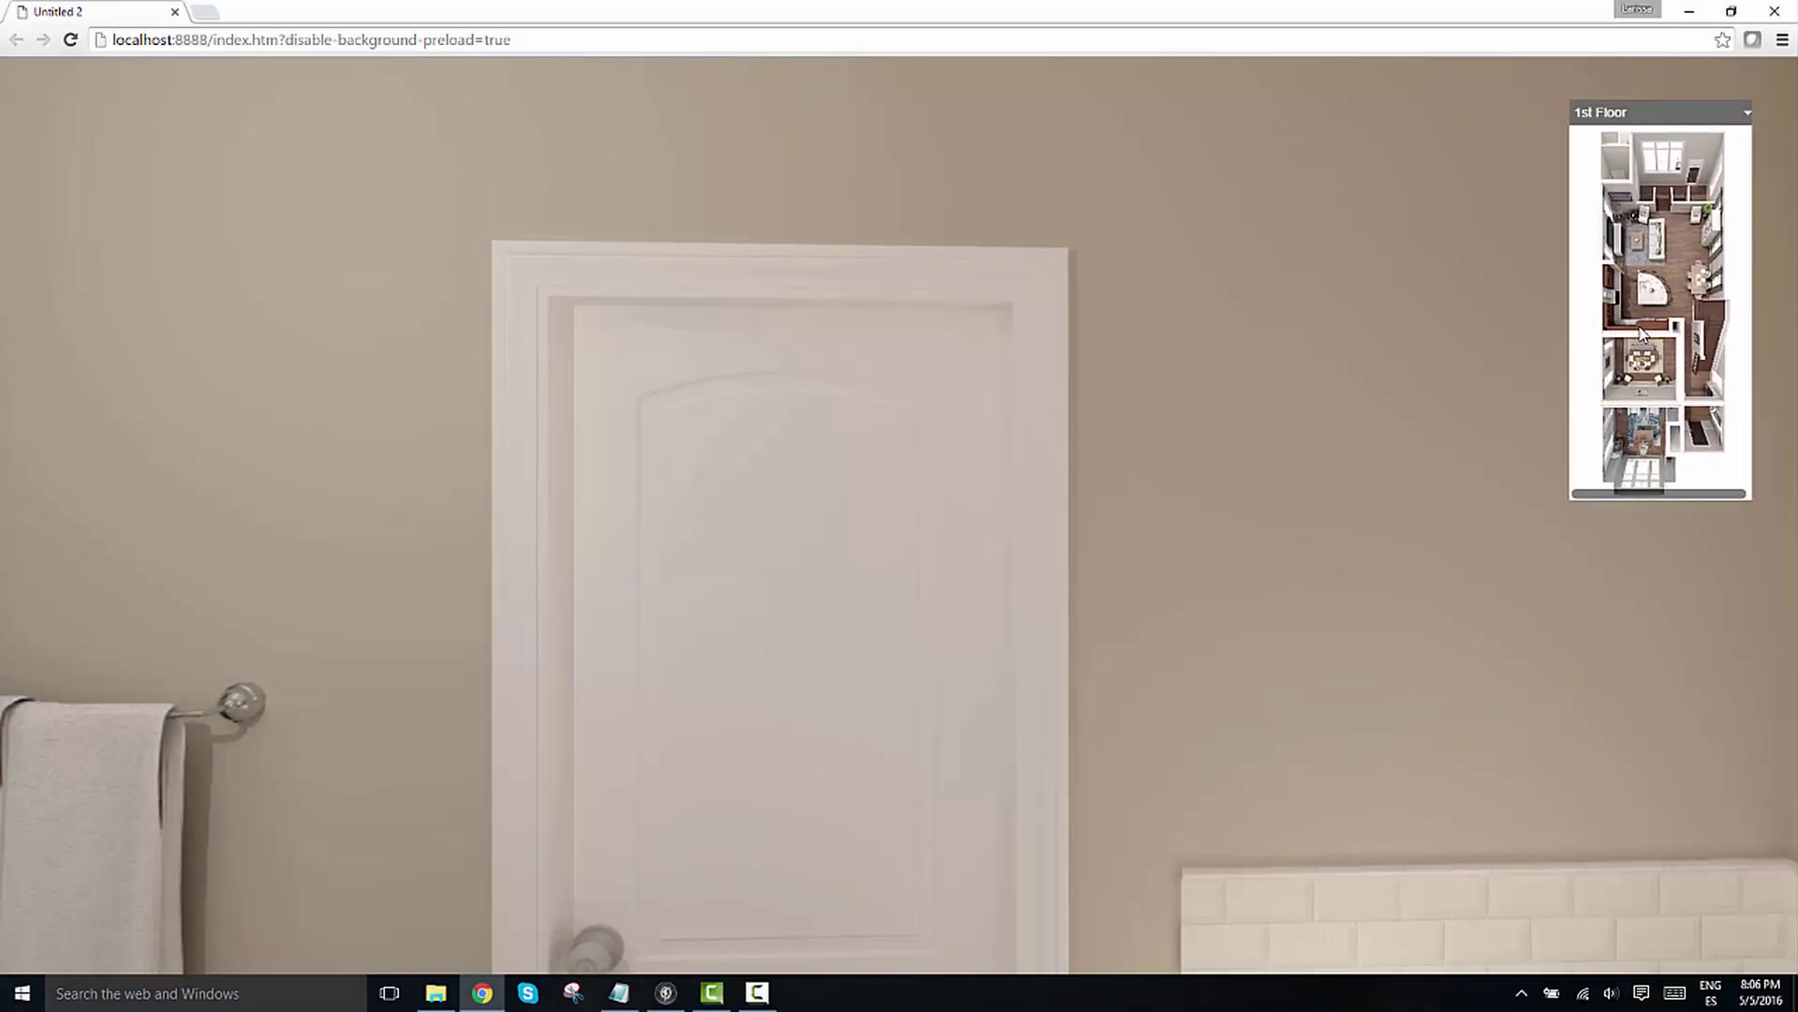
scroll(1643, 332, "down", 1)
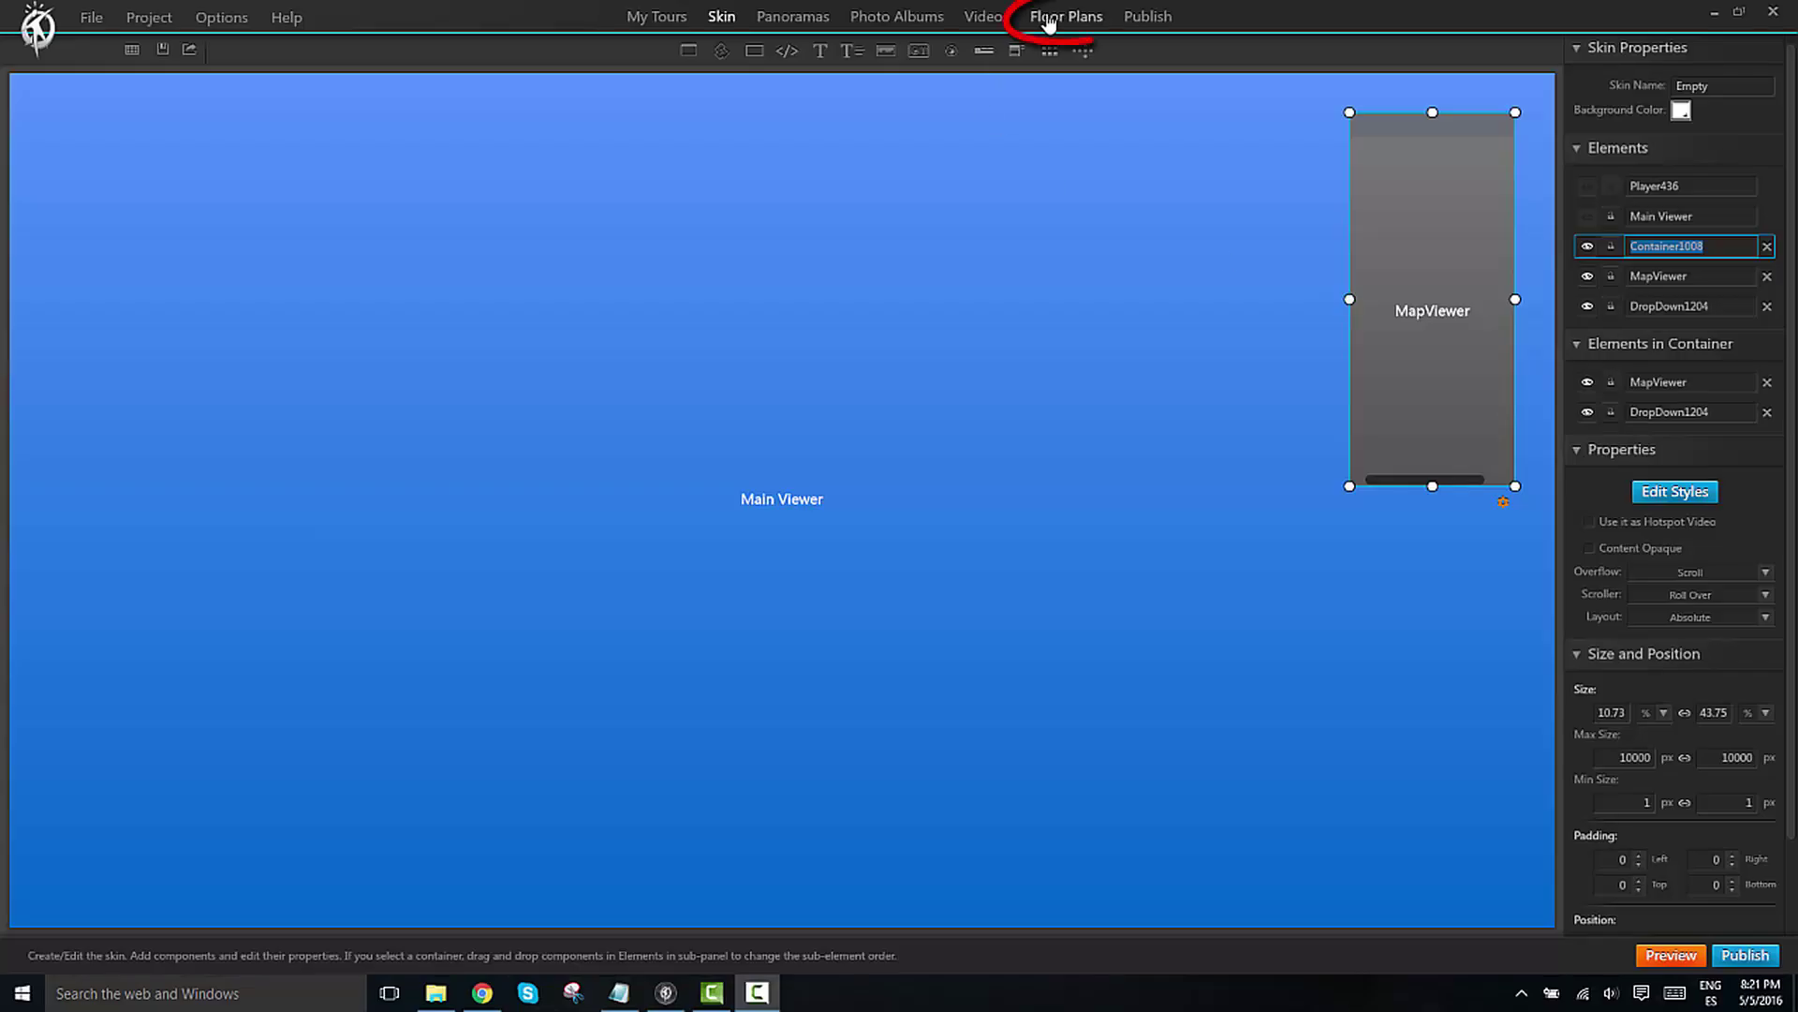
Raise the 1st Floor plan's Maximum Zoom Factor from 0.46 to 1.00
left_click(1048, 24)
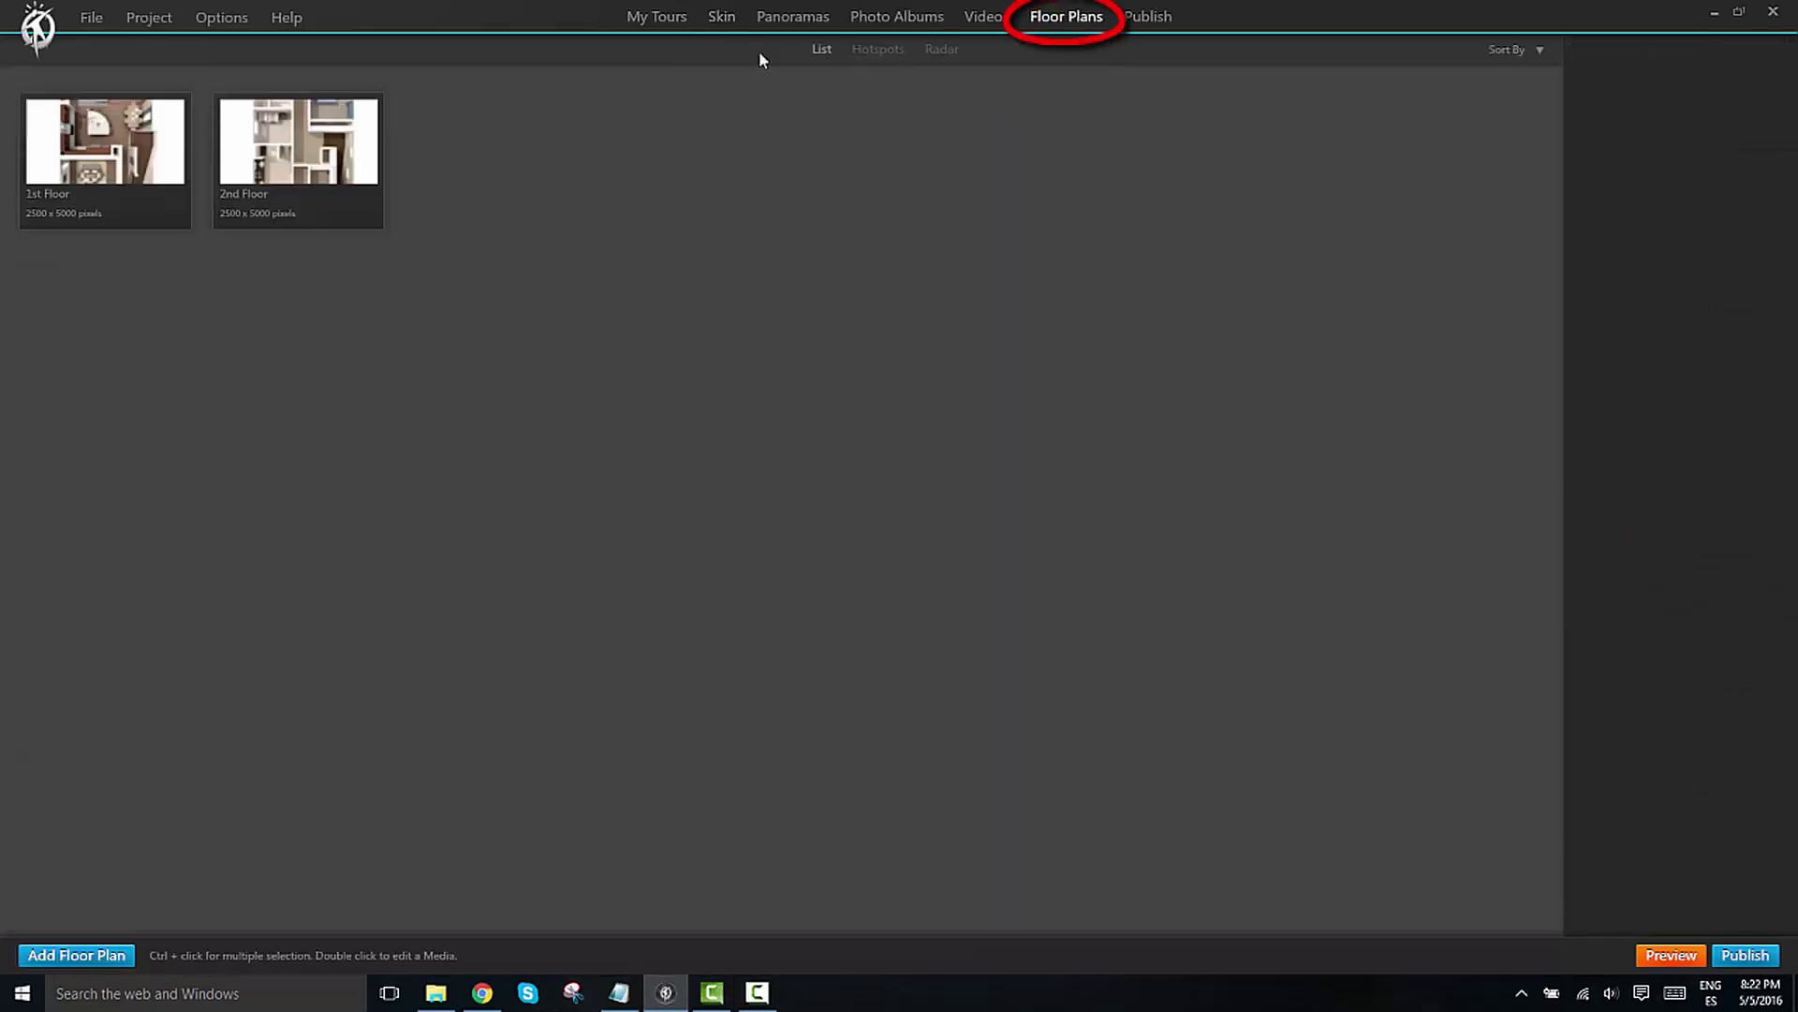
left_click(106, 141)
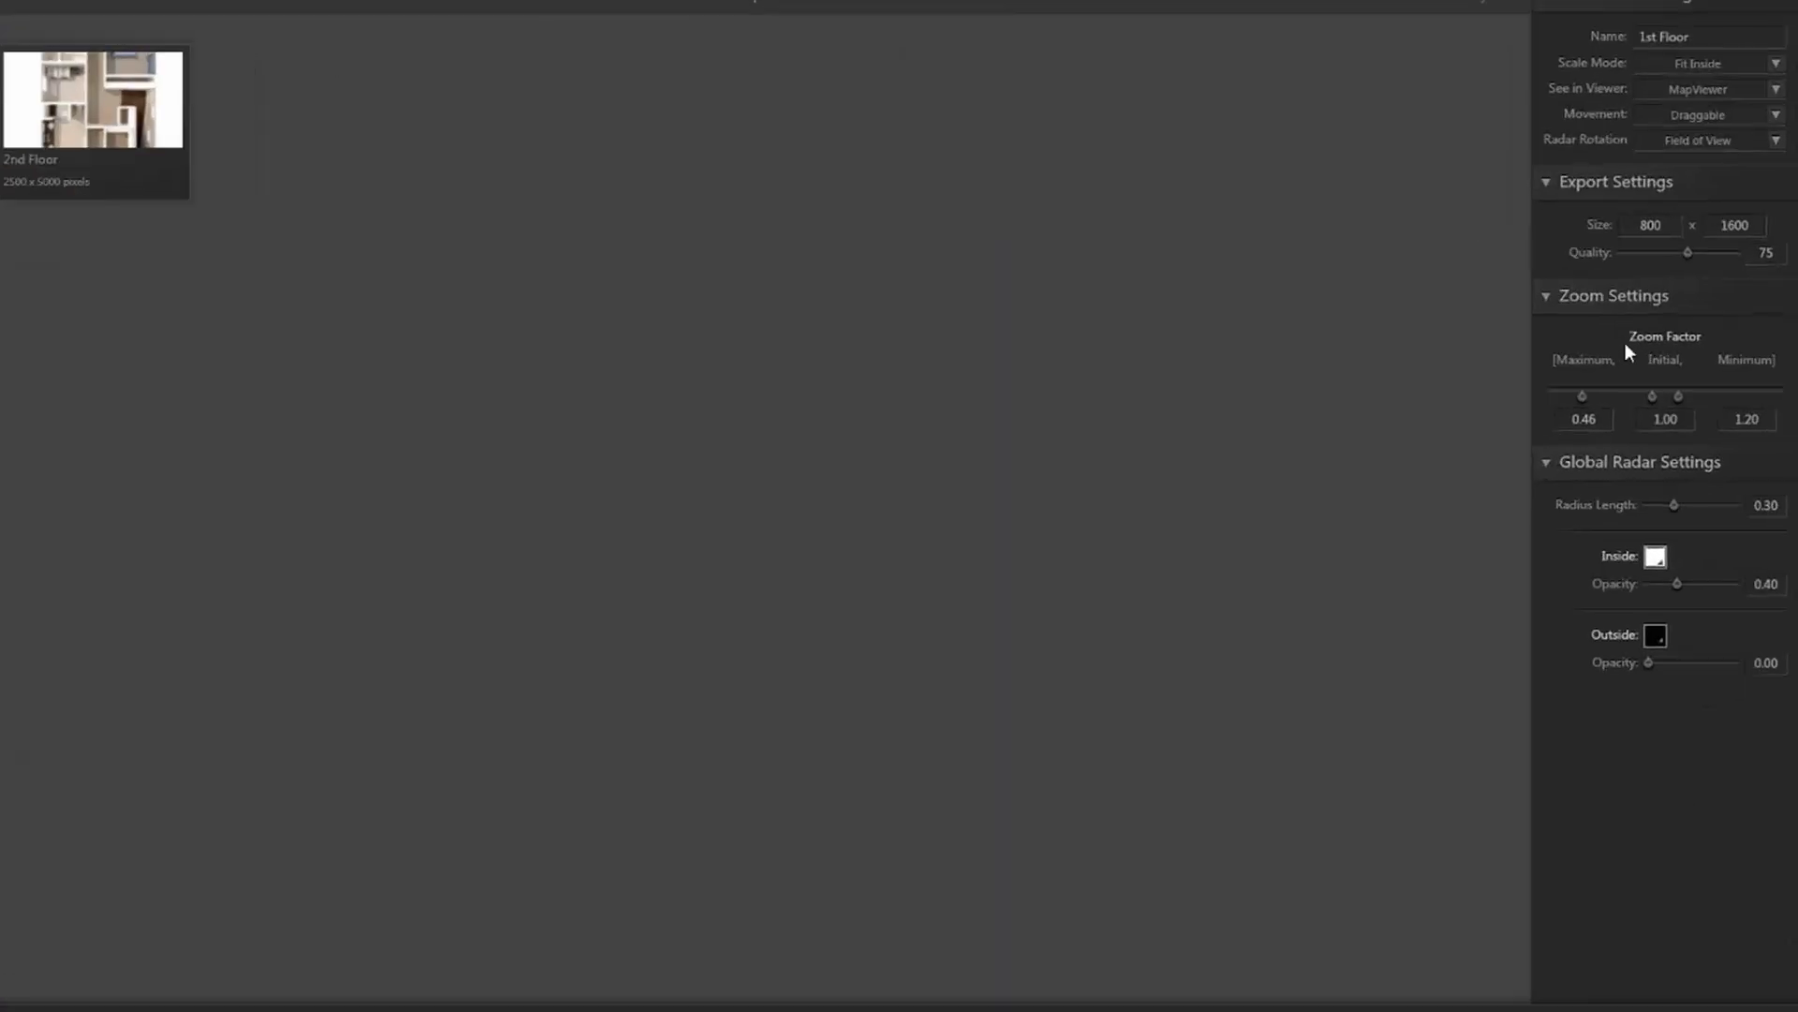
left_click_drag(1564, 391, 1641, 392)
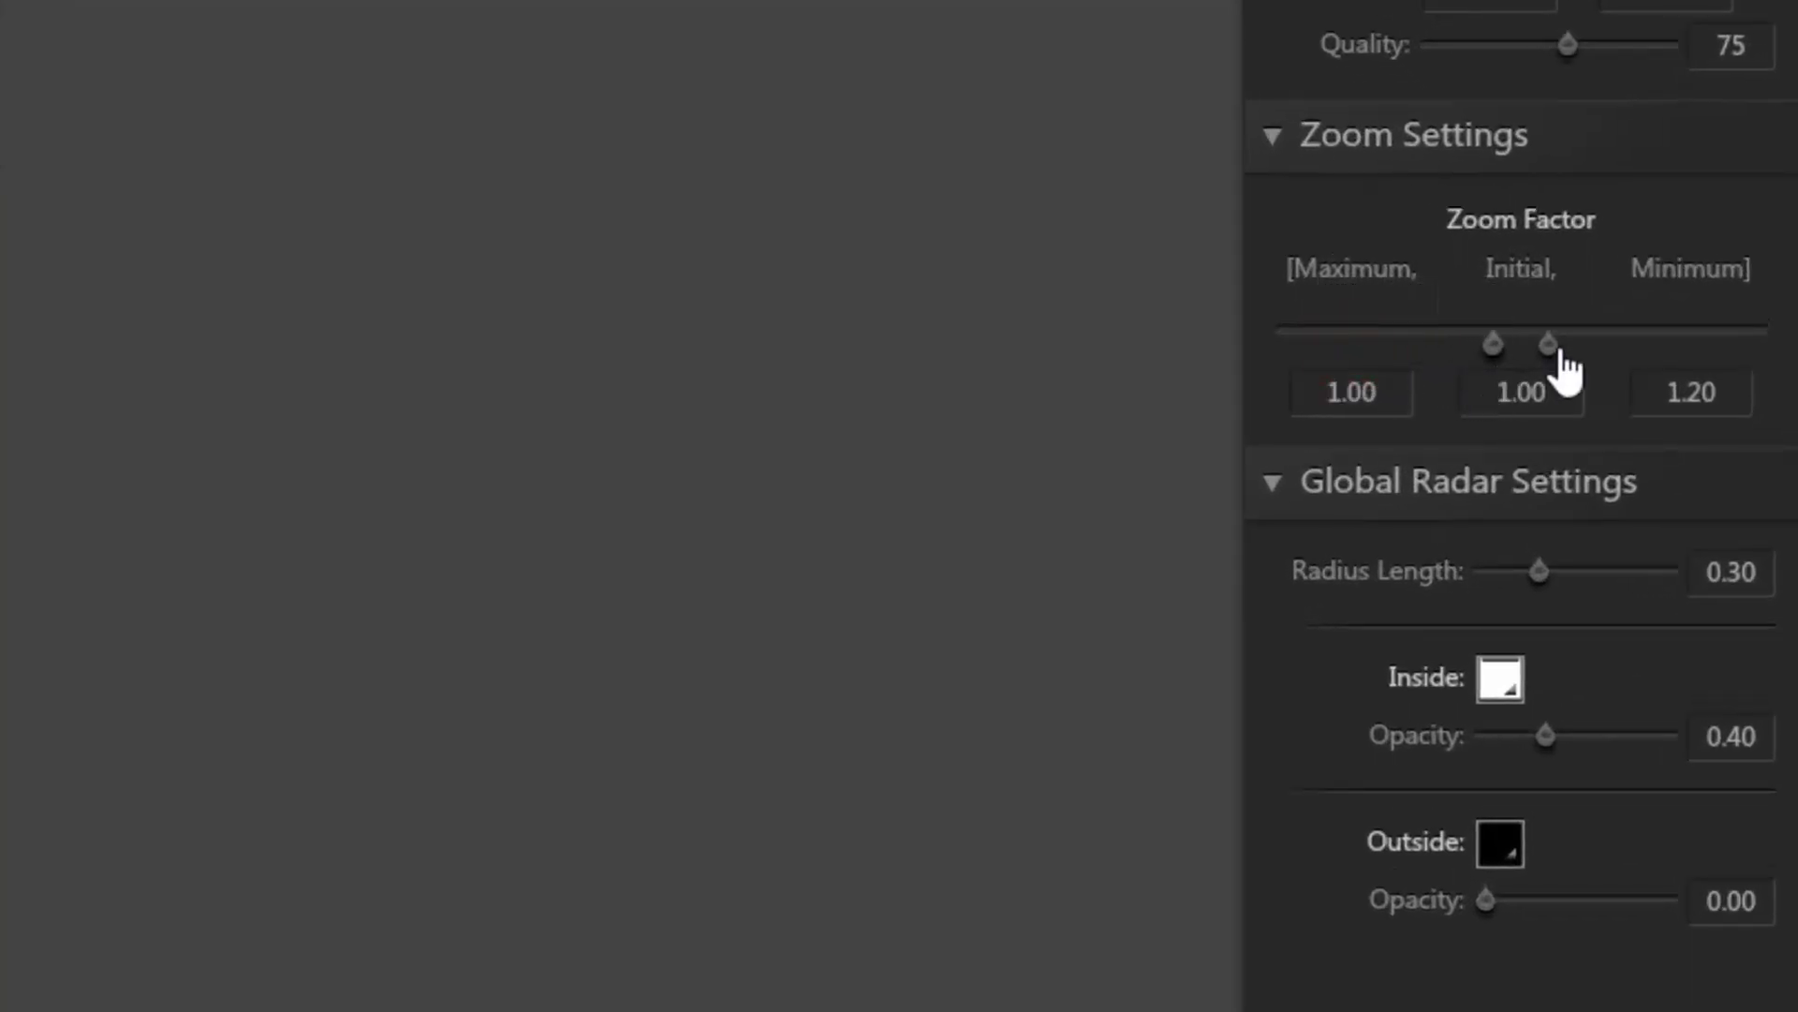
left_click_drag(1548, 346, 1495, 345)
left_click(1731, 400)
left_click(304, 168)
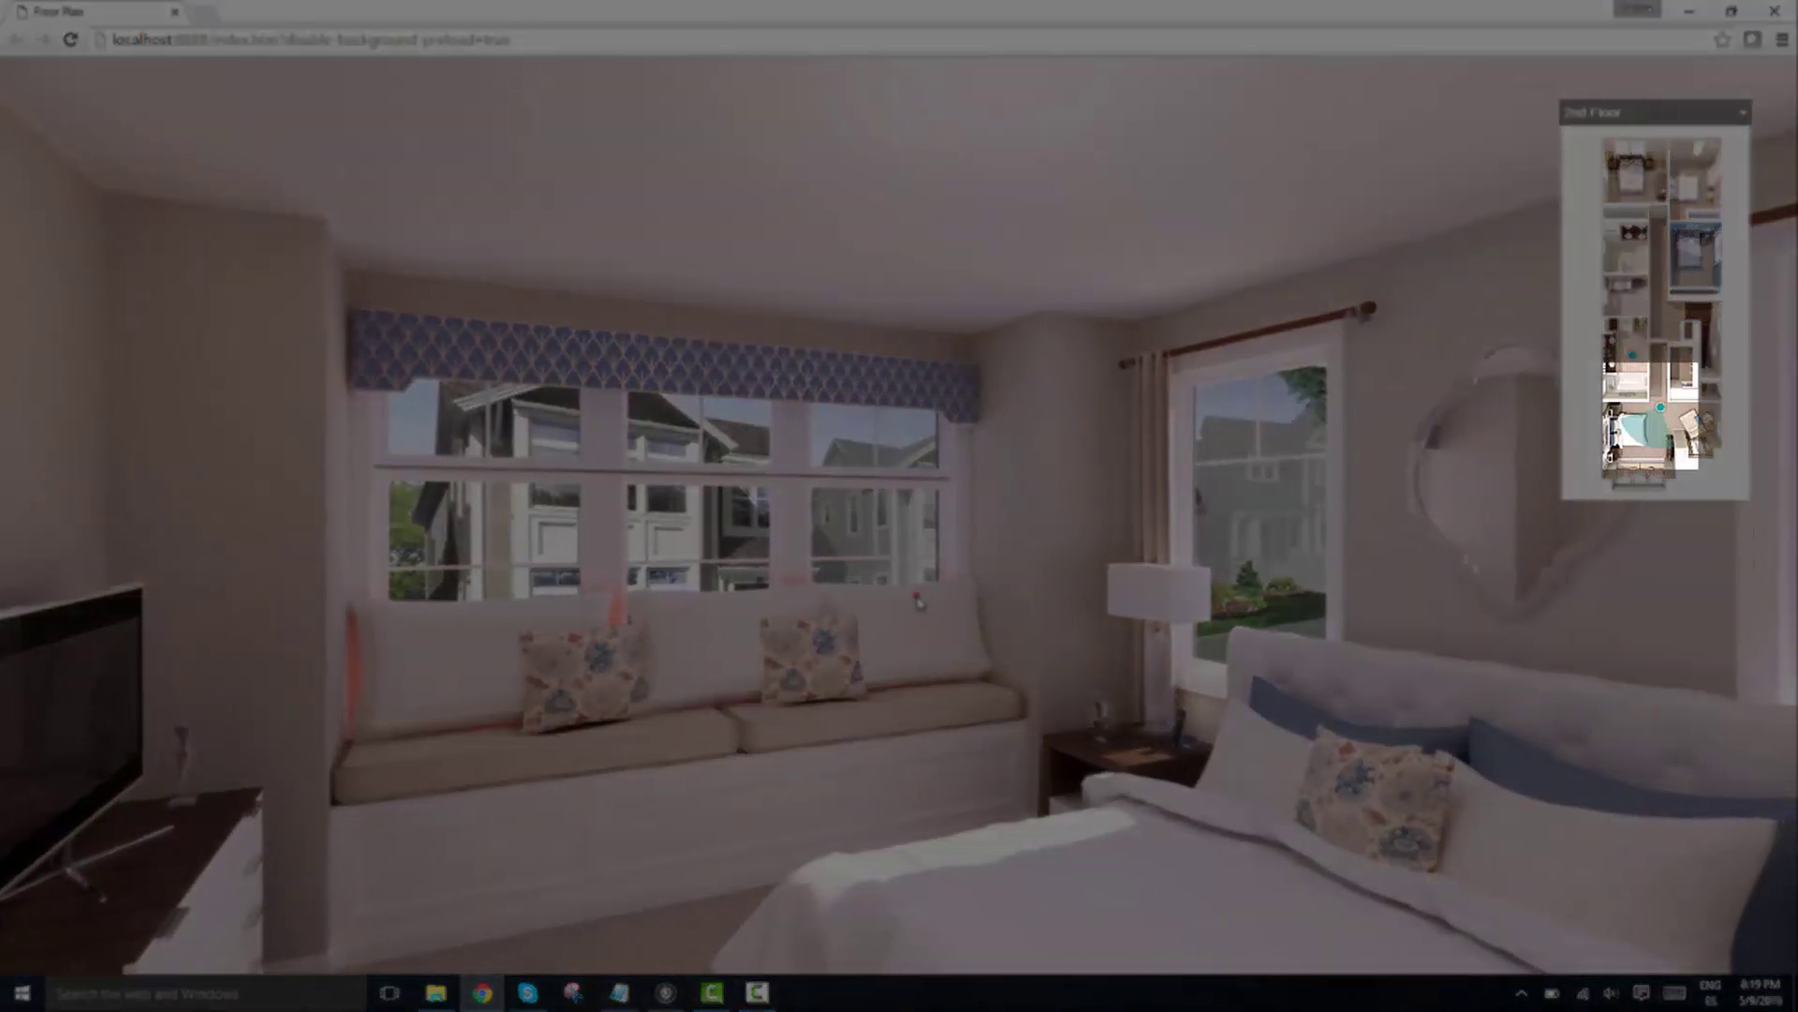
Look around the bedroom, then jump to the bathroom via the 2nd Floor minimap
mouse_move(1041, 595)
left_mouse_down()
mouse_move(915, 597)
mouse_move(1069, 604)
left_mouse_up()
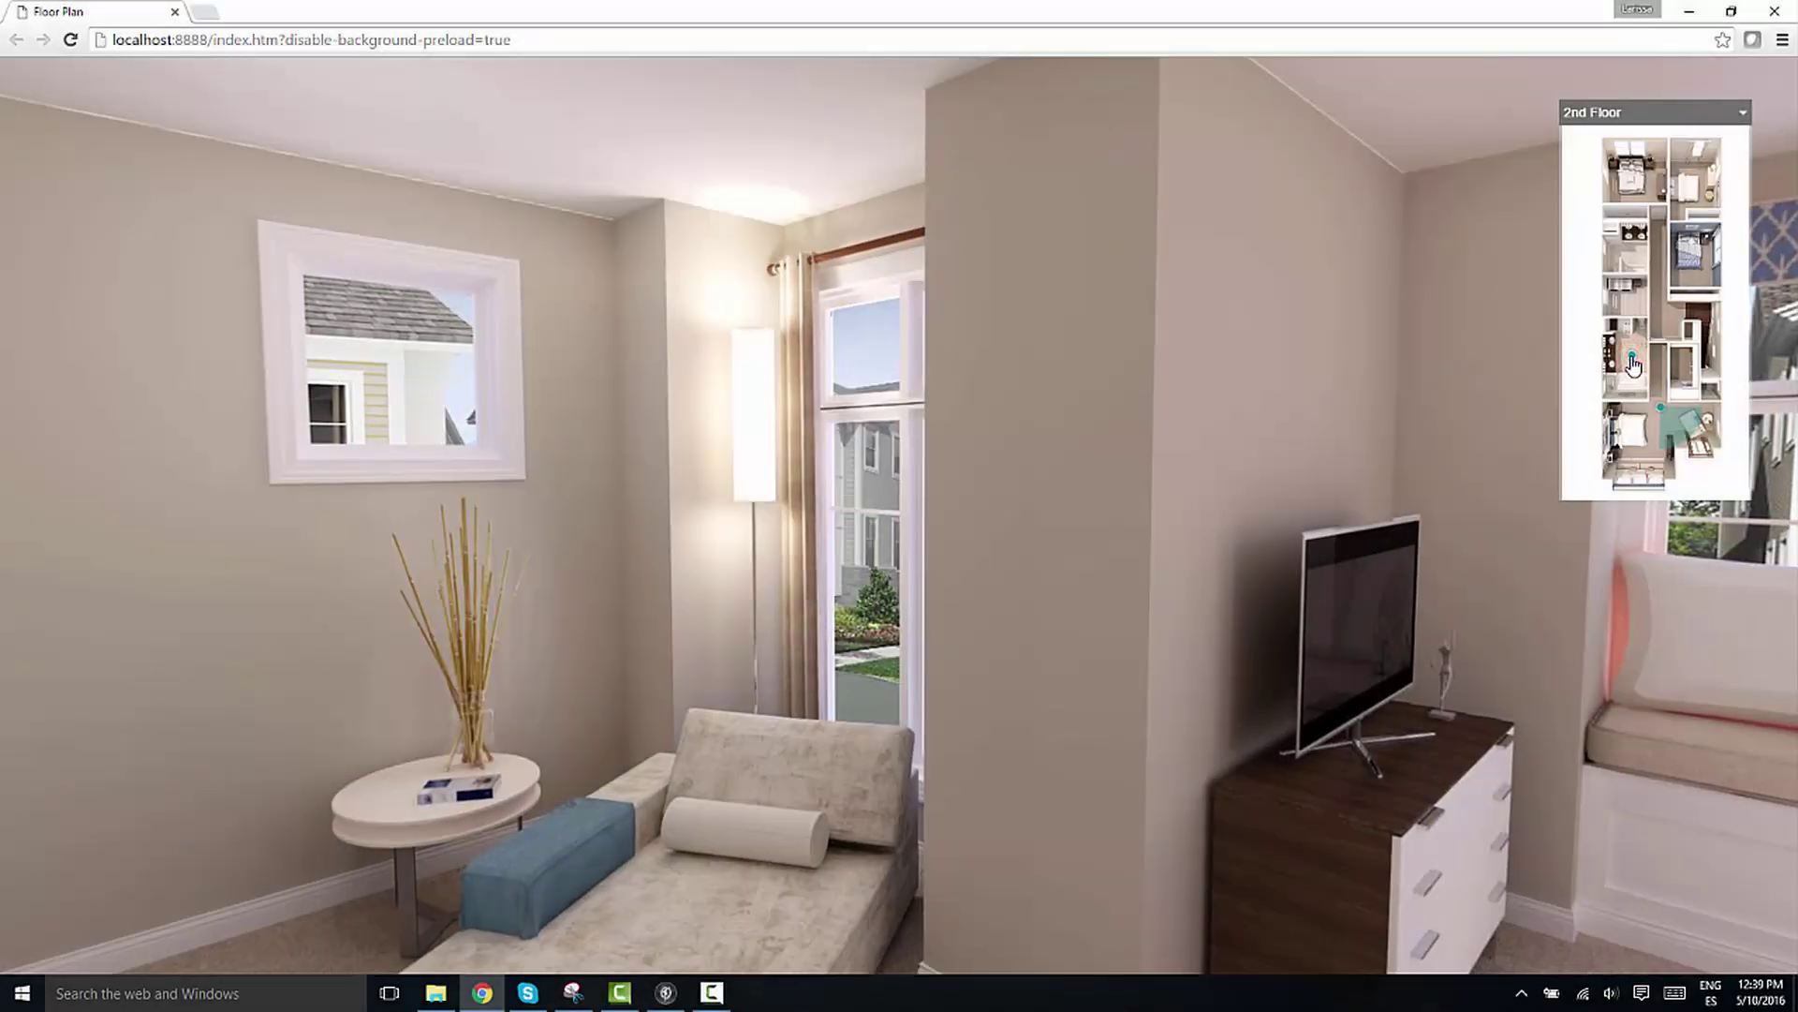
left_click(1632, 364)
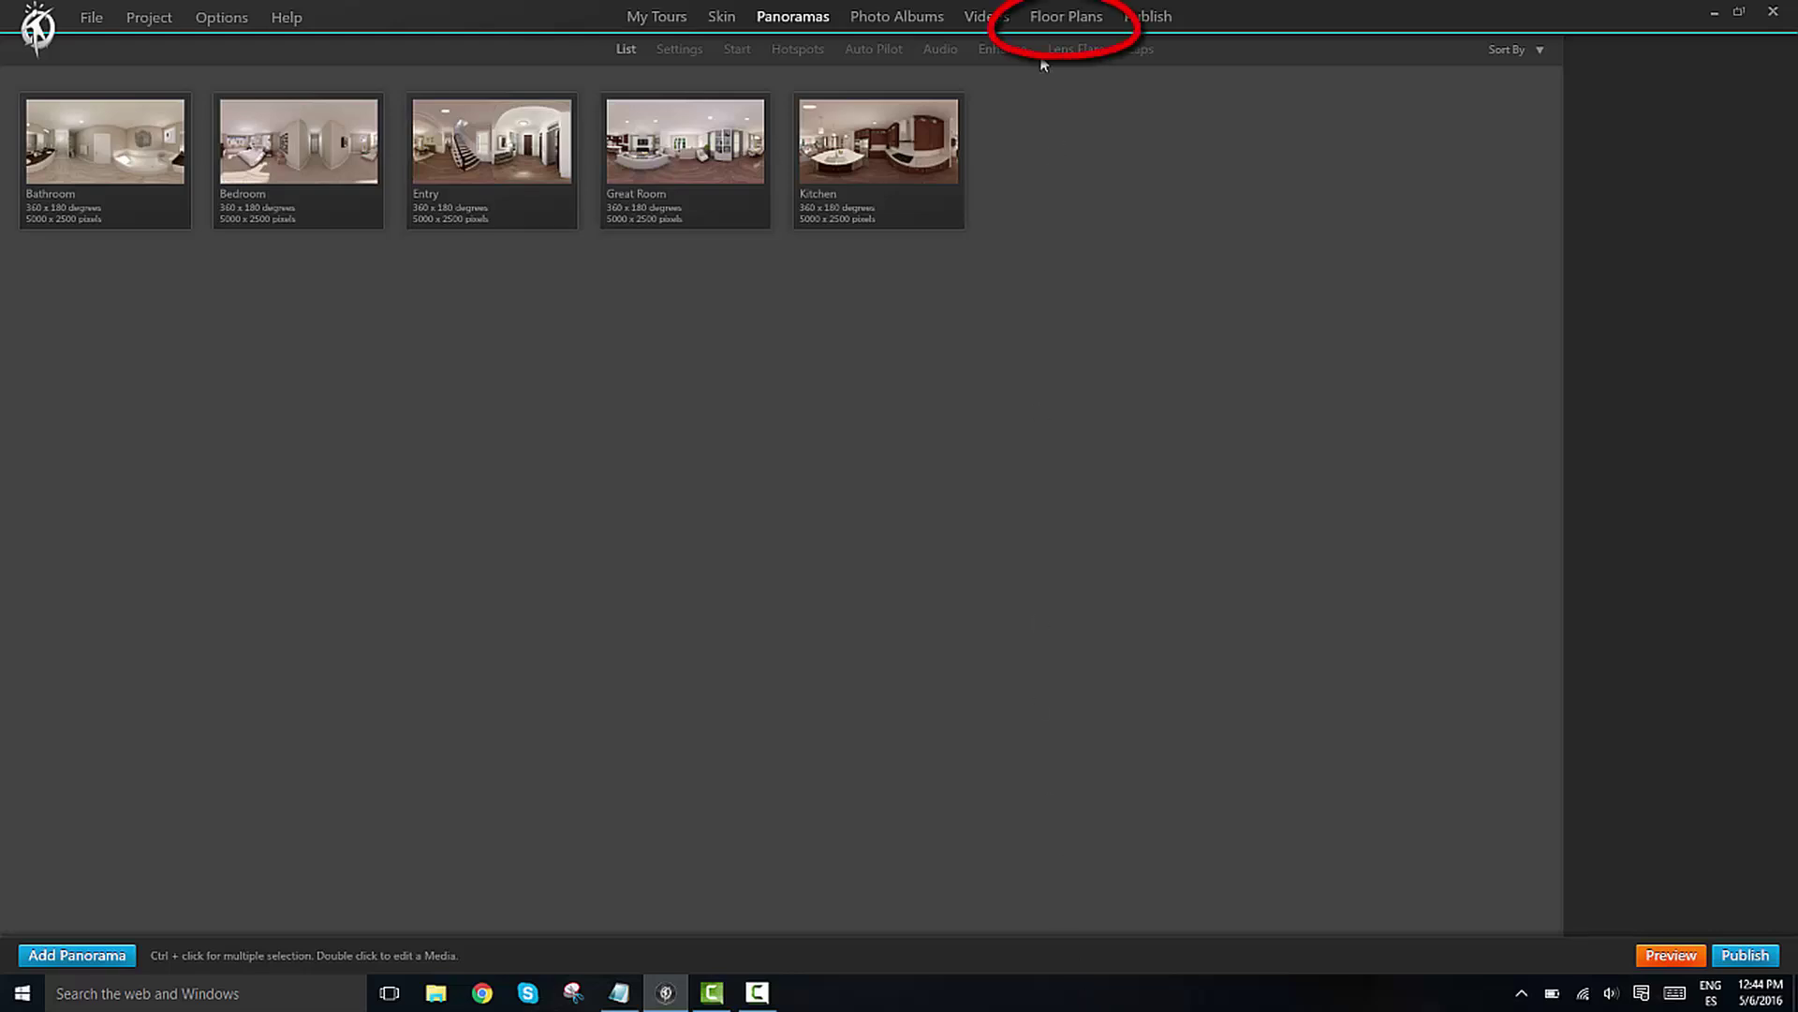
Show the 1st Floor plan large on its Hotspots sub-tab
left_click(1047, 23)
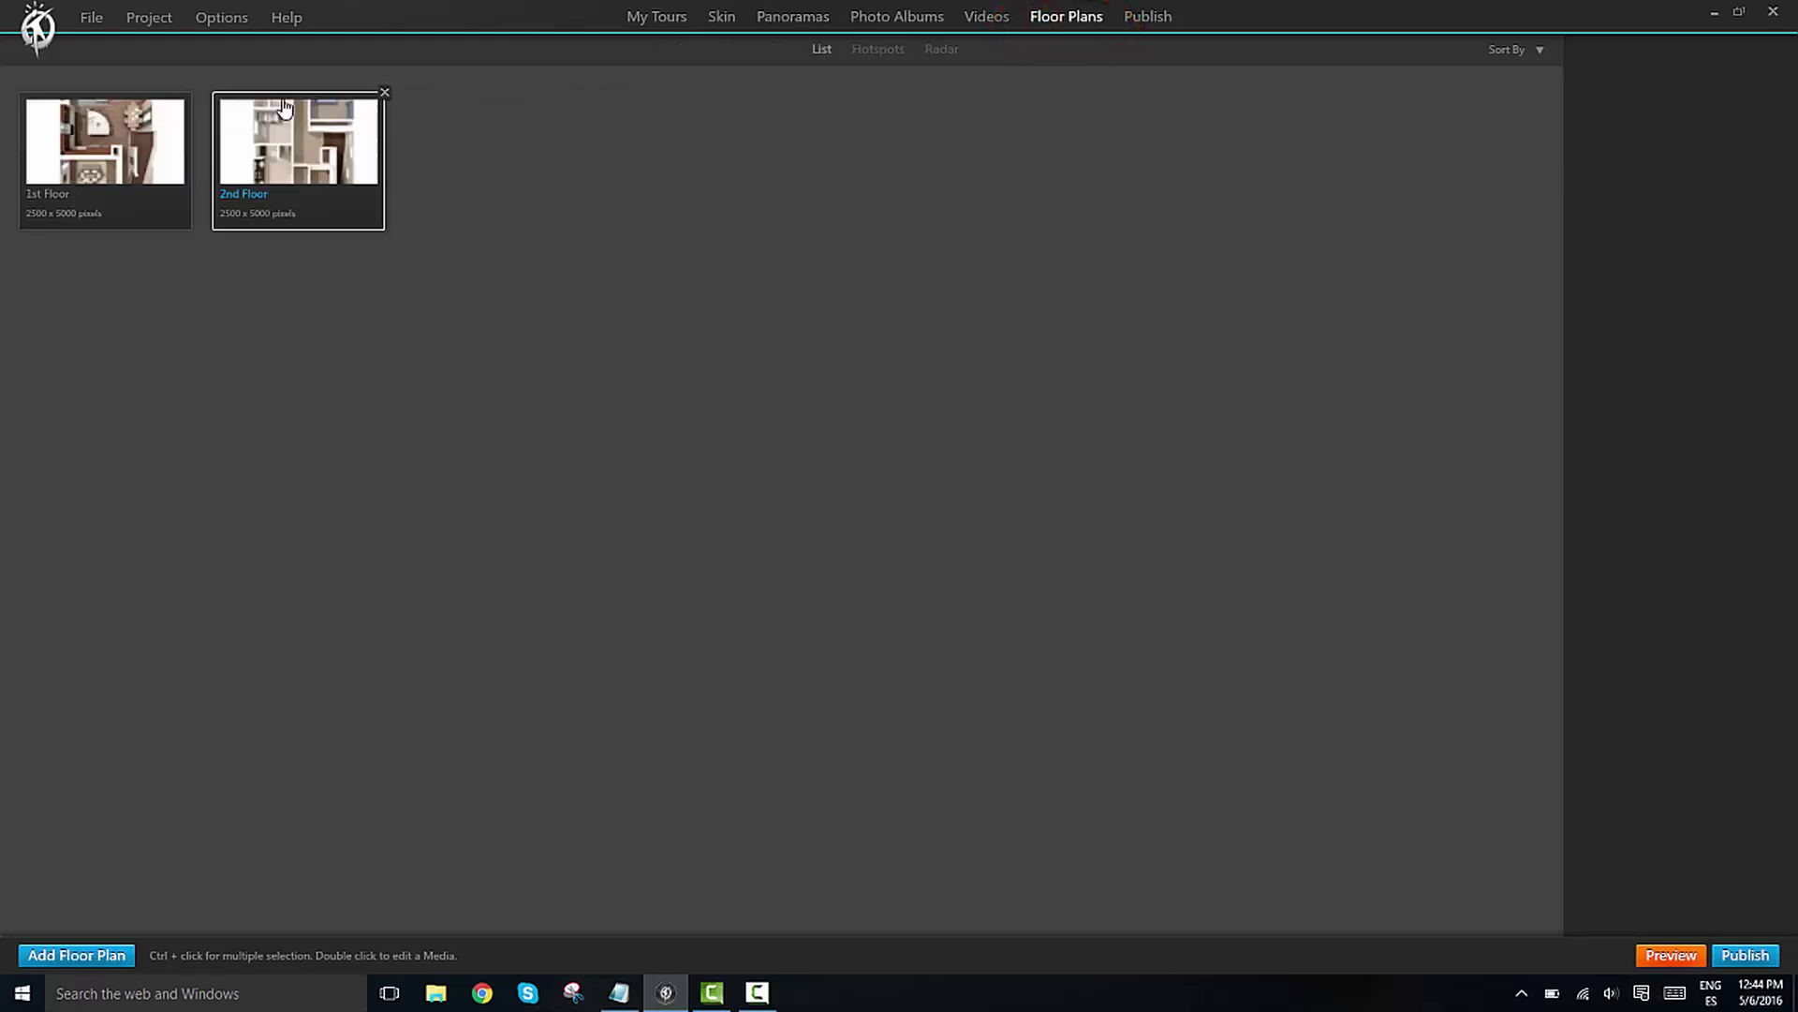
left_click(102, 134)
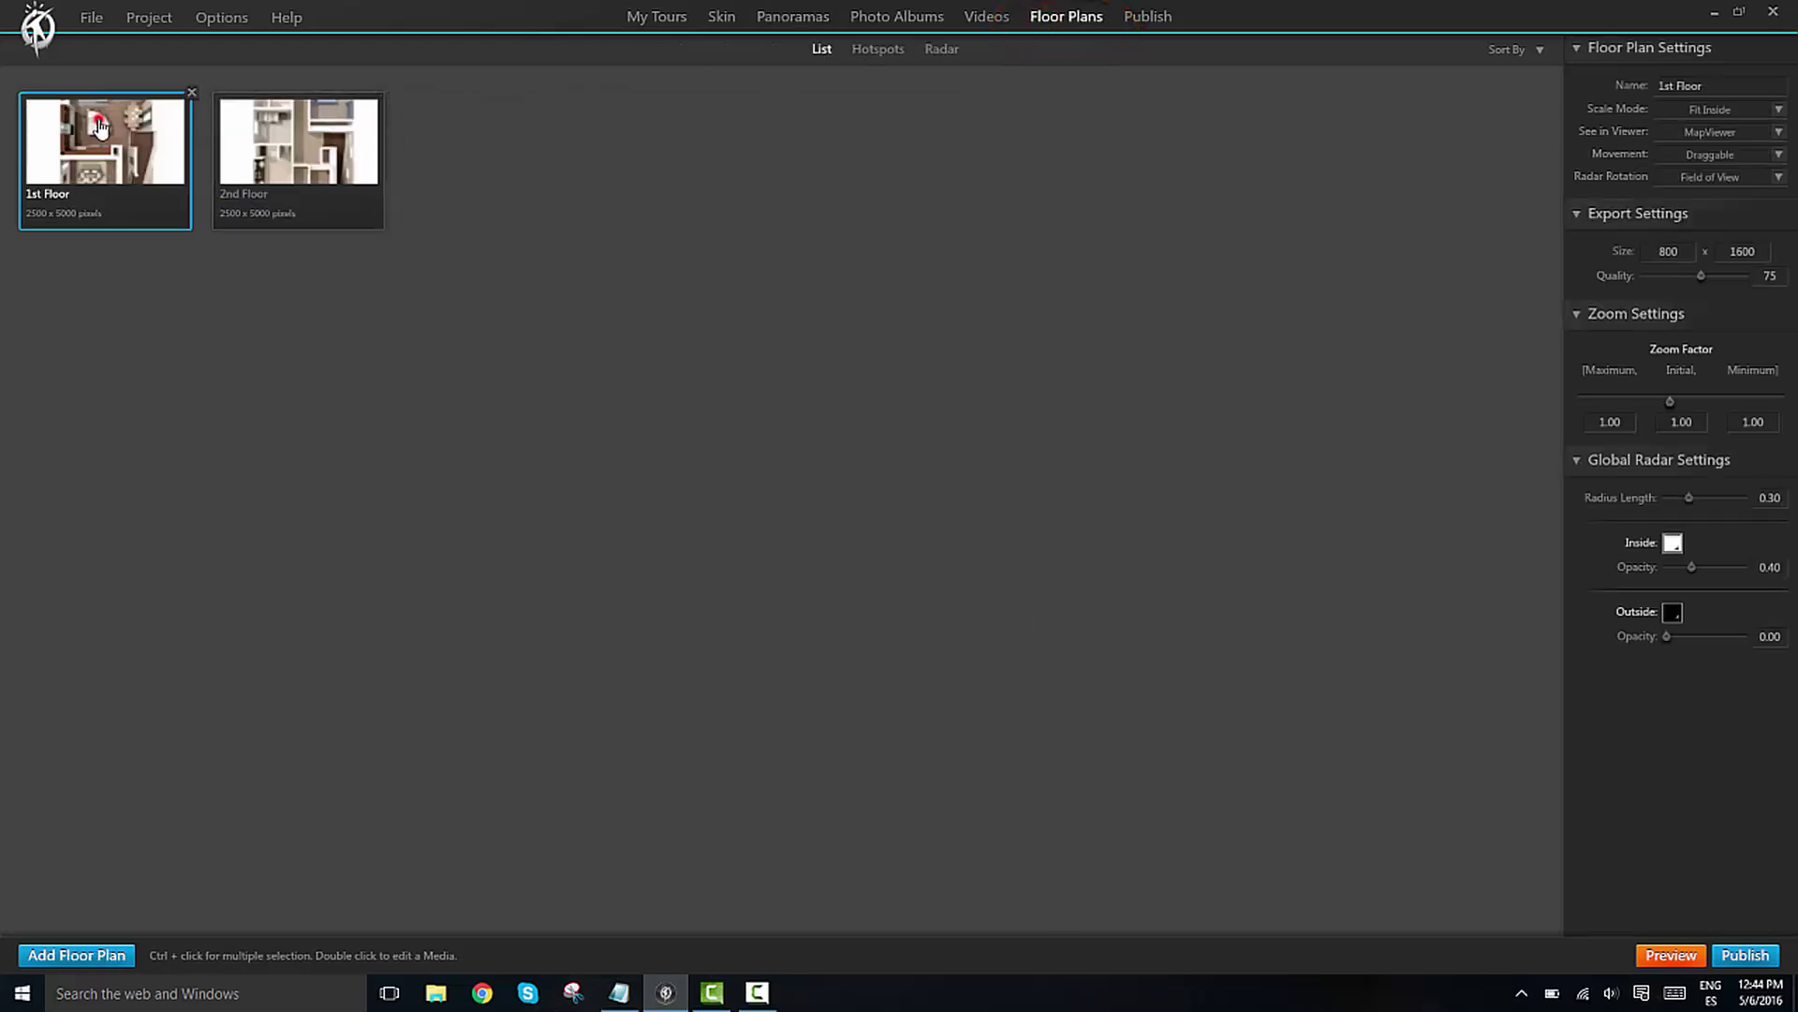
left_click(887, 57)
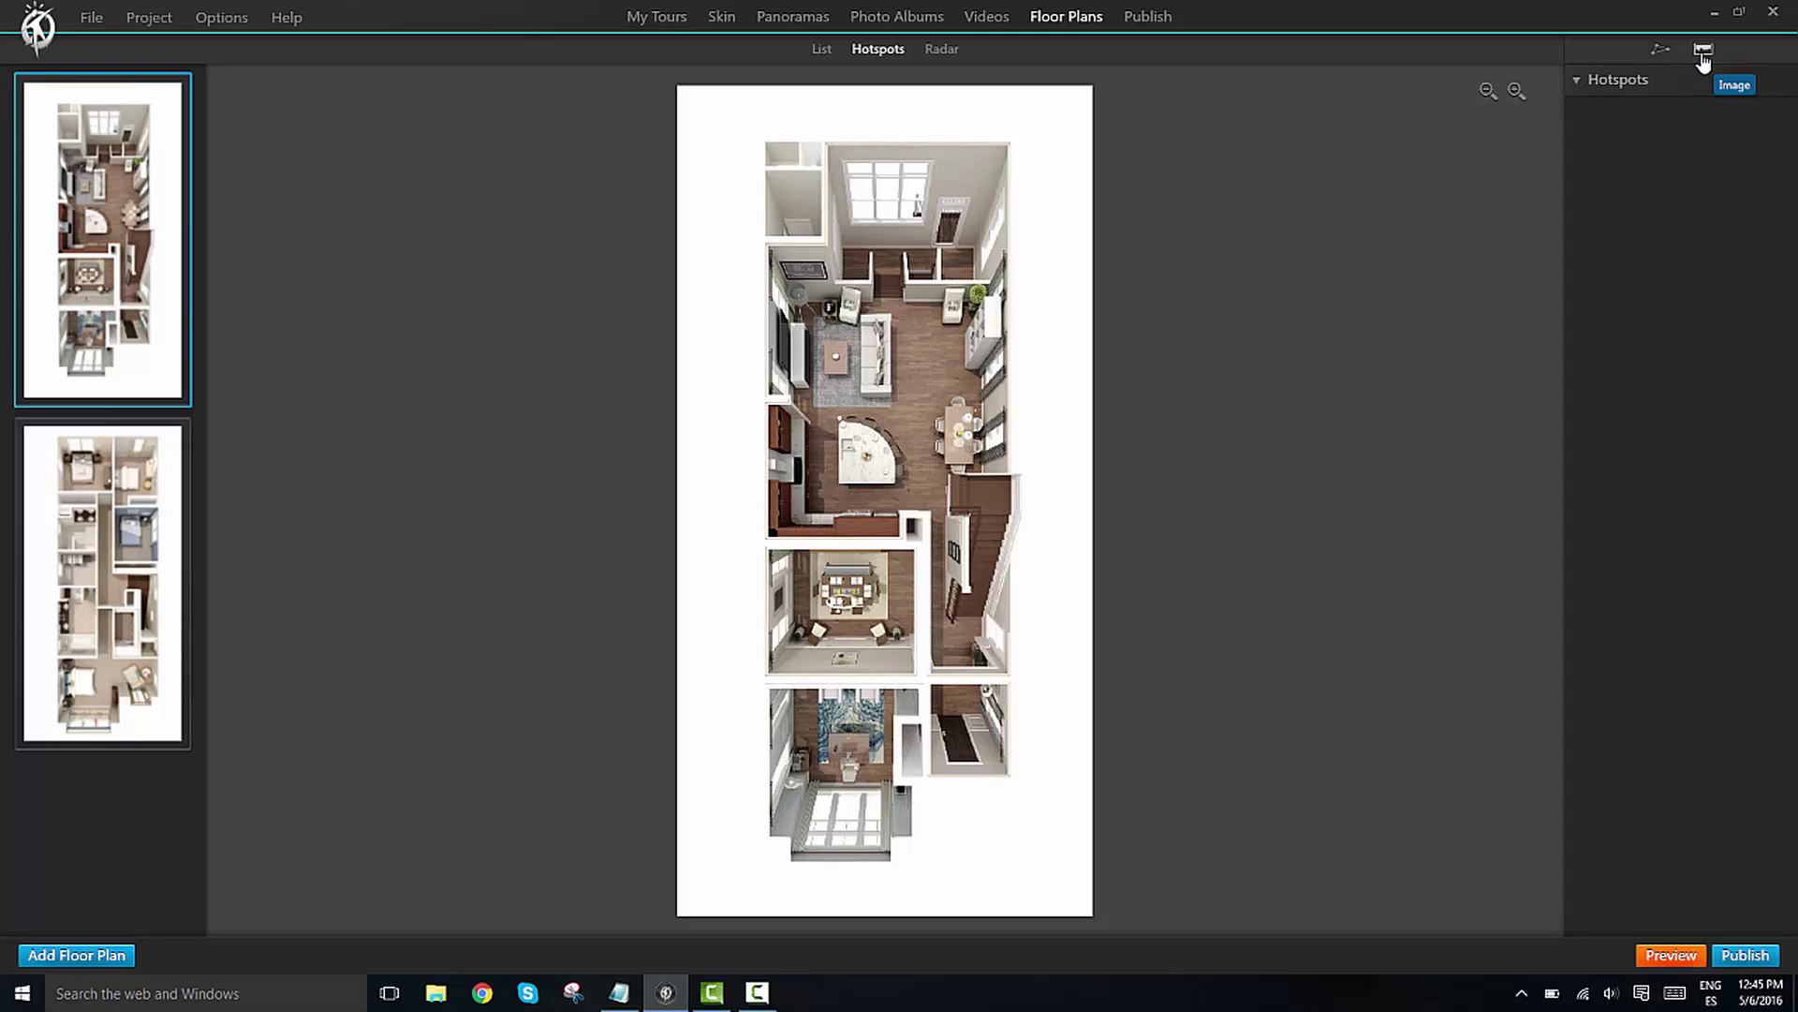
Place a teal-dot image hotspot on the 1st Floor plan near the lower end of the staircase
left_click(1704, 53)
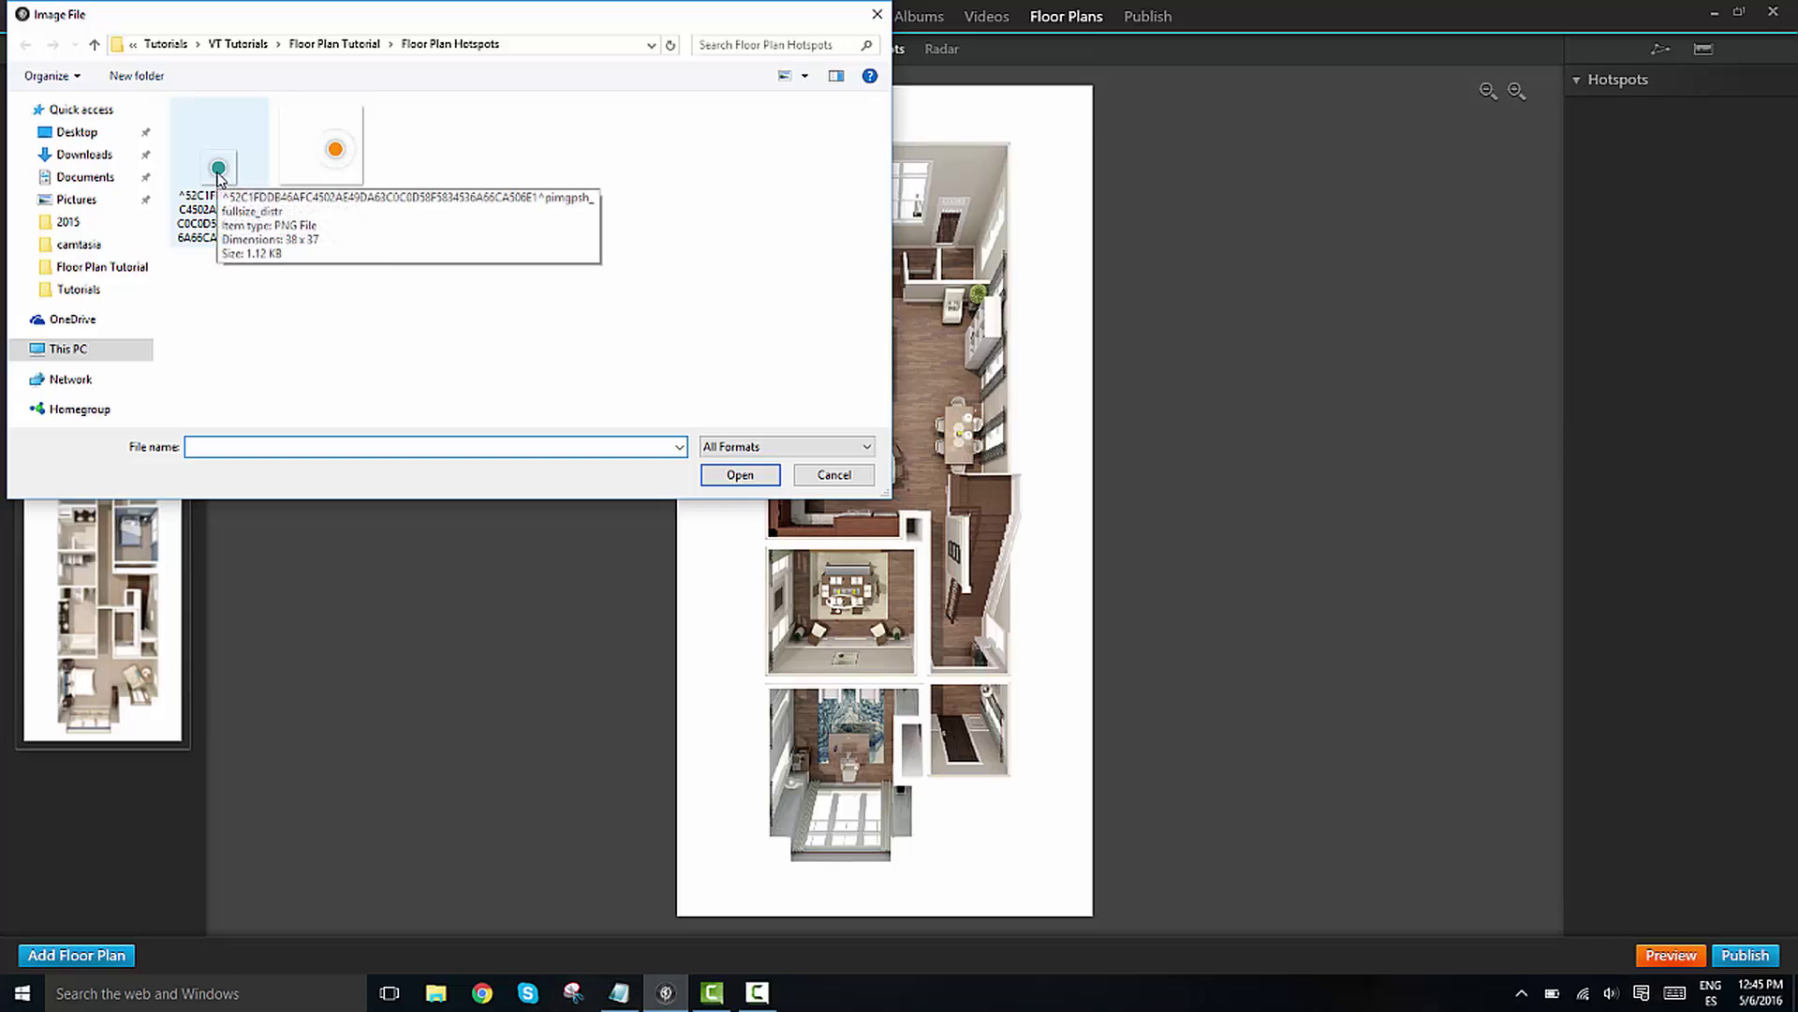
double_click(218, 172)
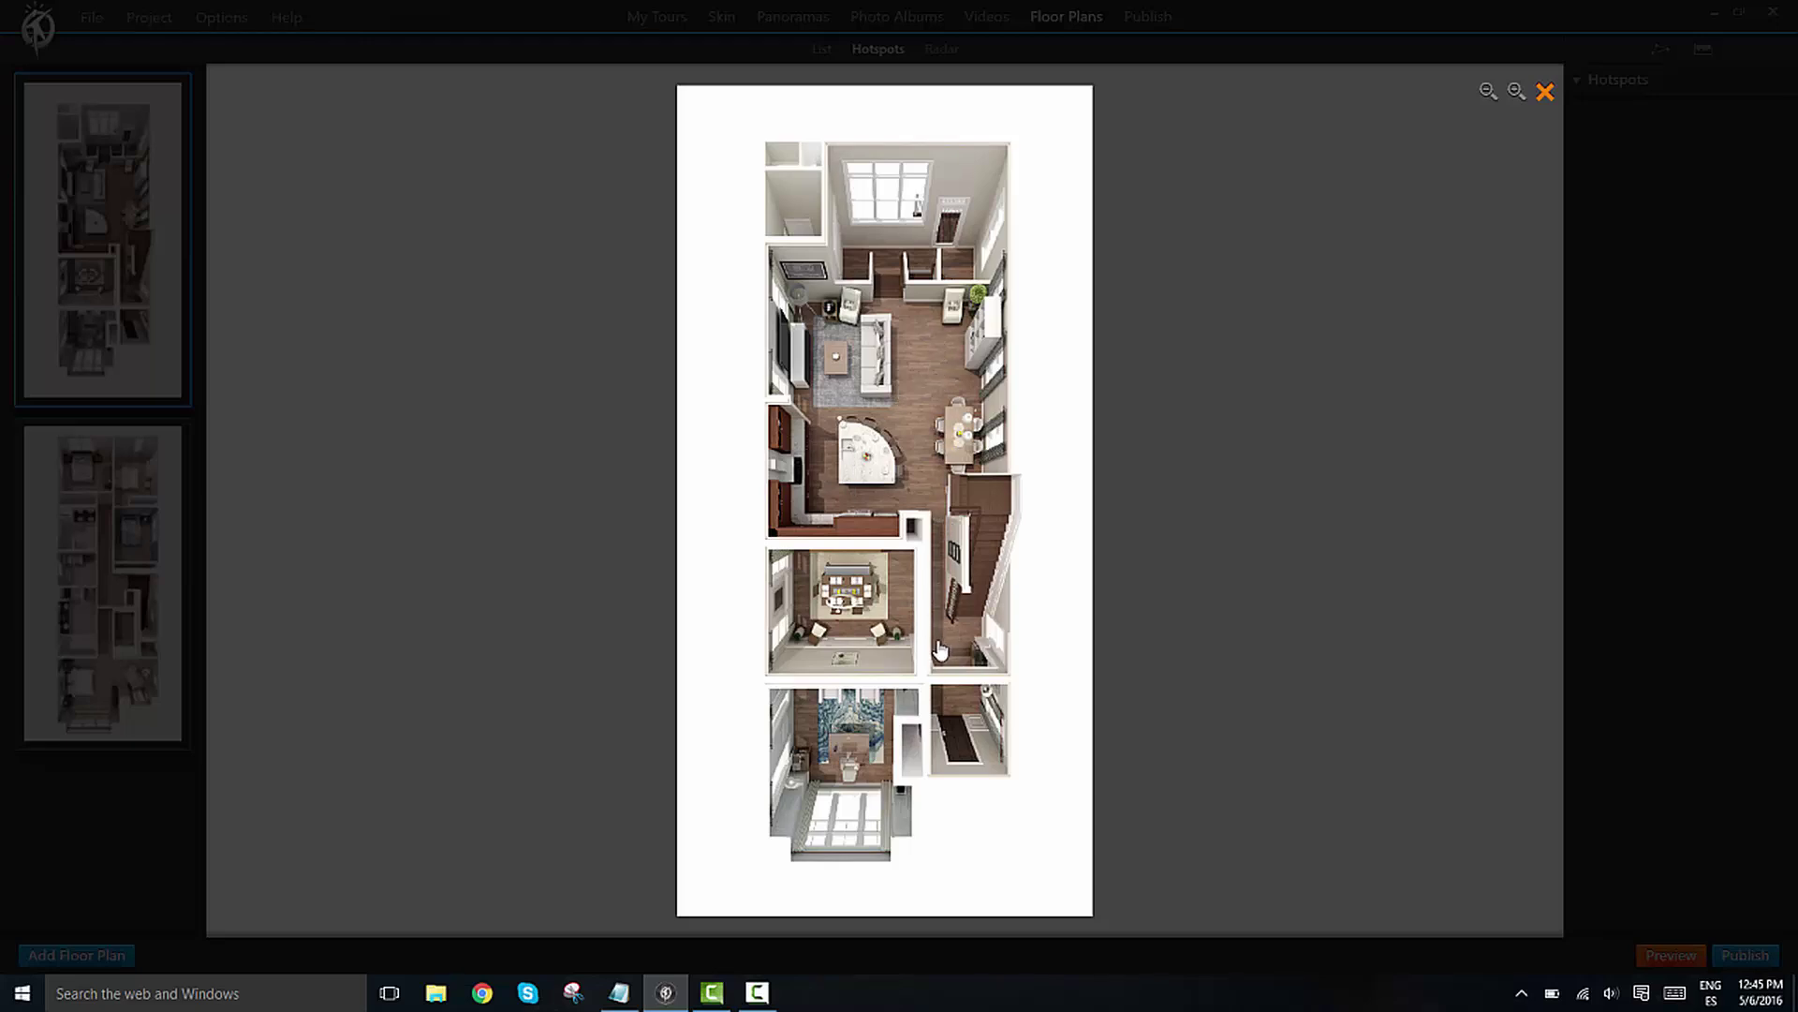
left_click(942, 652)
left_click_drag(948, 652, 943, 637)
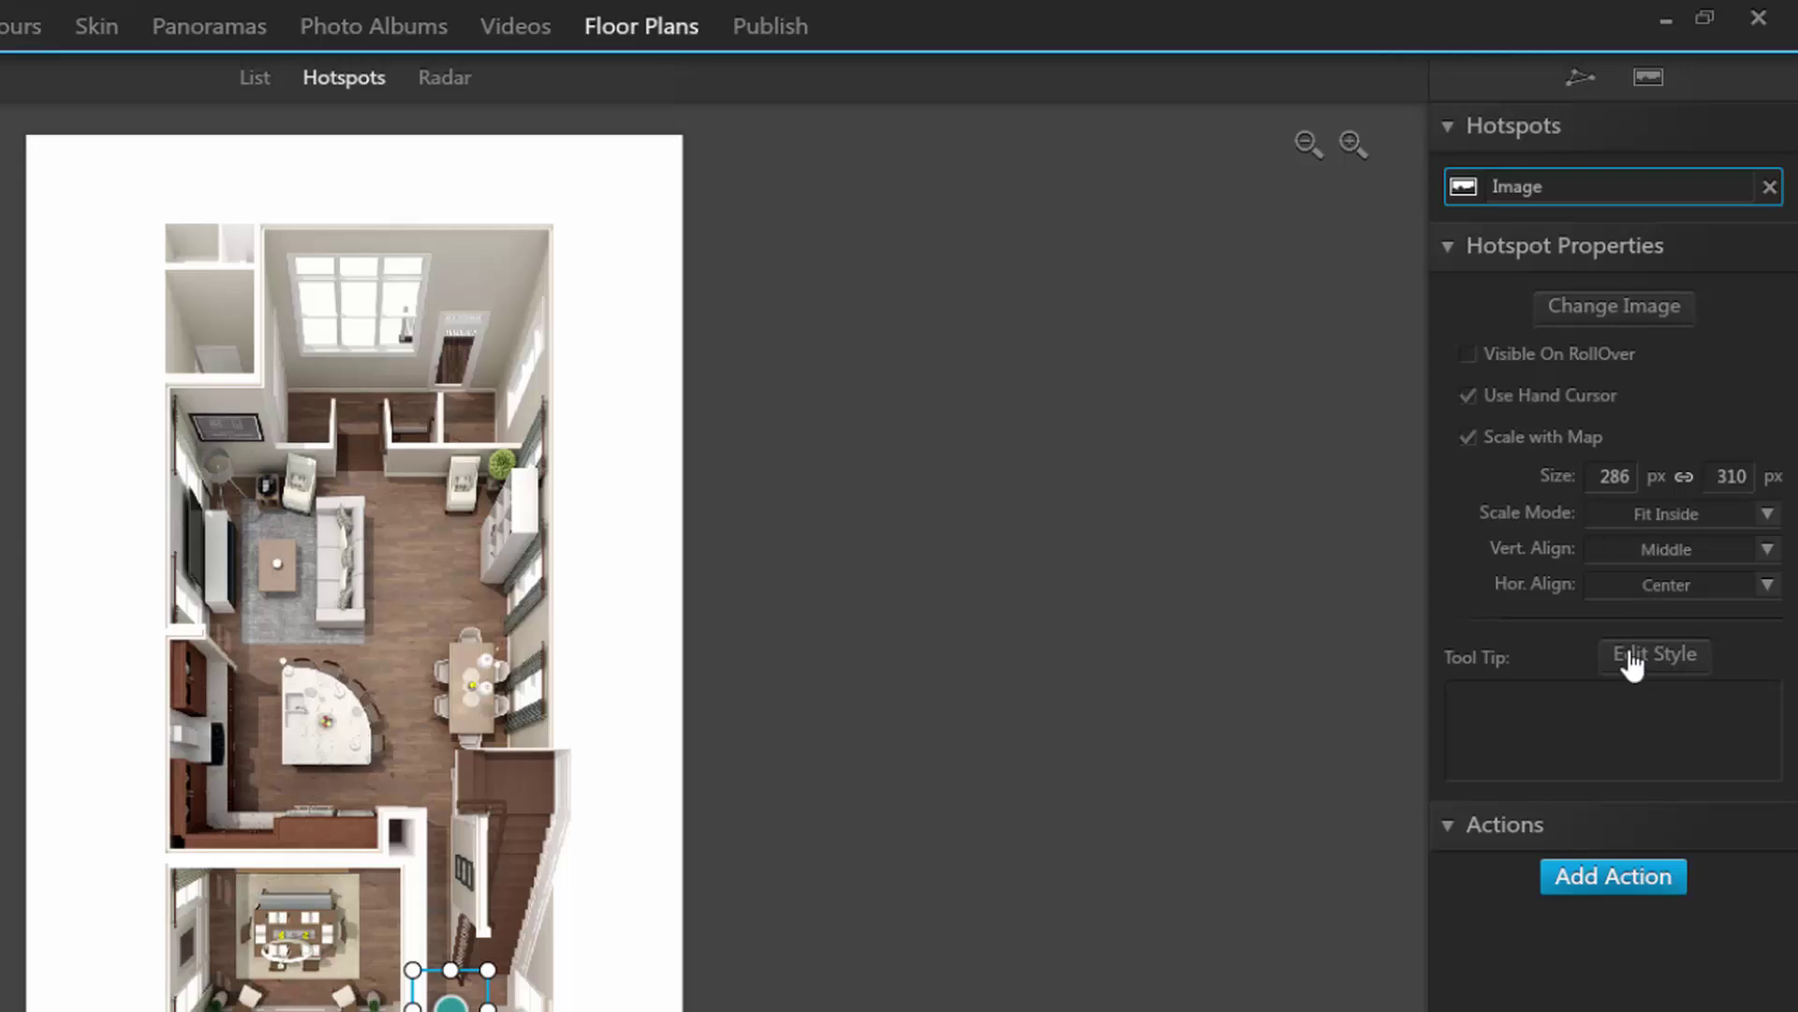
Give the hotspot the tooltip Entry and start an On Click action, reaching the Behaviour choice
left_click(1575, 721)
left_click(1632, 897)
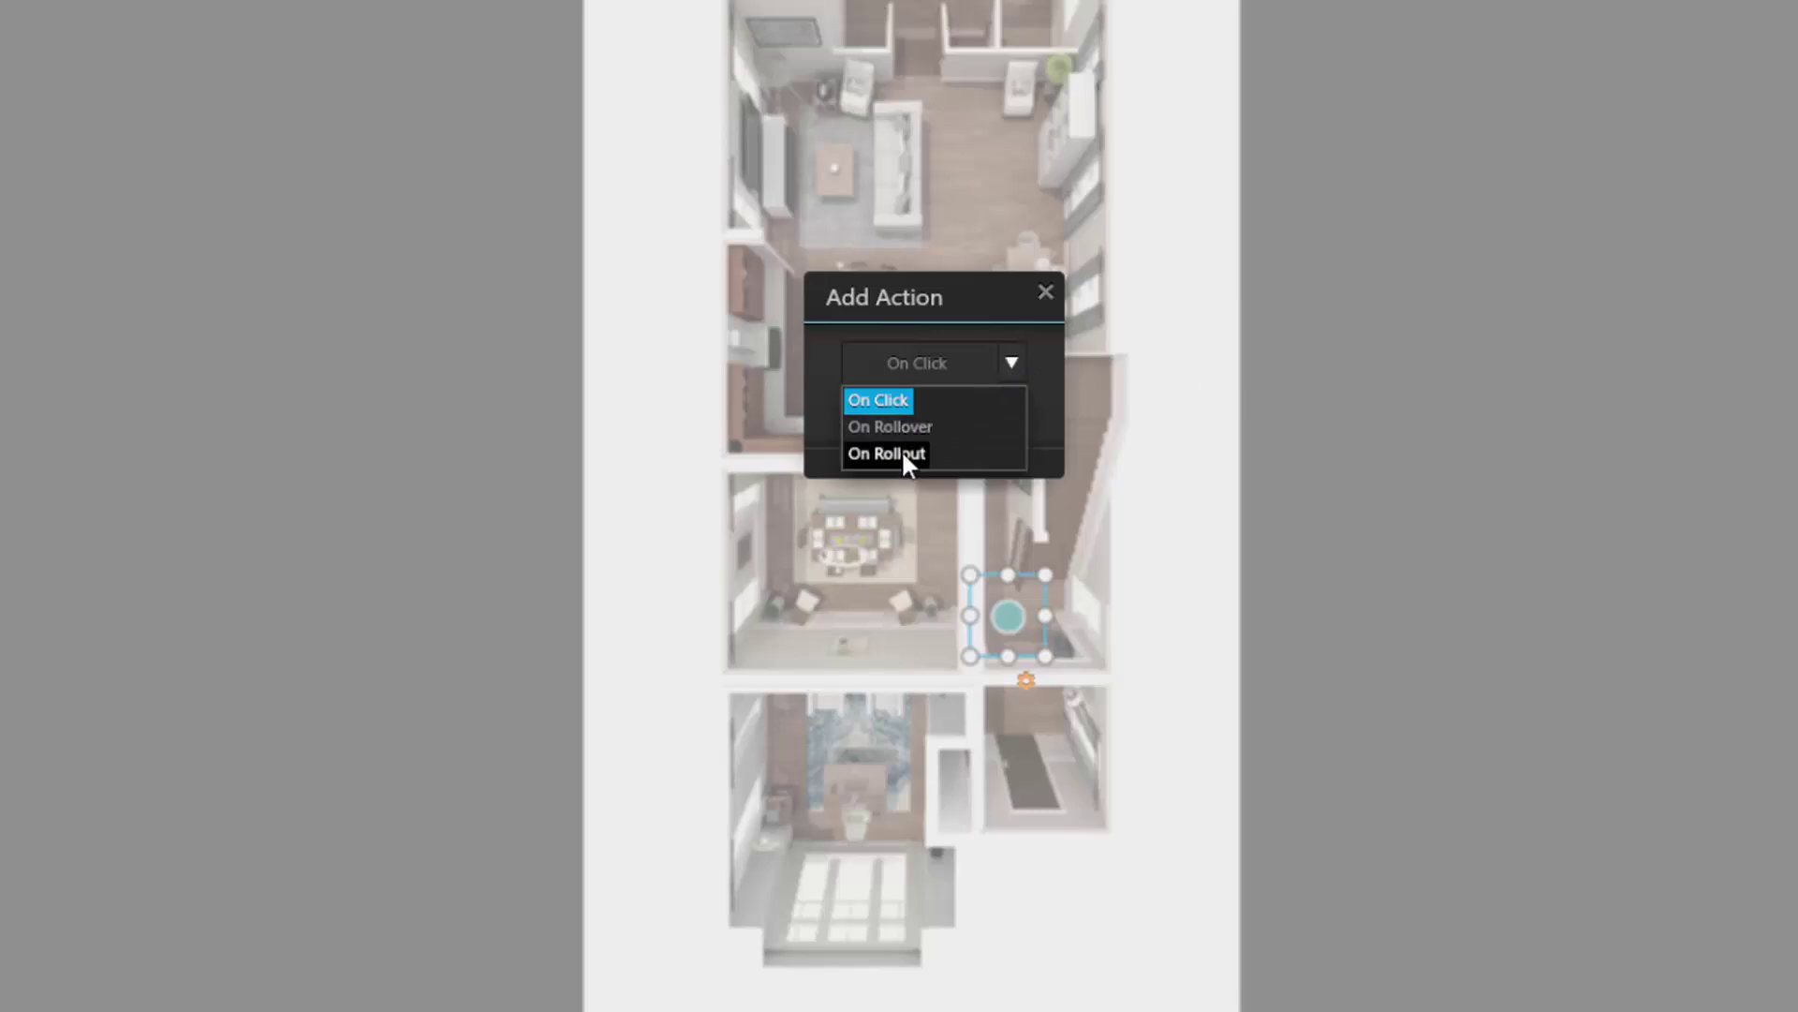
left_click(1012, 363)
left_click(1012, 411)
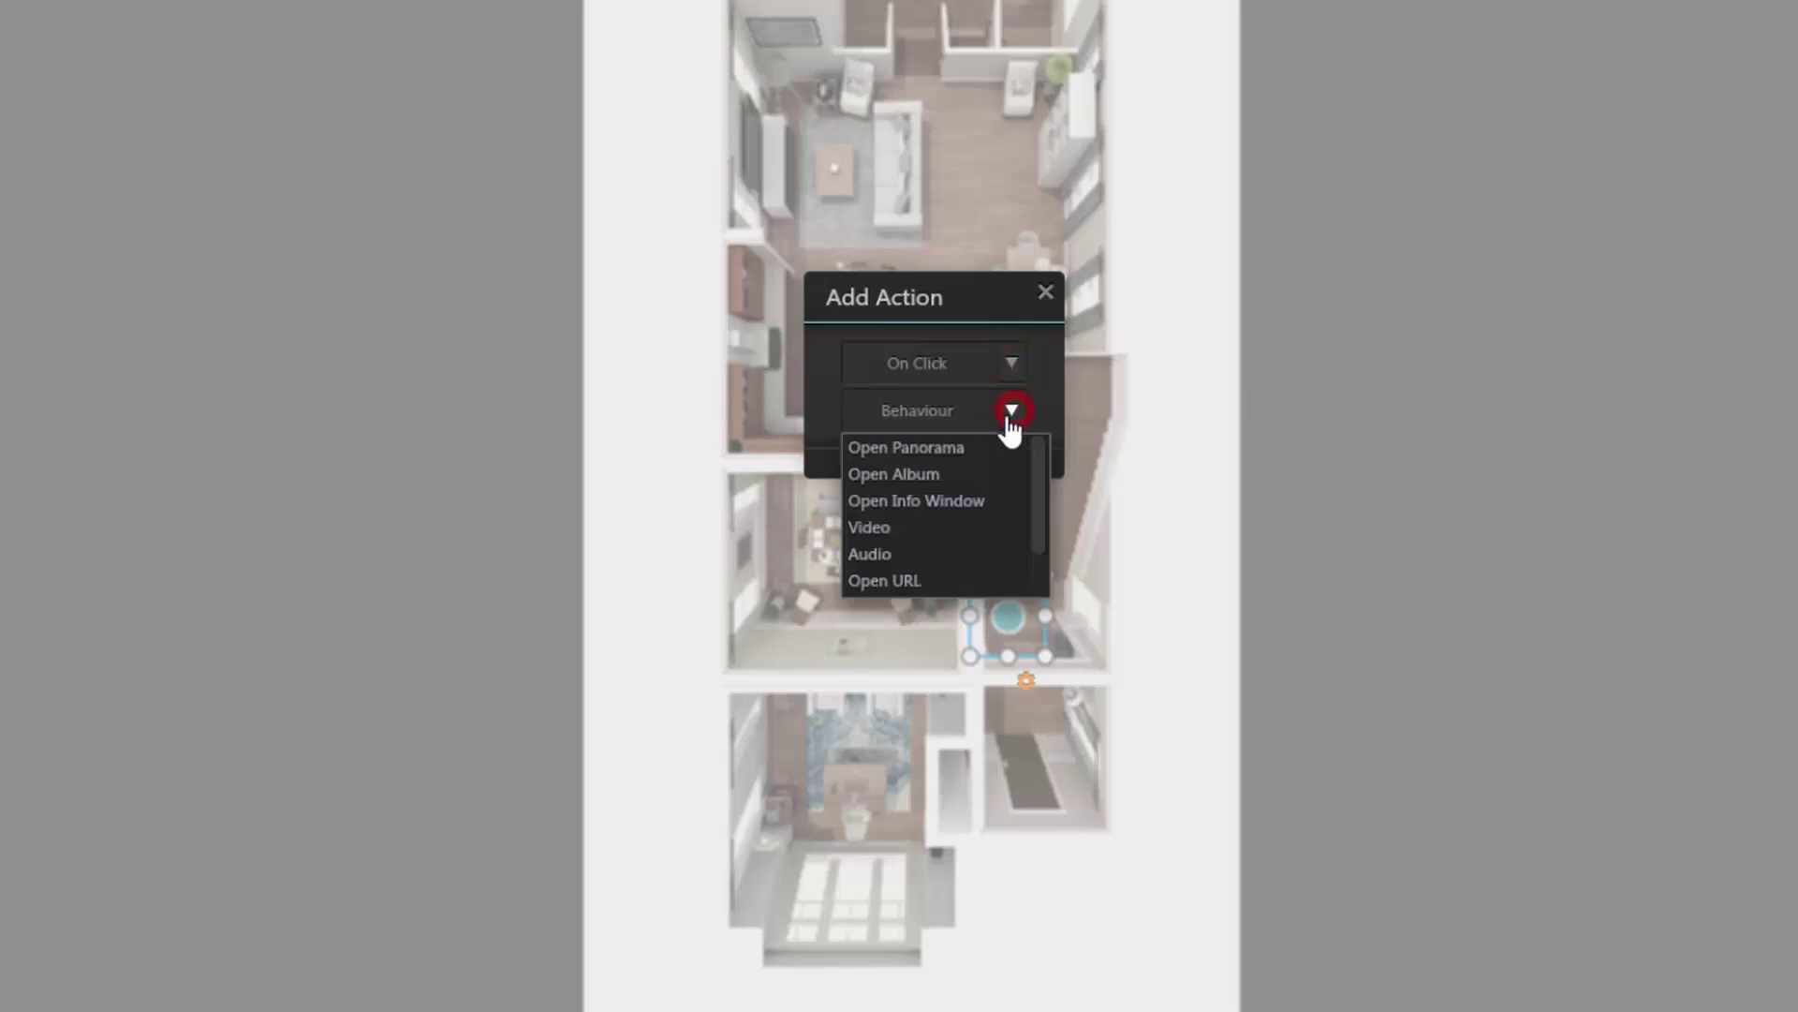
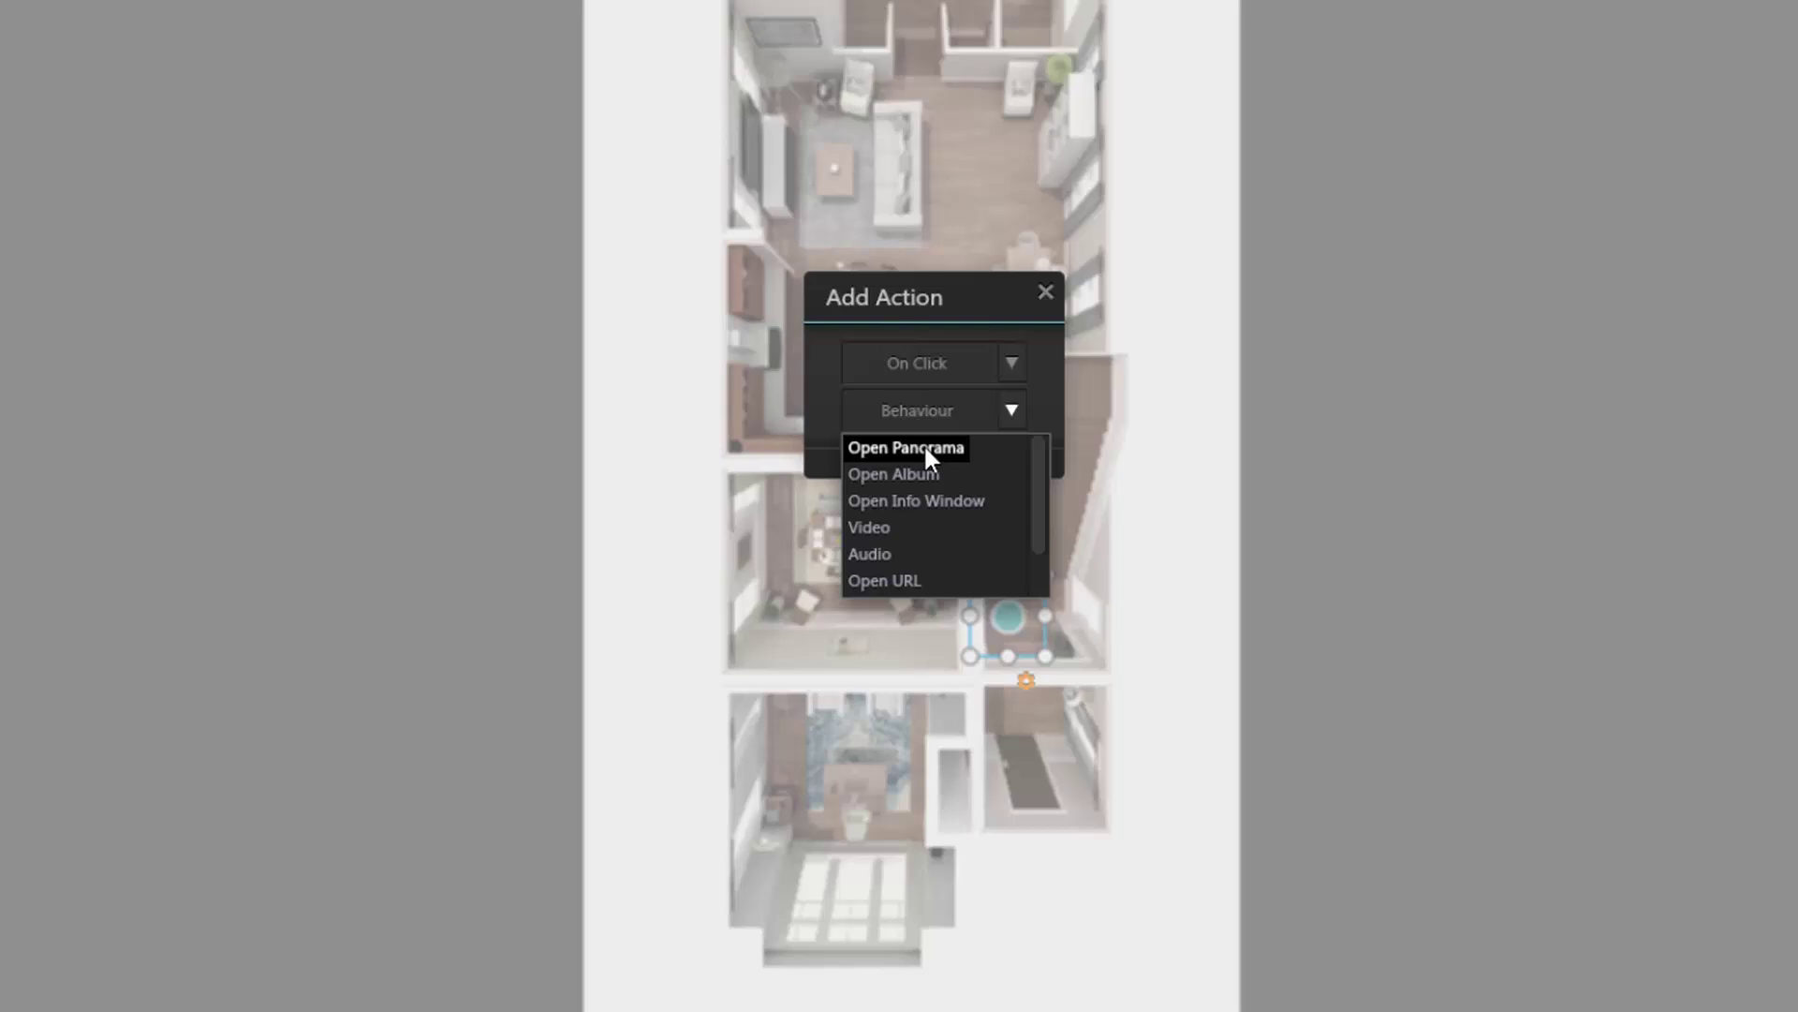
Make the Entry hotspot's action open the Entry panorama
left_click(924, 447)
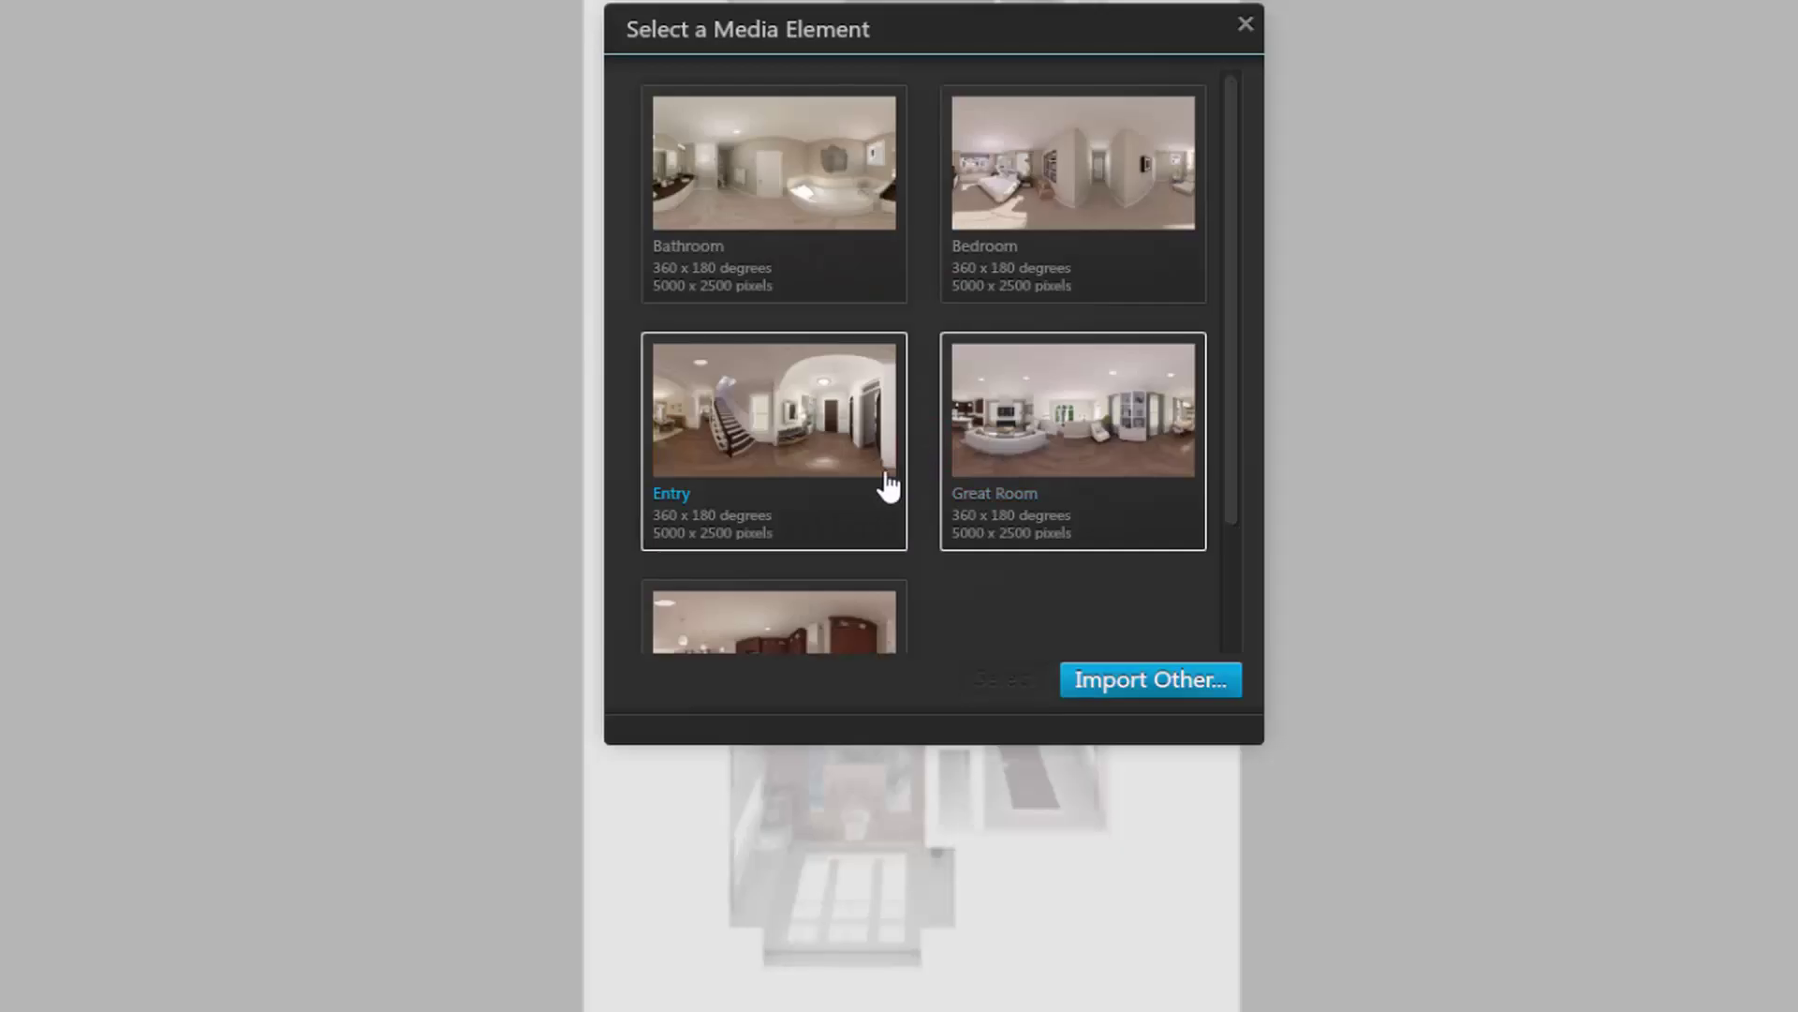
left_click(788, 441)
left_click(1000, 680)
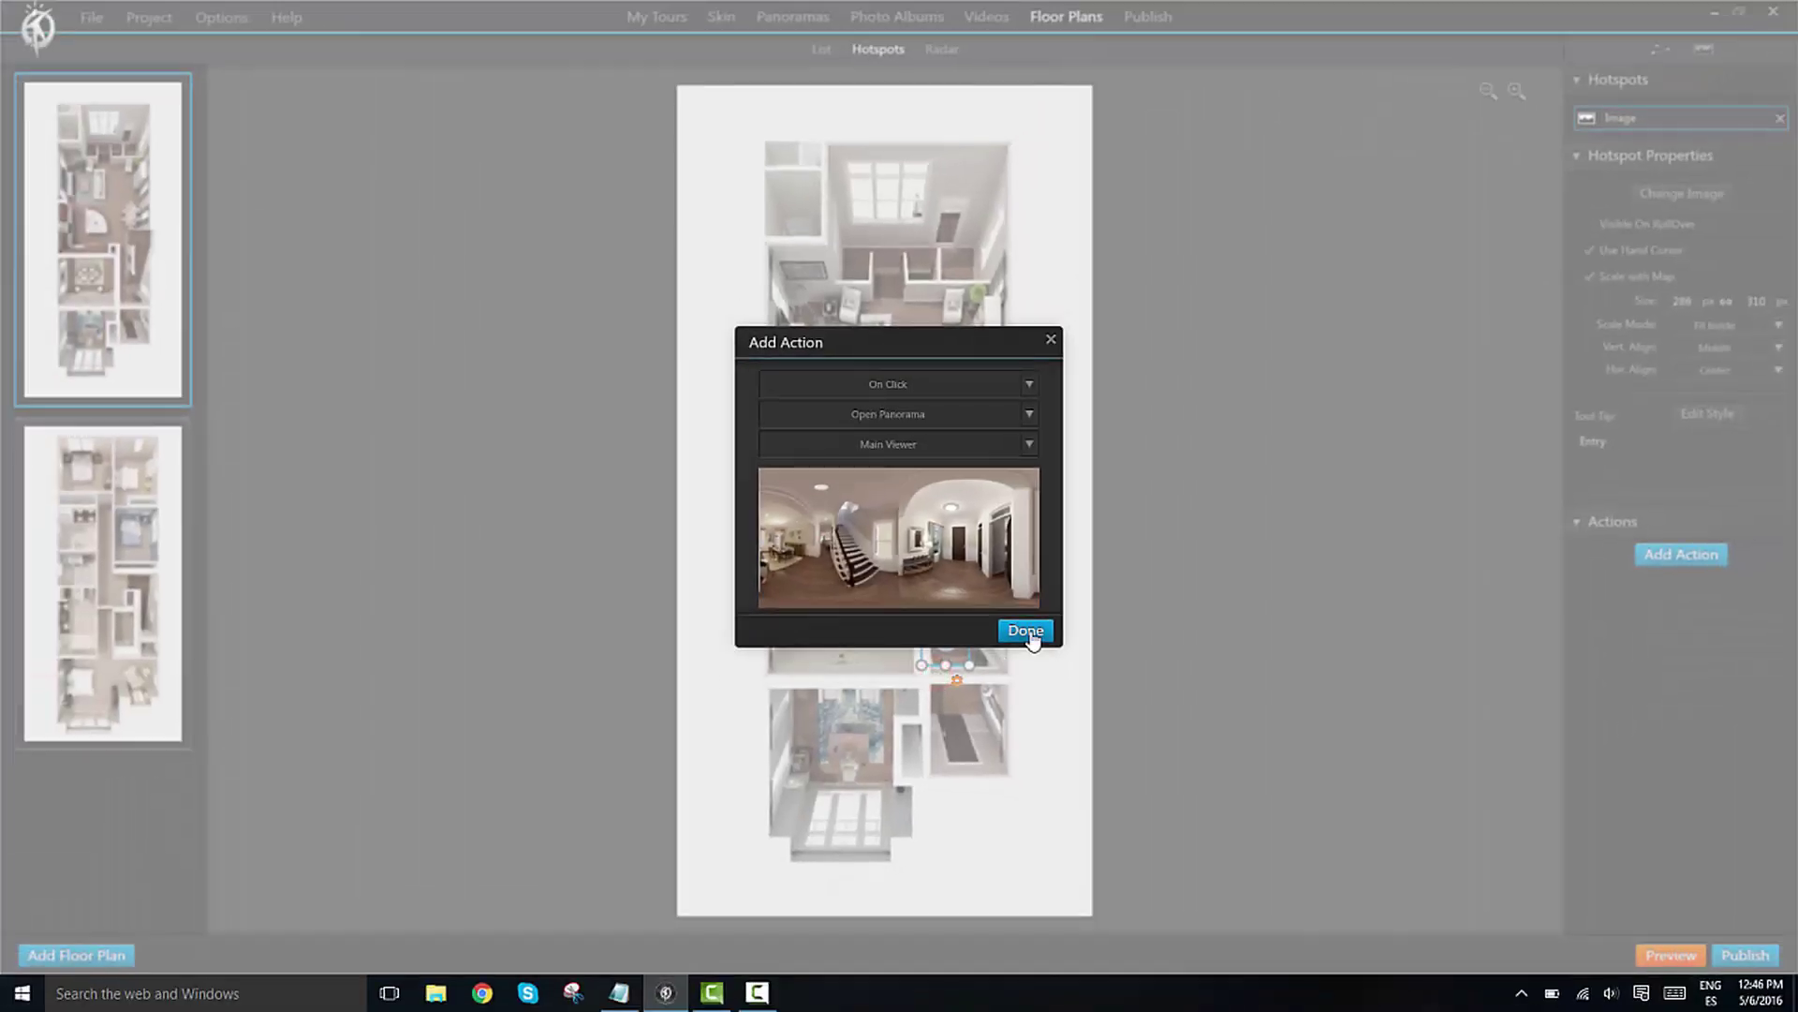
left_click(1026, 632)
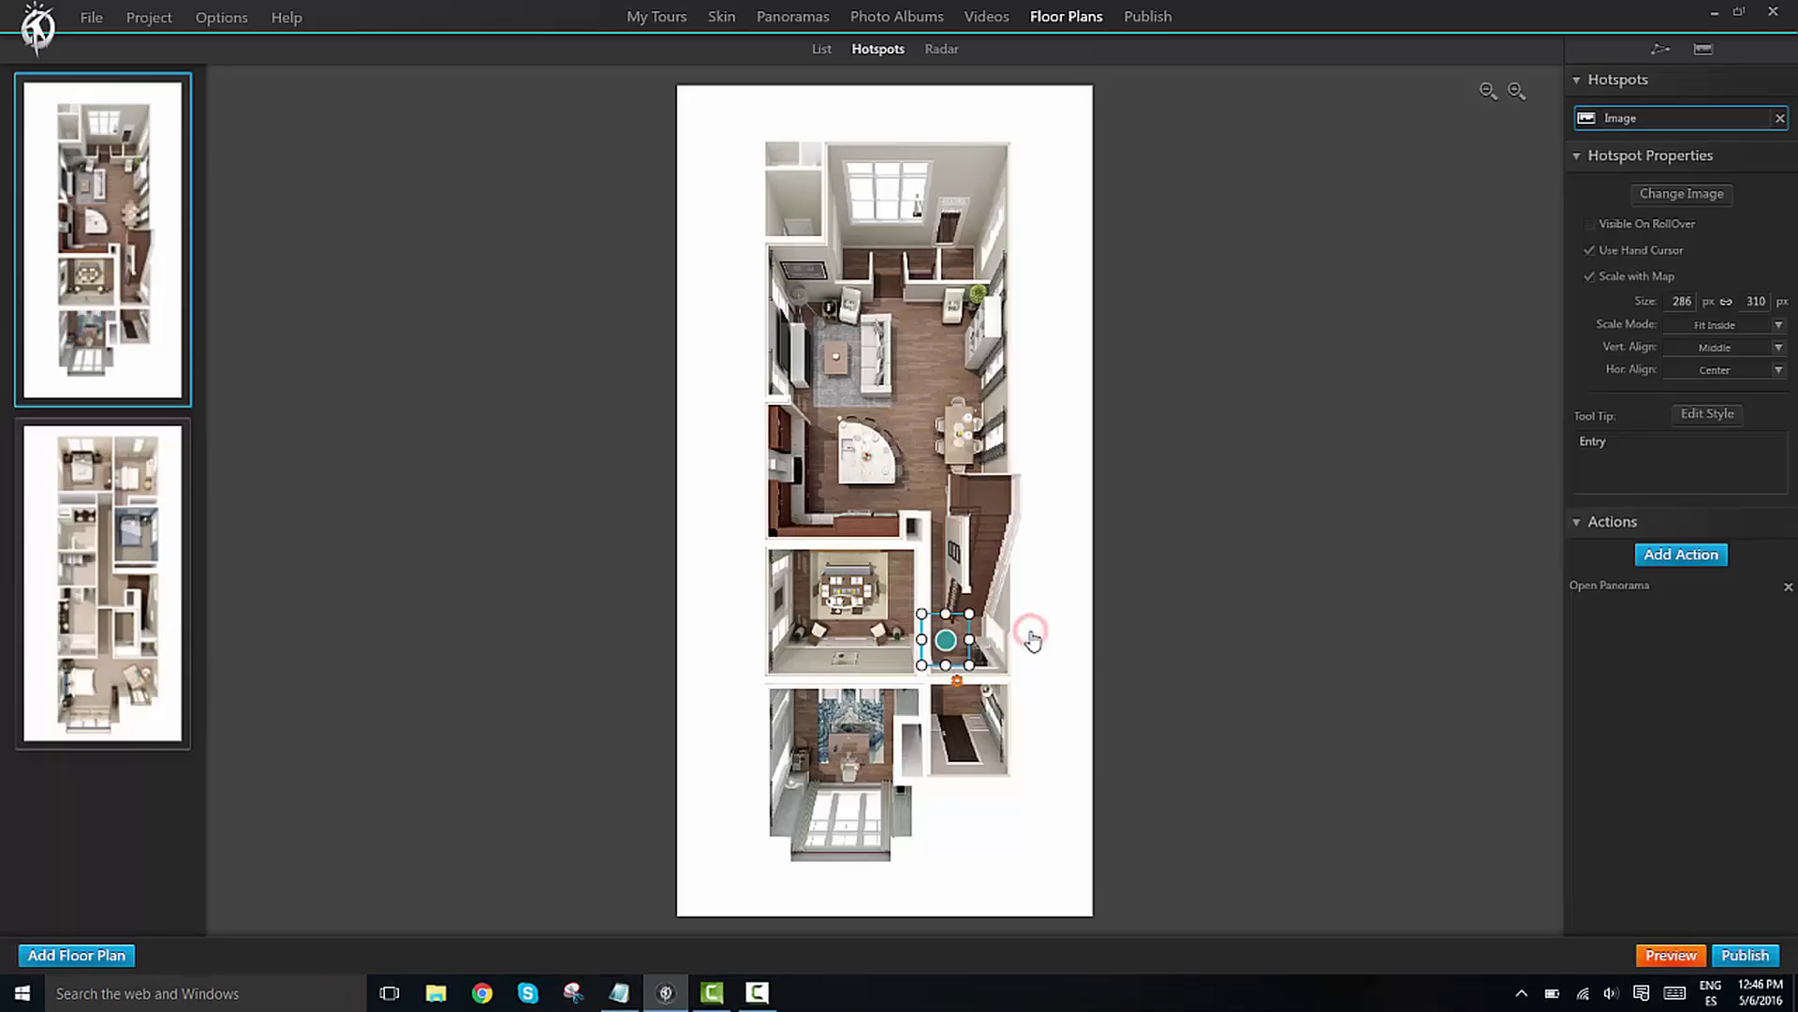
Add a teal image hotspot in the kitchen that opens the Kitchen panorama
left_click(1703, 49)
double_click(225, 166)
left_click(815, 438)
left_click_drag(817, 437, 798, 413)
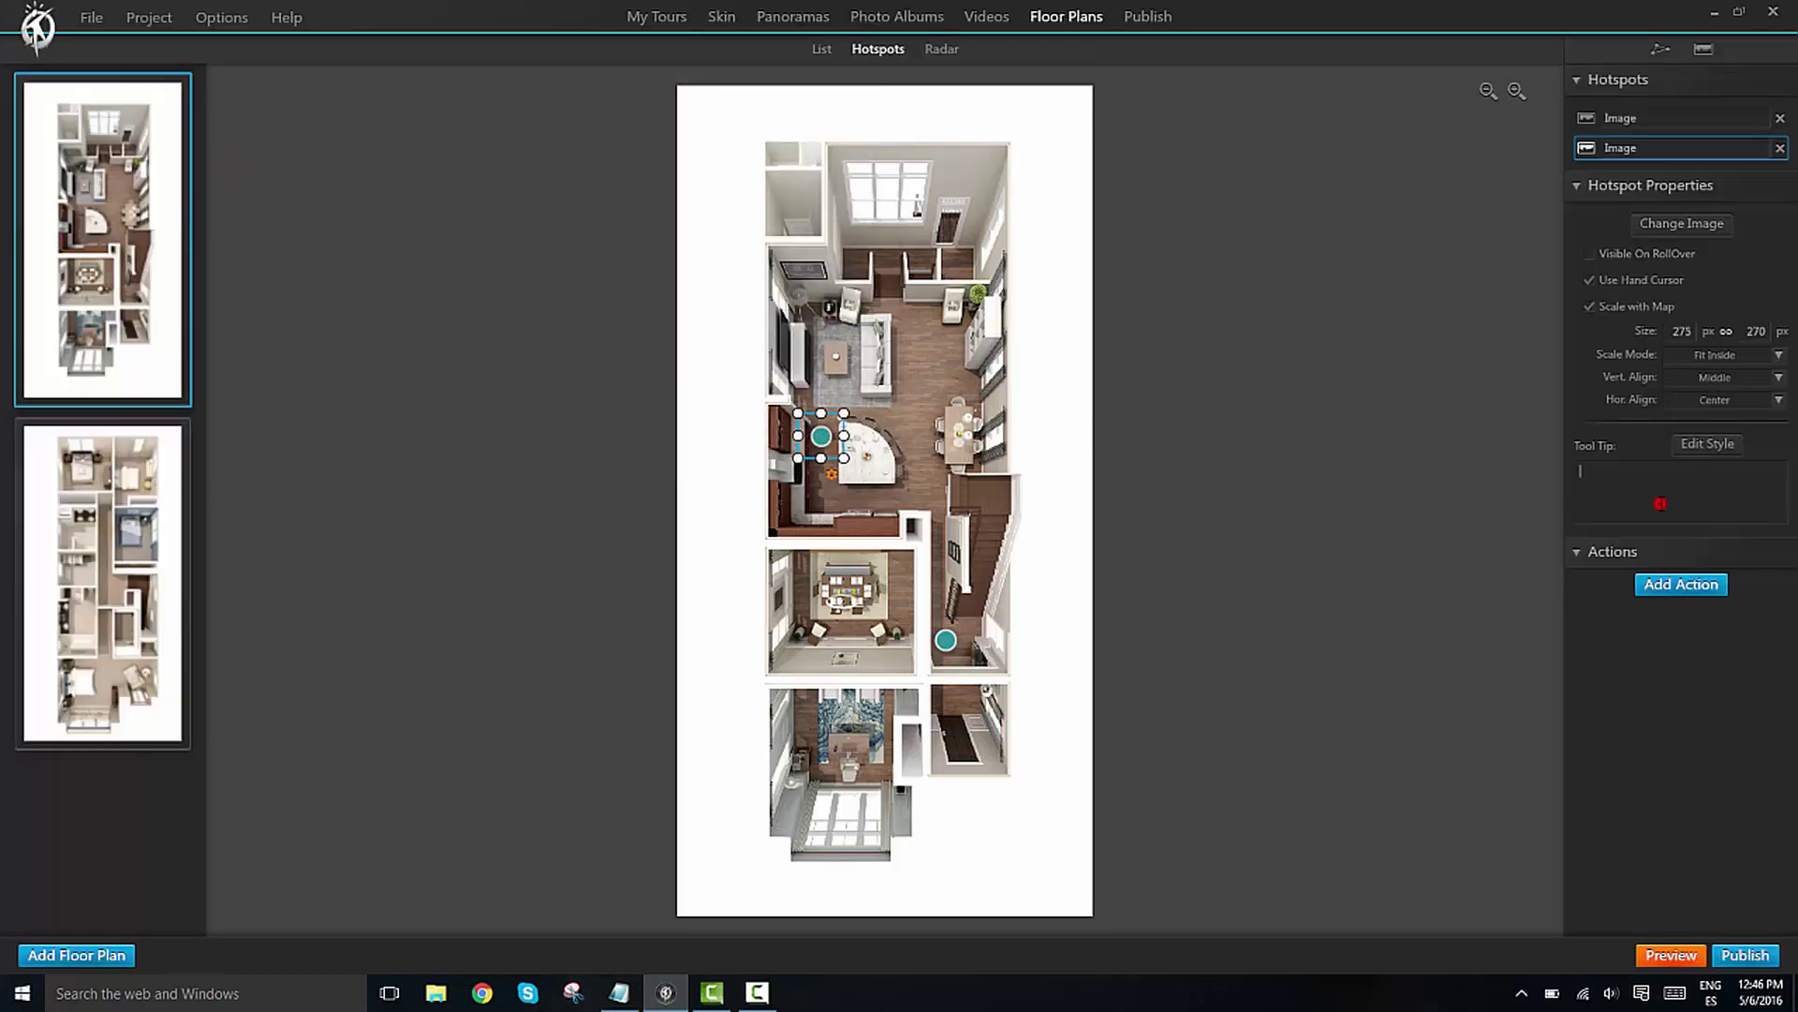
type("Kitchen")
left_click(1685, 588)
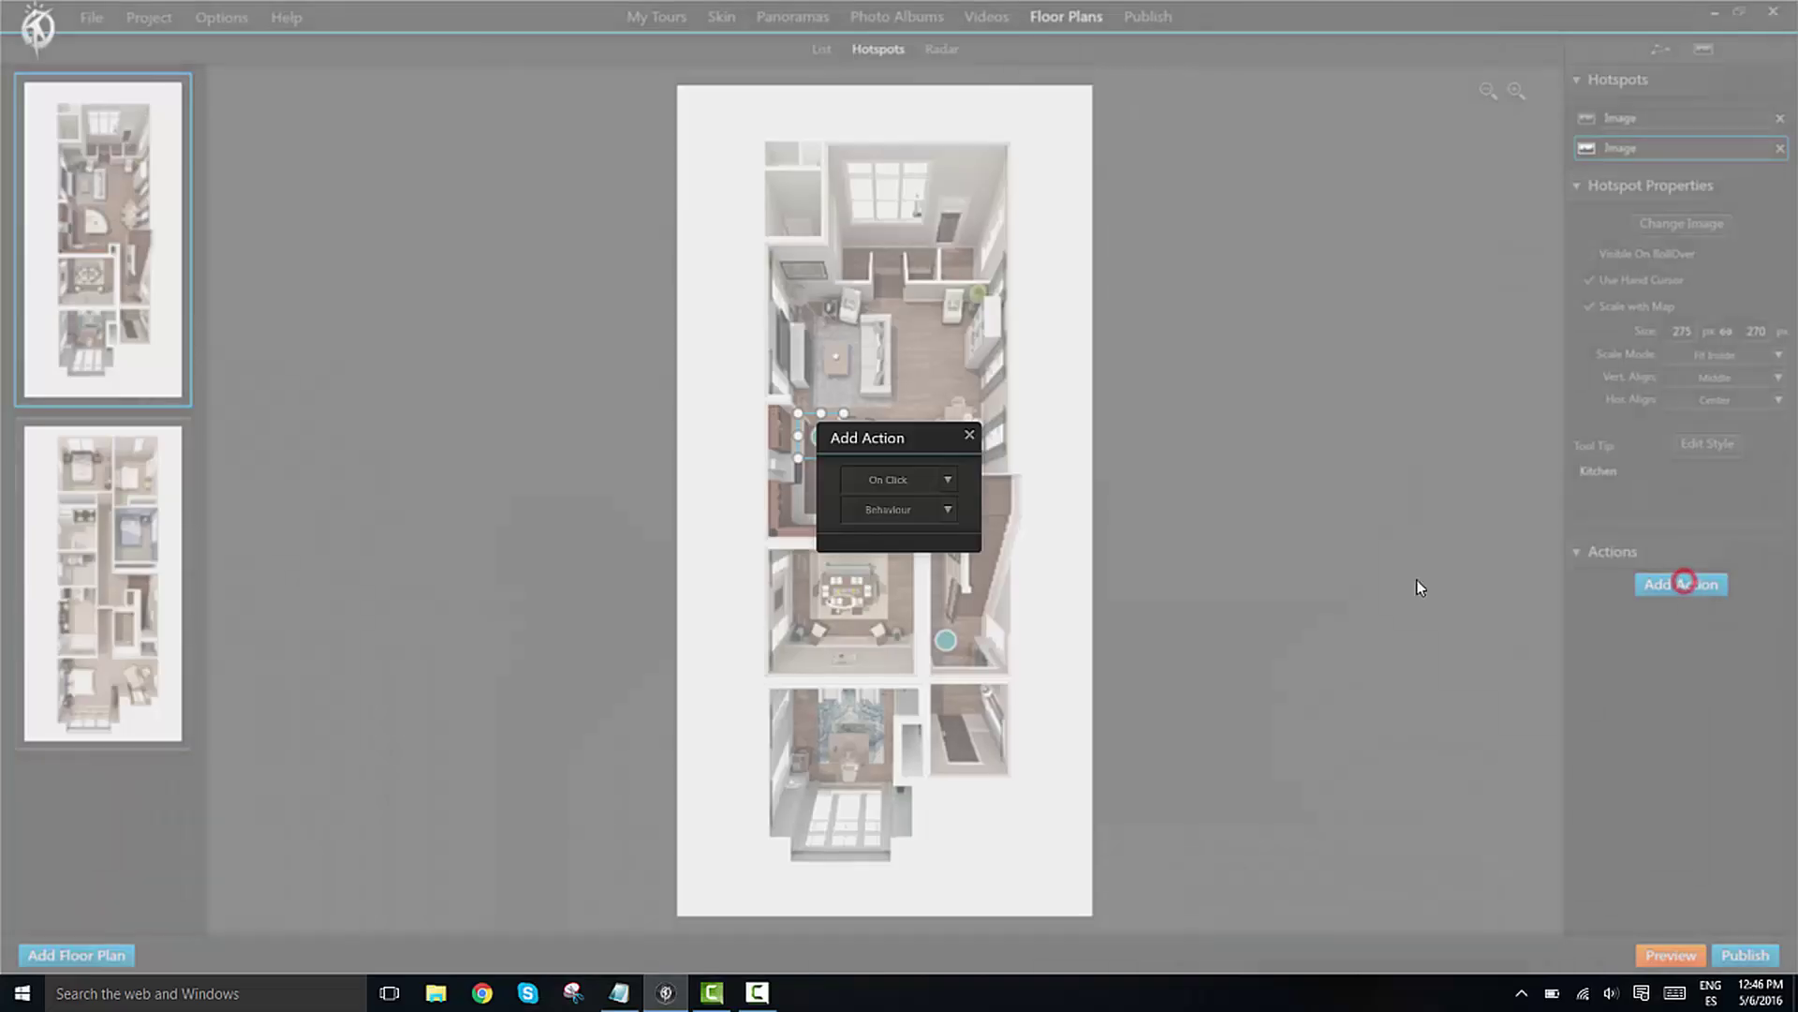
left_click(942, 510)
left_click(903, 533)
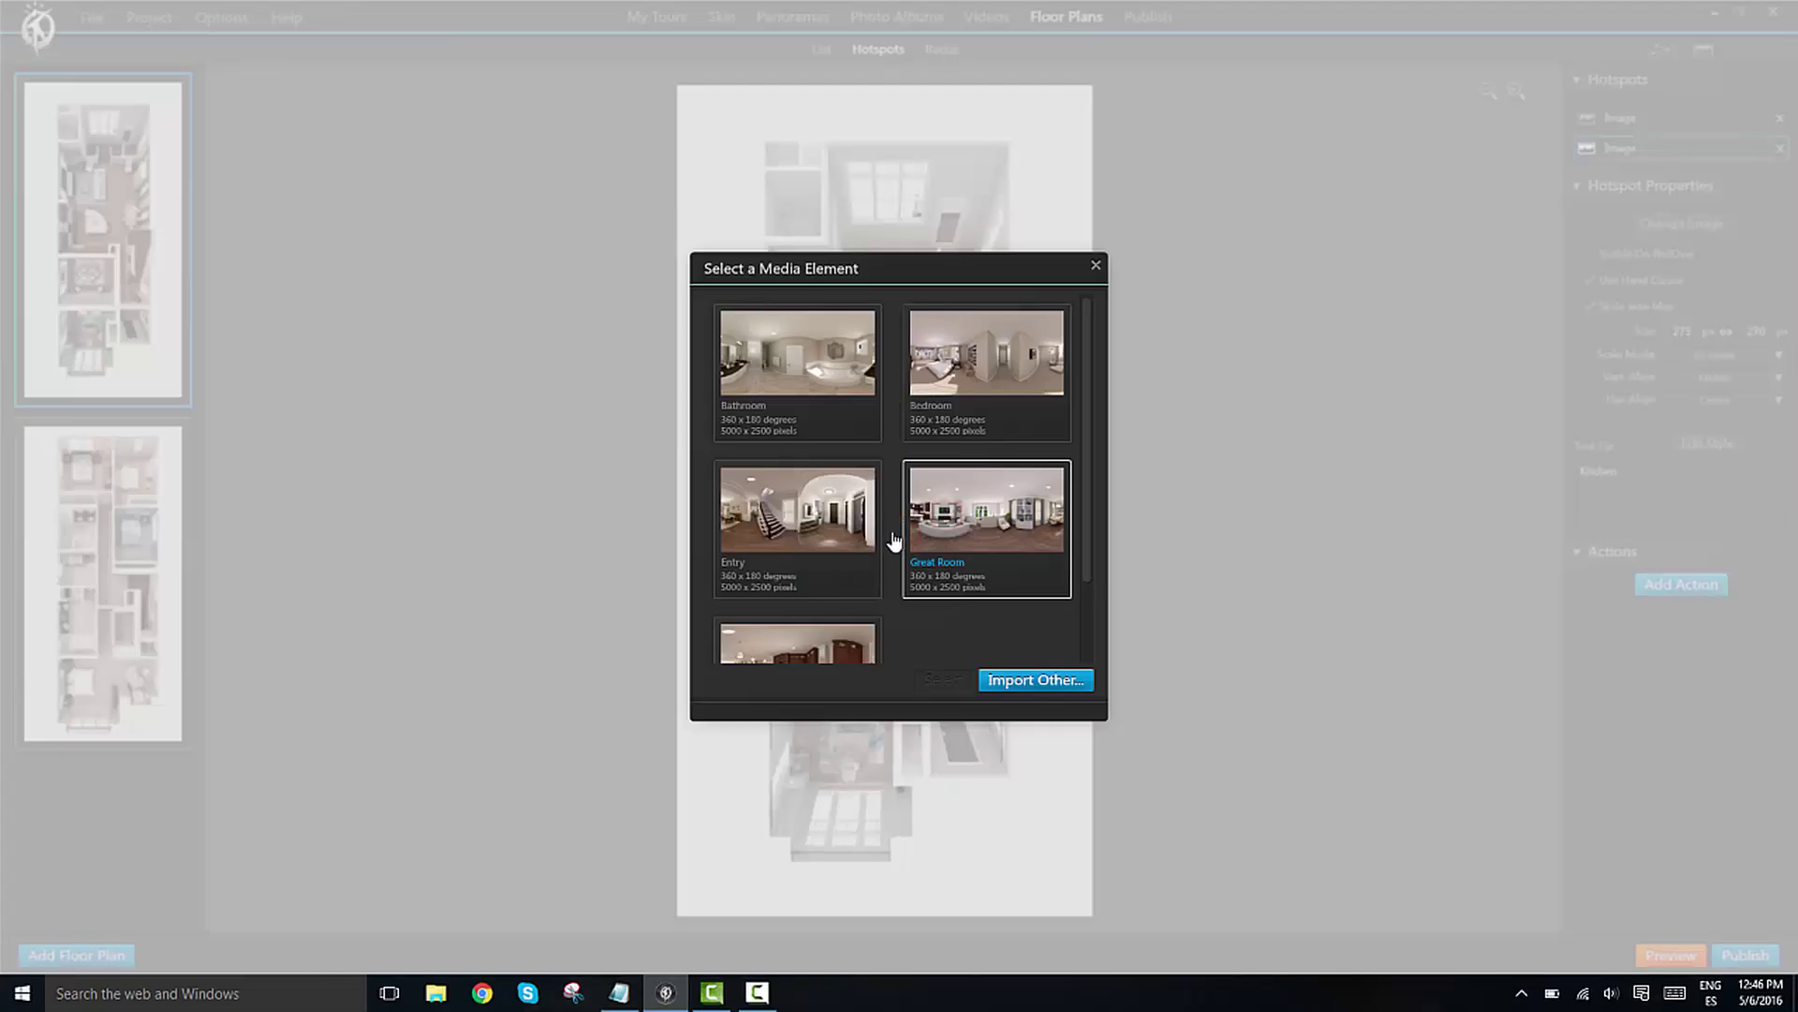
scroll(843, 561, "down", 1)
left_click(777, 568)
left_click(945, 680)
left_click(1037, 635)
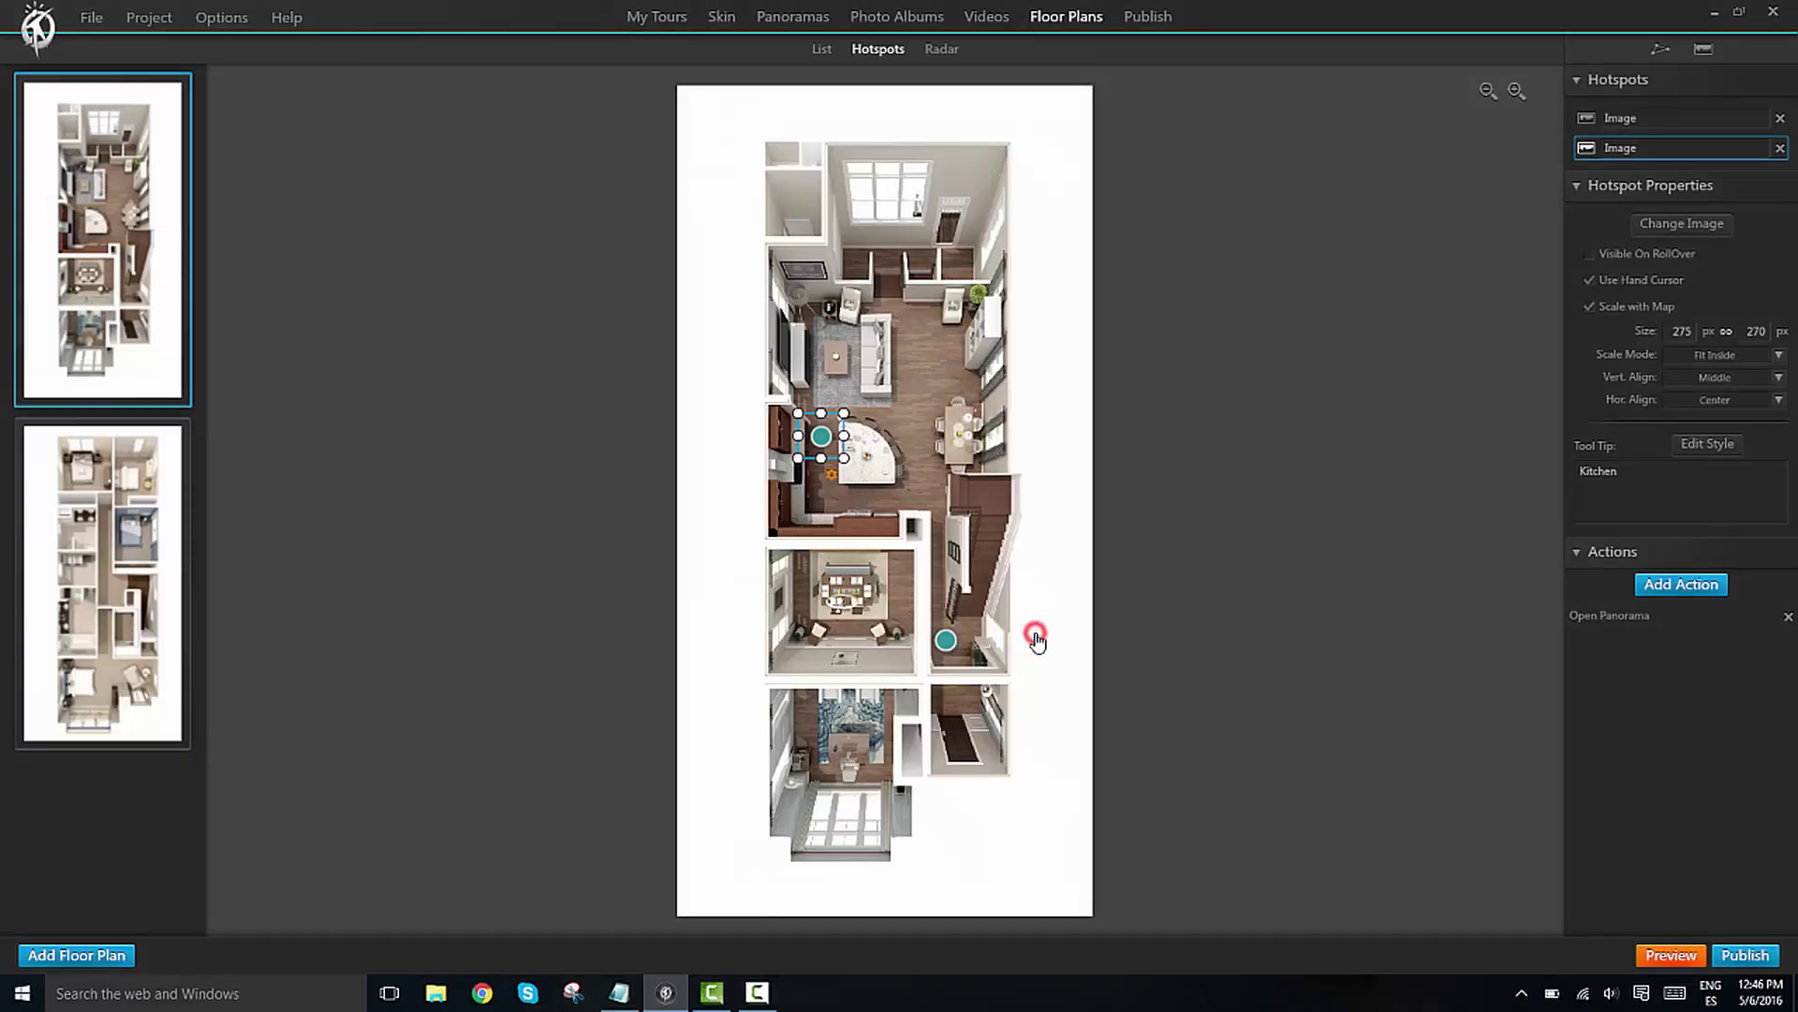
Add a third teal image hotspot that opens the Great Room panorama
left_click(1705, 48)
double_click(223, 197)
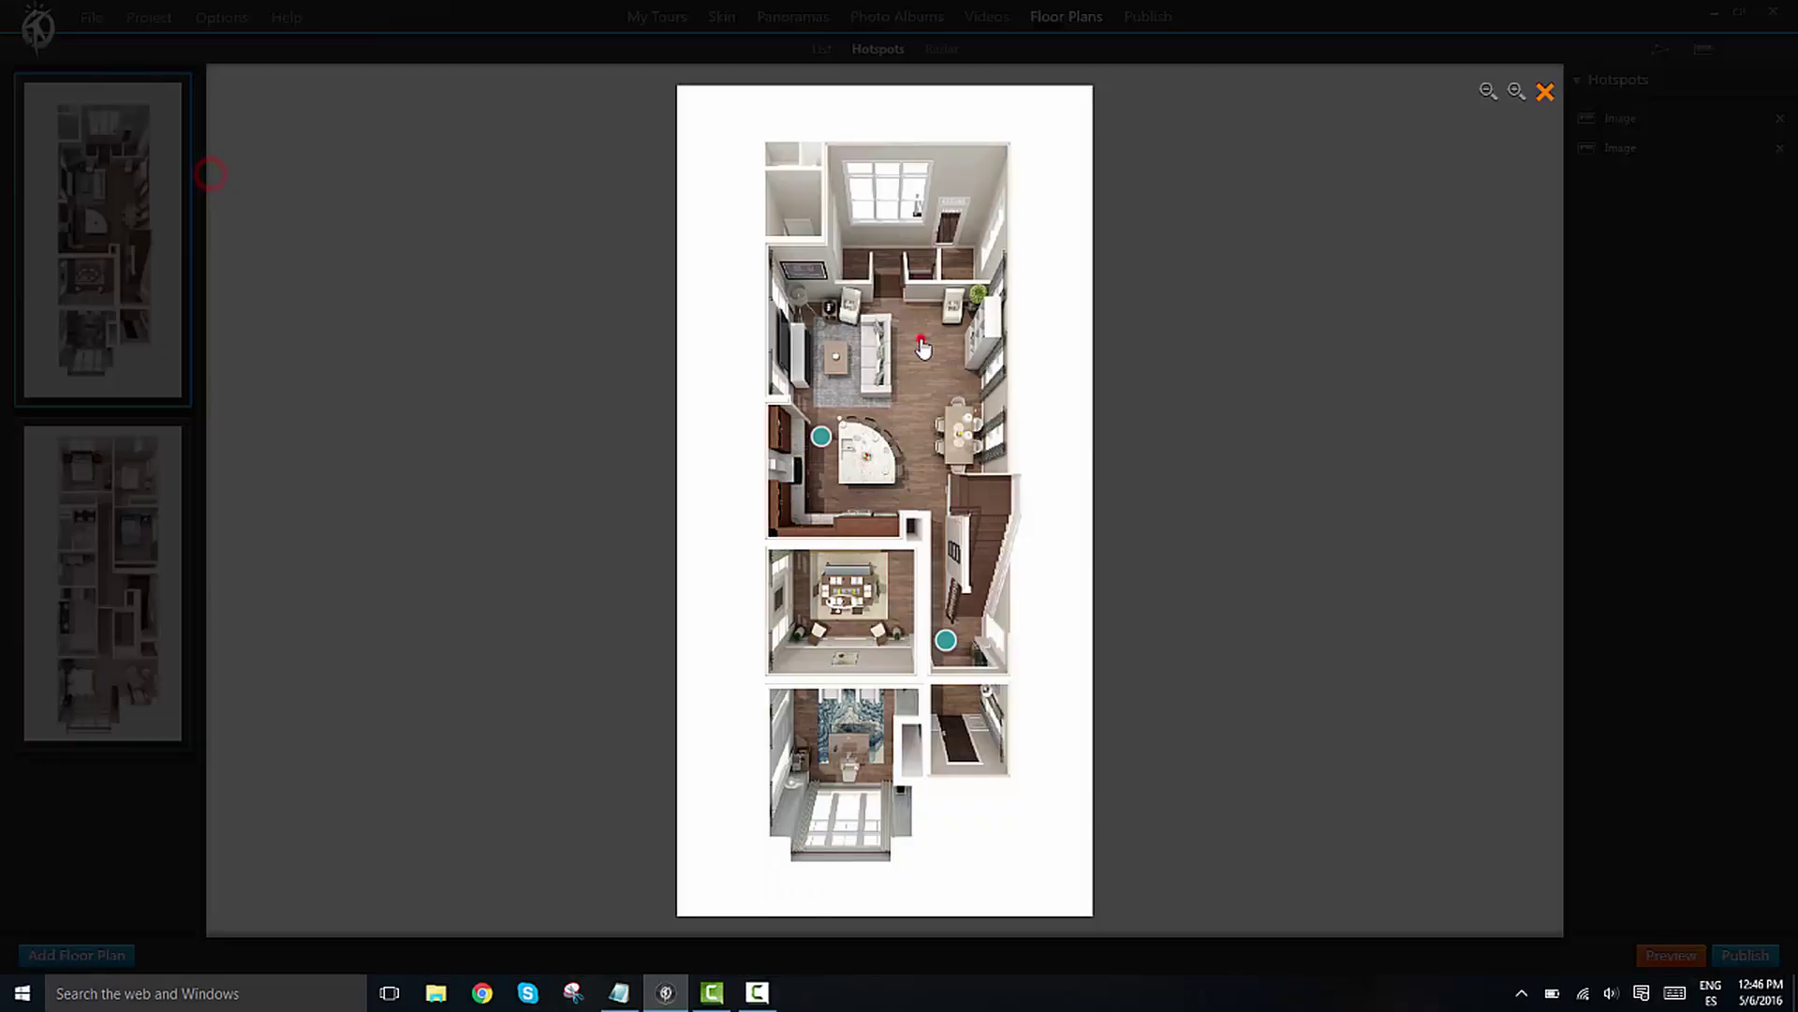
left_click(1673, 615)
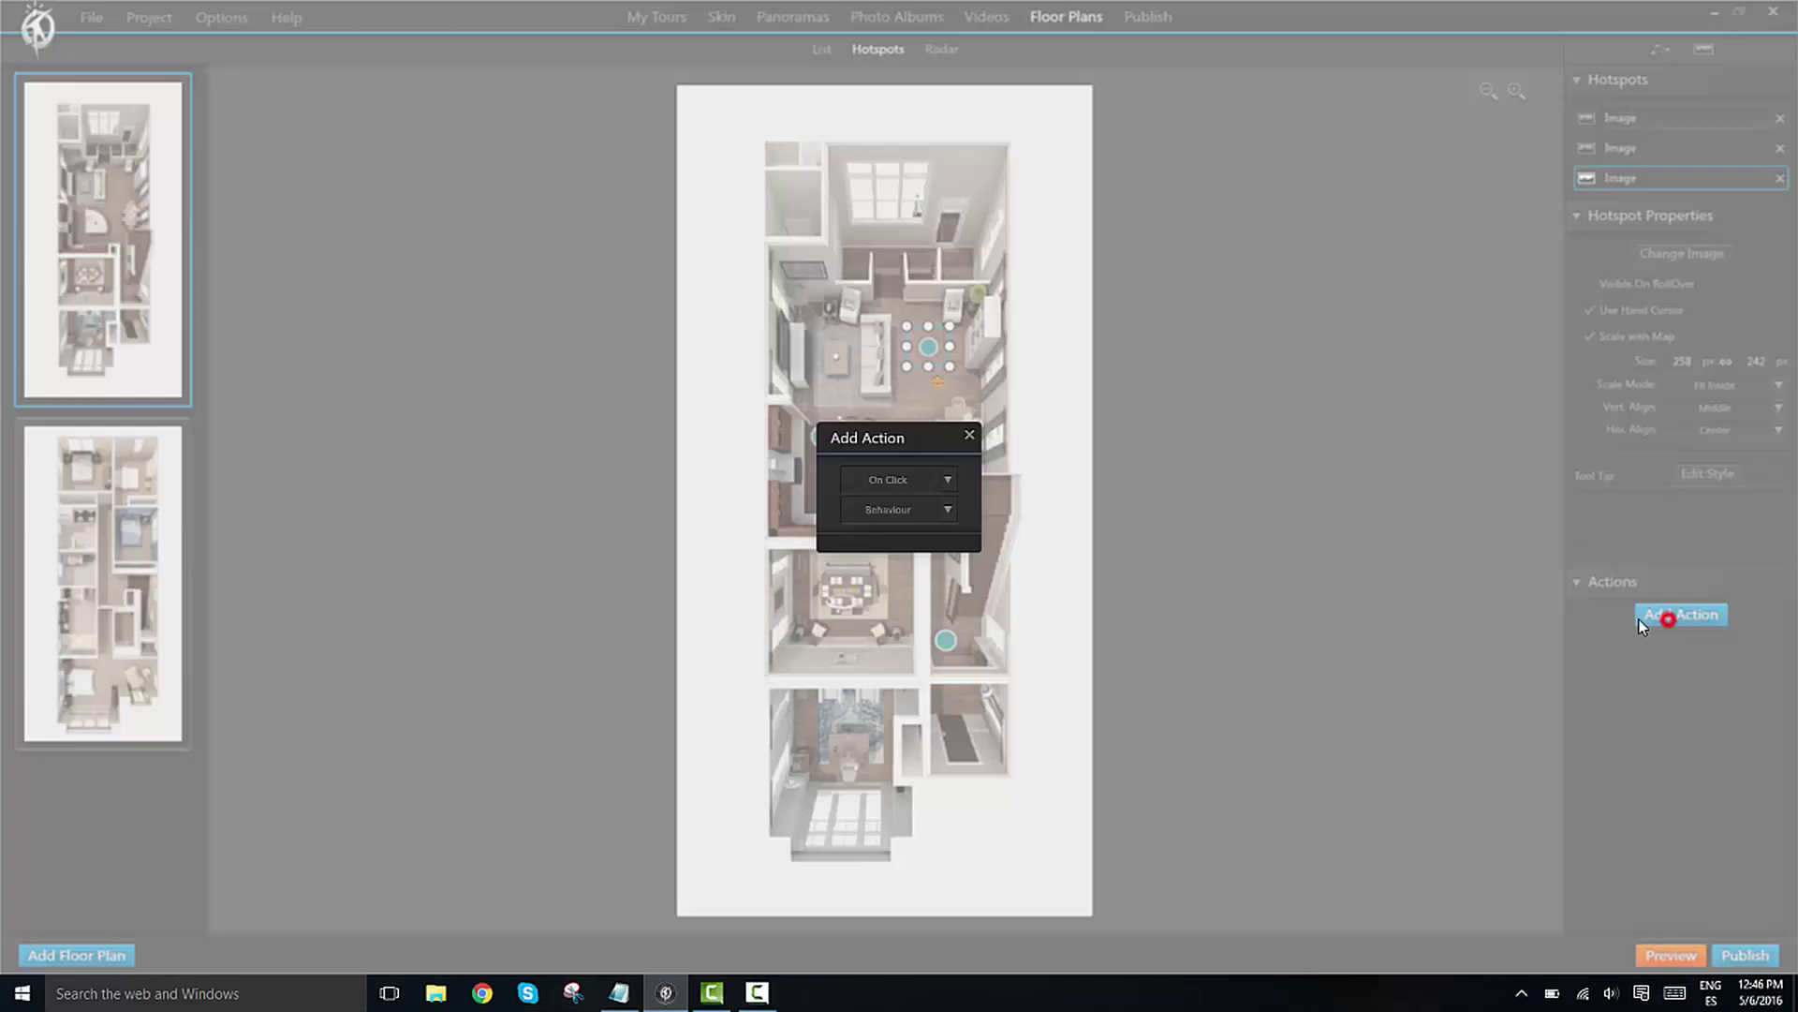
left_click(937, 509)
left_click(872, 534)
double_click(910, 535)
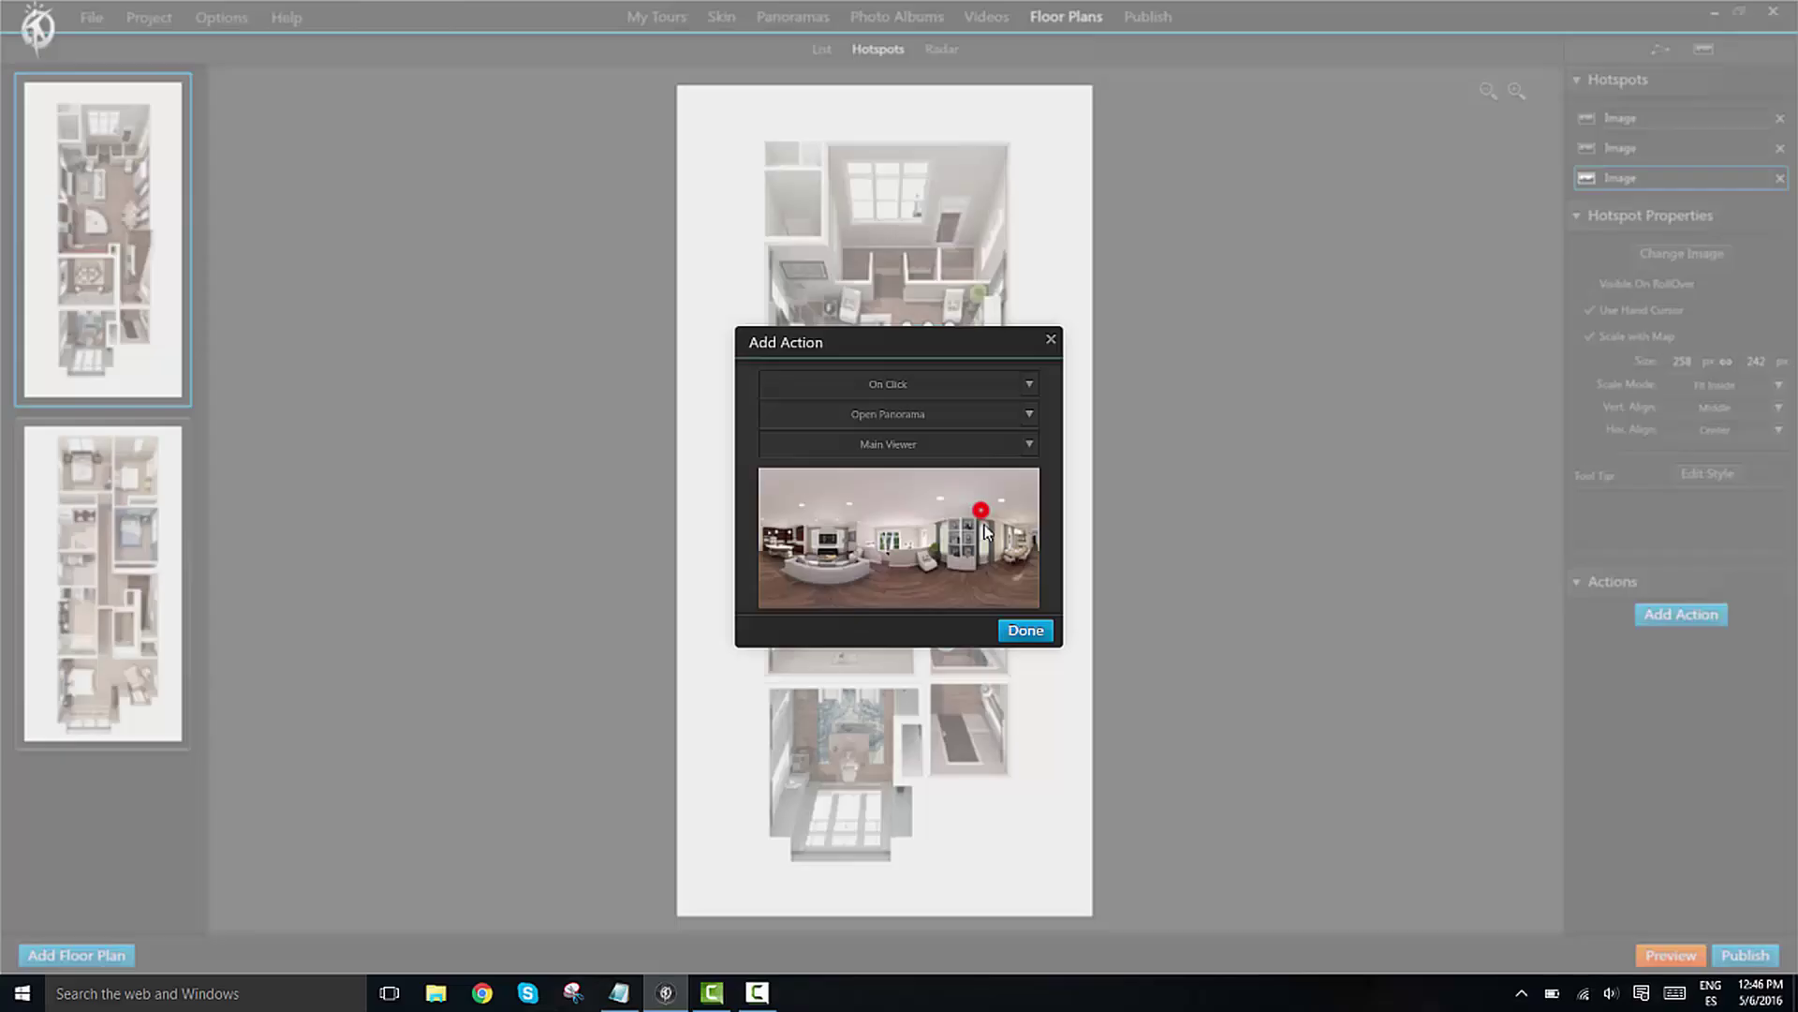
left_click(1026, 634)
Place an enlarged image hotspot on the second-floor plan
left_click(121, 590)
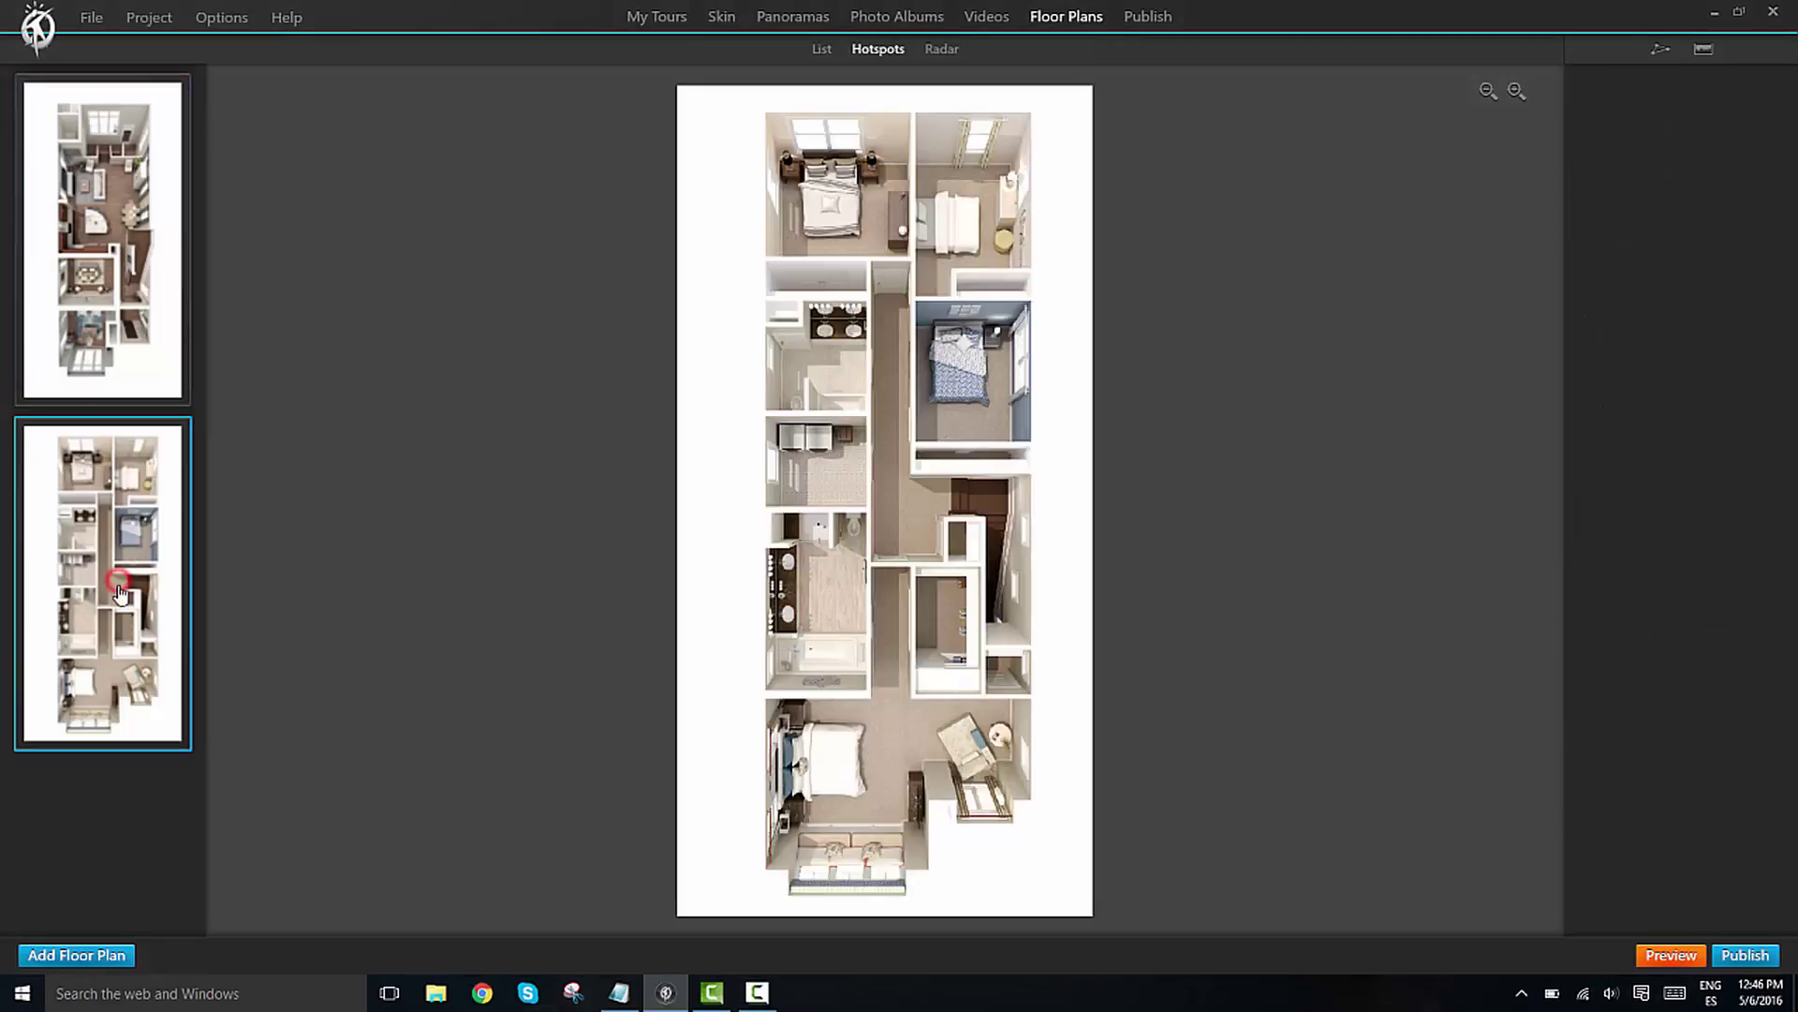
left_click(1704, 52)
double_click(224, 185)
left_click(885, 701)
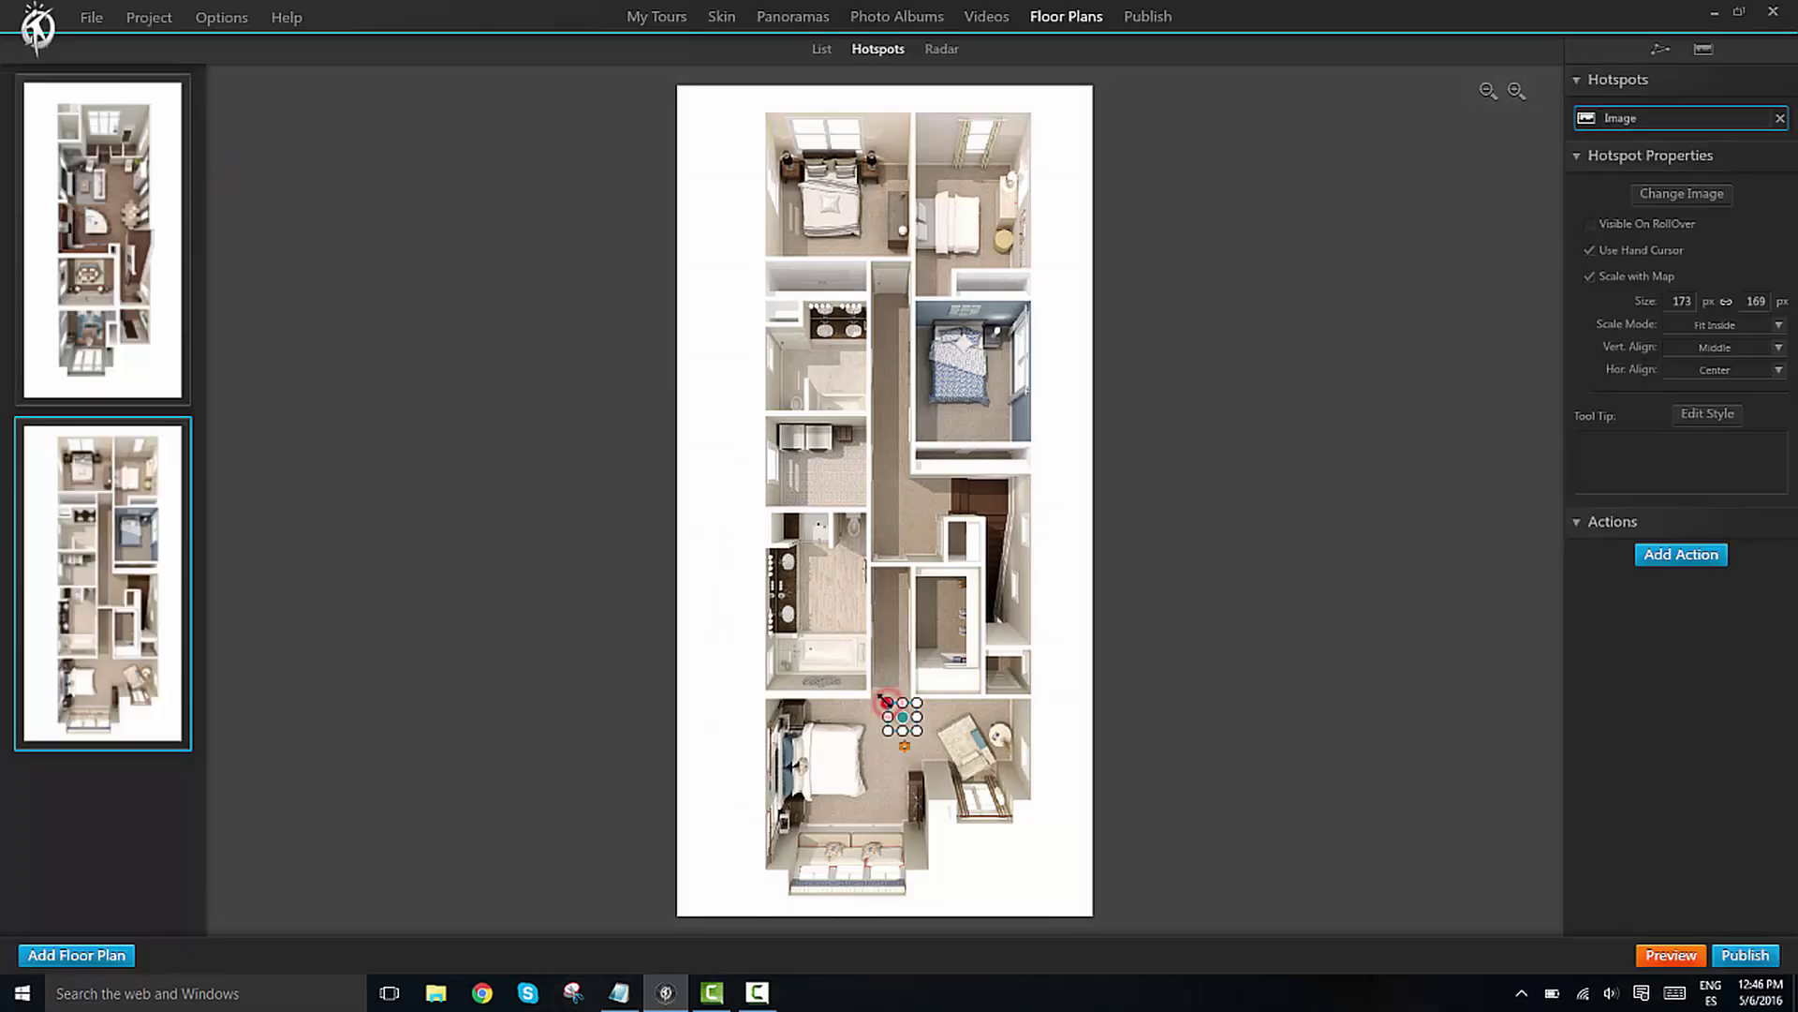
left_click_drag(885, 699, 869, 684)
Make the upstairs hotspot open the Bedroom panorama, then select the 1st Floor plan
left_click(1711, 556)
left_click(967, 526)
left_click(910, 531)
left_click(945, 412)
double_click(944, 412)
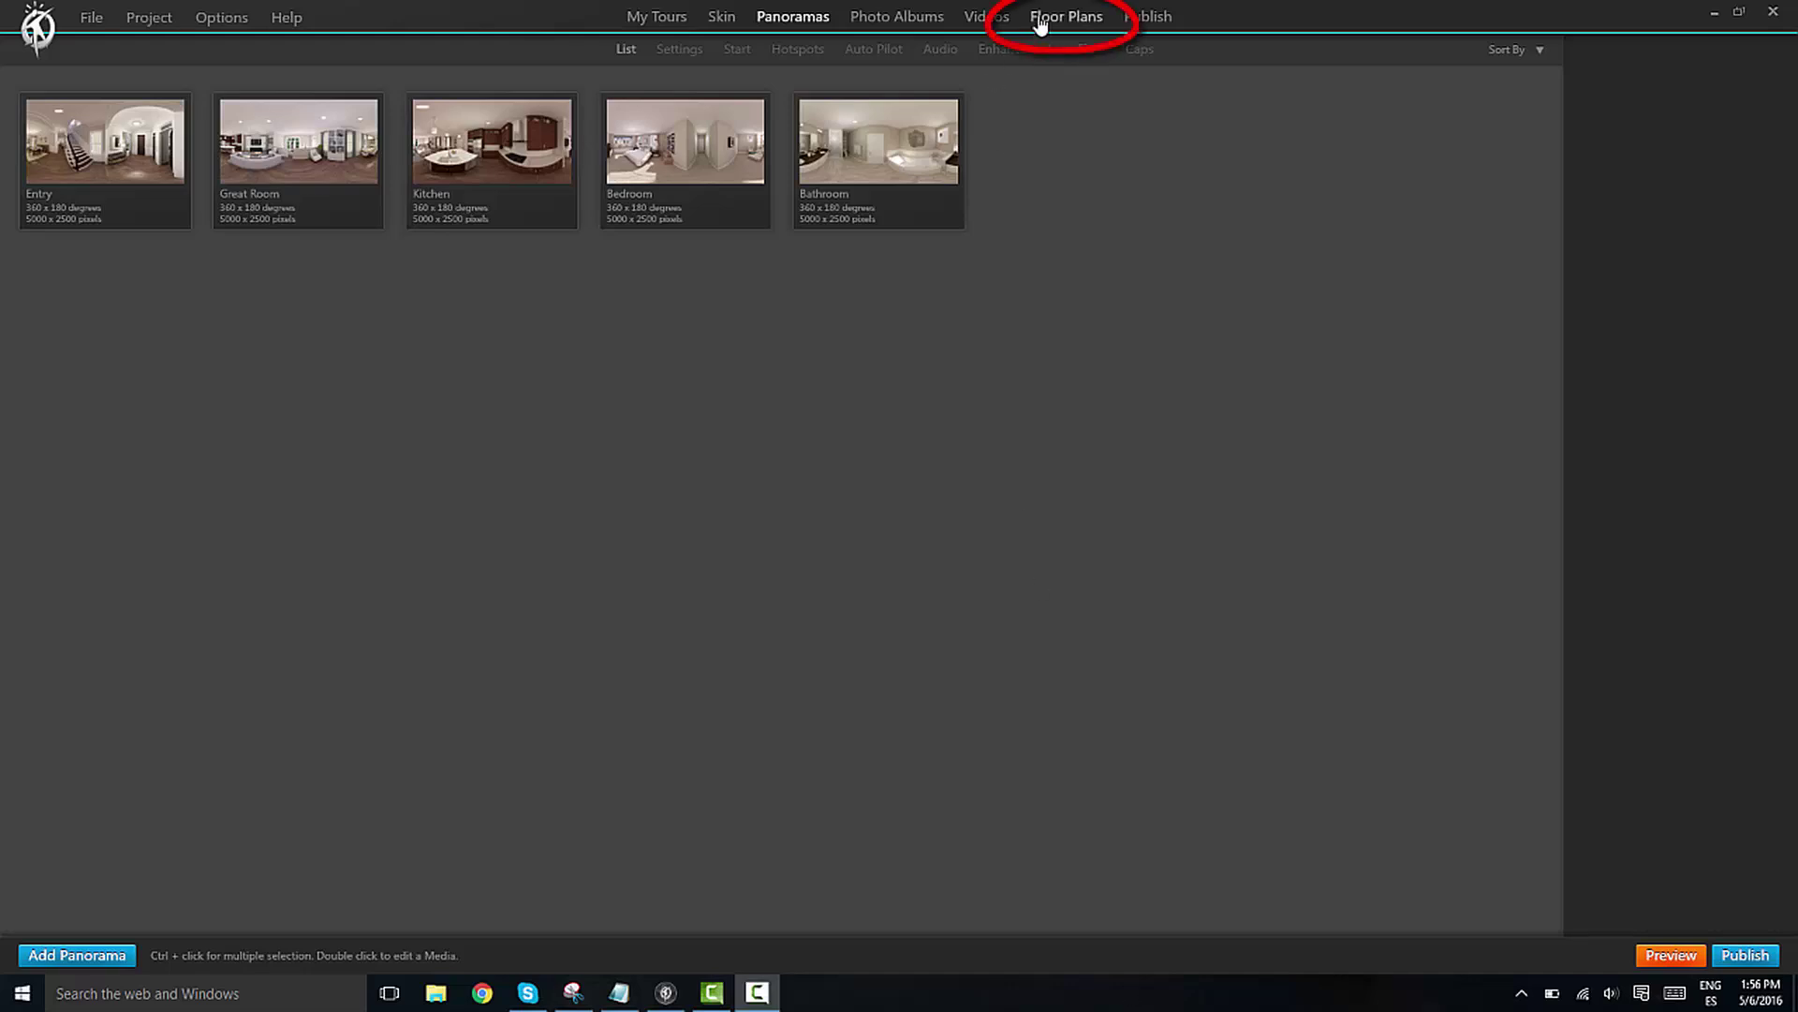
left_click(1039, 28)
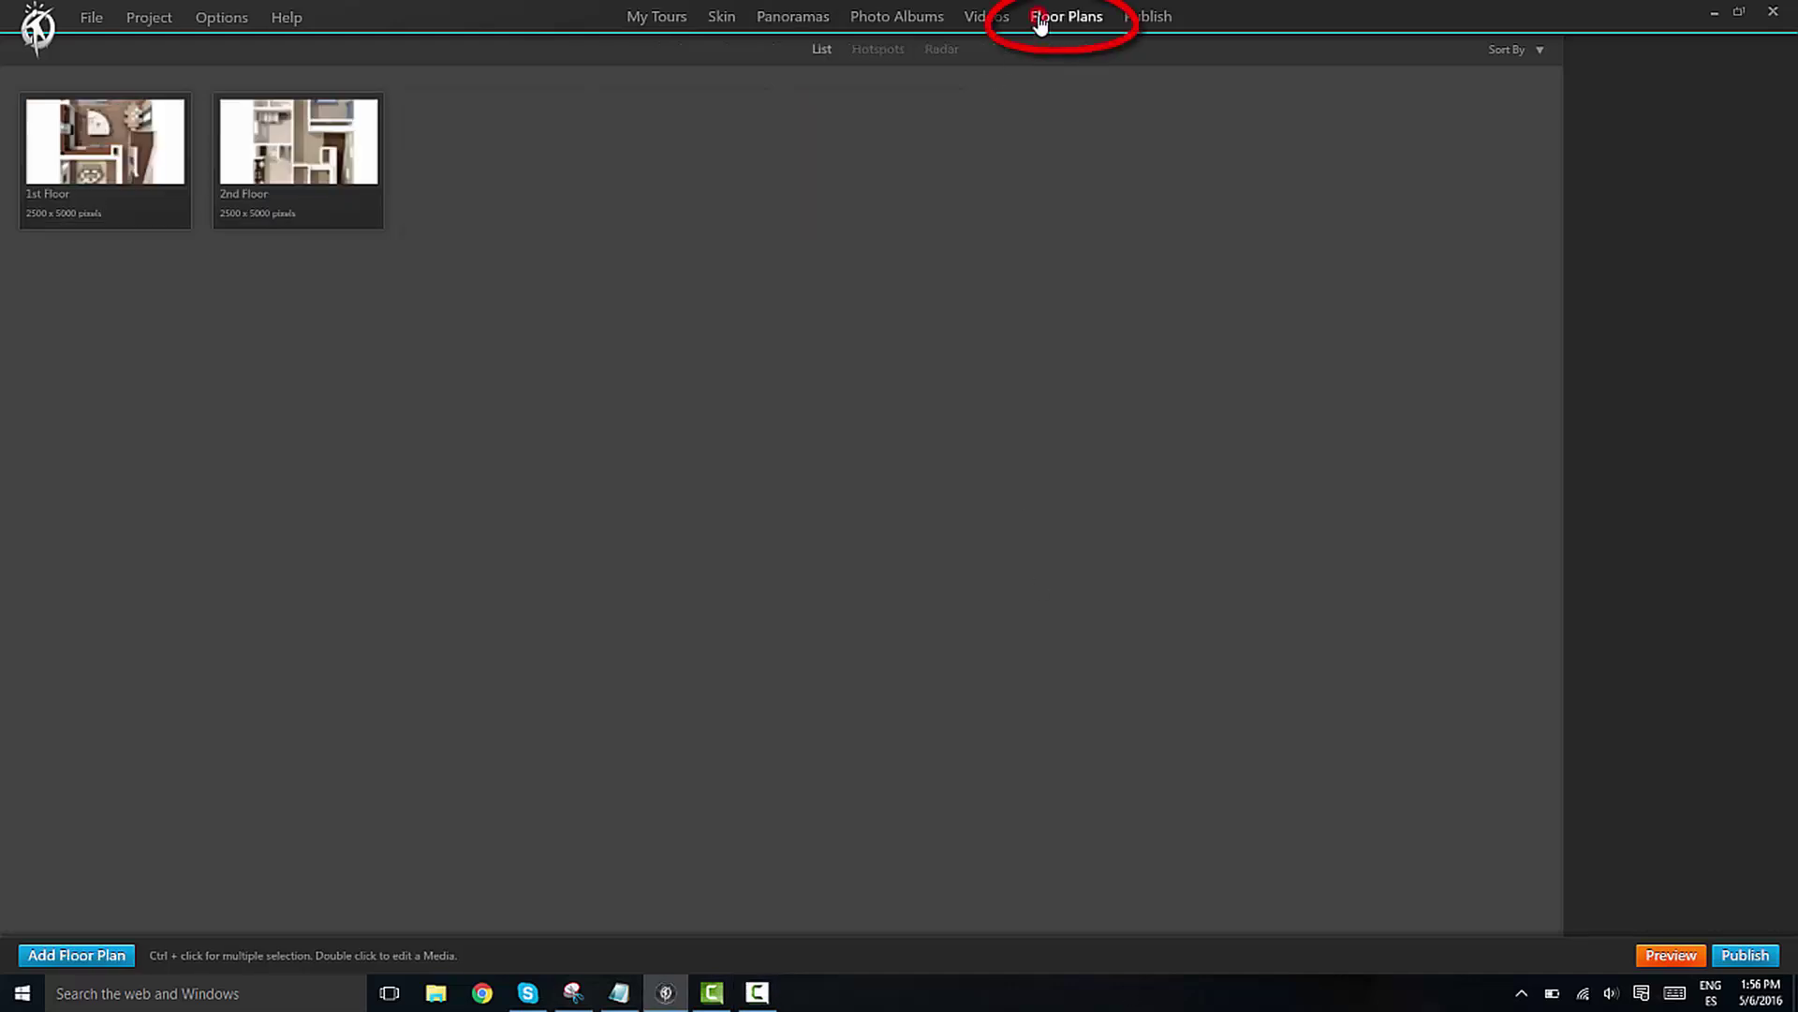
left_click(124, 140)
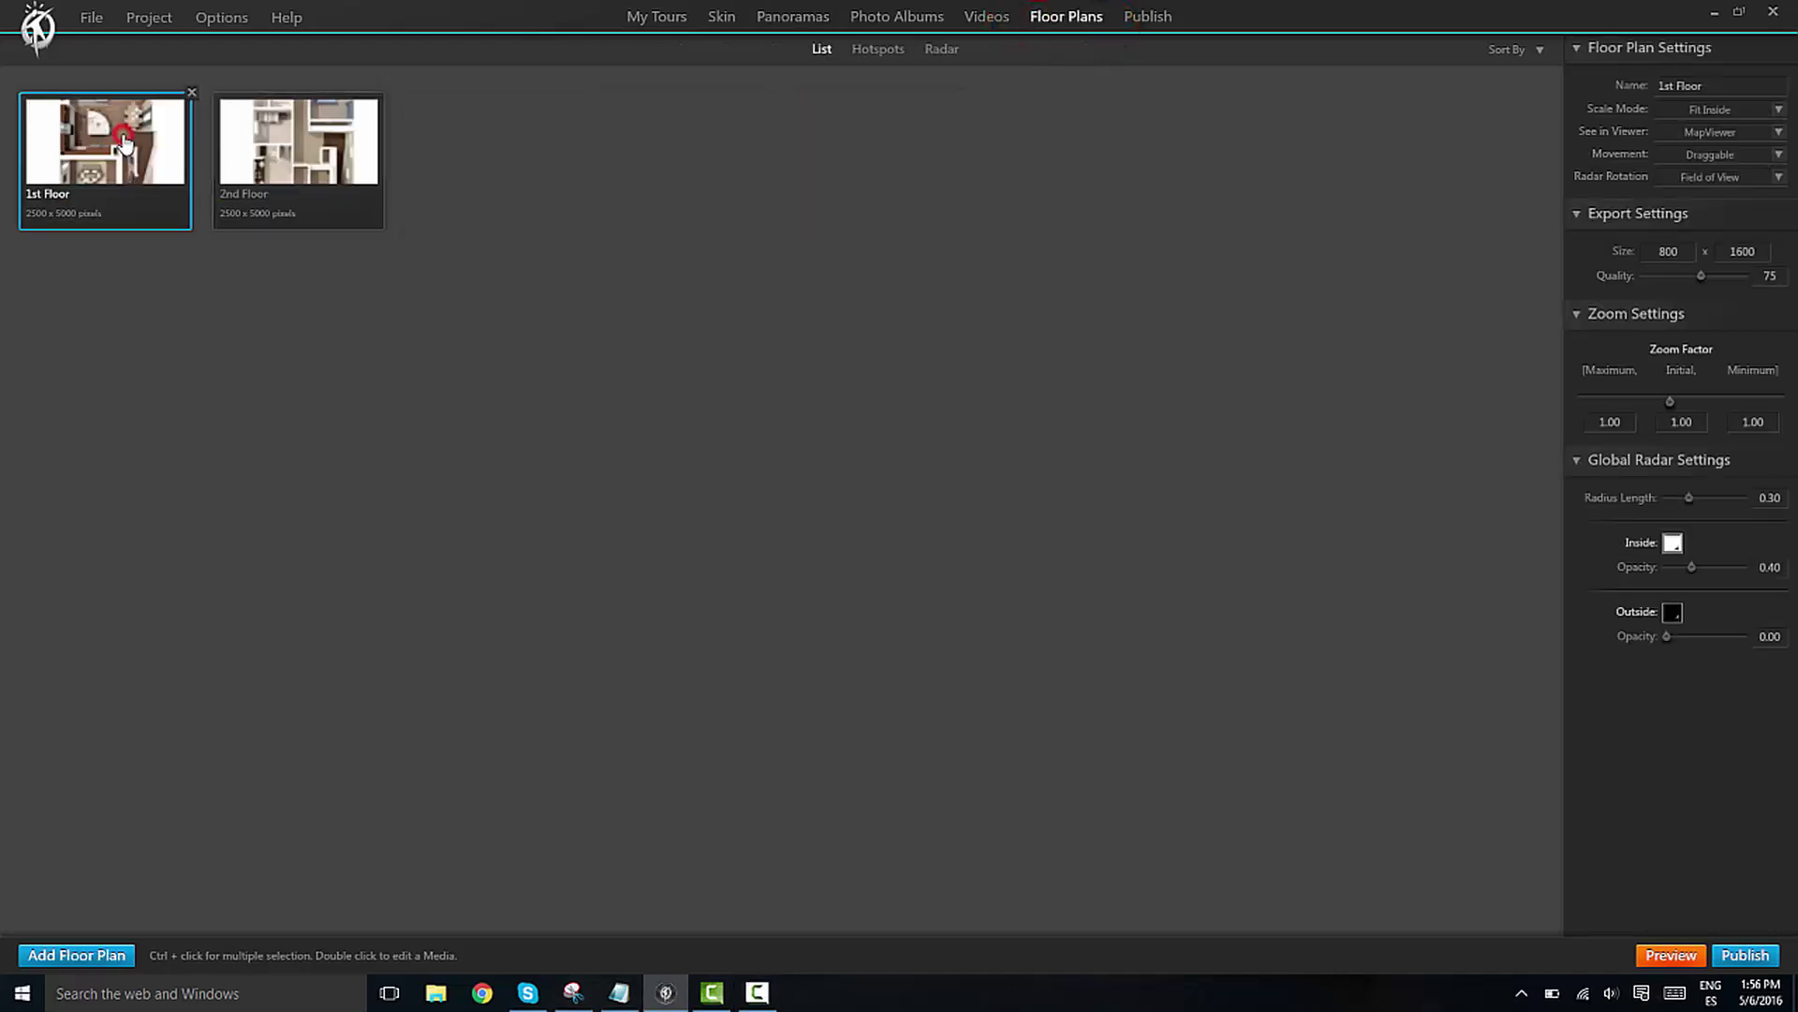
Add a radar cone to the Kitchen hotspot and rotate it toward the great room
left_click(941, 50)
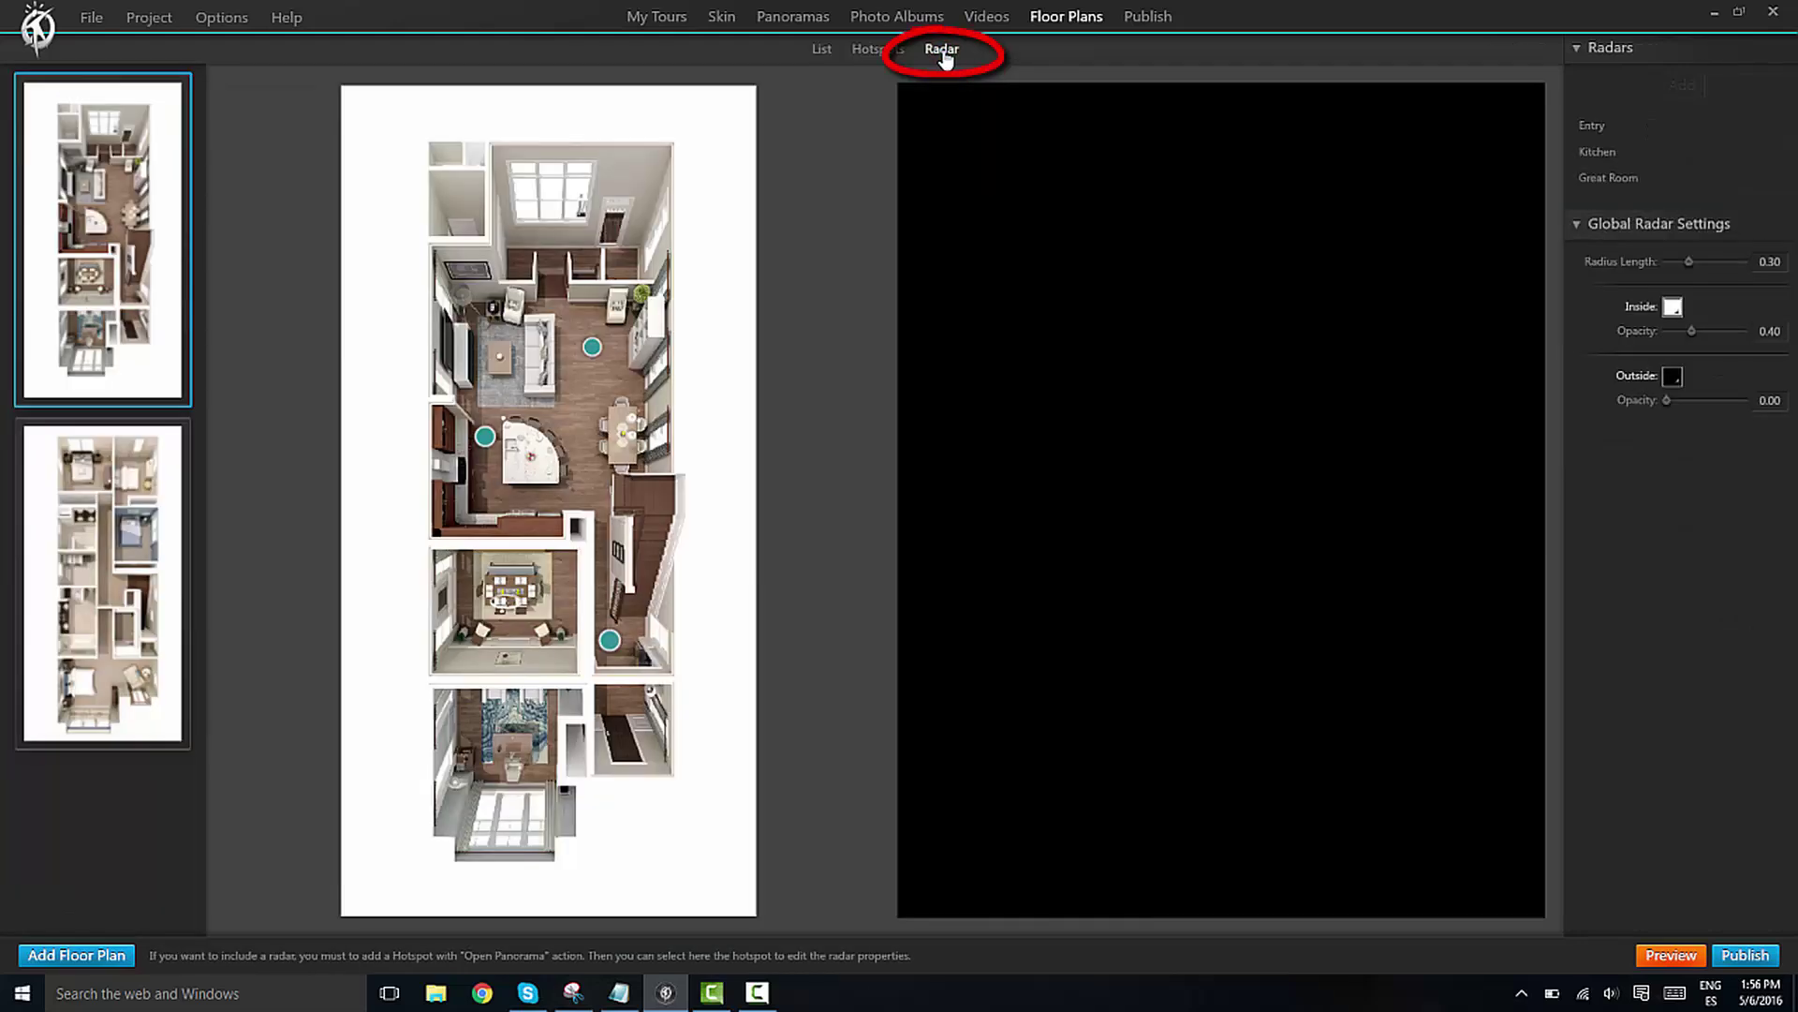
left_click(1602, 152)
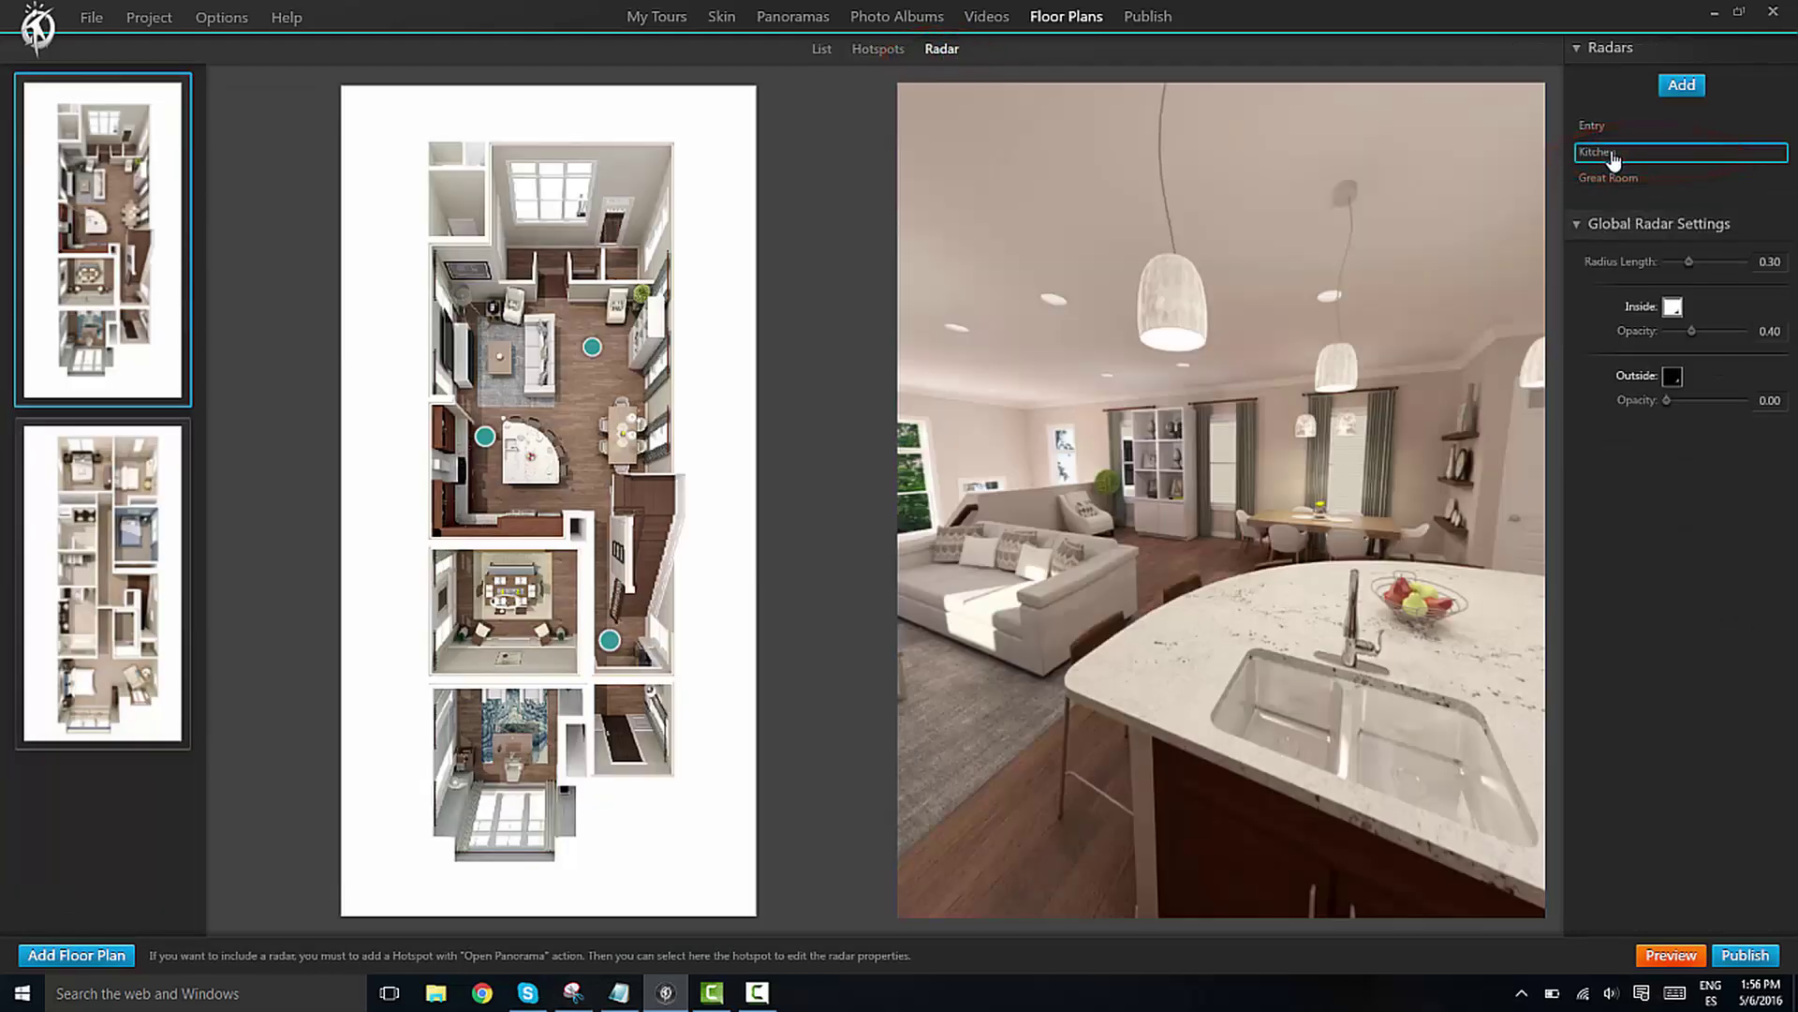
left_click(1682, 86)
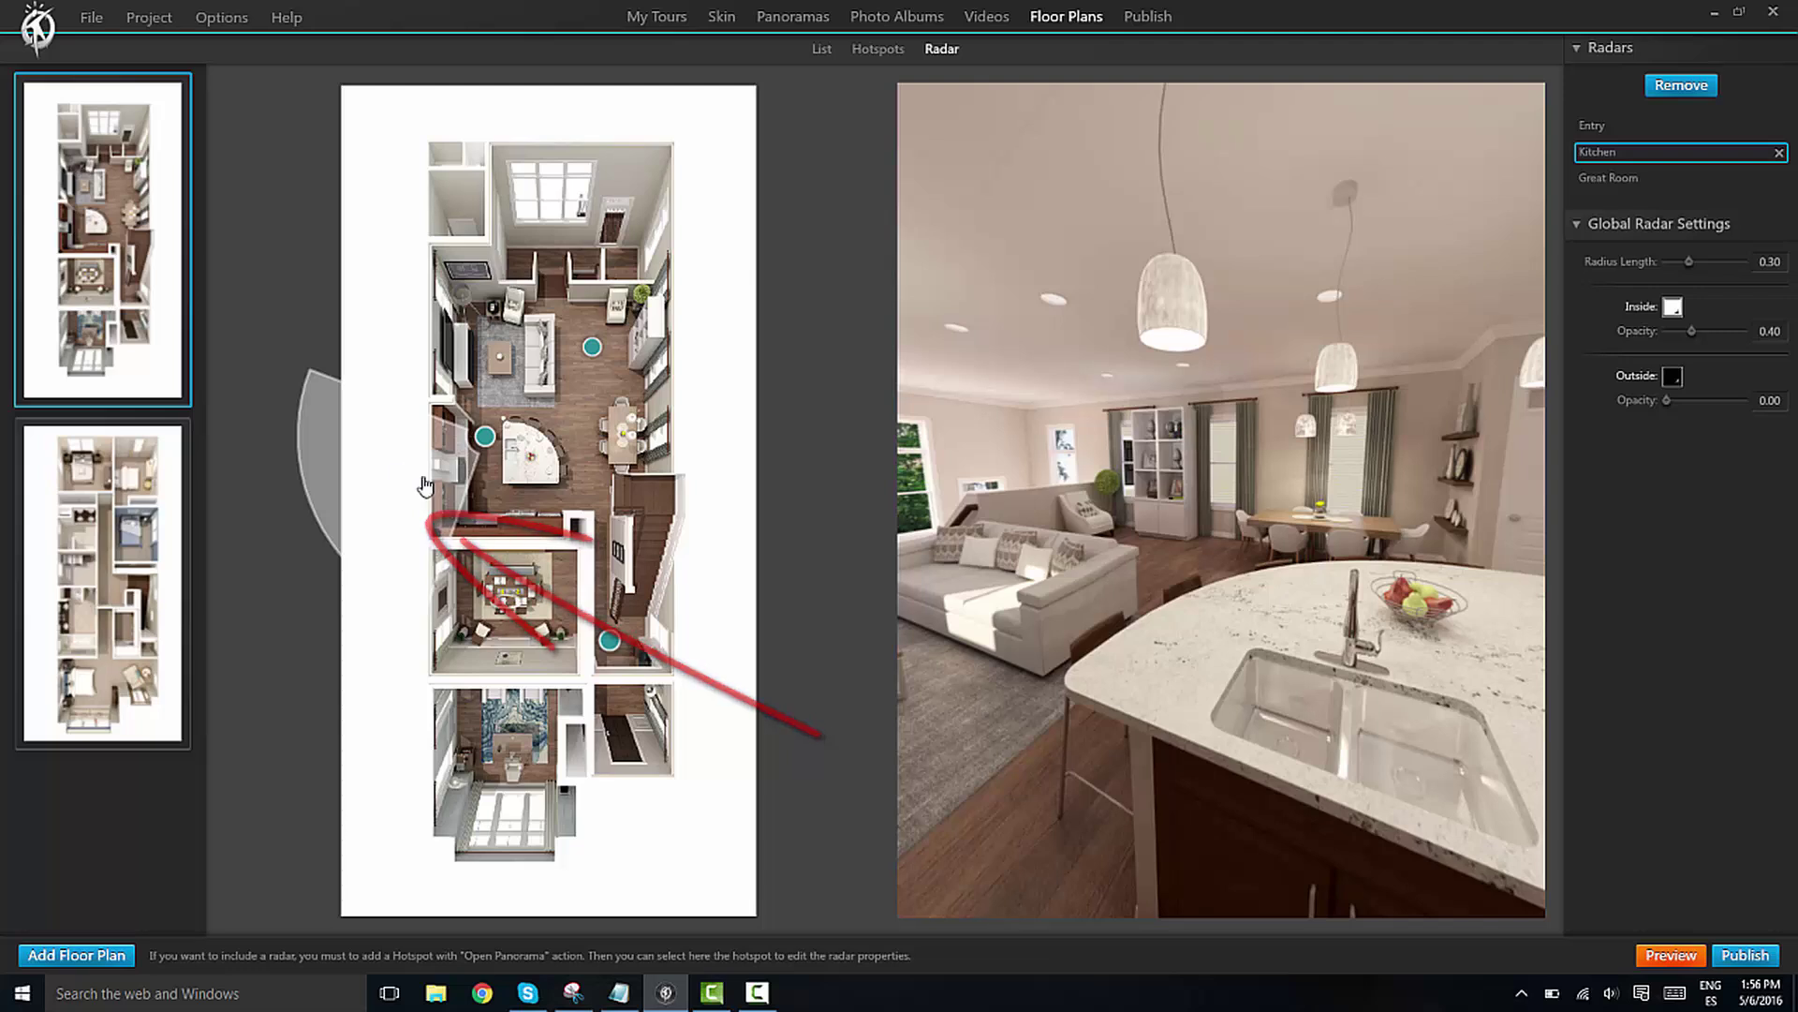
mouse_move(360, 473)
left_mouse_down()
mouse_move(453, 352)
mouse_move(569, 390)
mouse_move(573, 417)
left_mouse_up()
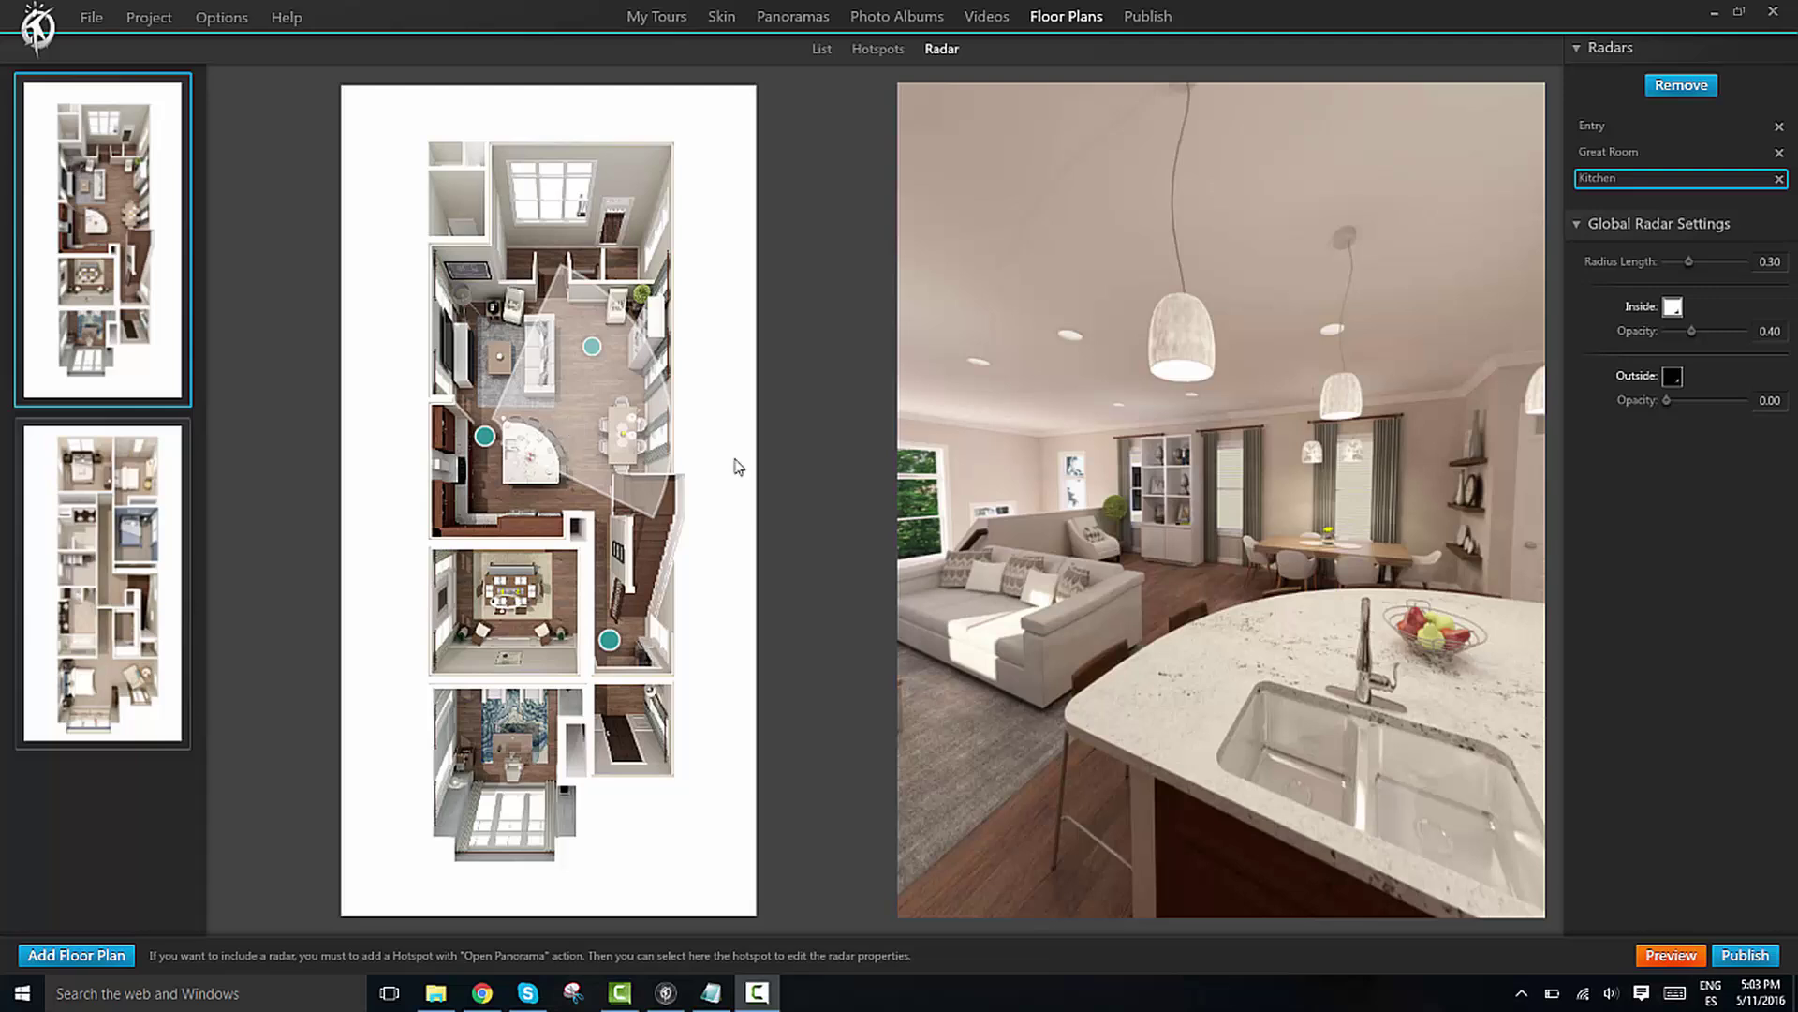
scroll(1076, 576, "up", 3)
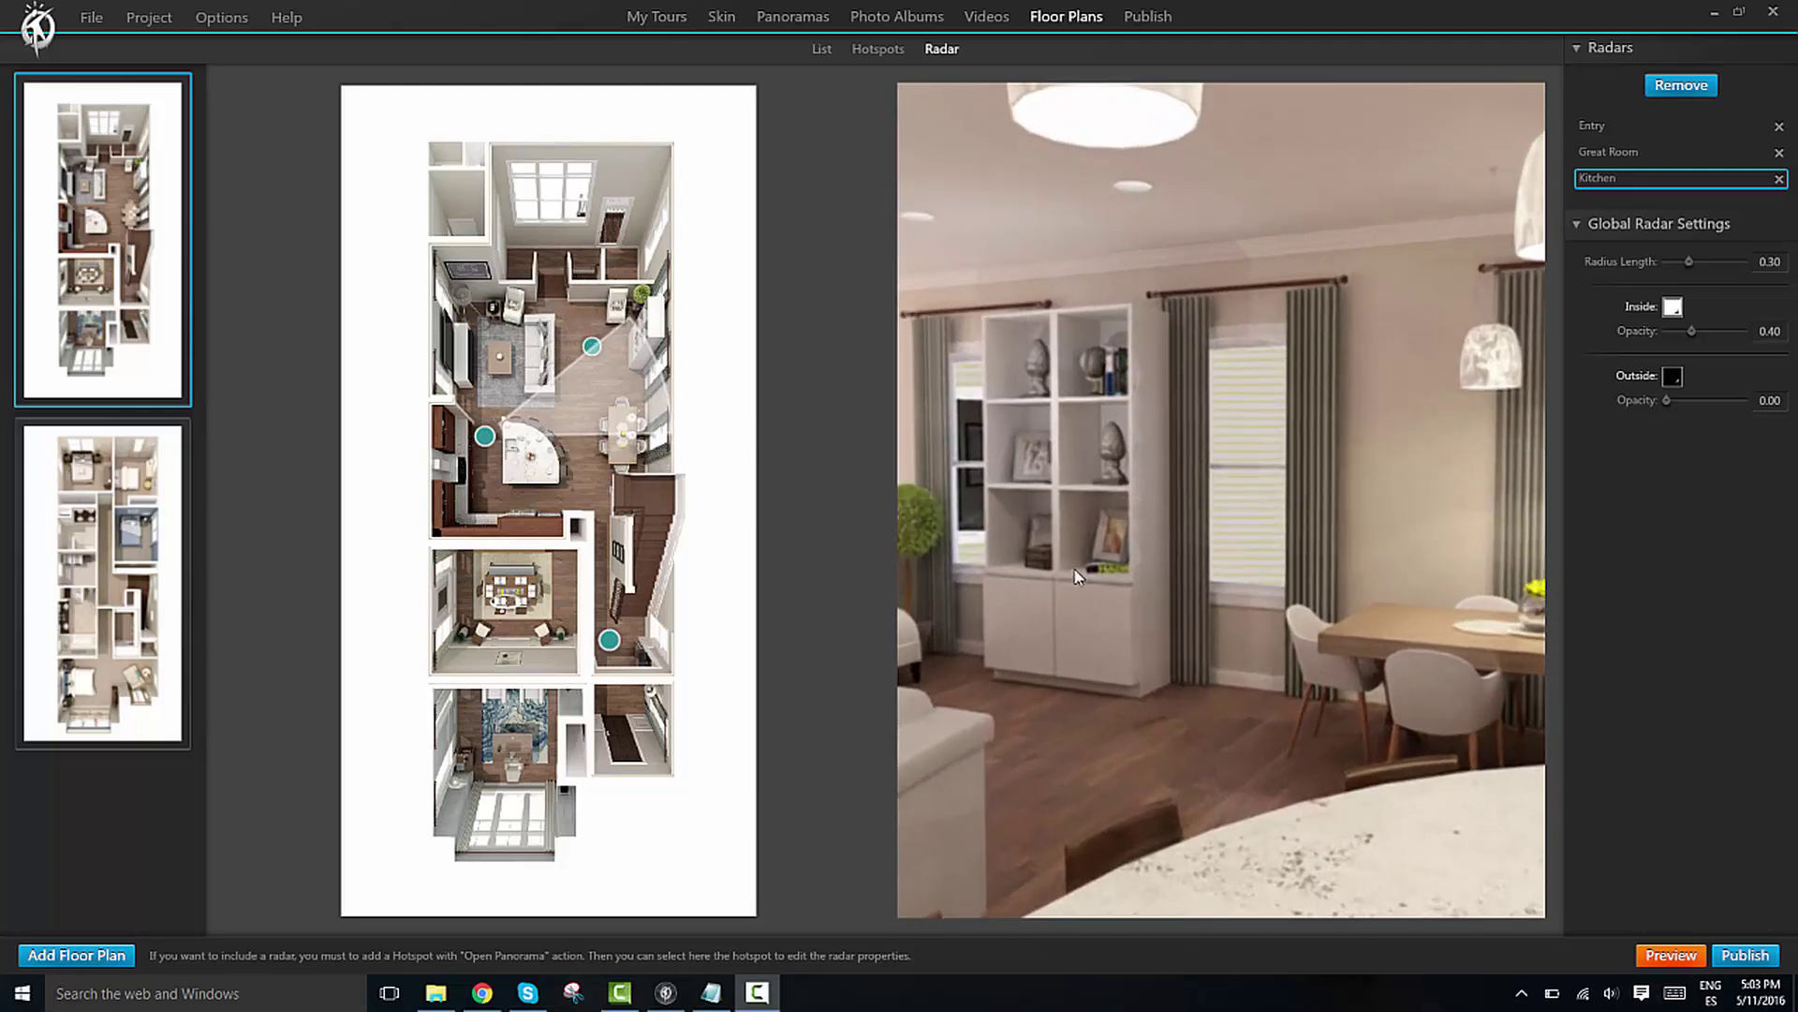
scroll(1076, 577, "down", 3)
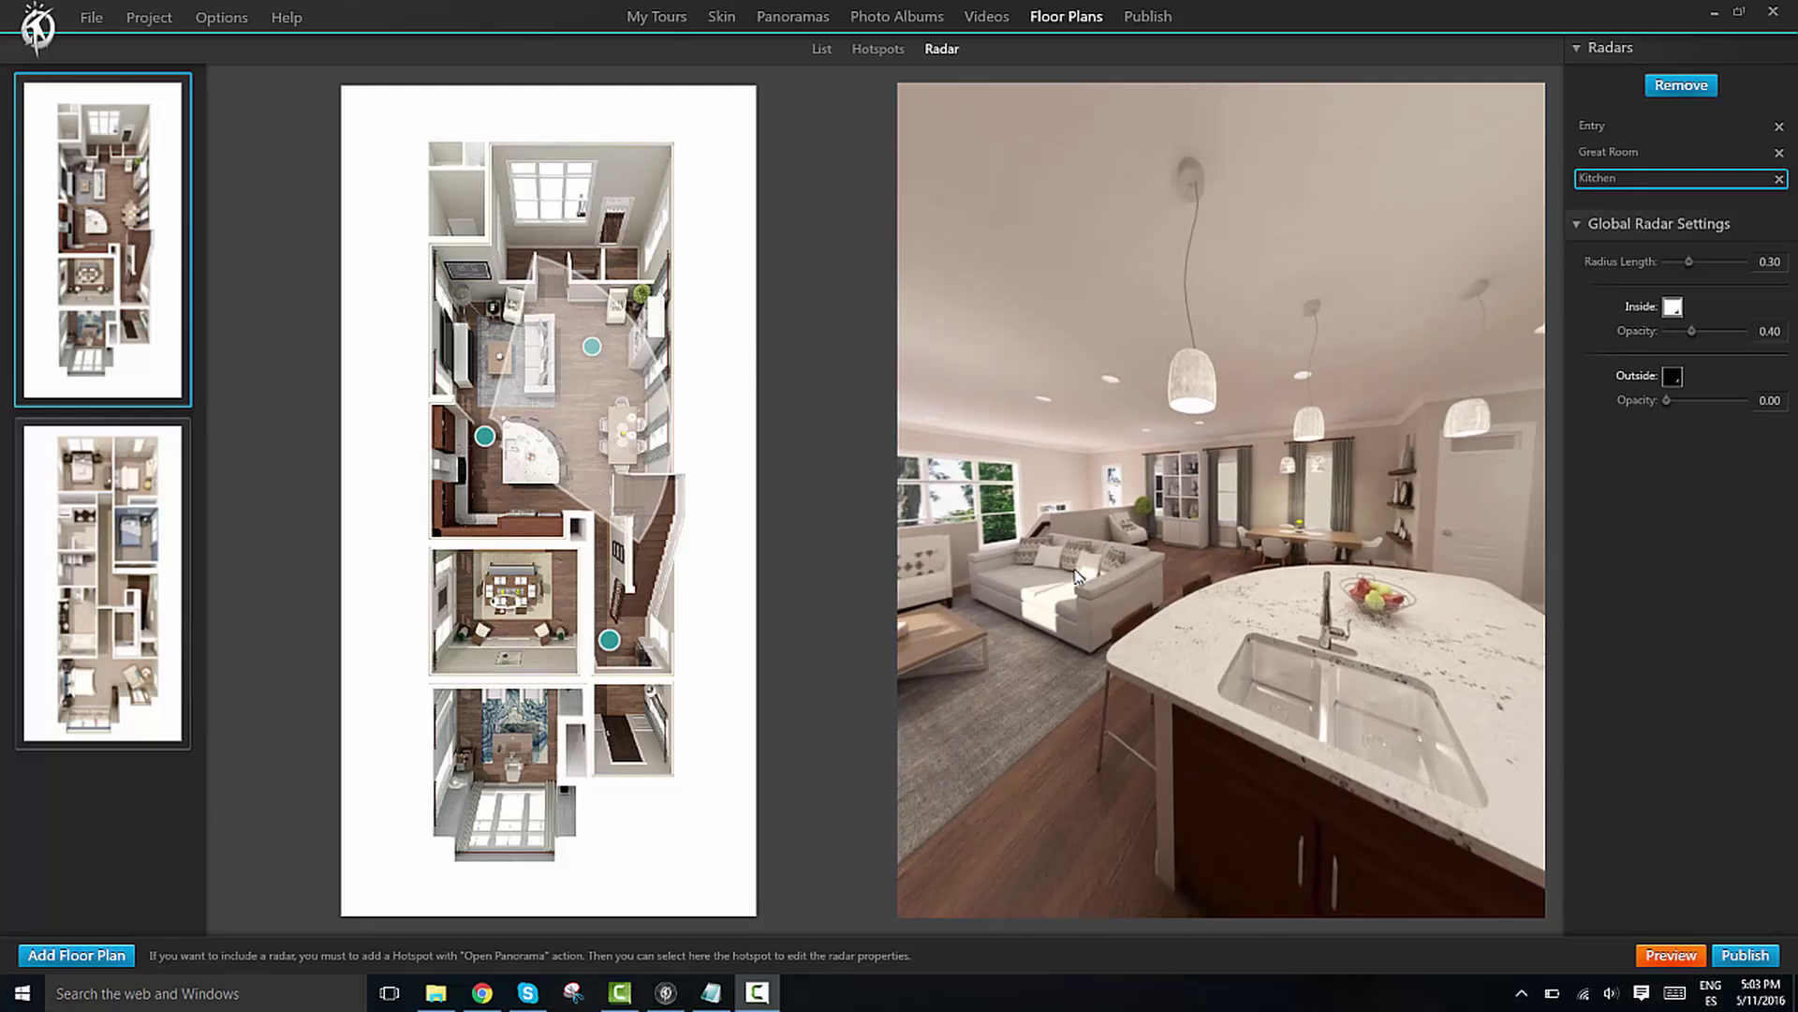
scroll(1076, 576, "up", 3)
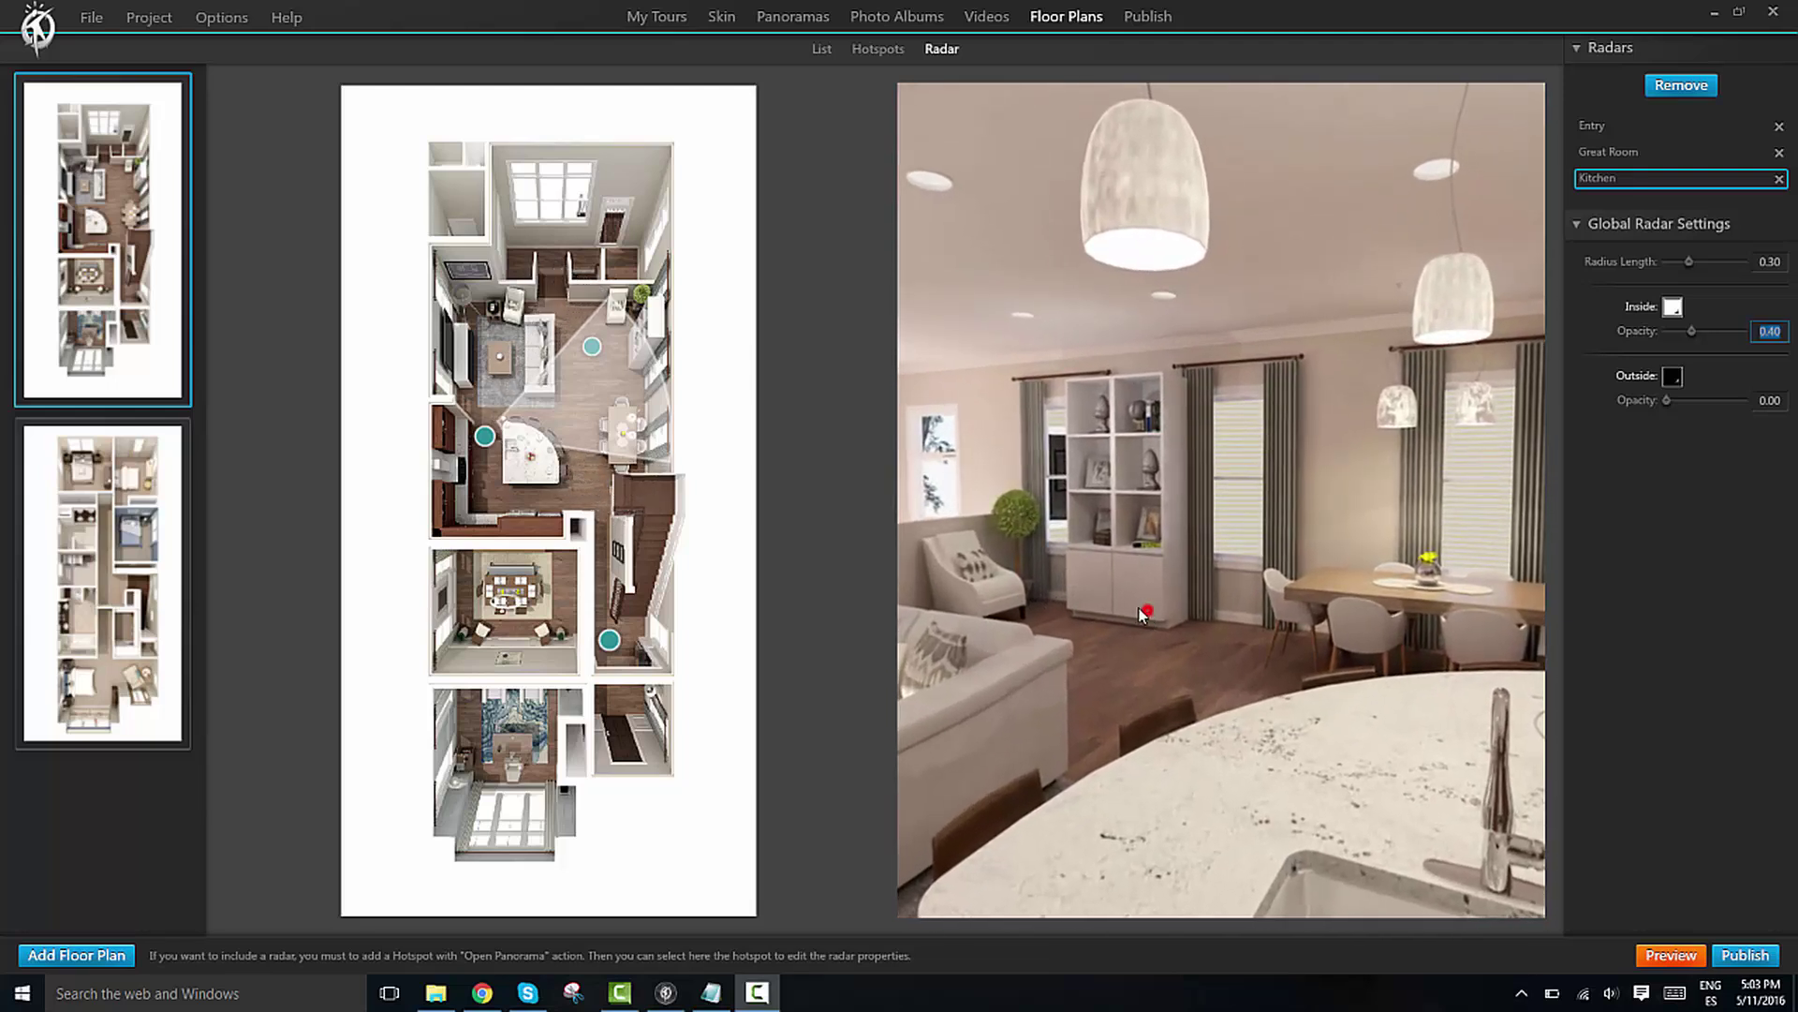
Pan the kitchen panorama and aim the Kitchen radar cone toward the living area
left_click_drag(1080, 597, 1142, 635)
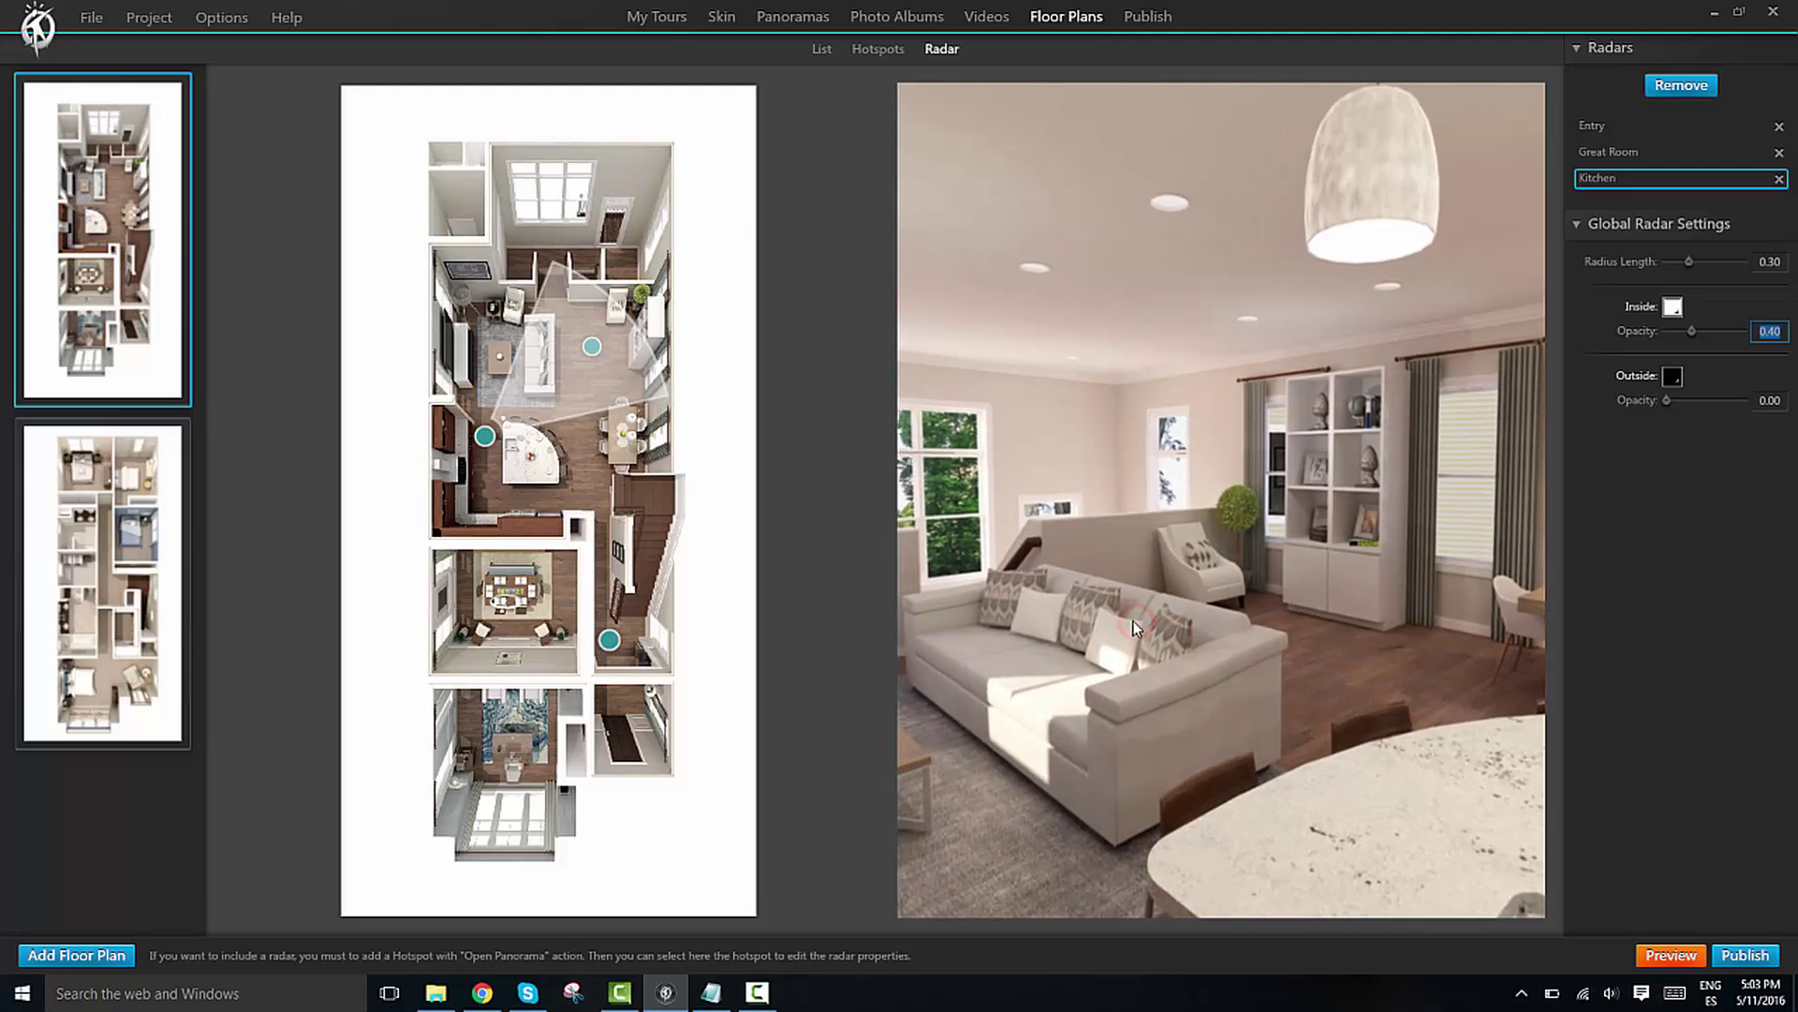
left_click(1138, 629)
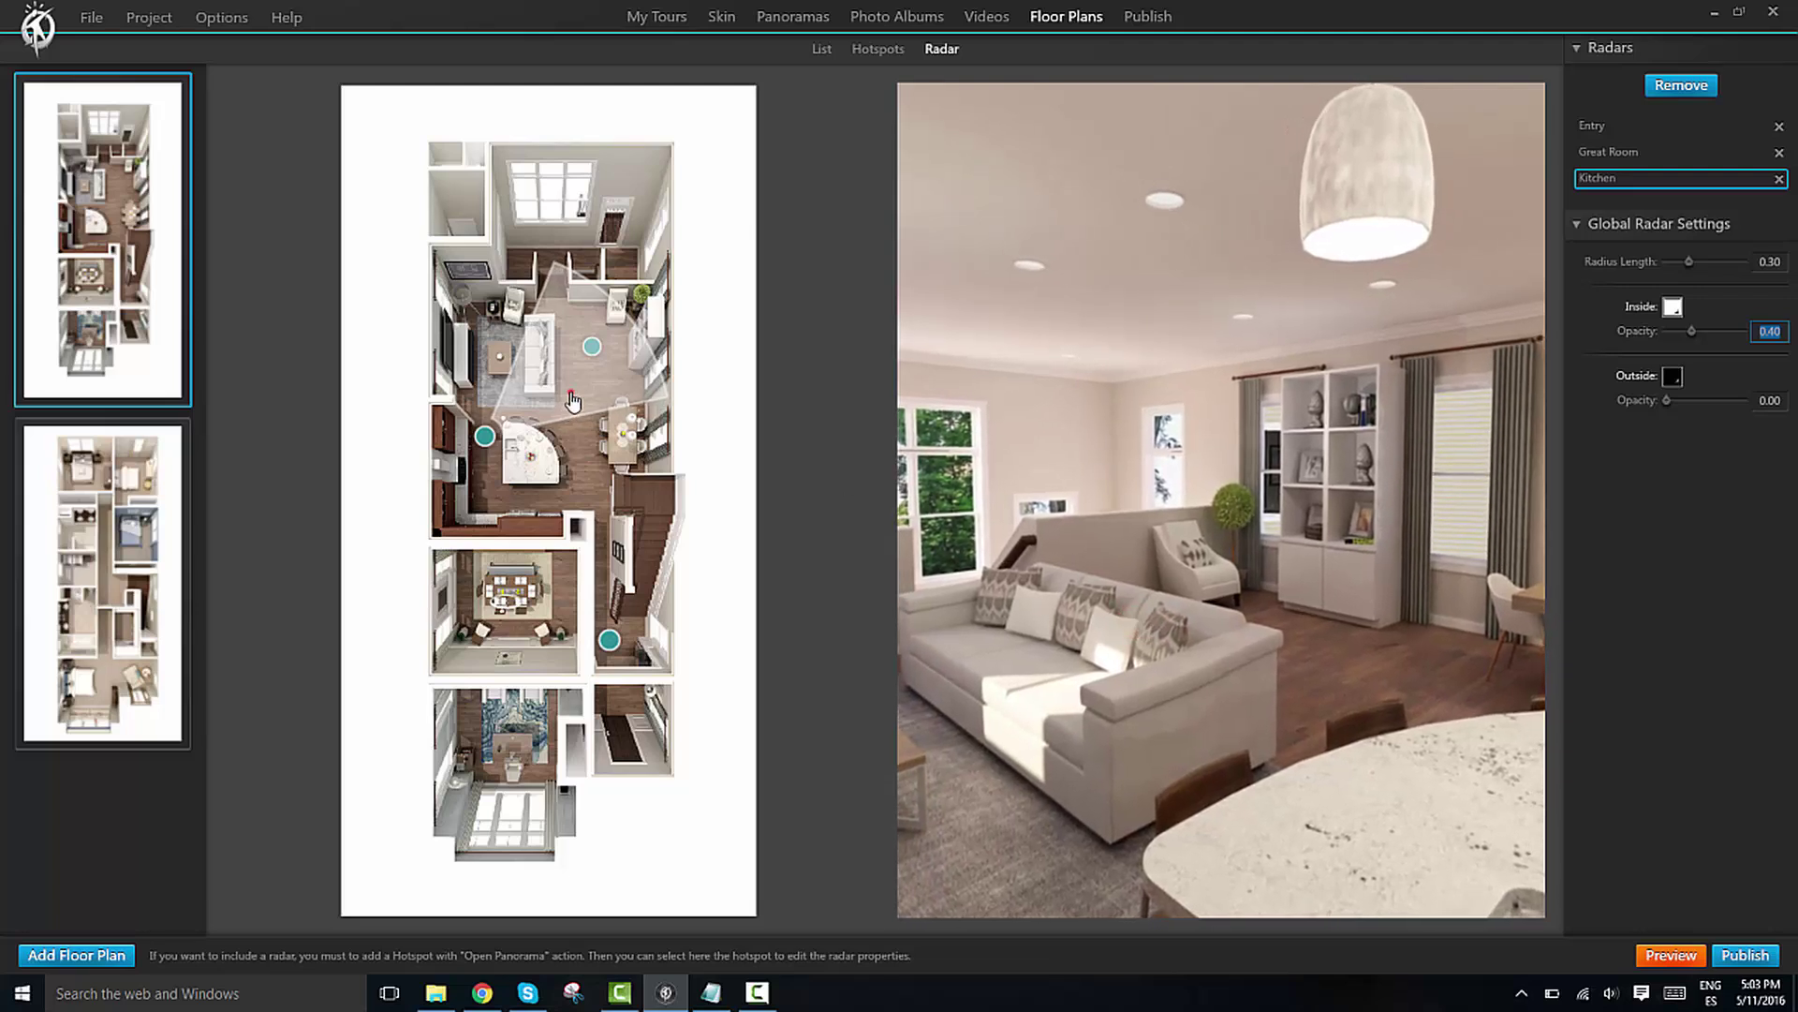
left_click_drag(571, 402, 557, 378)
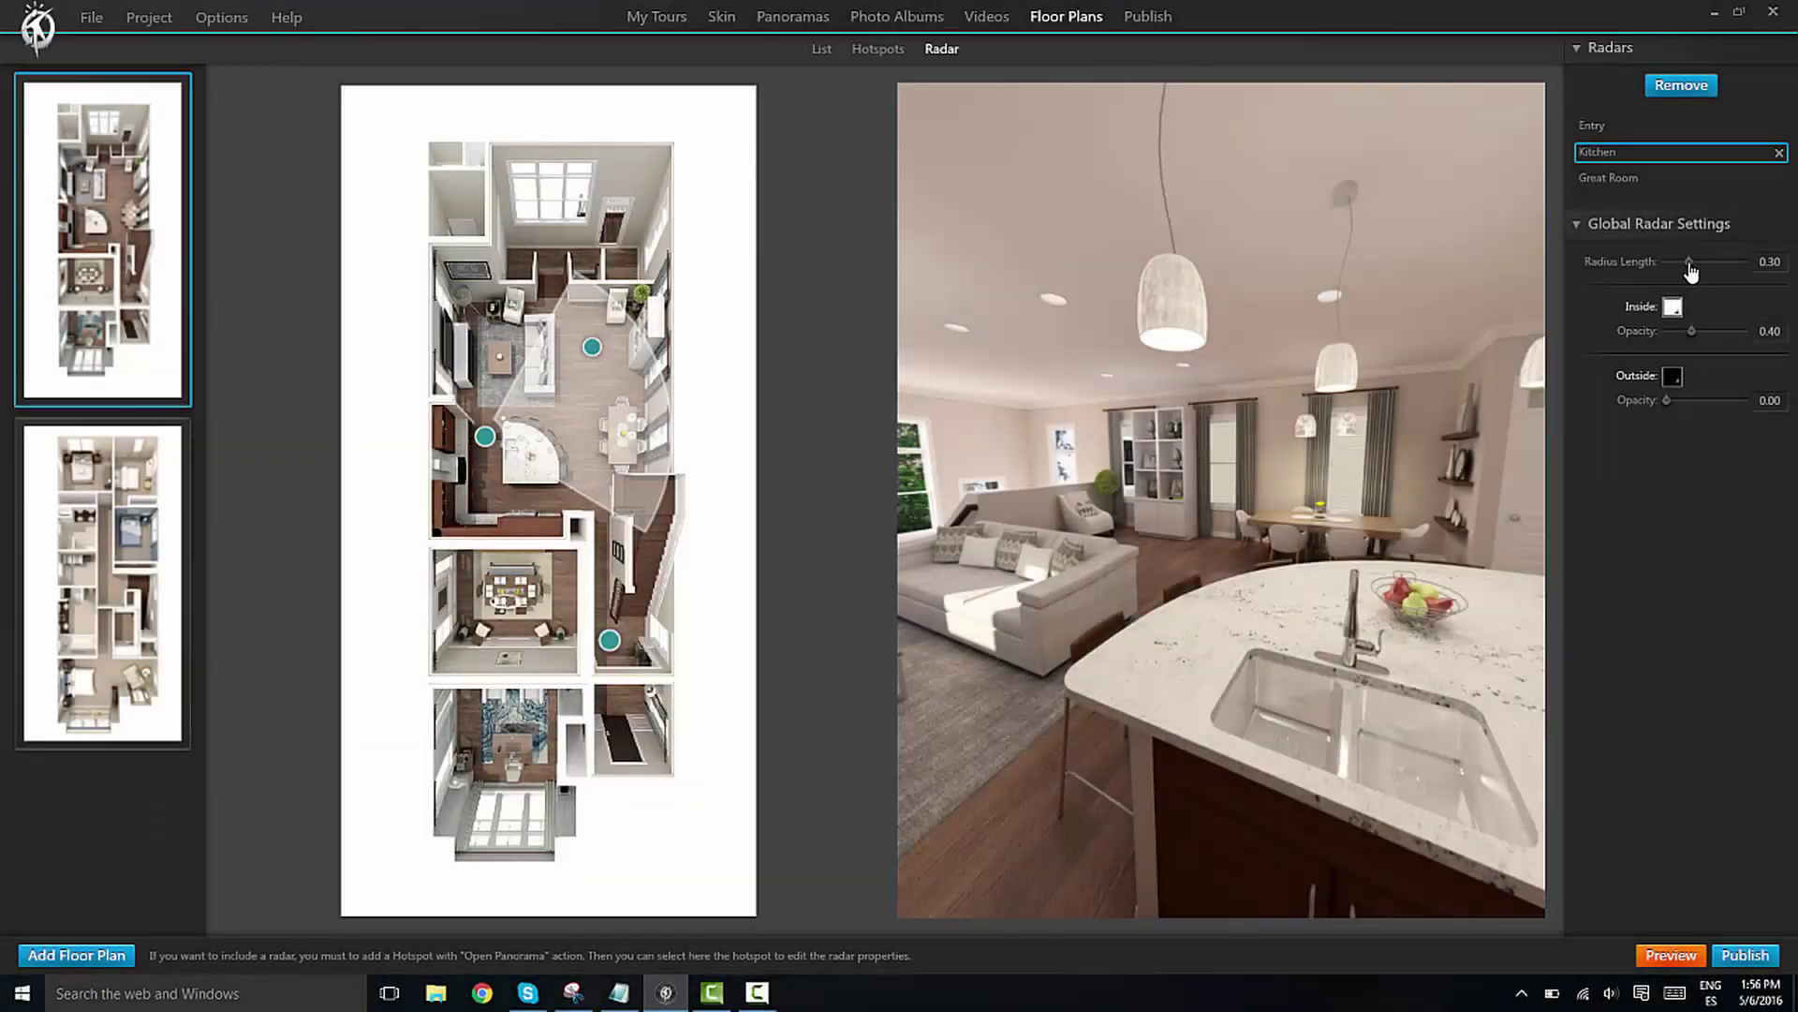
Set radar radius to 0.35 with a pink fill at 0.59 opacity
mouse_move(1690, 262)
left_mouse_down()
mouse_move(1643, 270)
mouse_move(1693, 274)
left_mouse_up()
left_click(1672, 308)
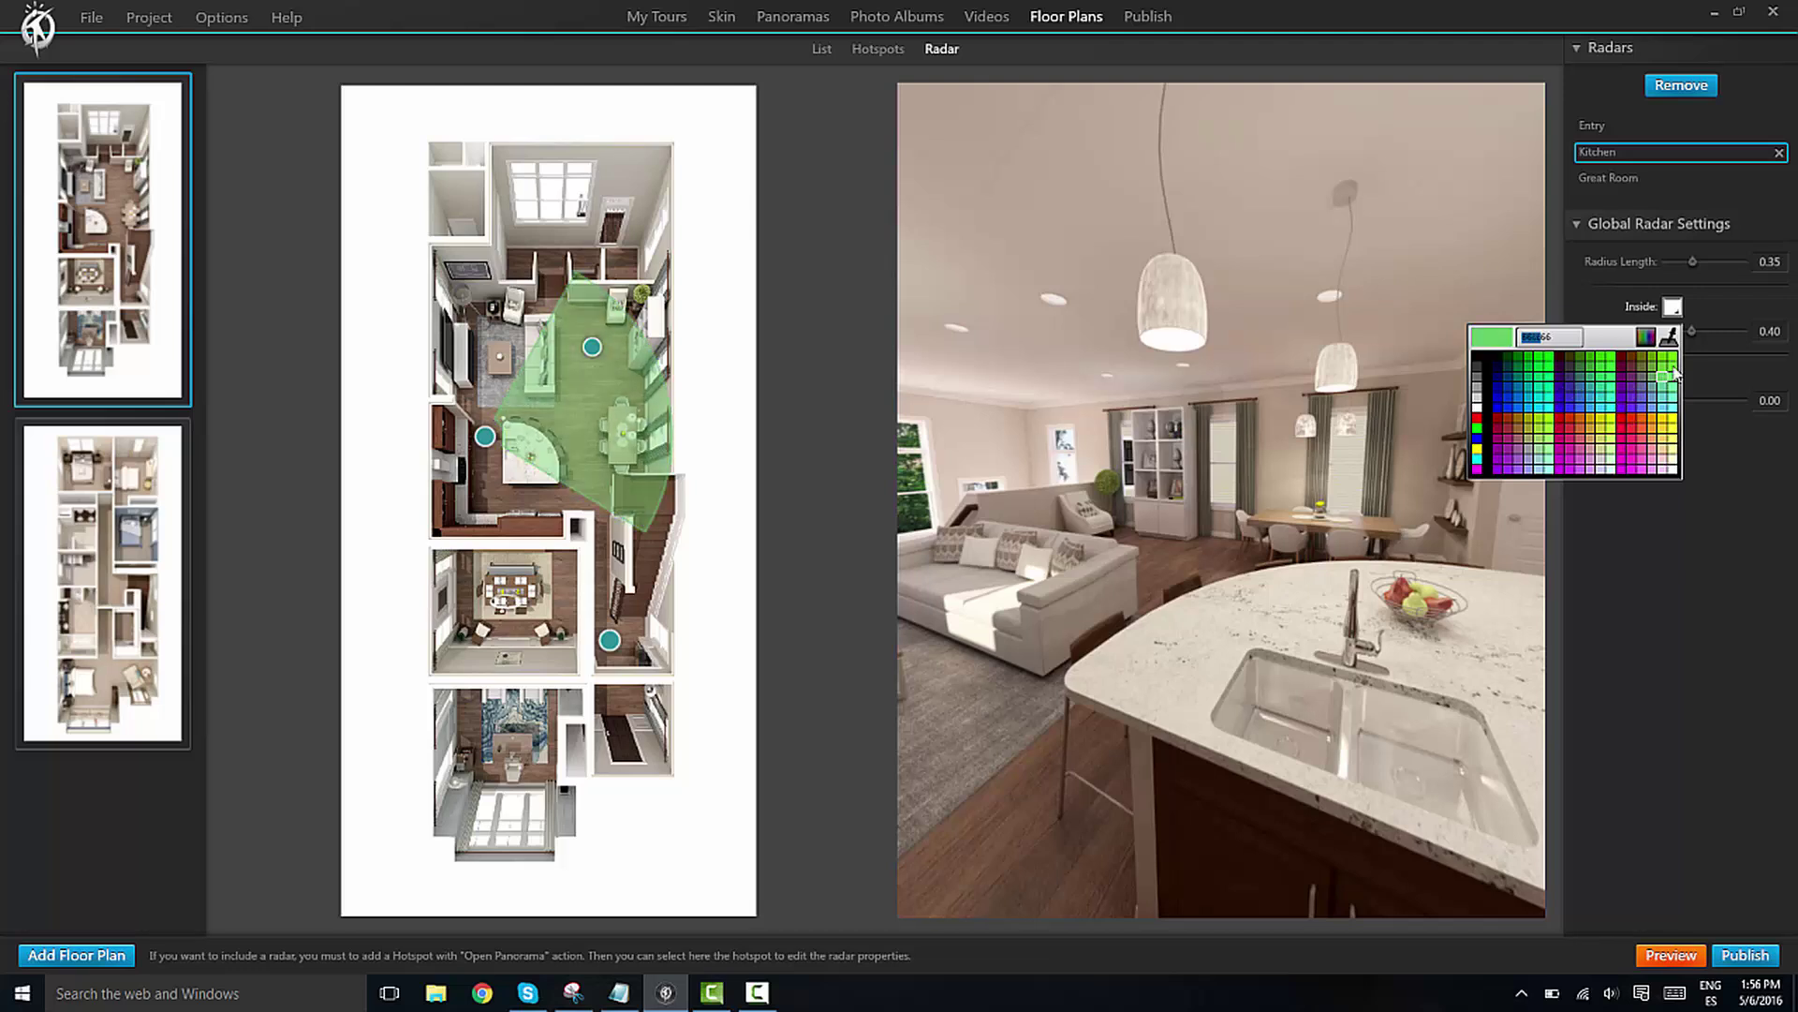
left_click(1648, 462)
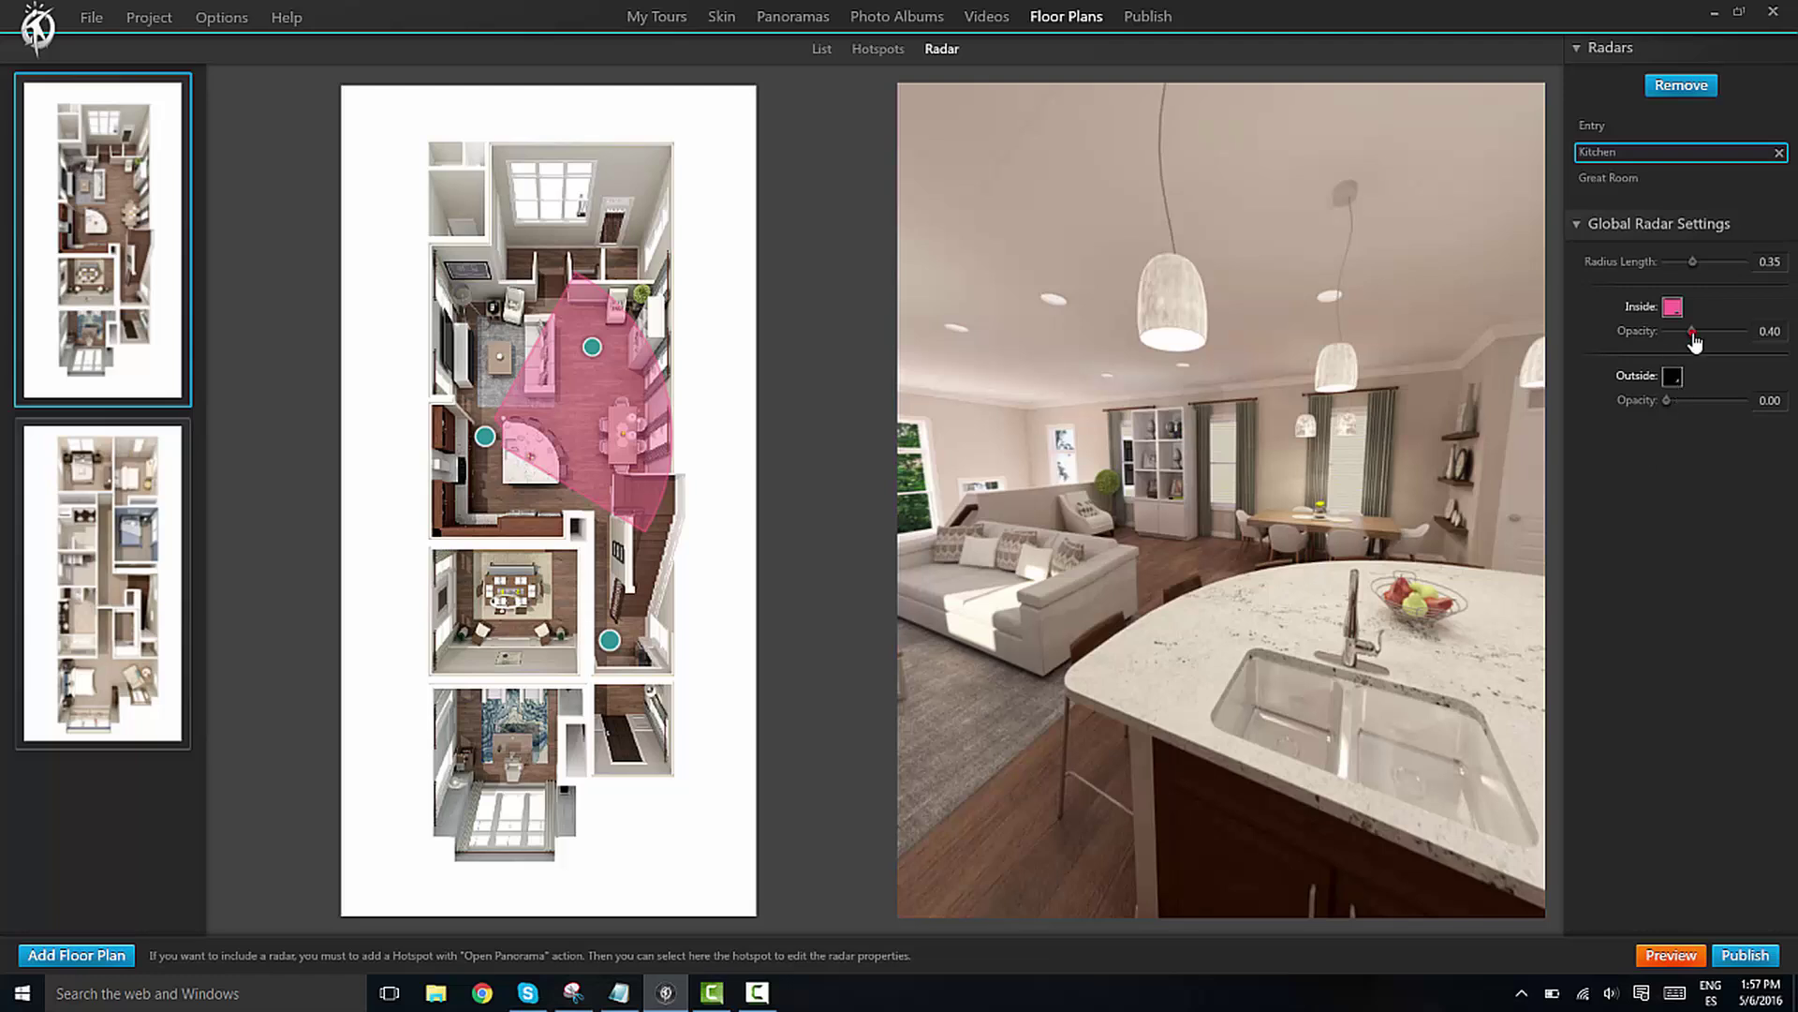
left_click_drag(1694, 342, 1714, 348)
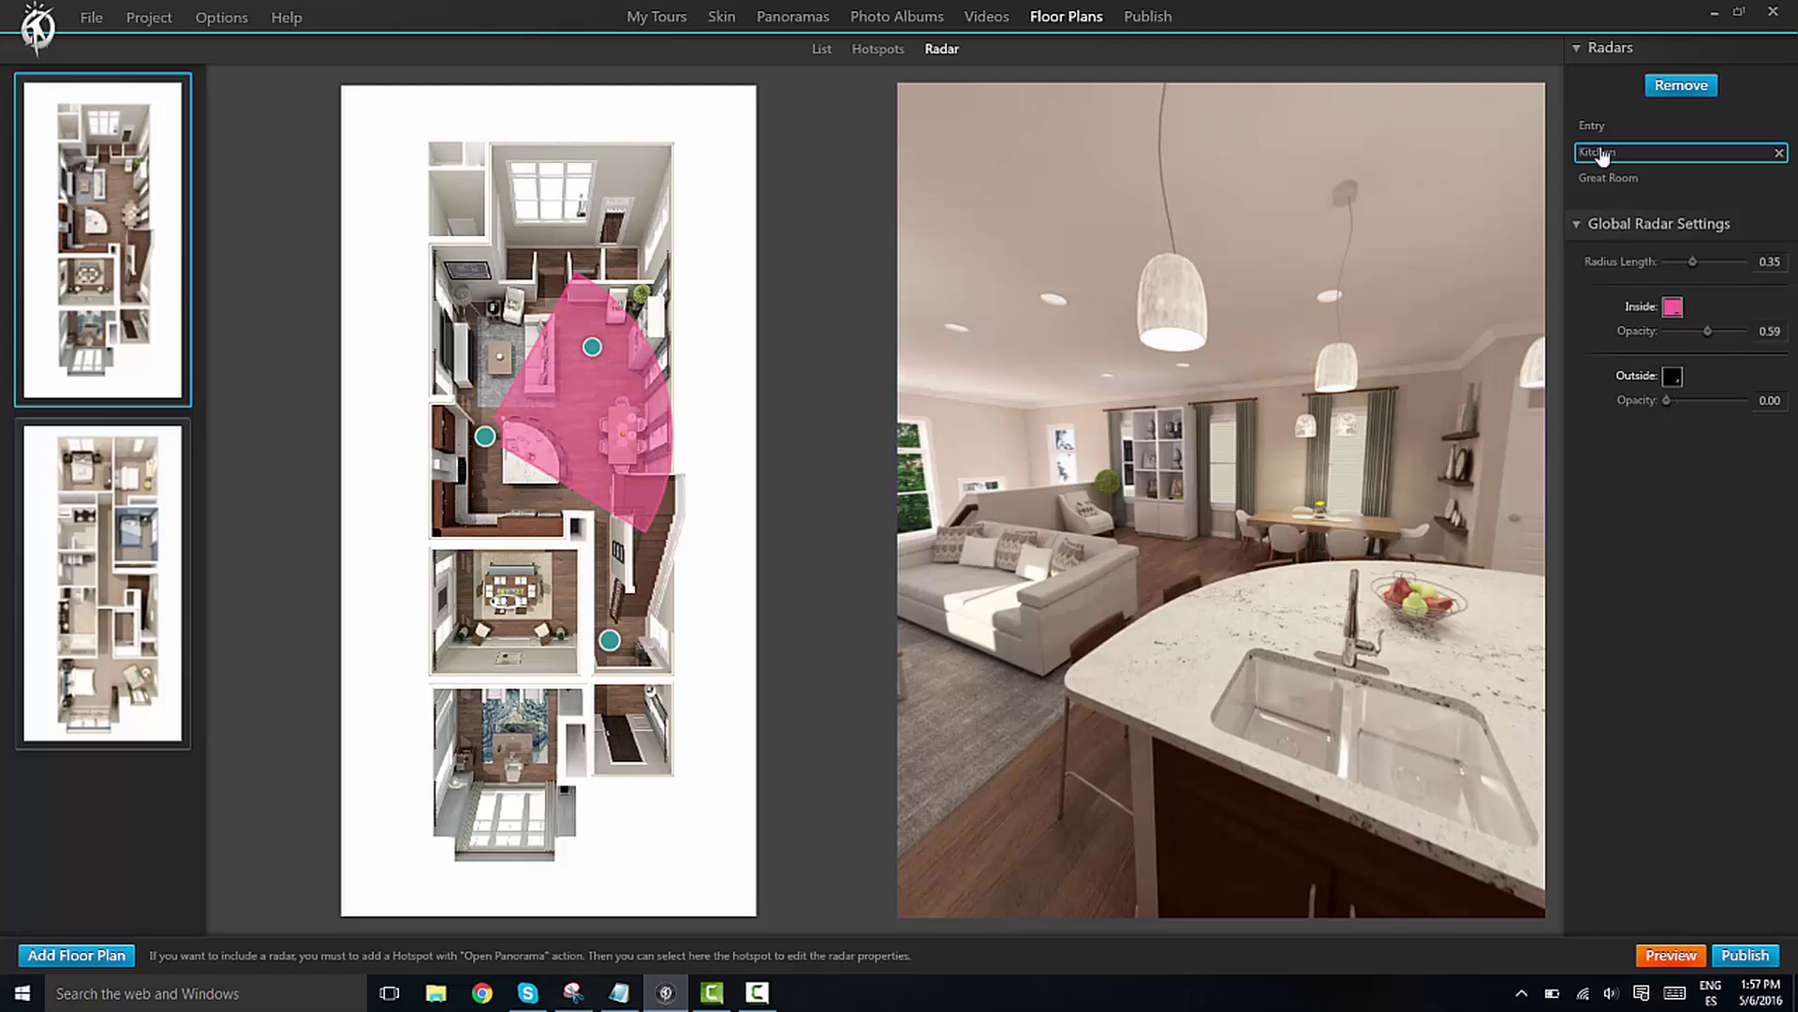
Add a radar to the Entry hotspot, aim its cone up-right and shorten the radius
left_click(1593, 128)
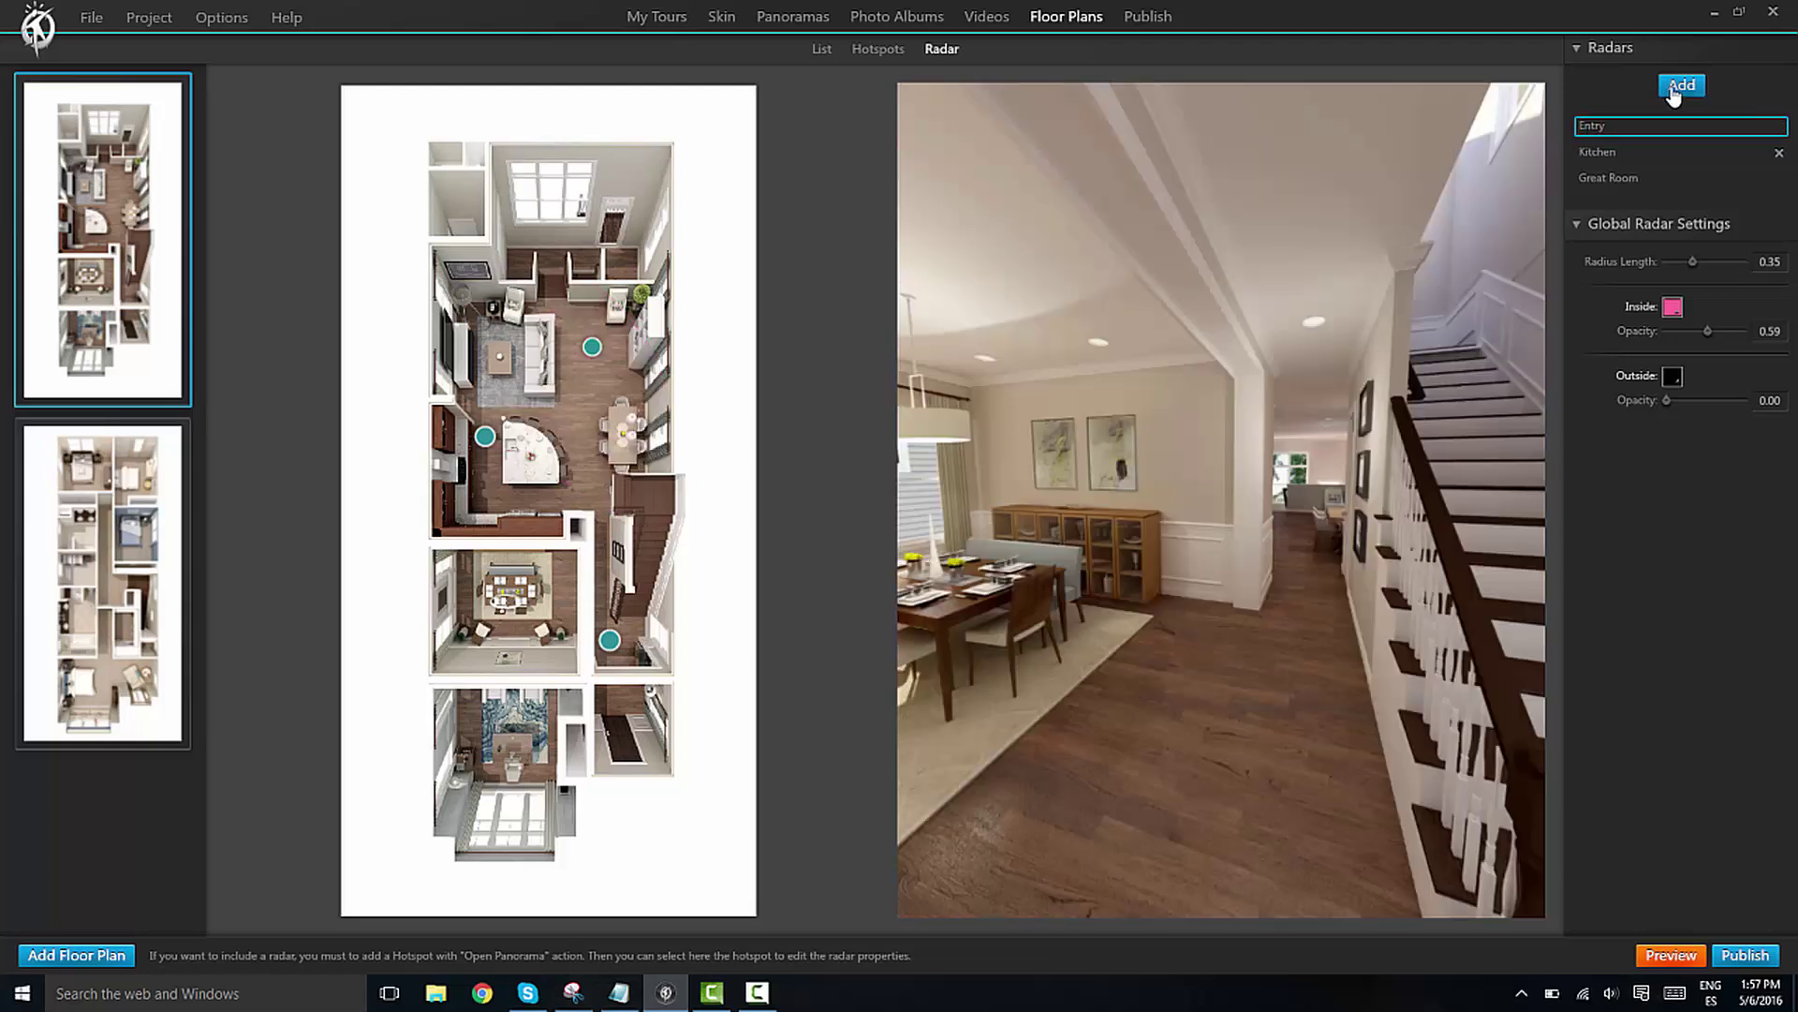
left_click(1676, 90)
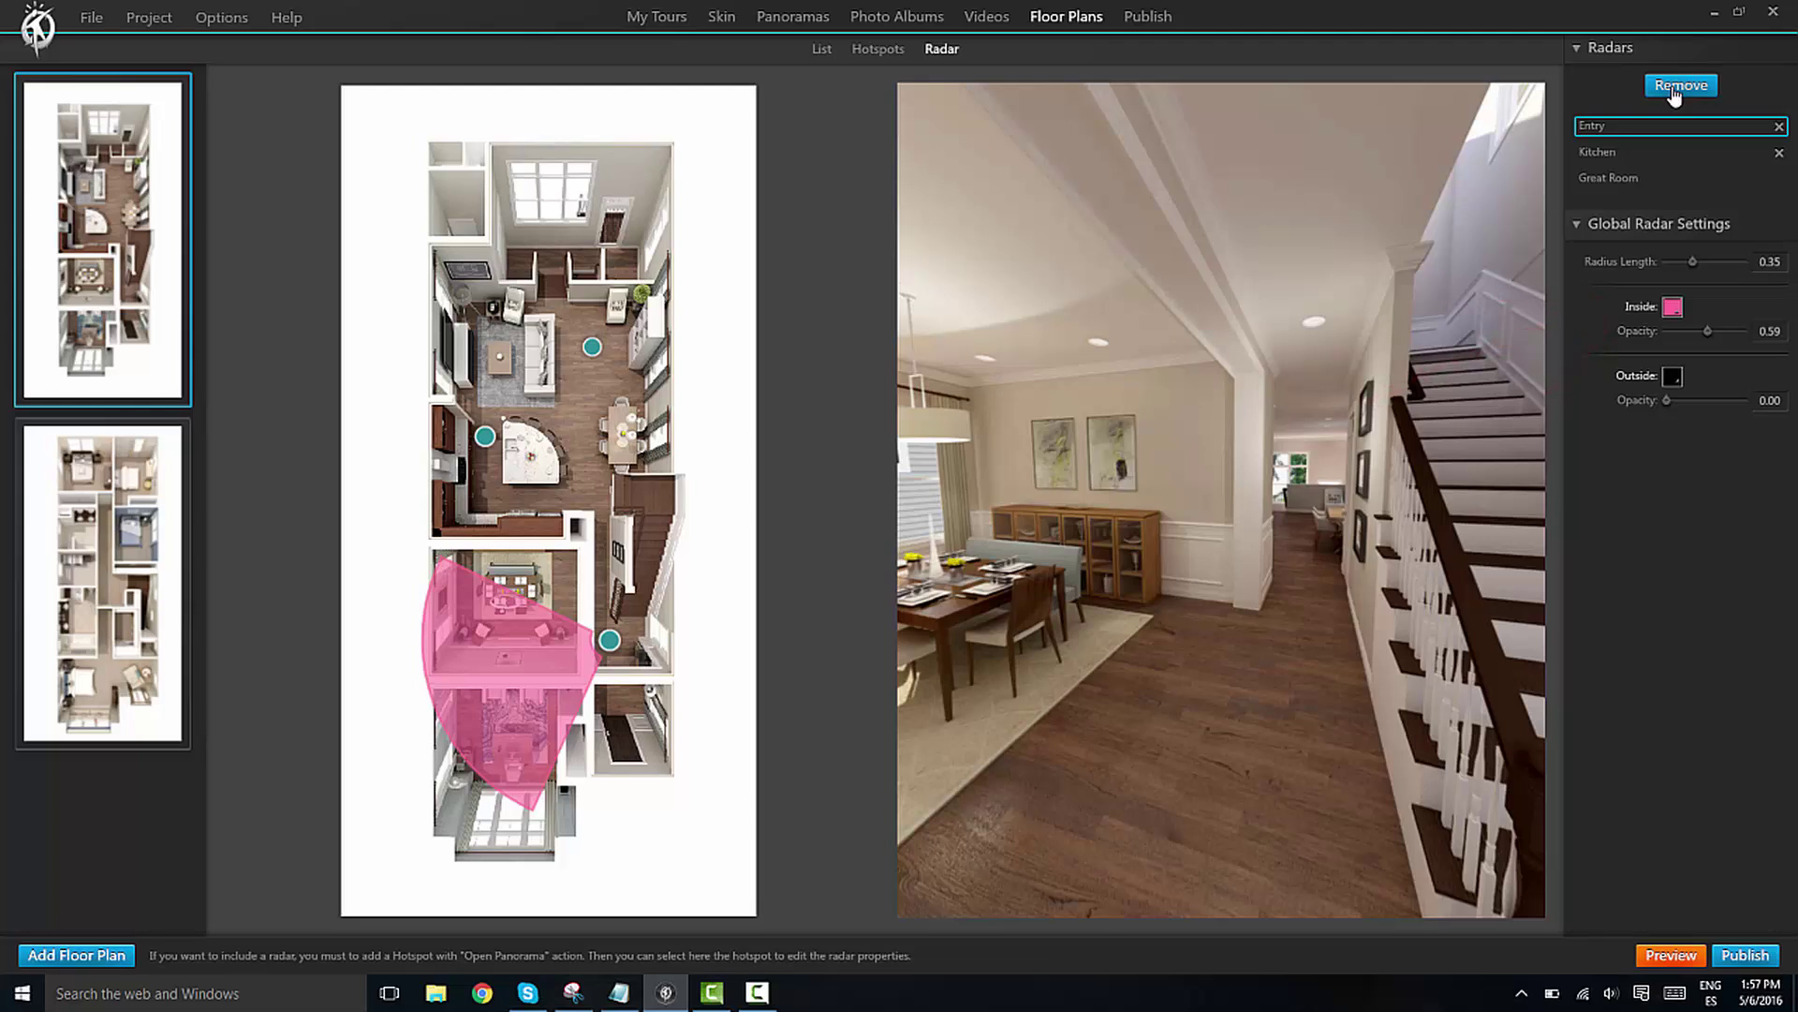
left_click_drag(616, 703, 587, 562)
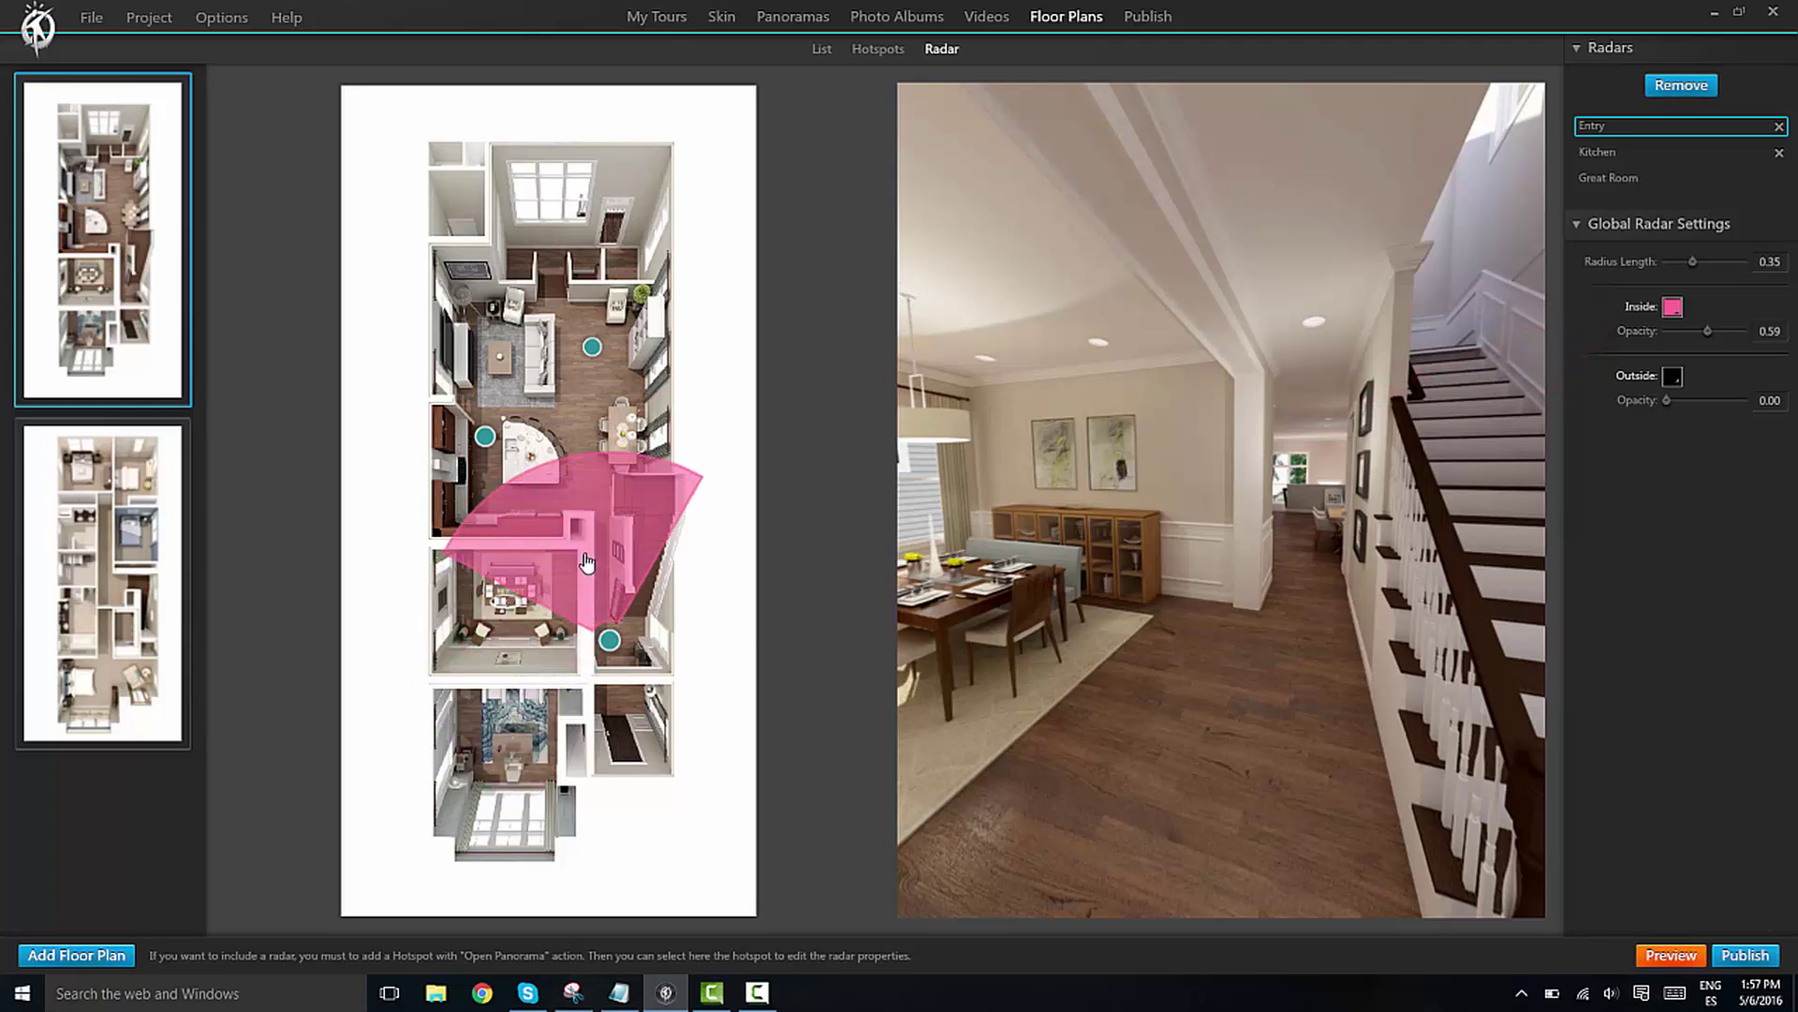
left_click_drag(588, 563, 593, 556)
left_click_drag(1695, 267, 1677, 268)
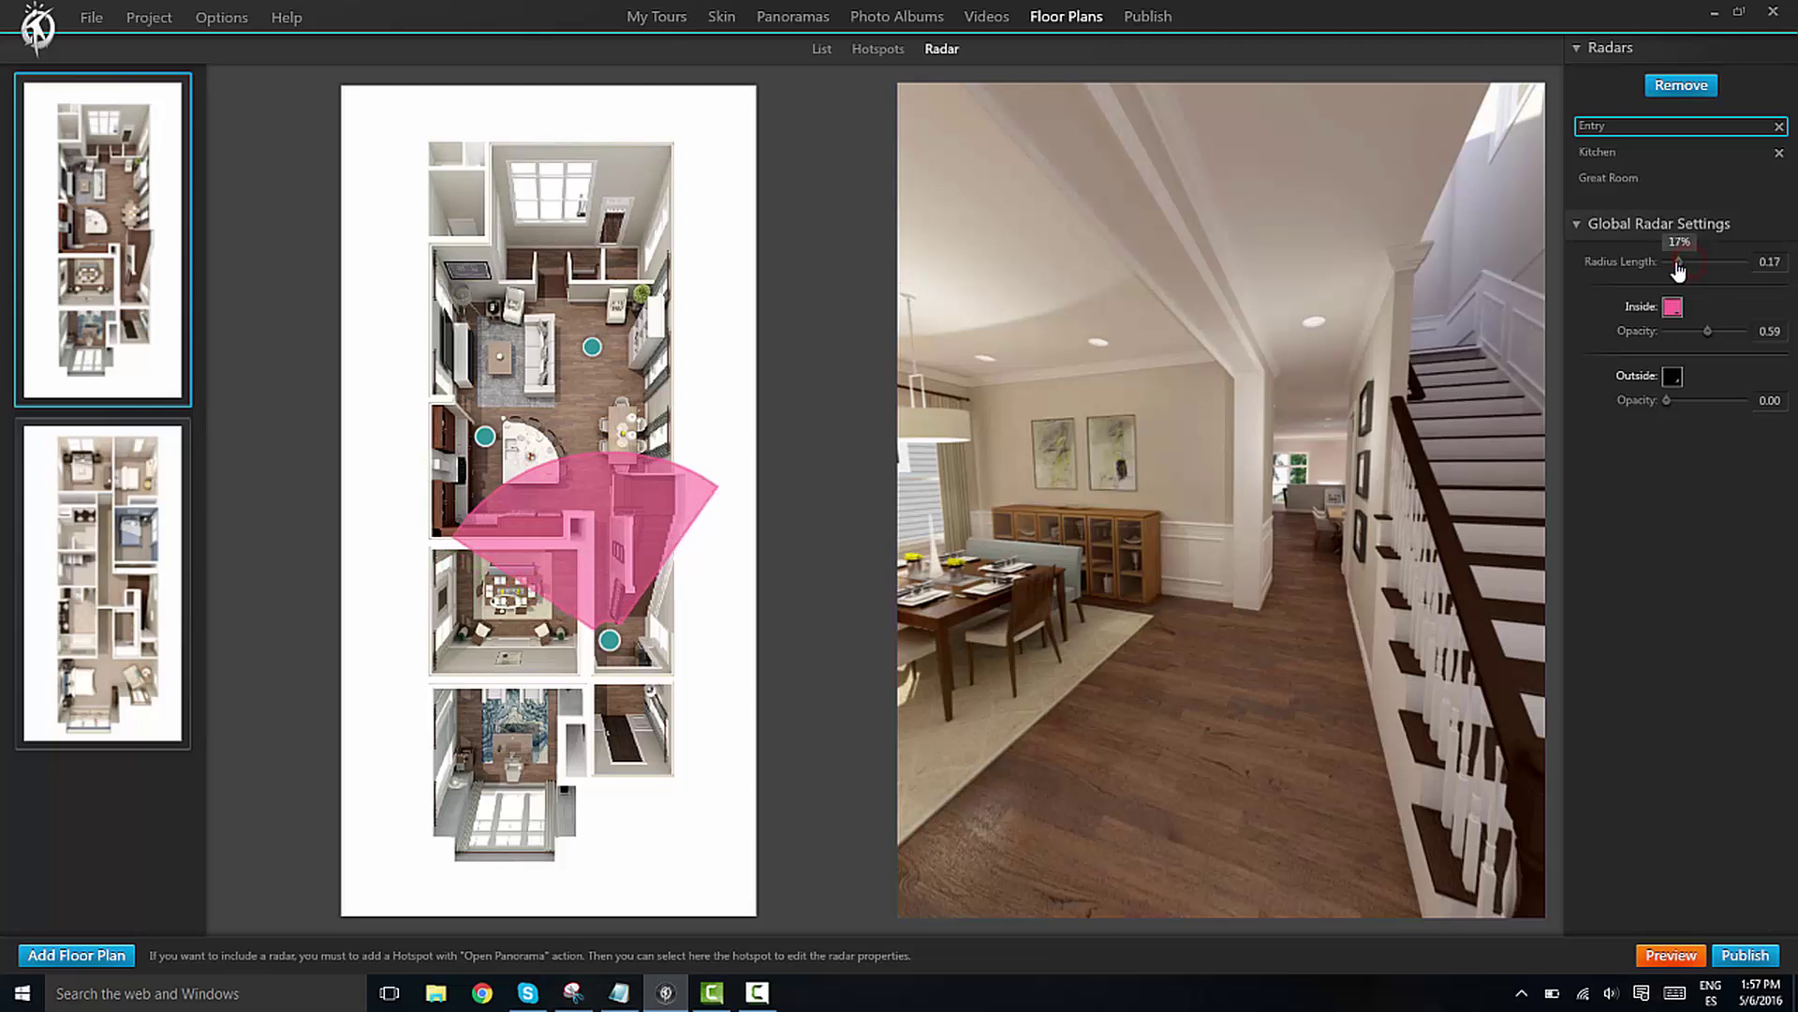
Add a radar to the Great Room hotspot with radius about 0.21
left_click(1619, 179)
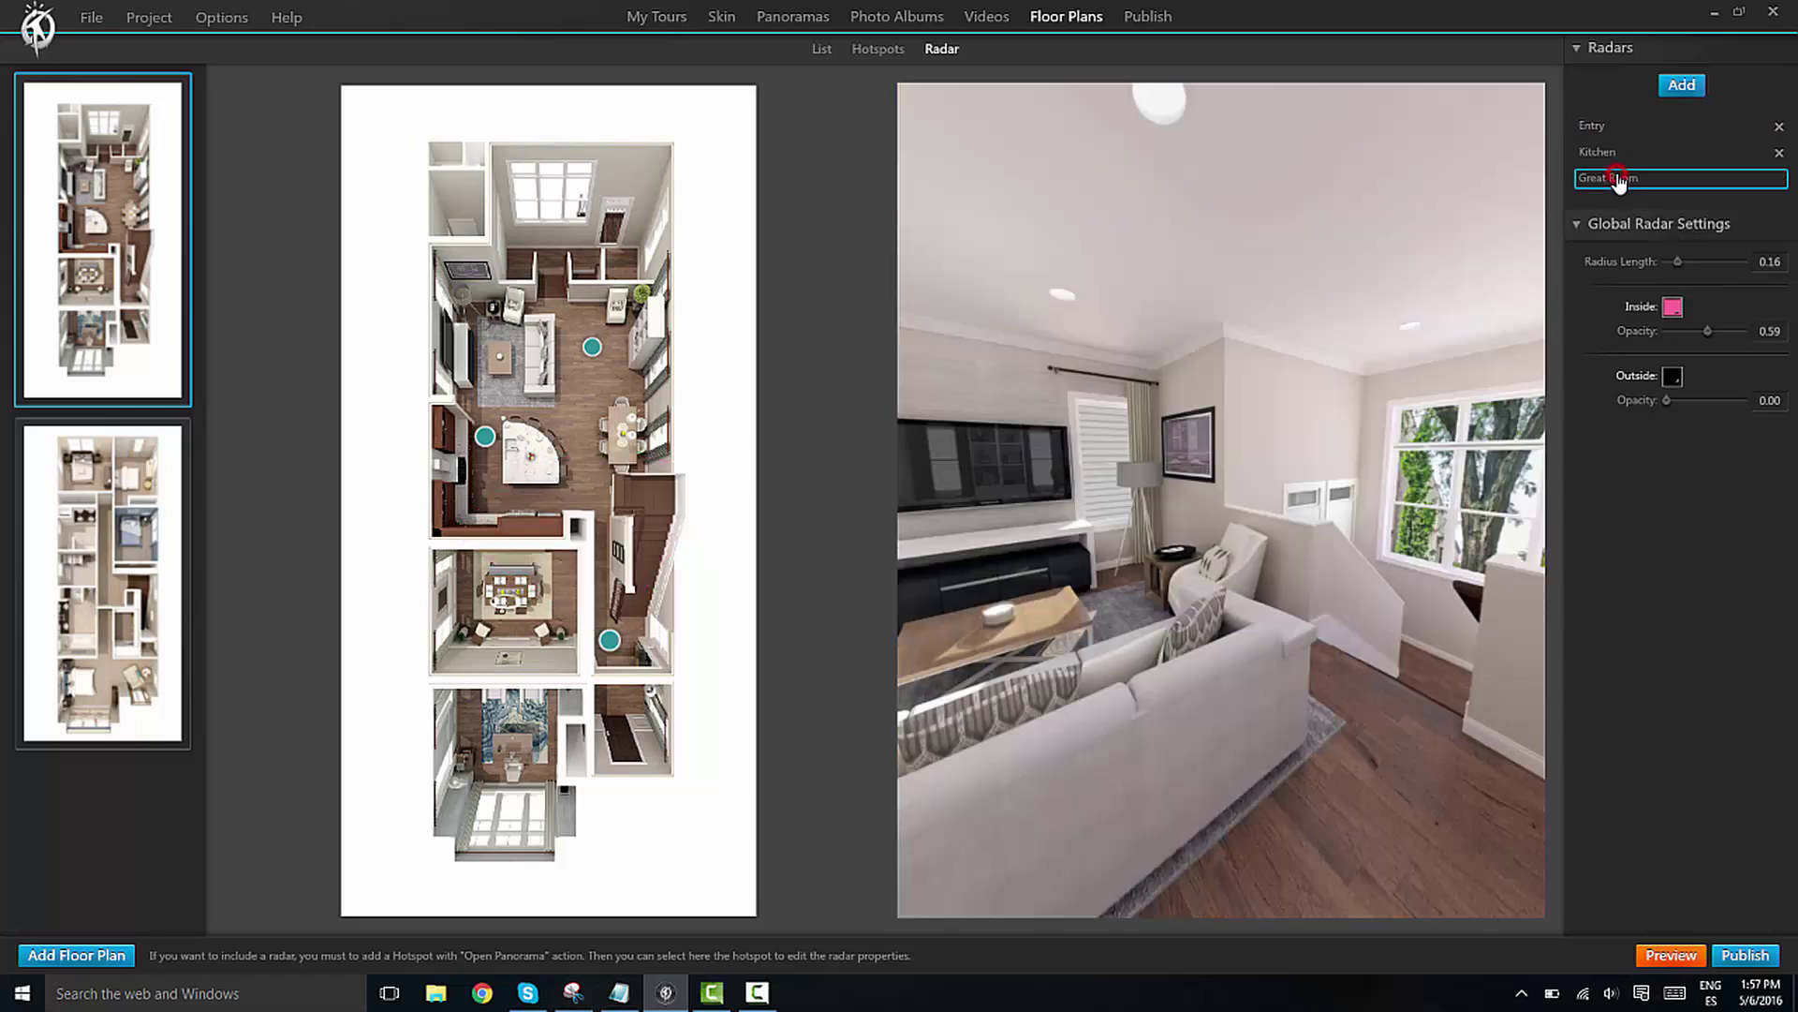
left_click(1681, 88)
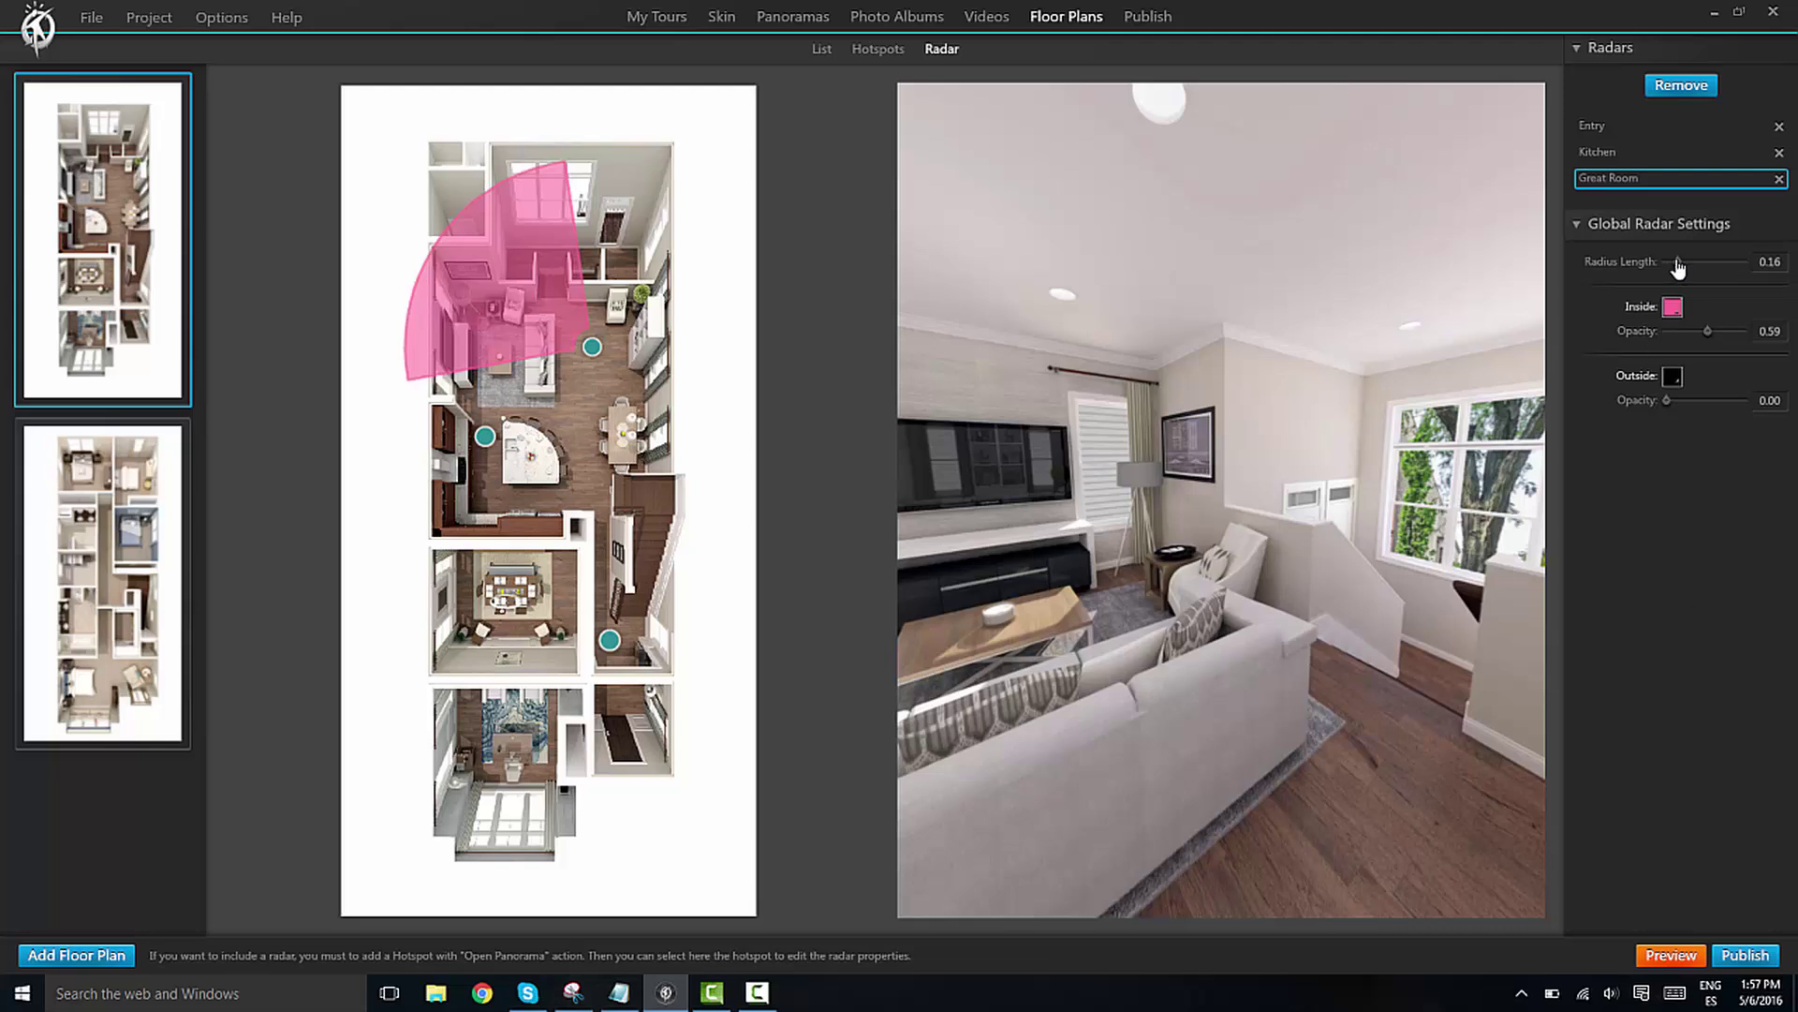
left_click_drag(1677, 267, 1695, 276)
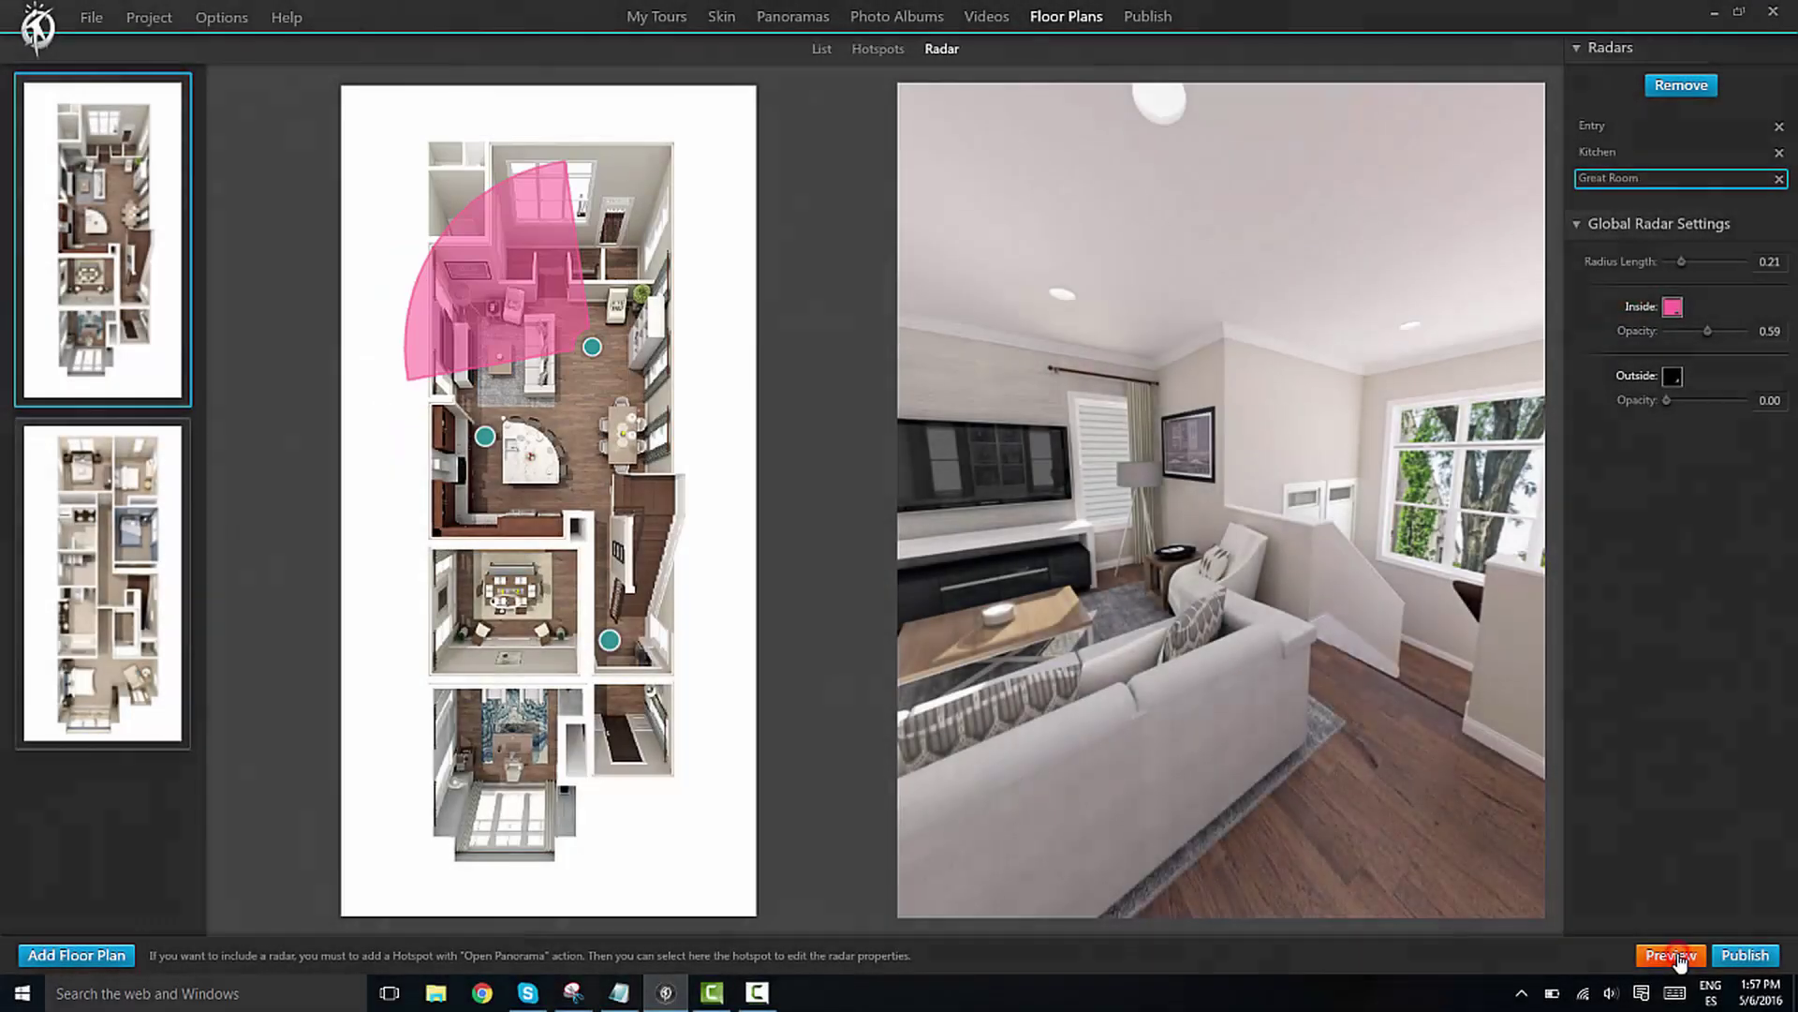
left_click(1677, 959)
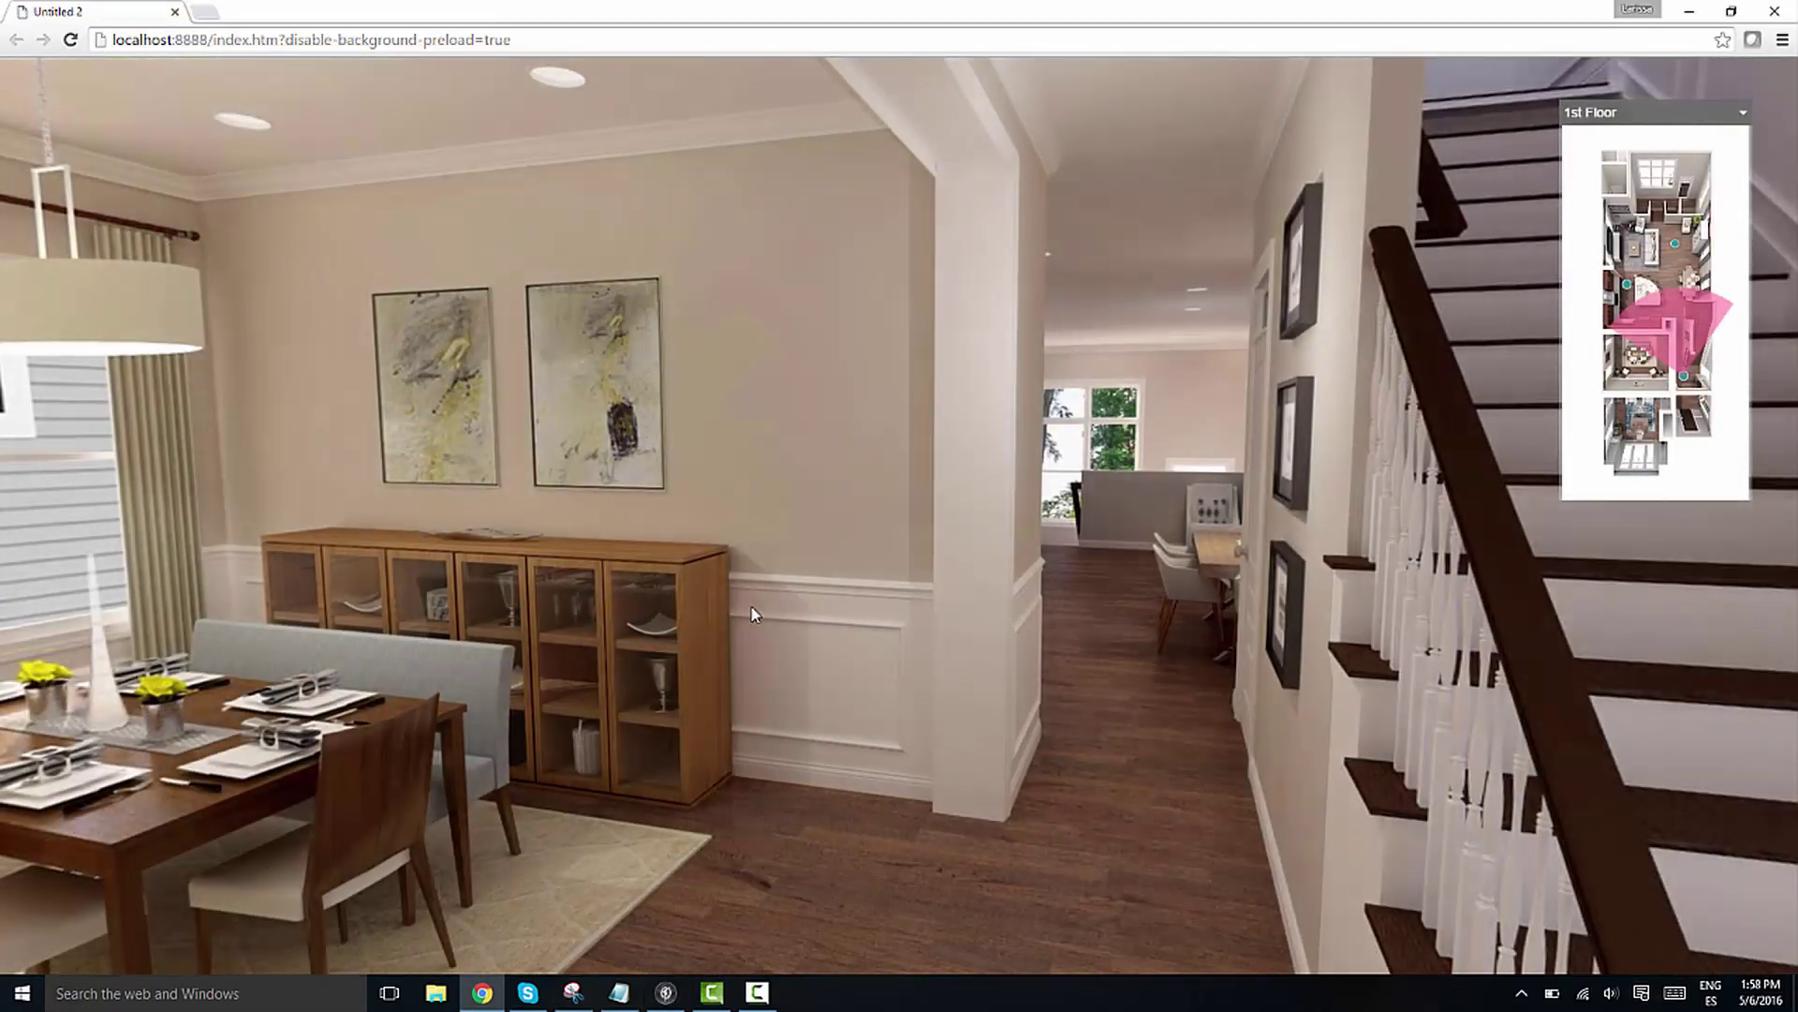
left_click_drag(717, 559, 996, 491)
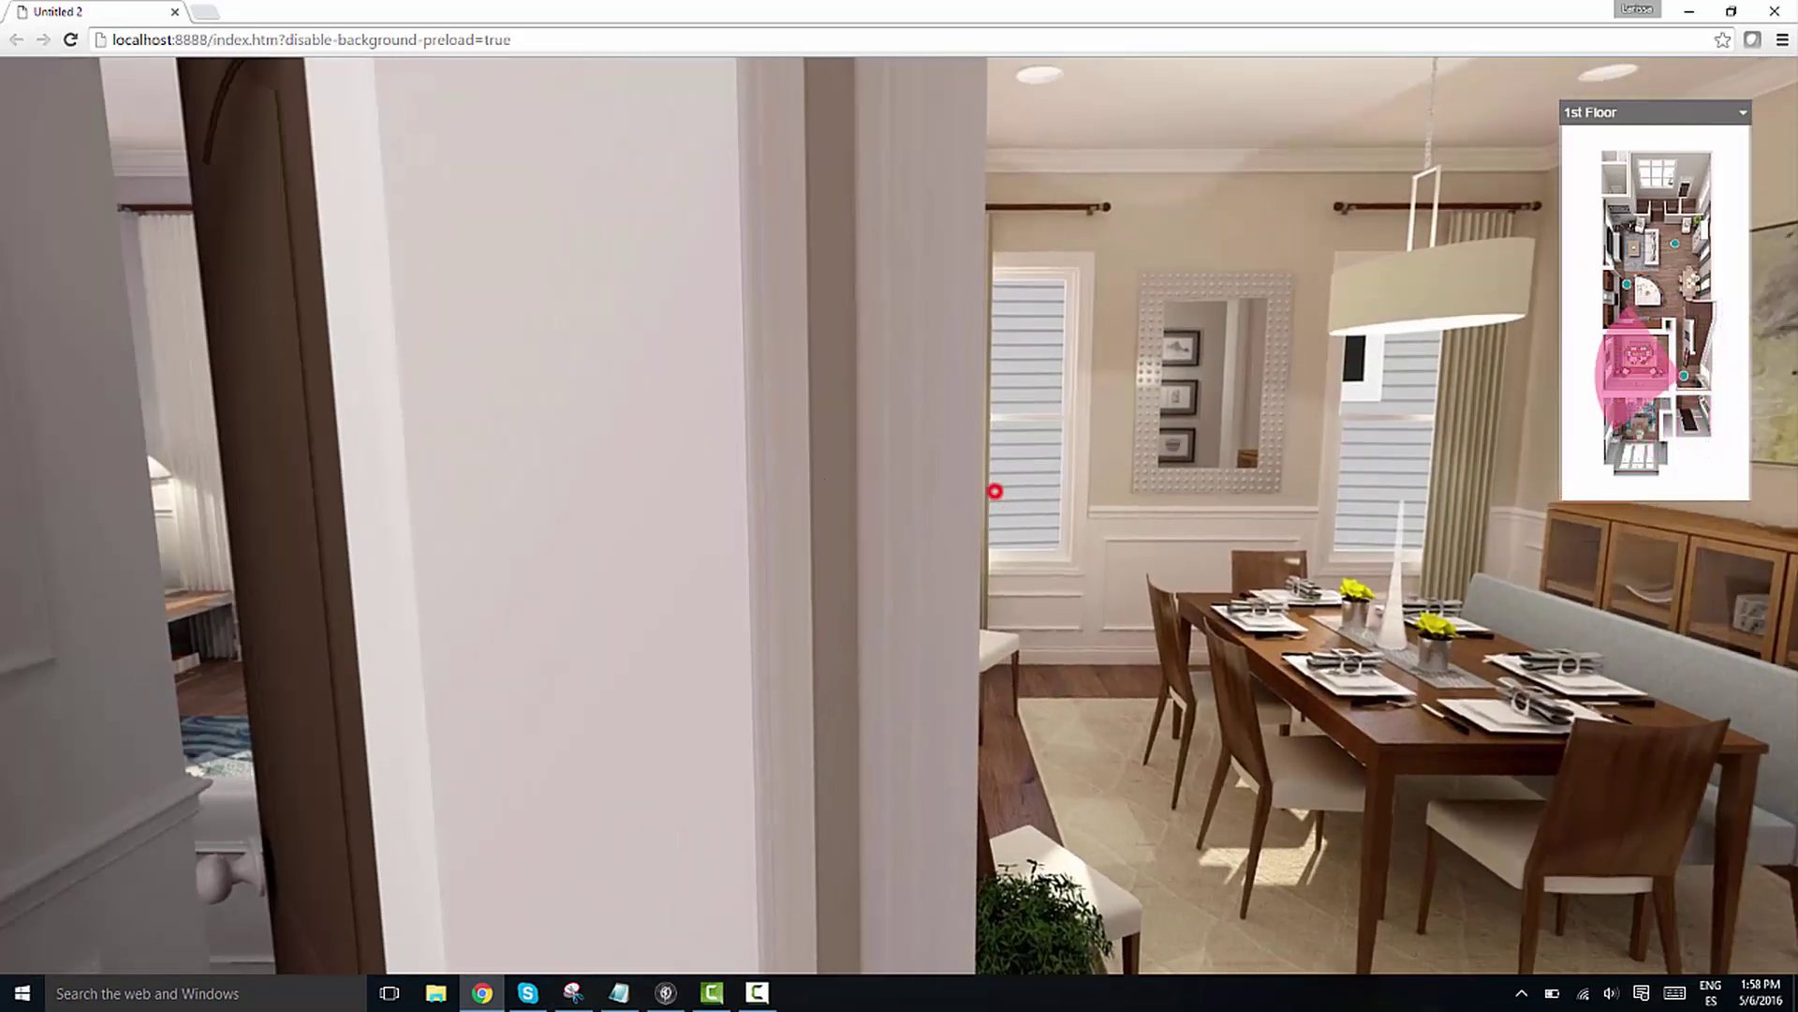
left_click(996, 491)
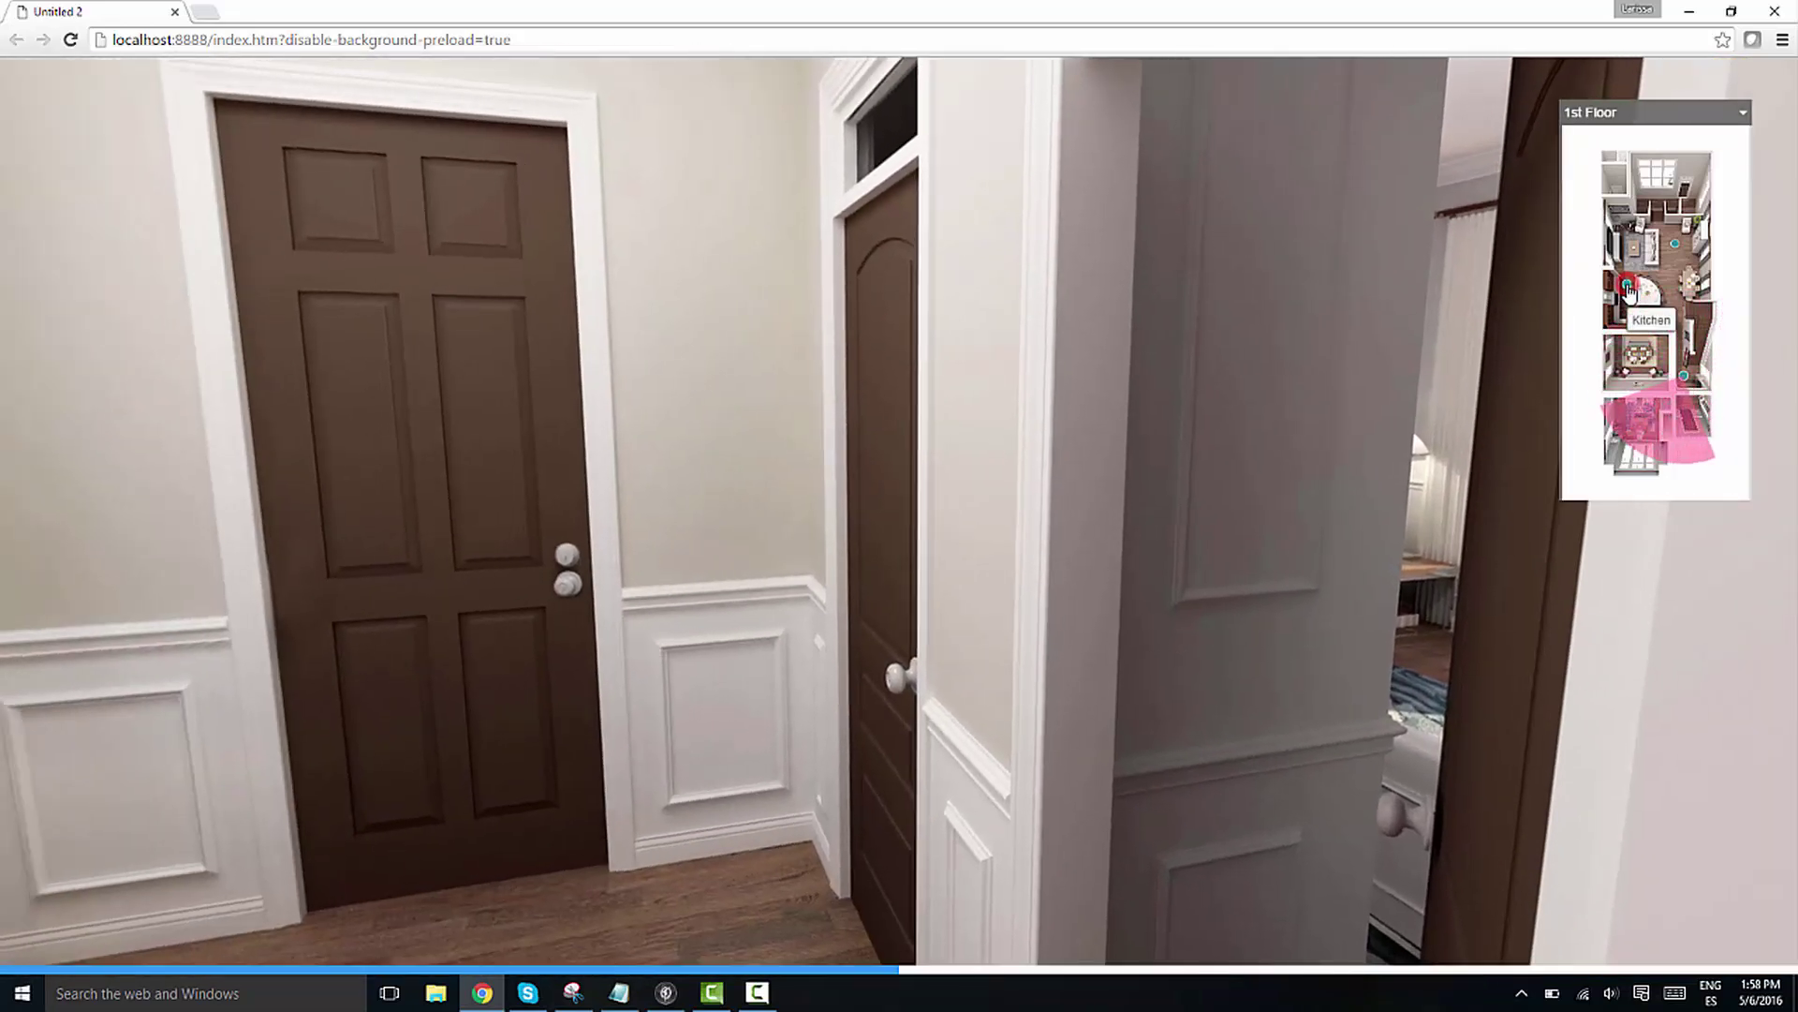
left_click(1627, 289)
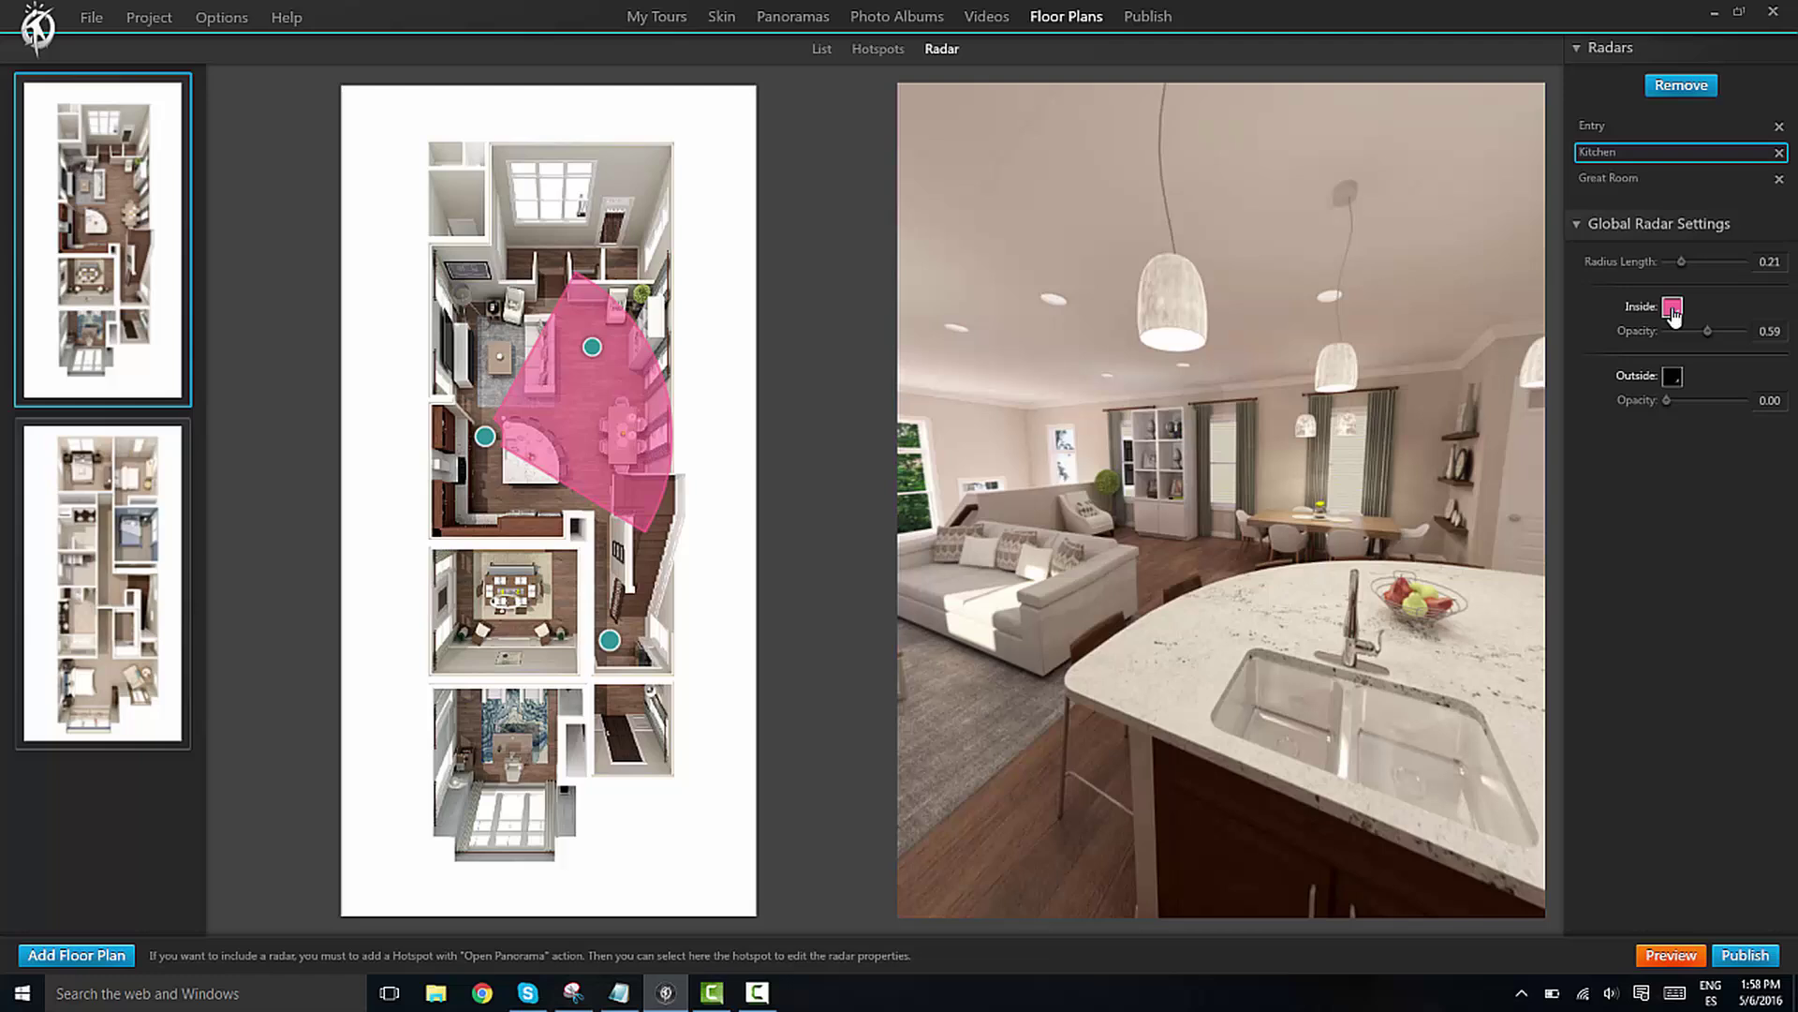
Make the radar fill white and fainter, then launch the tour preview
left_click(1673, 308)
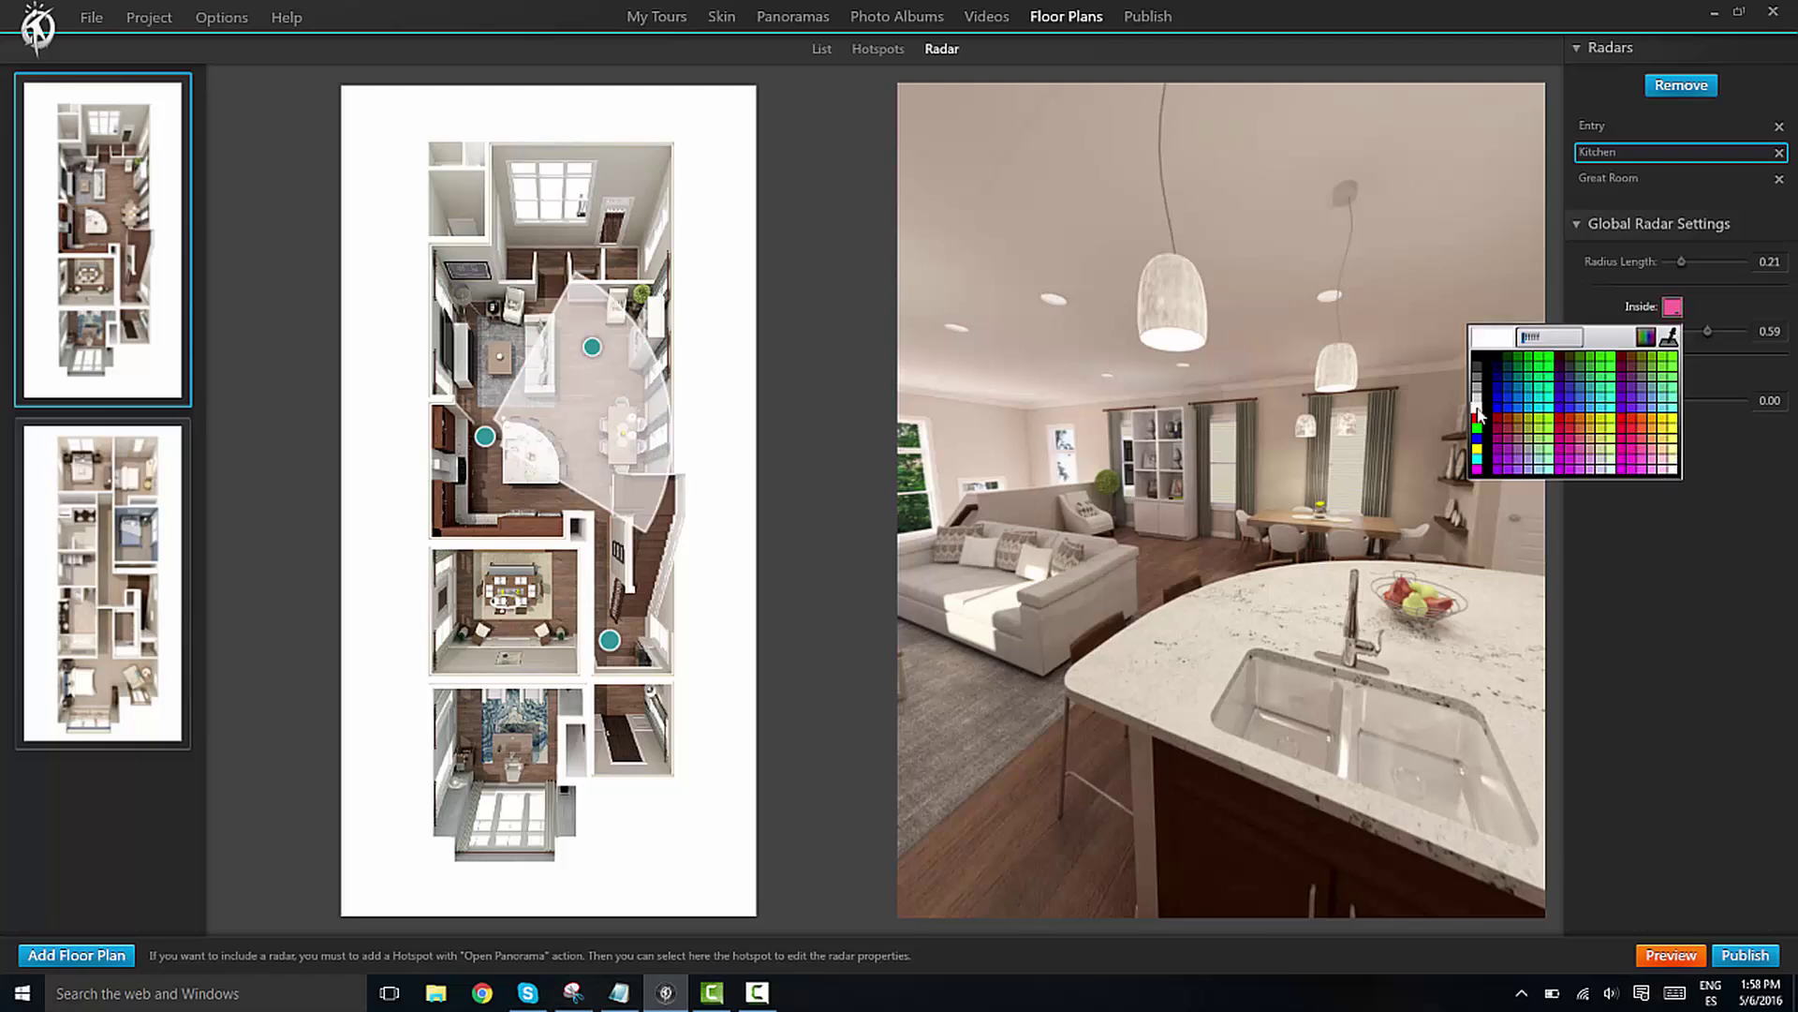
left_click(1476, 412)
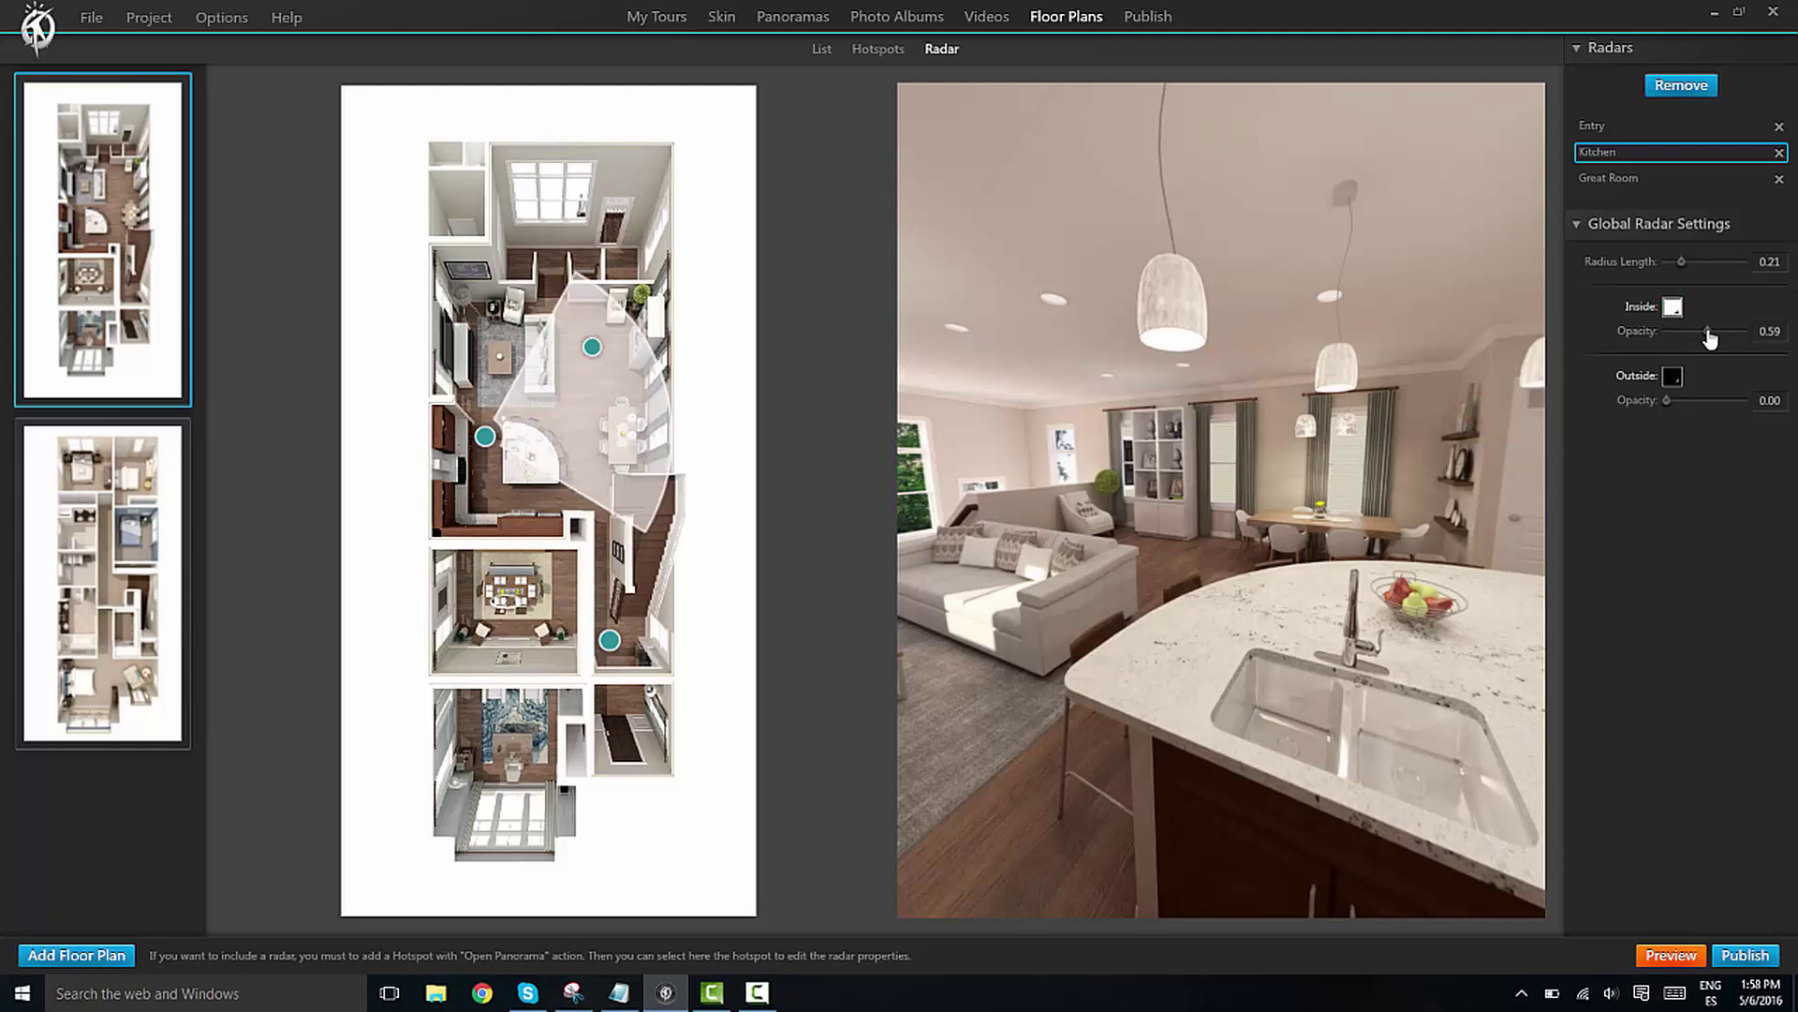
left_click_drag(1711, 337, 1700, 337)
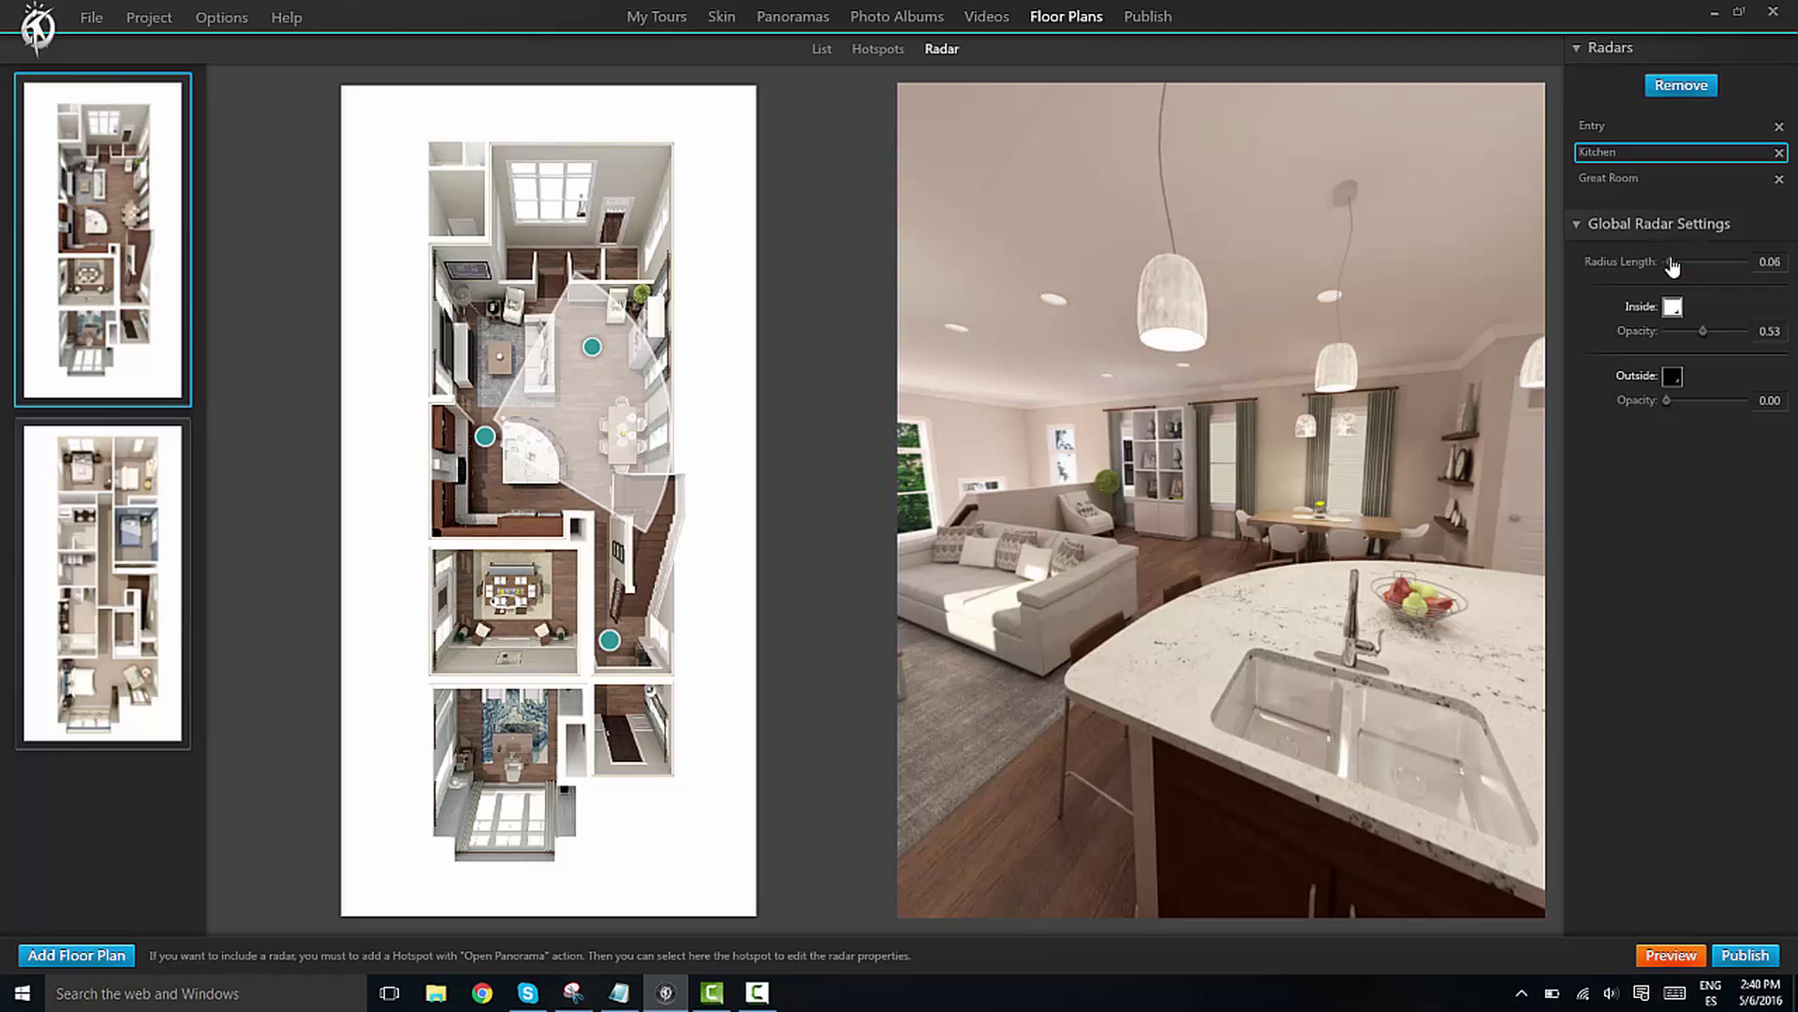
left_click(1671, 957)
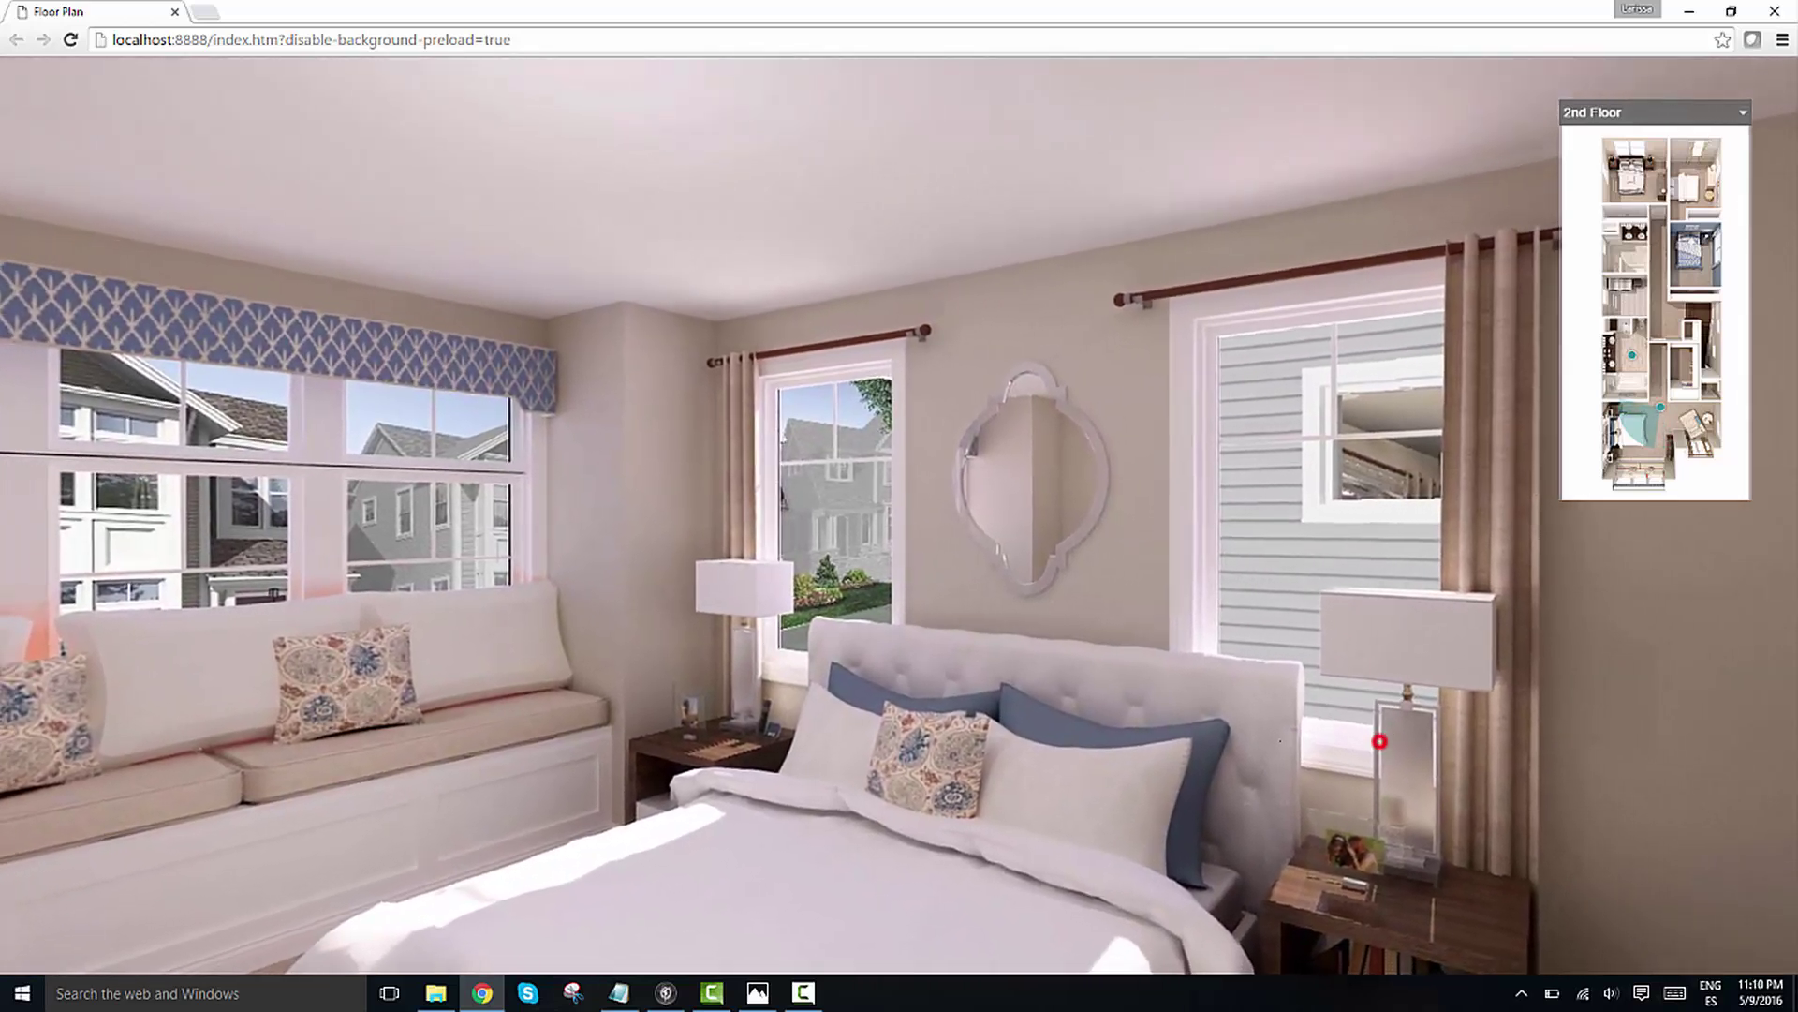
Look around the bedroom panorama and switch the mini-map to 1st Floor
mouse_move(1363, 742)
left_mouse_down()
mouse_move(1265, 769)
mouse_move(1610, 209)
left_mouse_up()
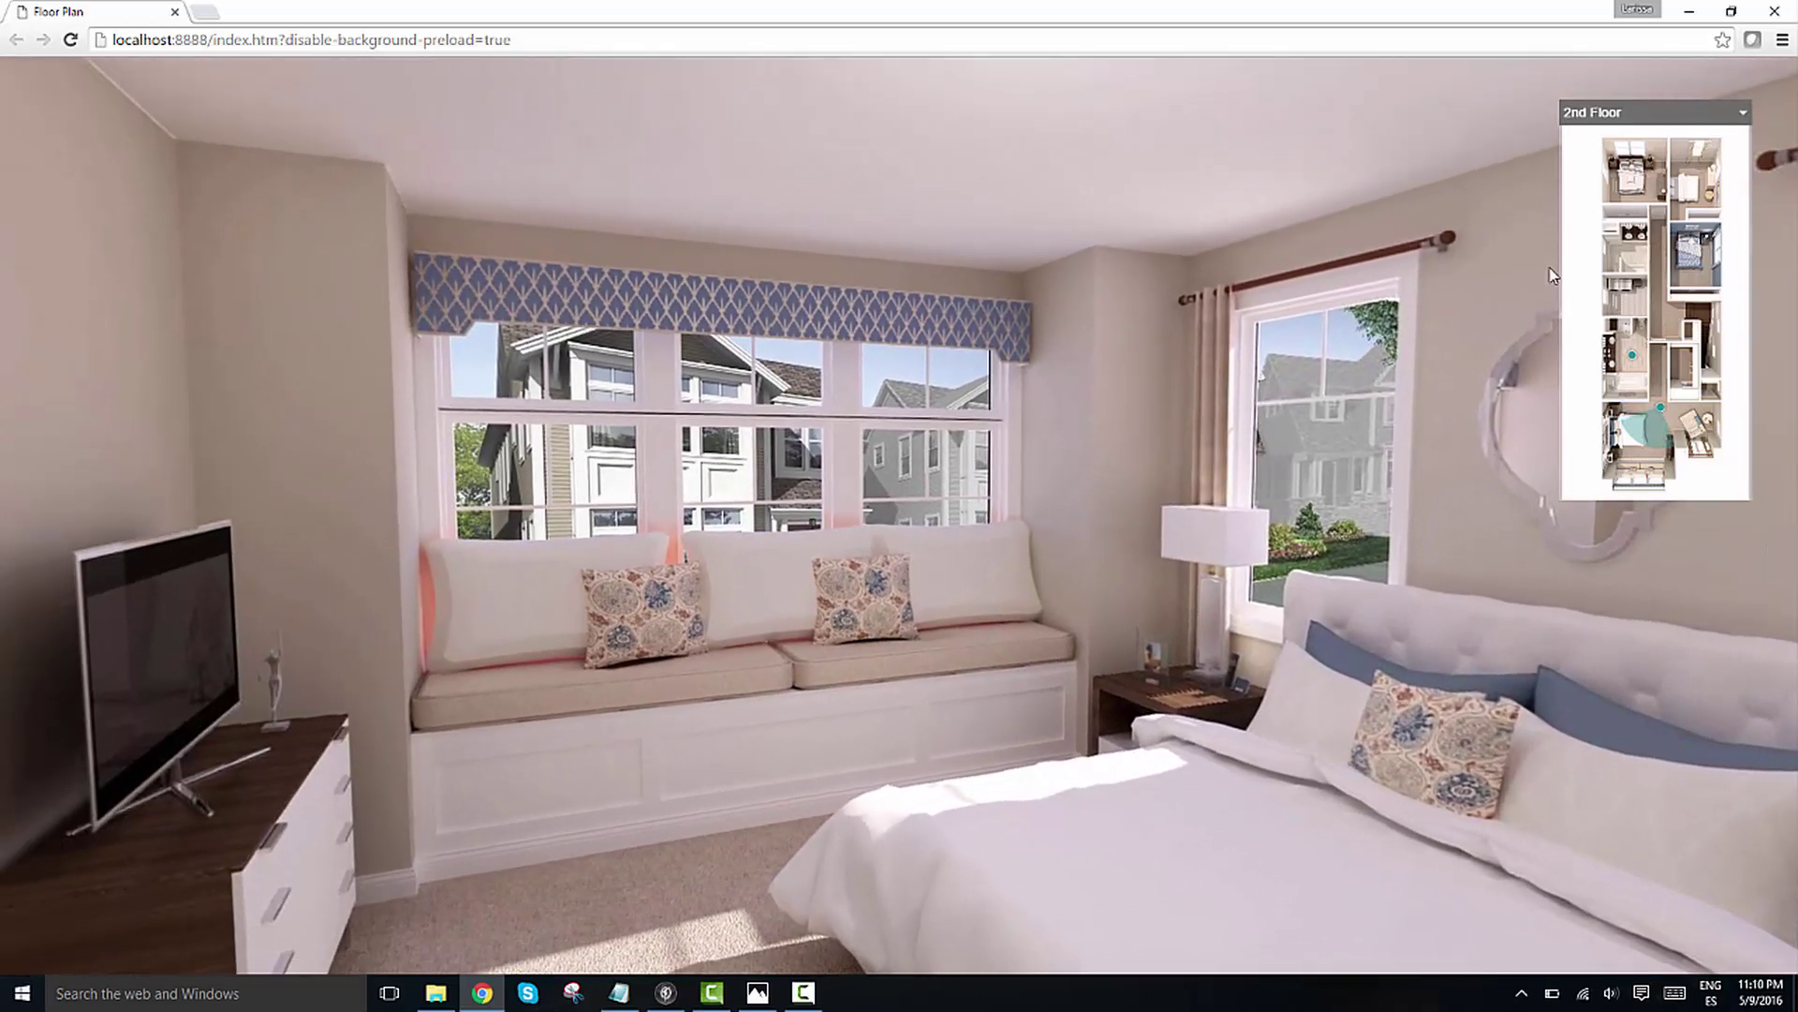
left_click(1744, 120)
left_click(1669, 133)
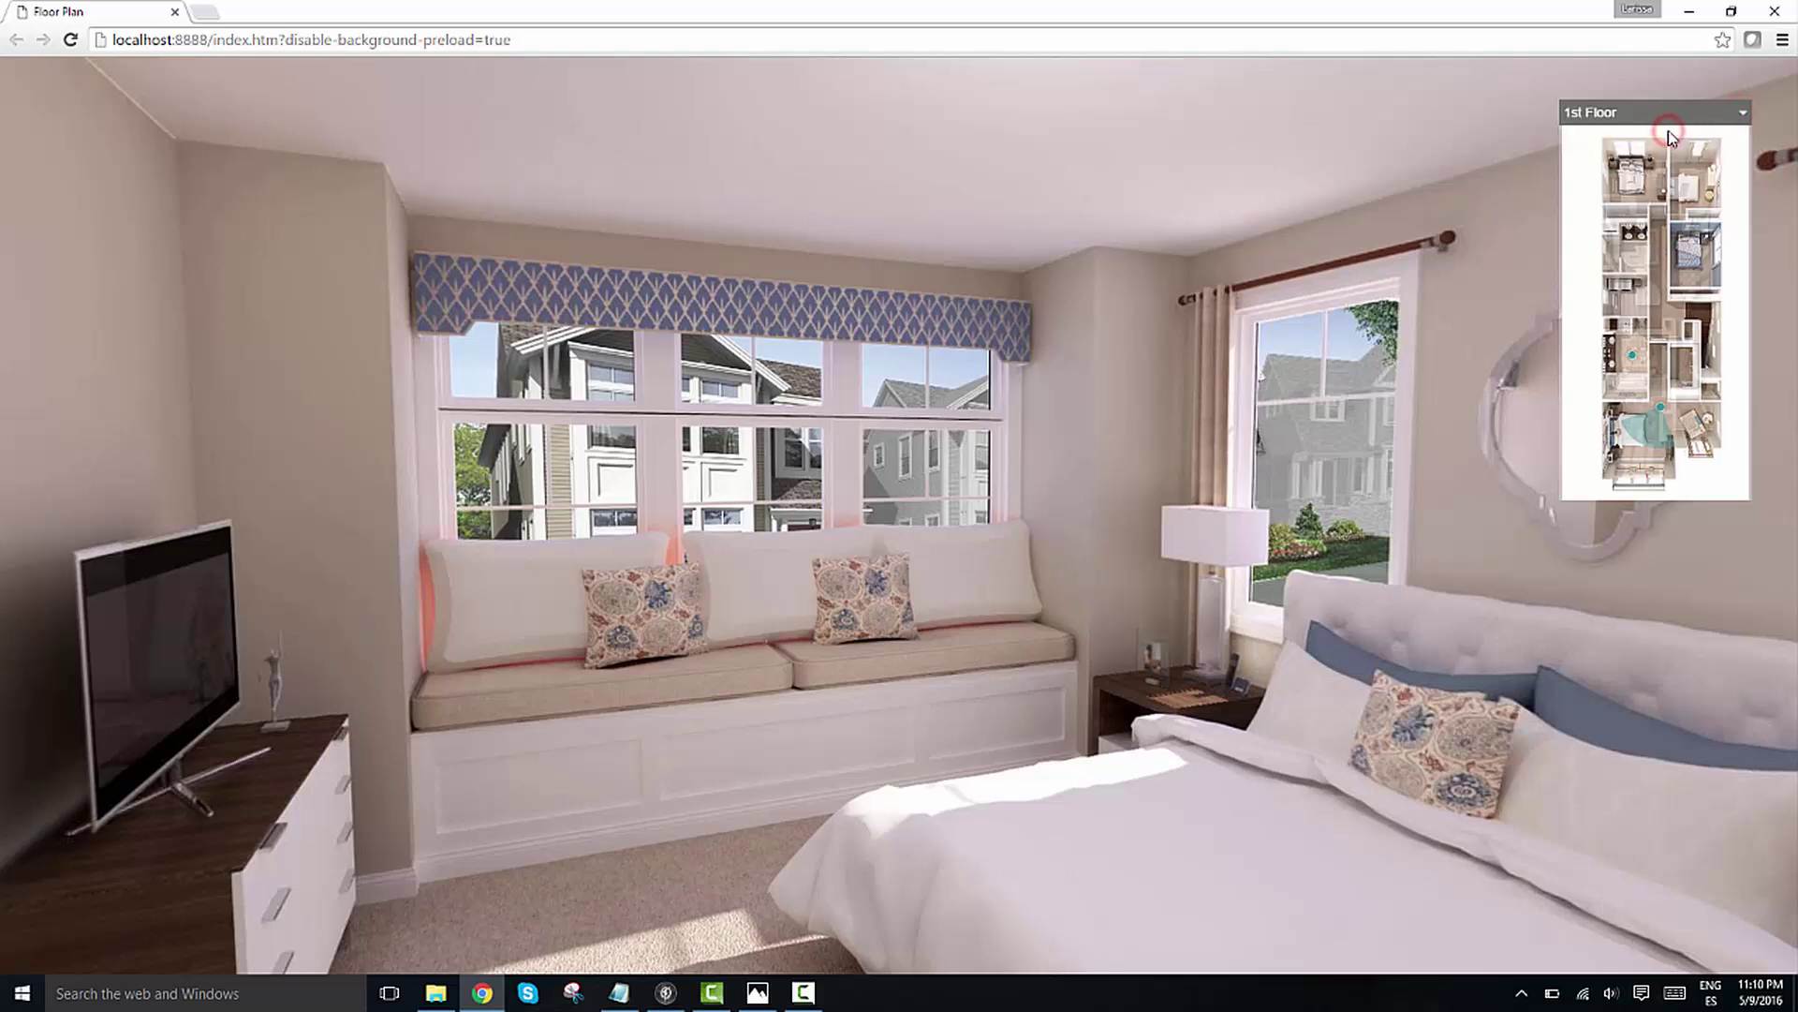
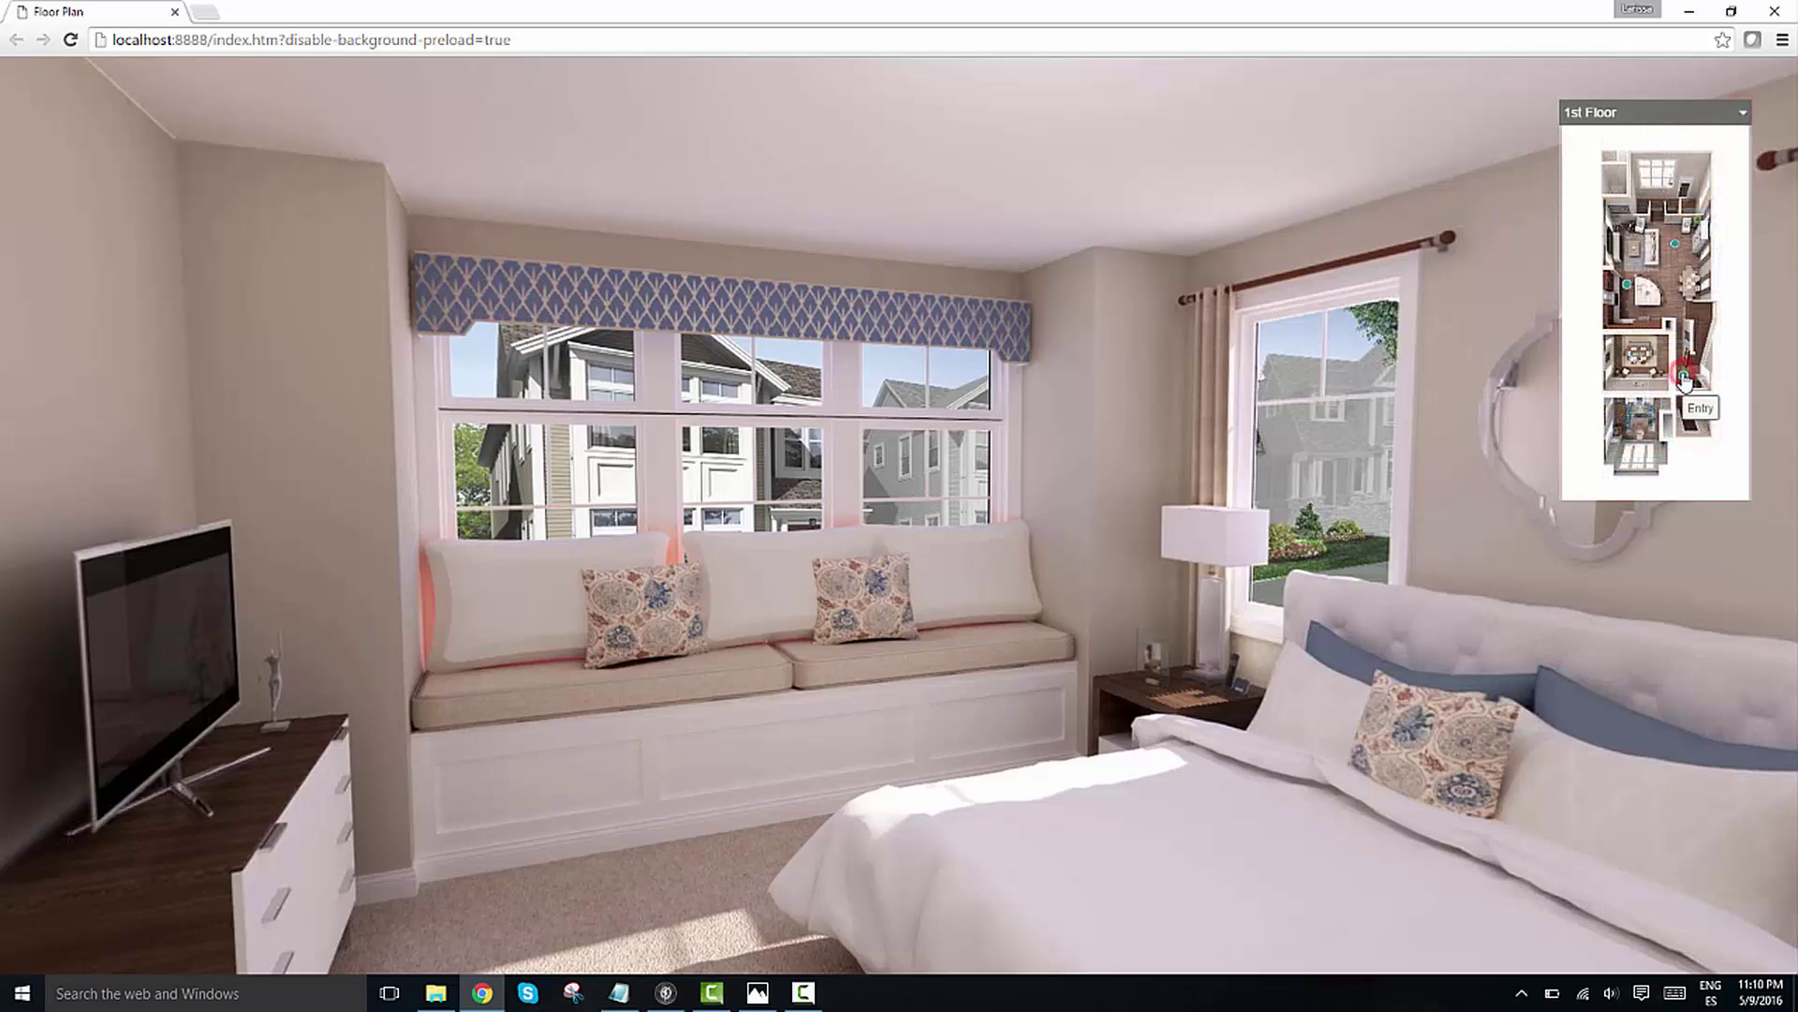
Jump the tour to the entry hall panorama via the Entry hotspot on the 1st Floor minimap
left_click(1685, 379)
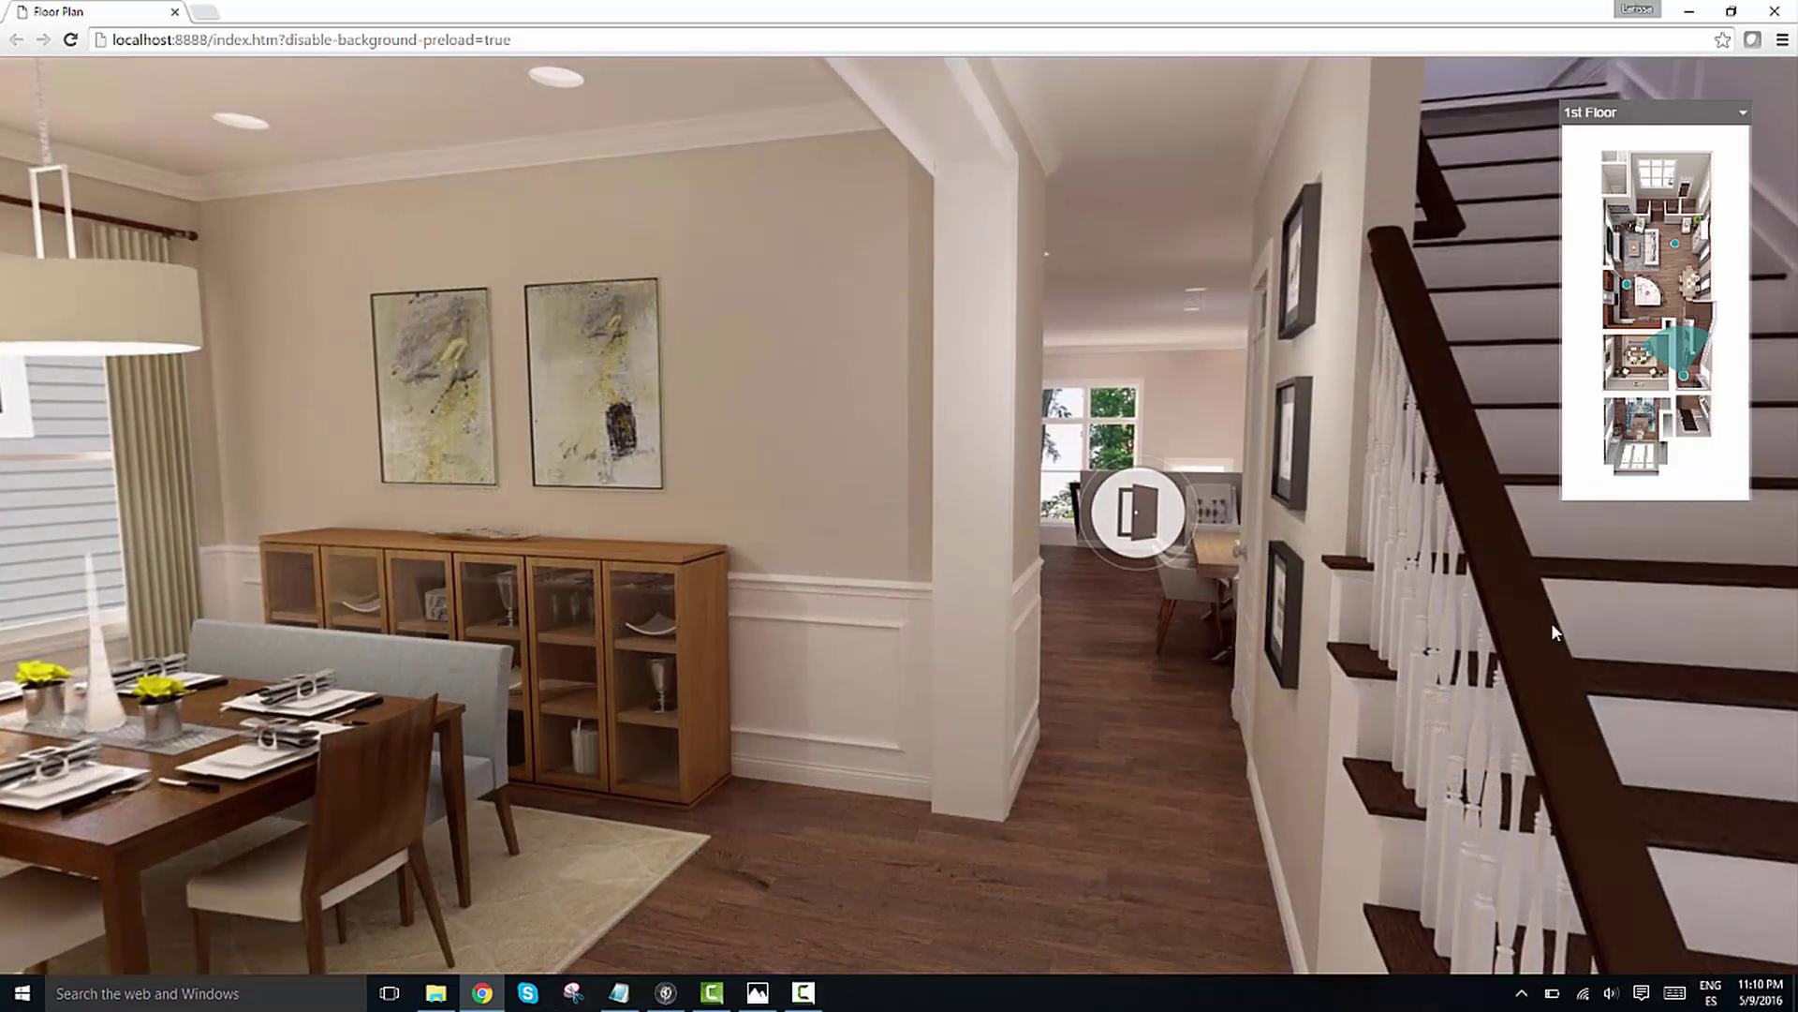